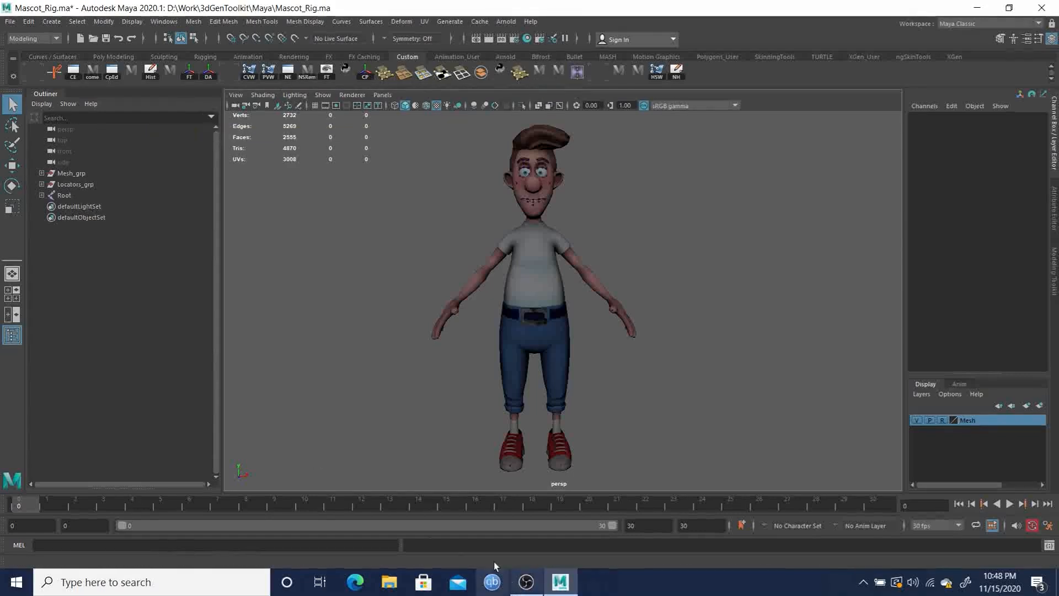
# Load the Comet menu by executing the entire cometMenu.mel script, and close the Script Editor
pyautogui.click(169, 546)
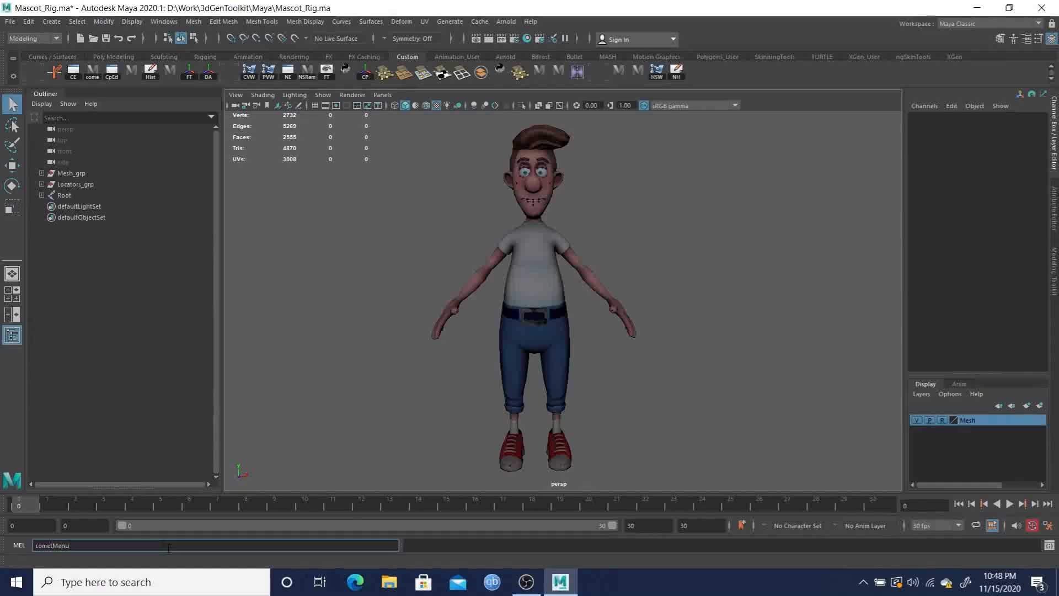
pyautogui.press('Return')
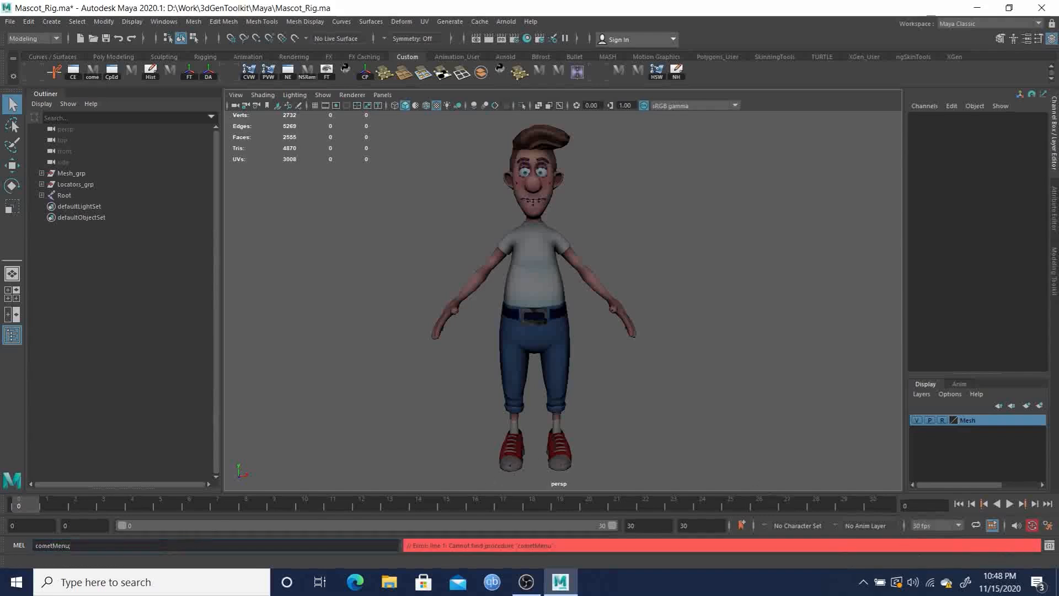
pyautogui.click(1049, 545)
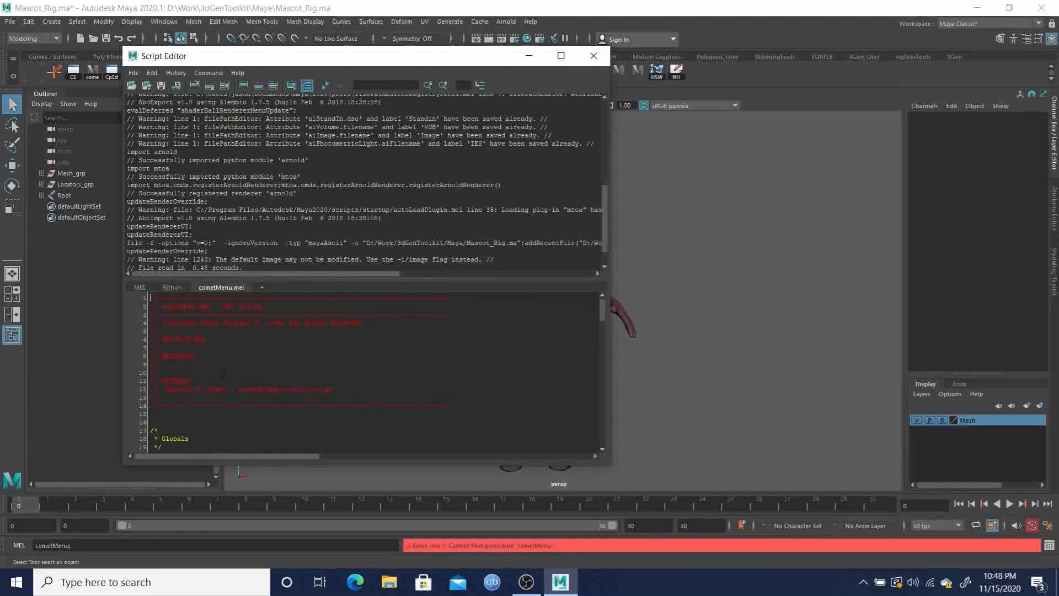
pyautogui.hotkey('ctrl', 'a')
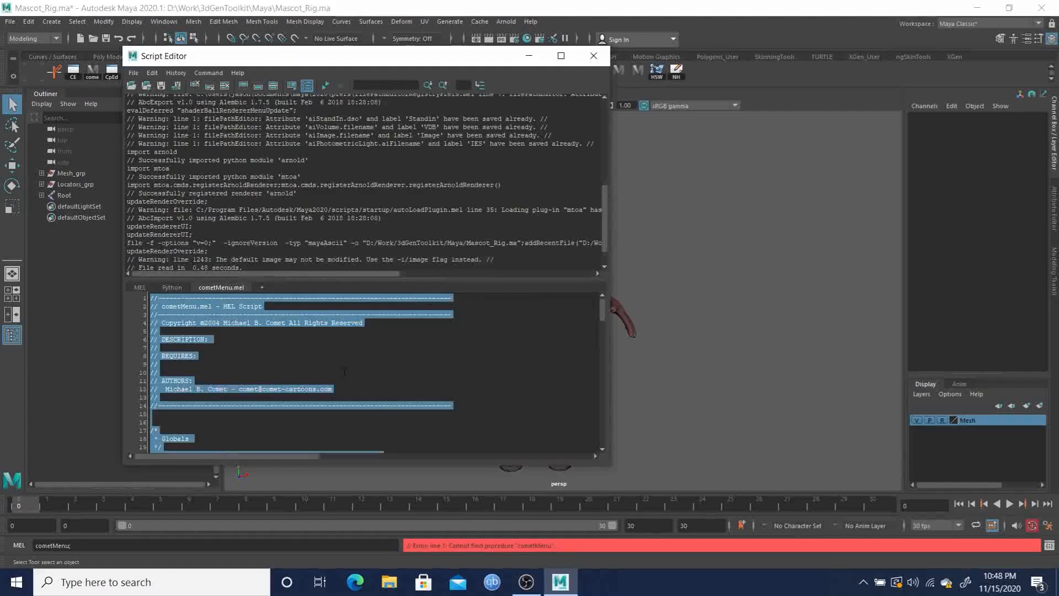
pyautogui.hotkey('ctrl', 'Return')
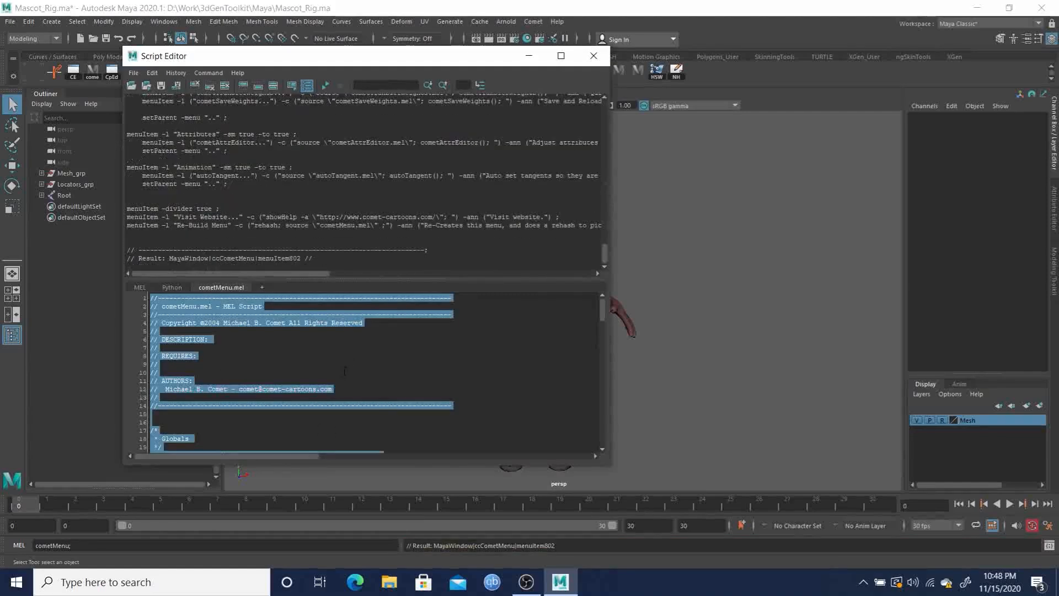
pyautogui.click(594, 56)
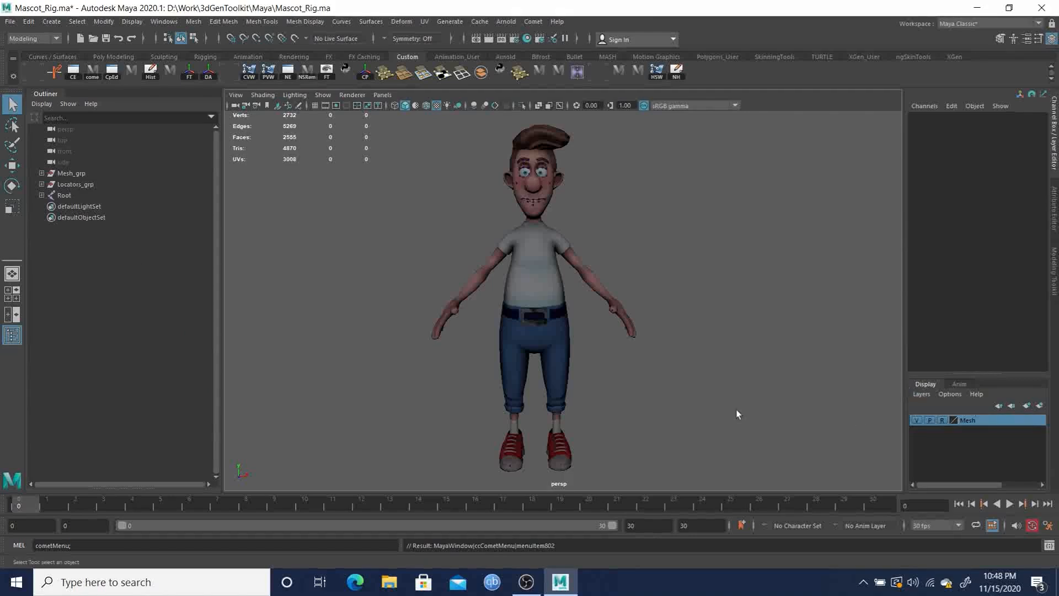
# Expand the entire Root joint hierarchy so that all child joints are listed
pyautogui.keyDown('shift'); pyautogui.click(42, 195); pyautogui.keyUp('shift')
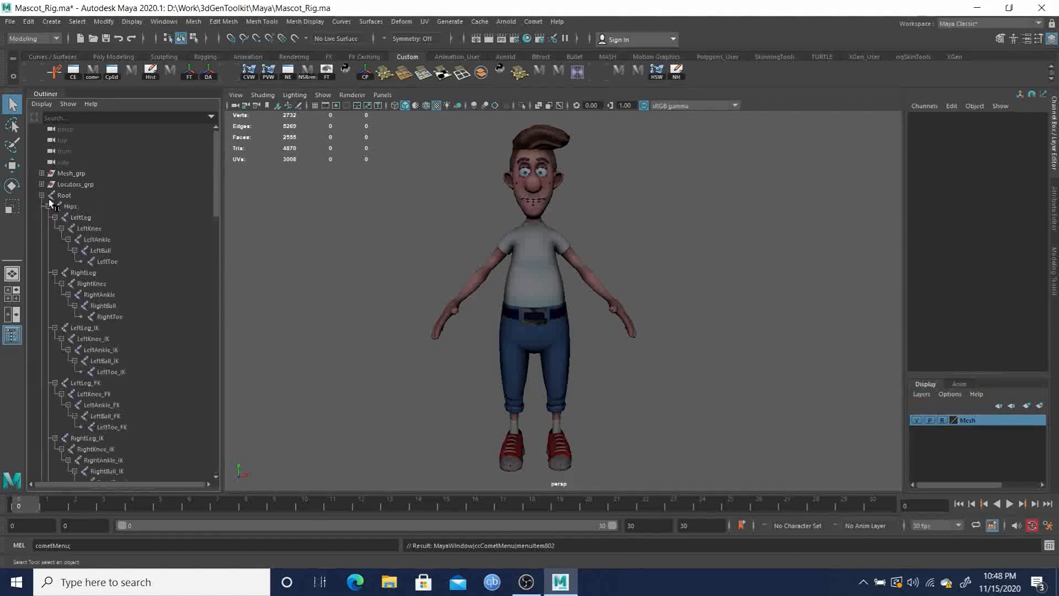
pyautogui.click(42, 196)
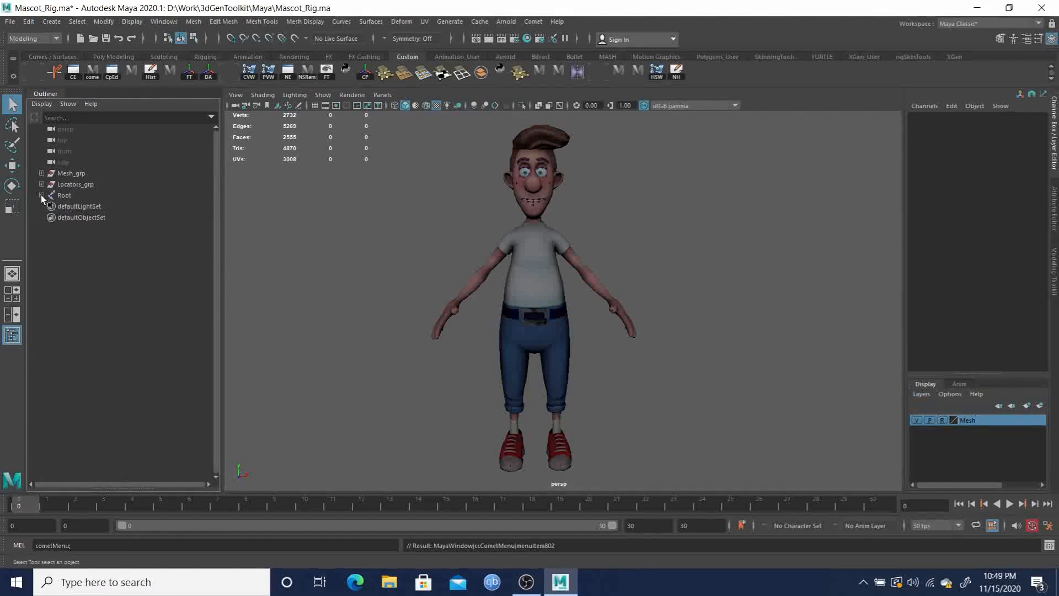
pyautogui.keyDown('shift'); pyautogui.click(41, 195); pyautogui.keyUp('shift')
pyautogui.scroll(-8, 120, 303)
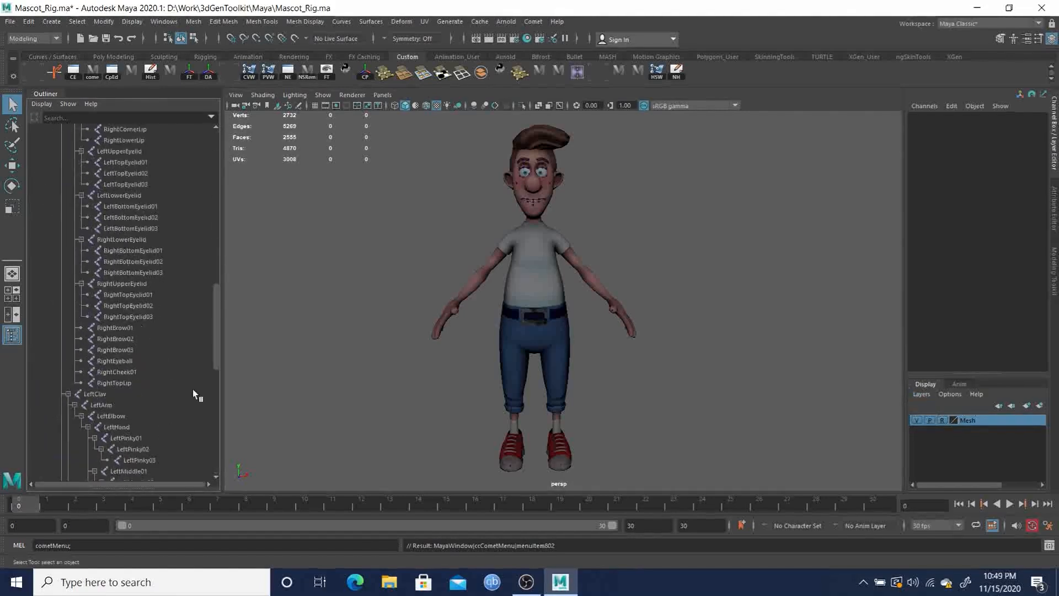
pyautogui.scroll(8, 182, 377)
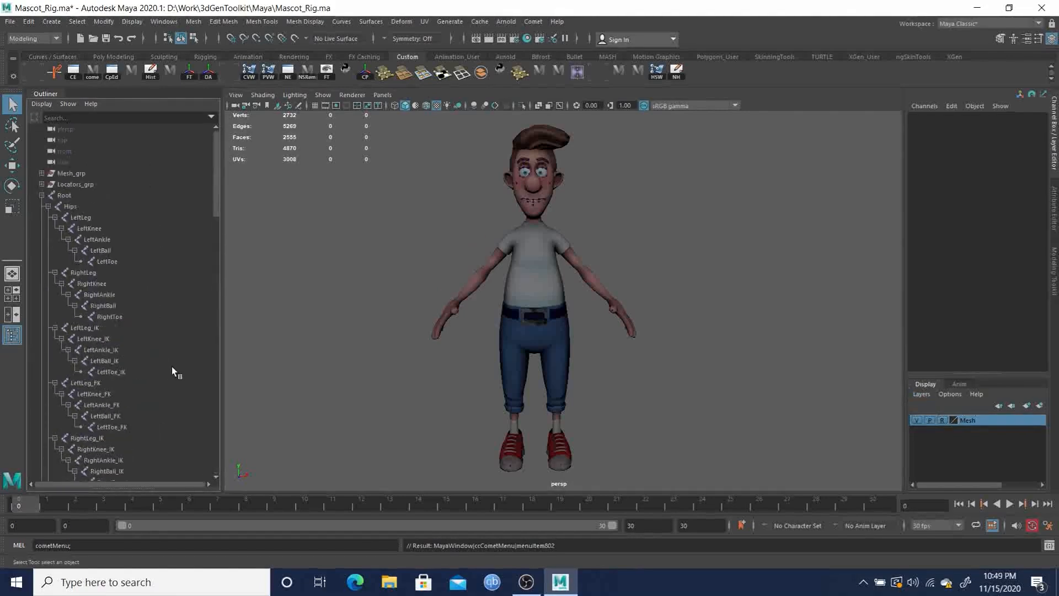
# Select the Root joint together with its whole hierarchy of child joints
pyautogui.click(64, 196)
pyautogui.scroll(-6, 106, 357)
pyautogui.scroll(6, 111, 350)
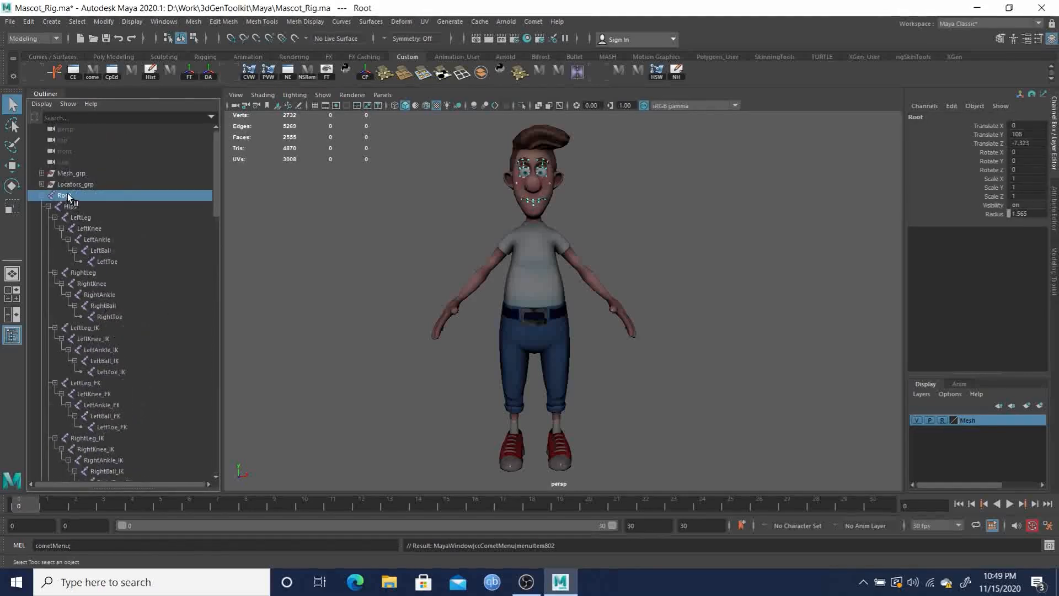
pyautogui.click(77, 22)
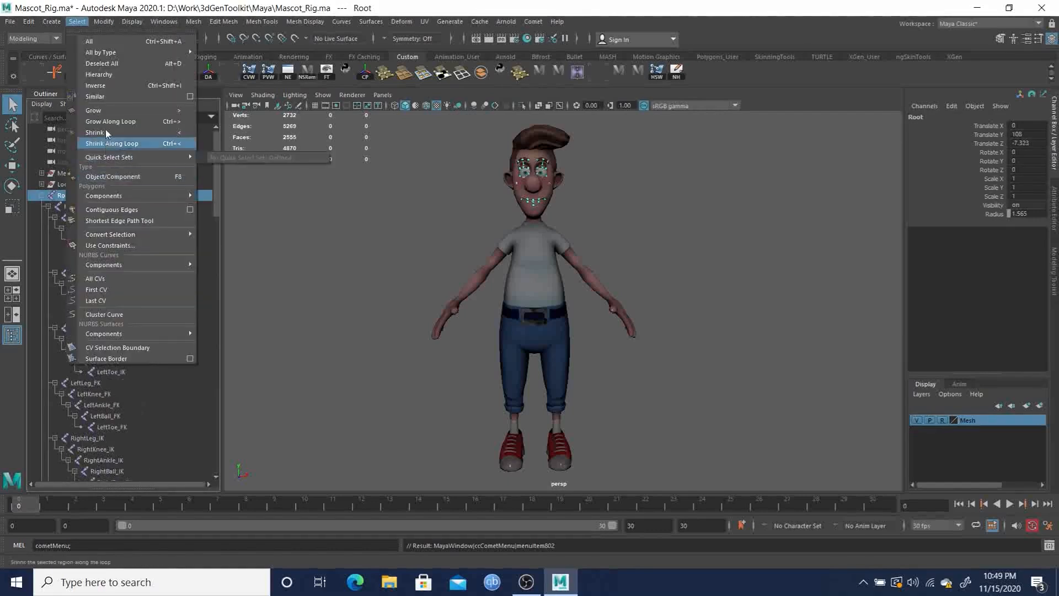
pyautogui.click(100, 75)
pyautogui.scroll(-7, 144, 393)
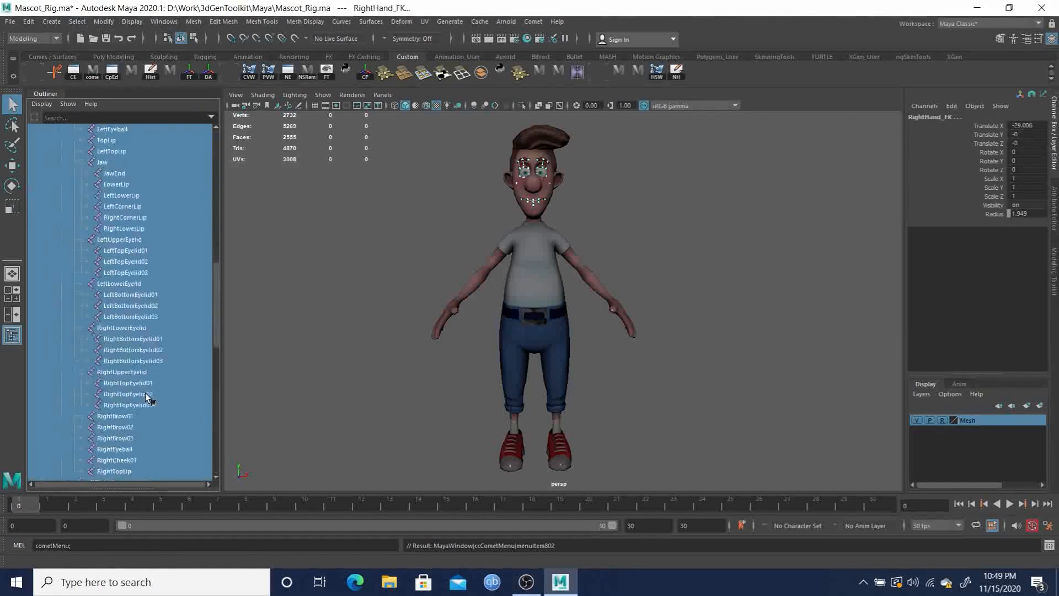
pyautogui.scroll(7, 139, 424)
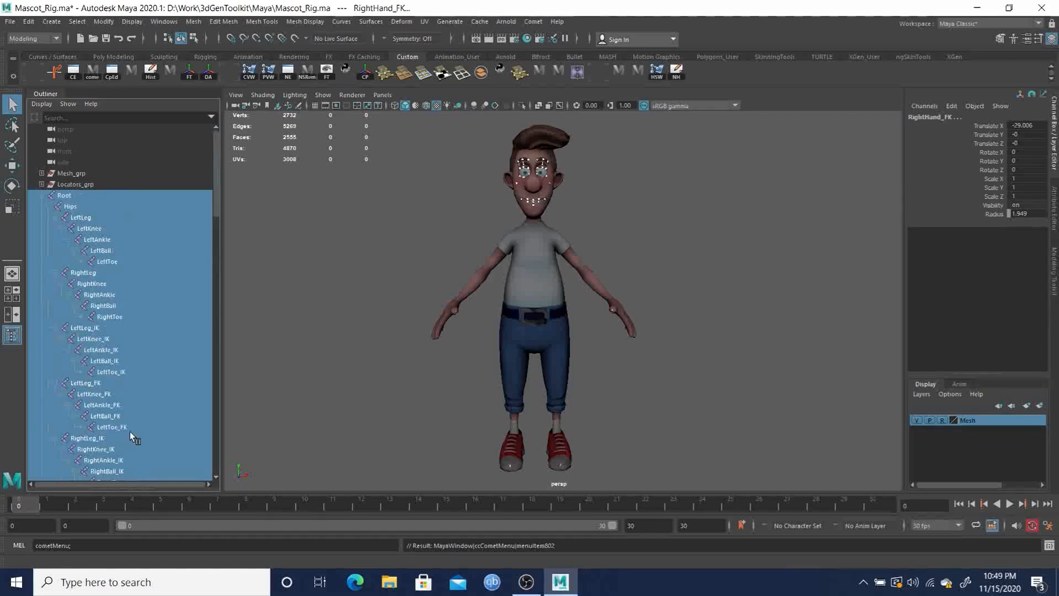
# Create a new display layer containing the selected joints
pyautogui.keyDown('alt'); pyautogui.moveTo(676, 287); pyautogui.dragTo(651, 293); pyautogui.keyUp('alt')
pyautogui.keyDown('alt'); pyautogui.moveTo(537, 287); pyautogui.dragTo(500, 271); pyautogui.keyUp('alt')
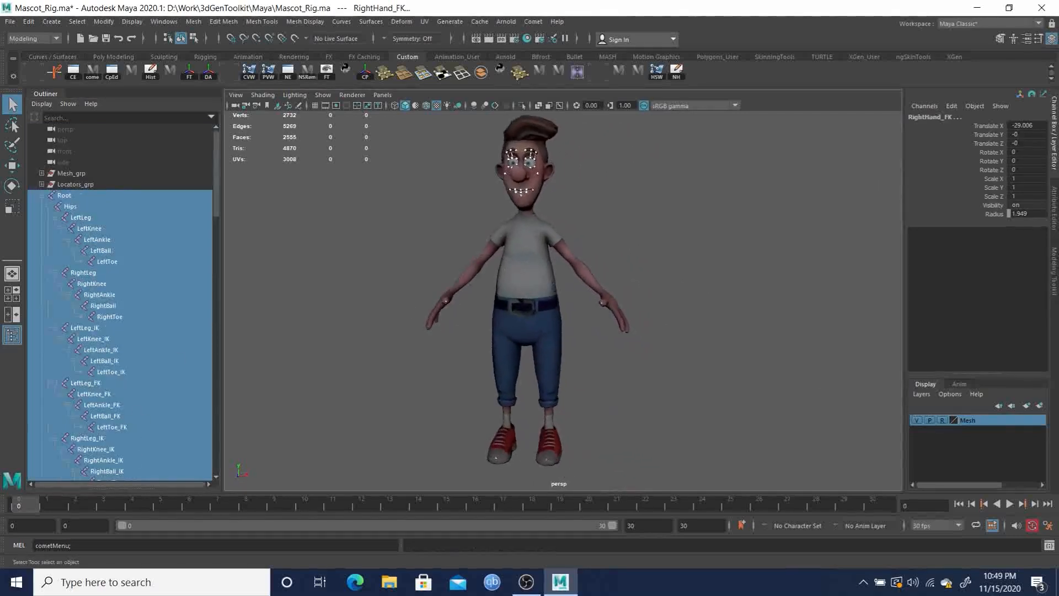
pyautogui.click(1040, 407)
pyautogui.click(1041, 407)
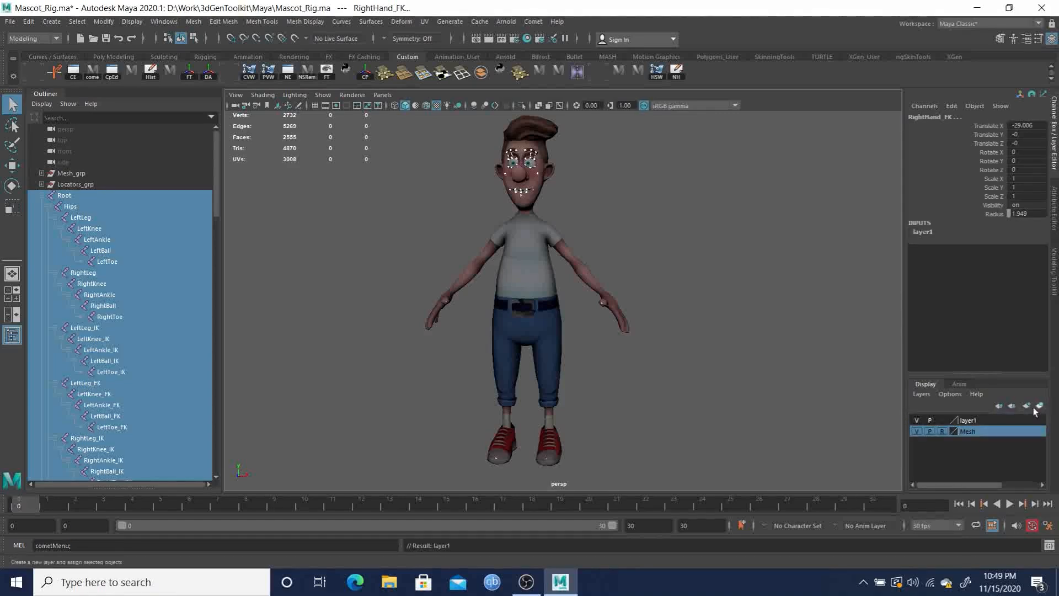
# Rename the new display layer as Joints and save the layer settings
pyautogui.doubleClick(972, 421)
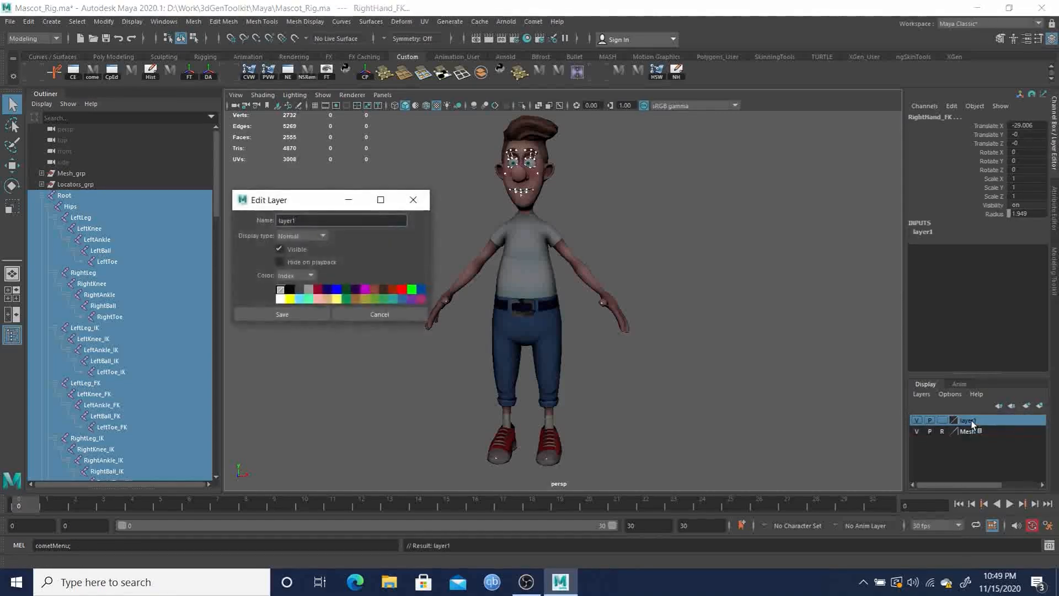
pyautogui.press('BackSpace')
pyautogui.press('BackSpace')
pyautogui.press('BackSpace')
pyautogui.doubleClick(971, 421)
pyautogui.doubleClick(319, 221)
pyautogui.write('Joints')
pyautogui.press('Return')
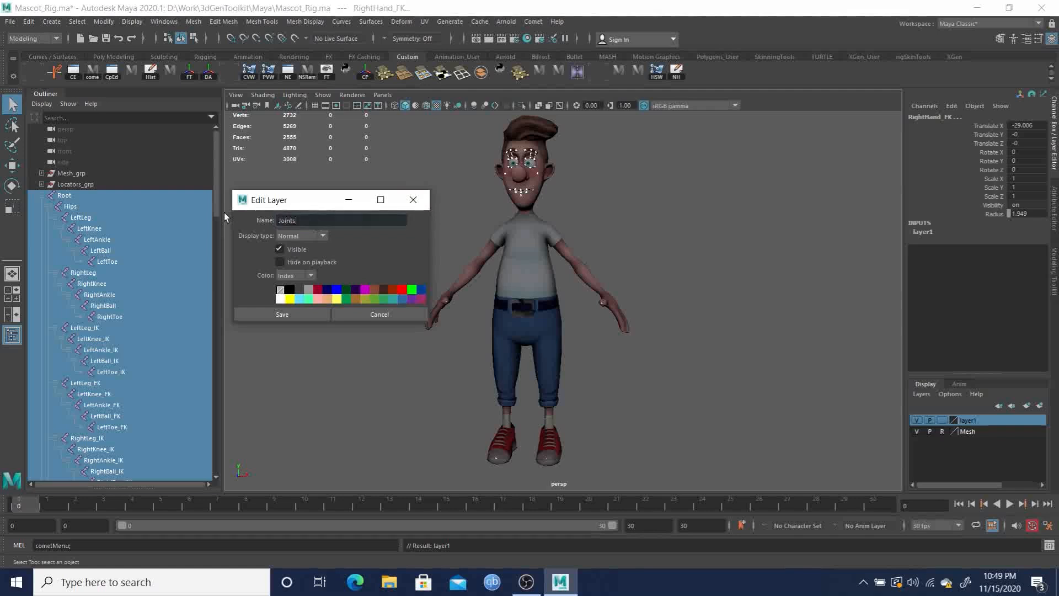
pyautogui.click(299, 317)
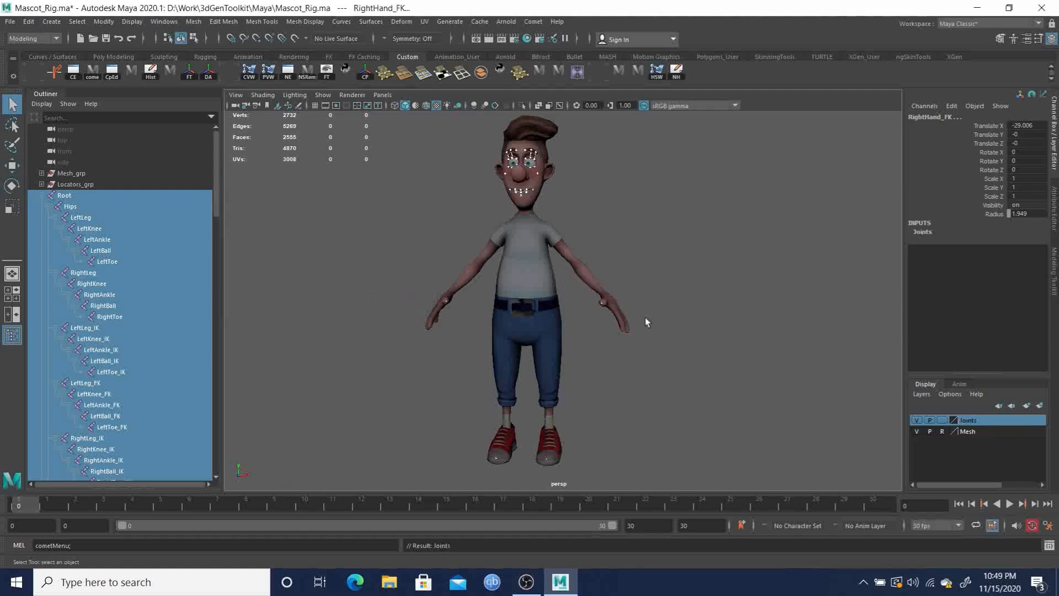
# Toggle the Joints layer's visibility off and on to check its contents, leaving its settings as they are
pyautogui.click(917, 420)
pyautogui.click(918, 423)
pyautogui.doubleClick(963, 421)
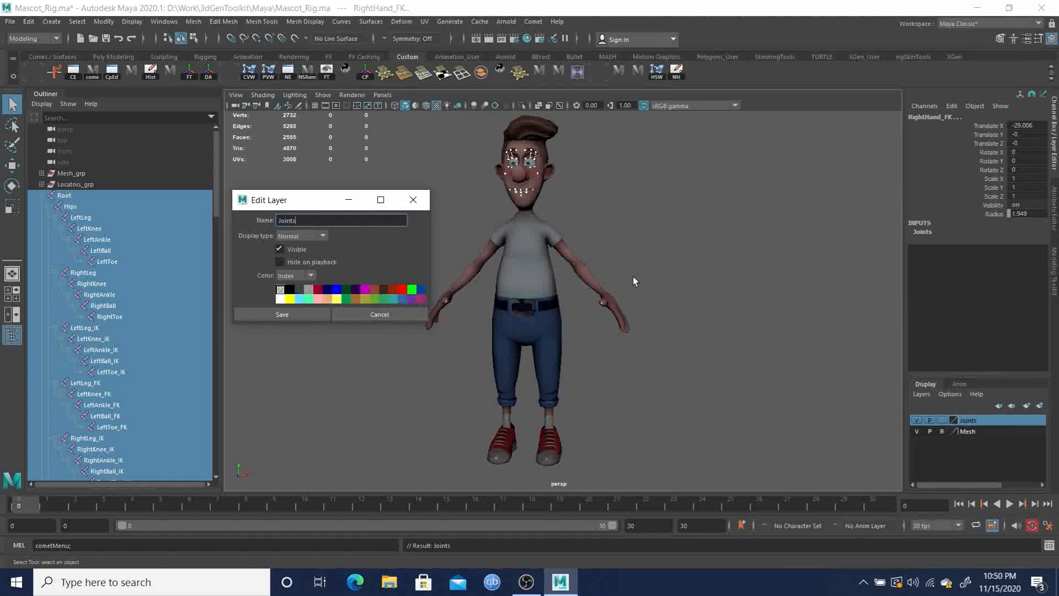
pyautogui.click(381, 315)
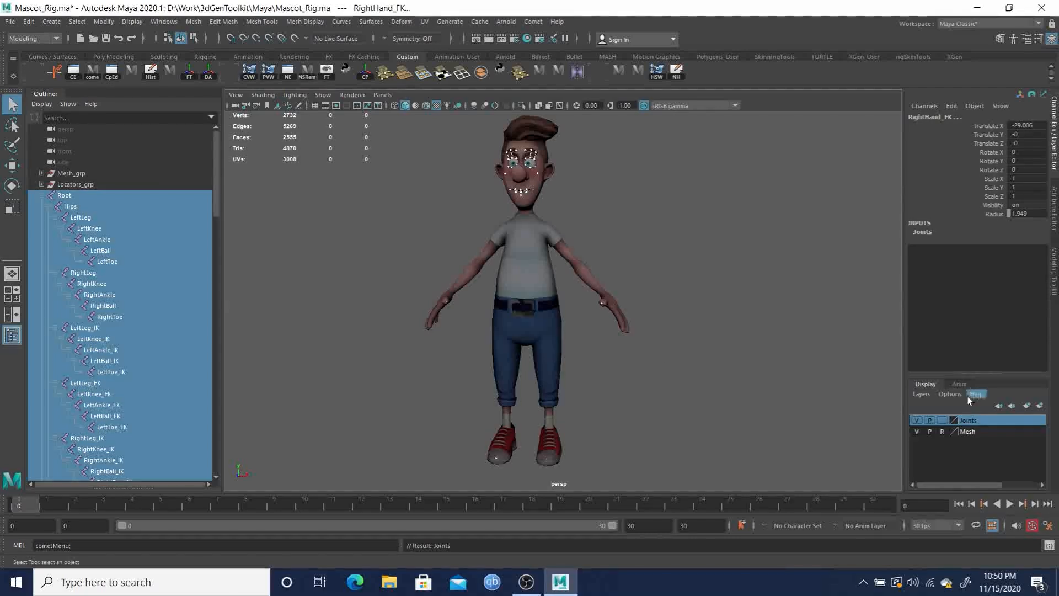
pyautogui.click(917, 421)
pyautogui.click(917, 421)
# Hide the Mesh layer to view the skeleton without the character geometry
pyautogui.click(917, 431)
pyautogui.click(918, 431)
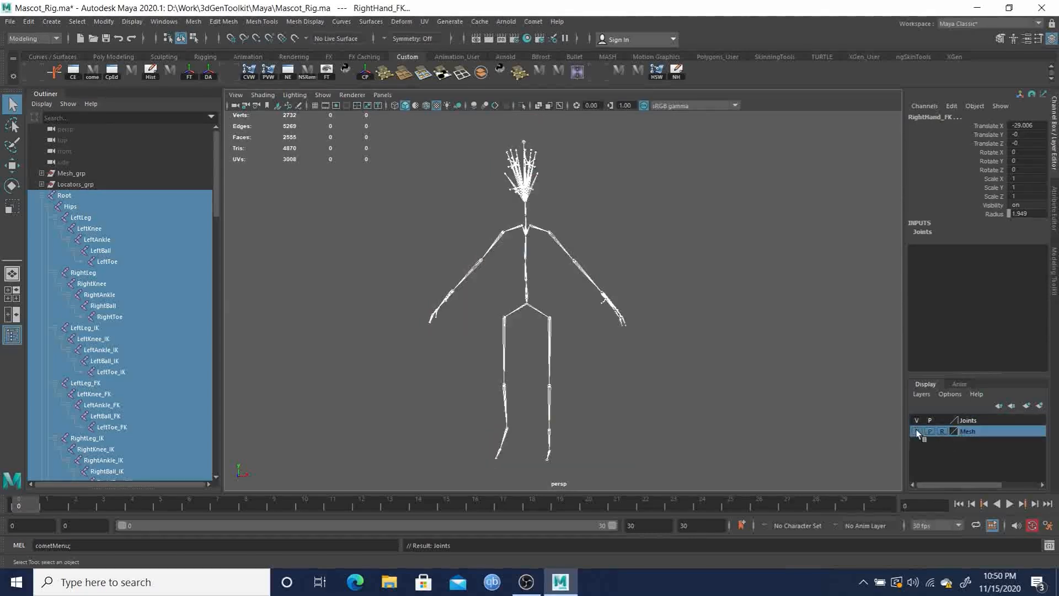
pyautogui.click(918, 432)
pyautogui.click(918, 431)
pyautogui.scroll(3, 594, 300)
pyautogui.keyDown('alt'); pyautogui.moveTo(594, 300); pyautogui.dragTo(570, 327); pyautogui.keyUp('alt')
pyautogui.keyDown('alt'); pyautogui.moveTo(570, 326); pyautogui.dragTo(586, 233, button='middle'); pyautogui.keyUp('alt')
pyautogui.moveTo(591, 282)
pyautogui.keyDown('alt'); pyautogui.mouseDown()
pyautogui.moveTo(576, 267)
pyautogui.moveTo(589, 284)
pyautogui.mouseUp(); pyautogui.keyUp('alt')
pyautogui.scroll(-3, 553, 273)
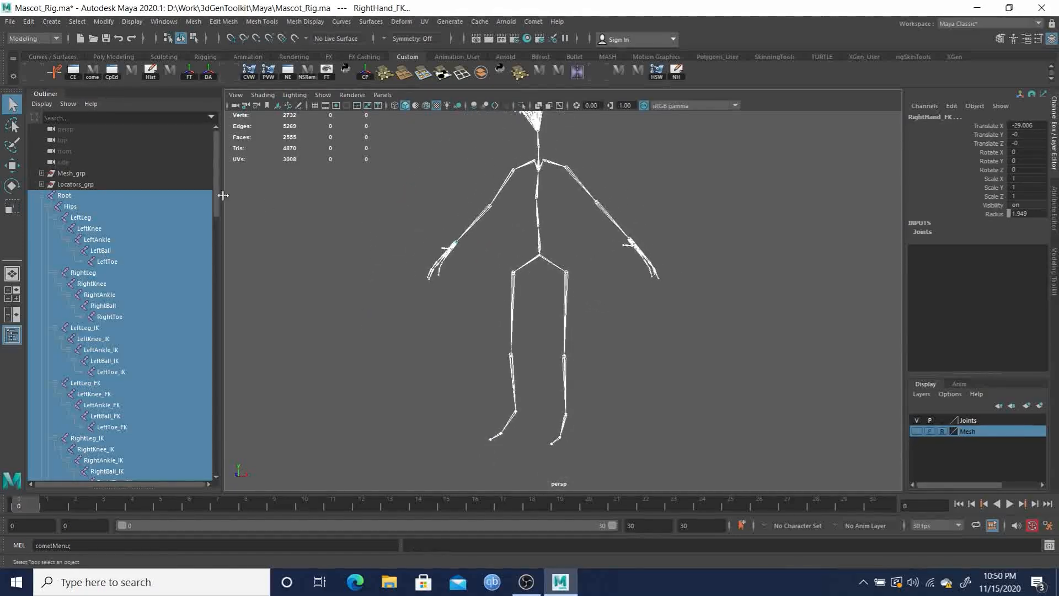
# Try to select the Root and Hips joints together with the left and right FK leg chains
pyautogui.click(70, 206)
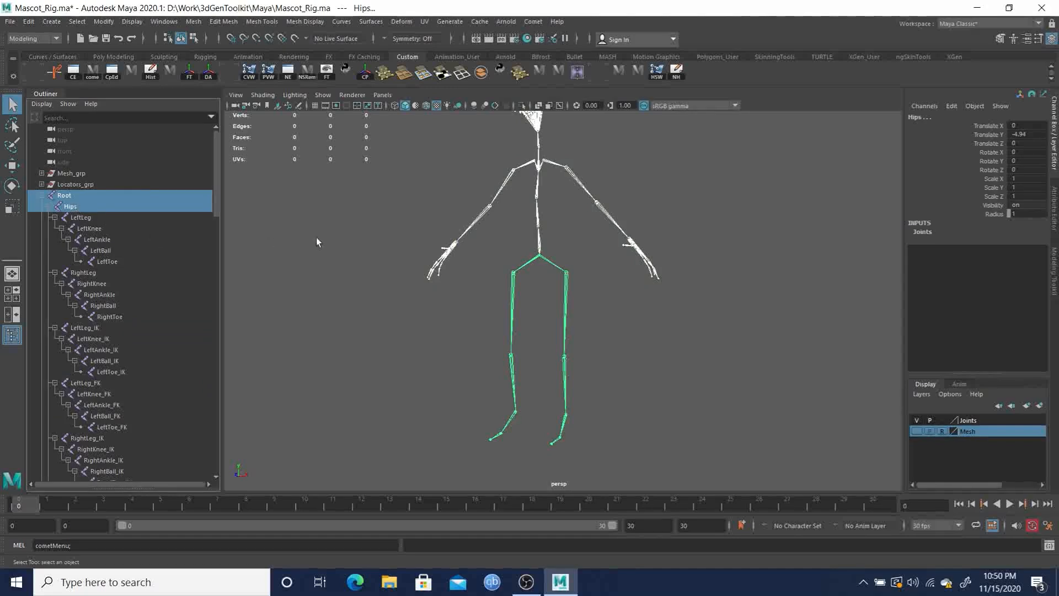
pyautogui.keyDown('alt'); pyautogui.moveTo(513, 301); pyautogui.dragTo(522, 264, button='middle'); pyautogui.keyUp('alt')
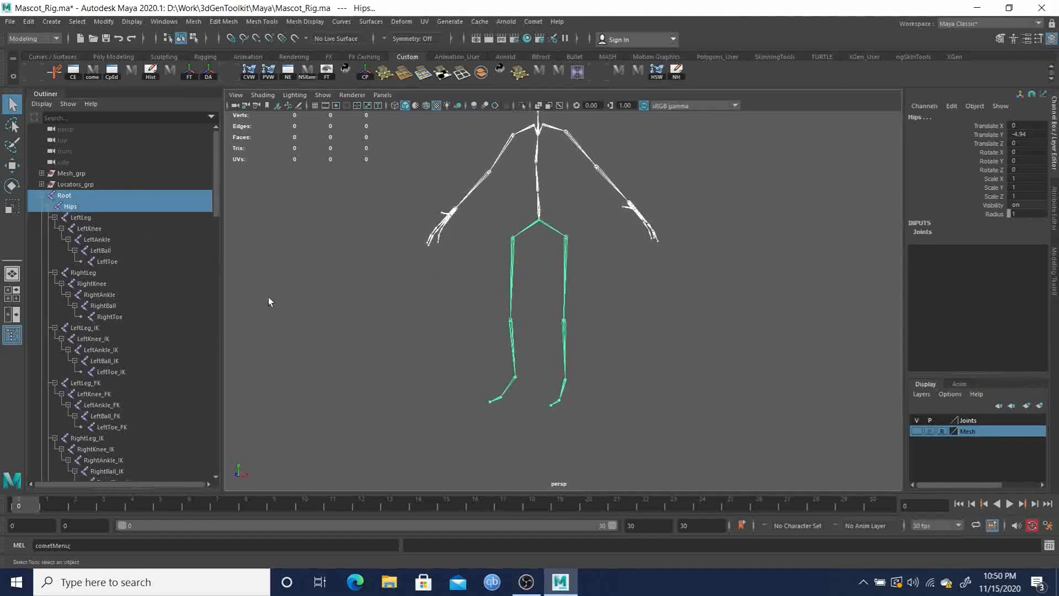
pyautogui.moveTo(215, 150); pyautogui.dragTo(217, 163)
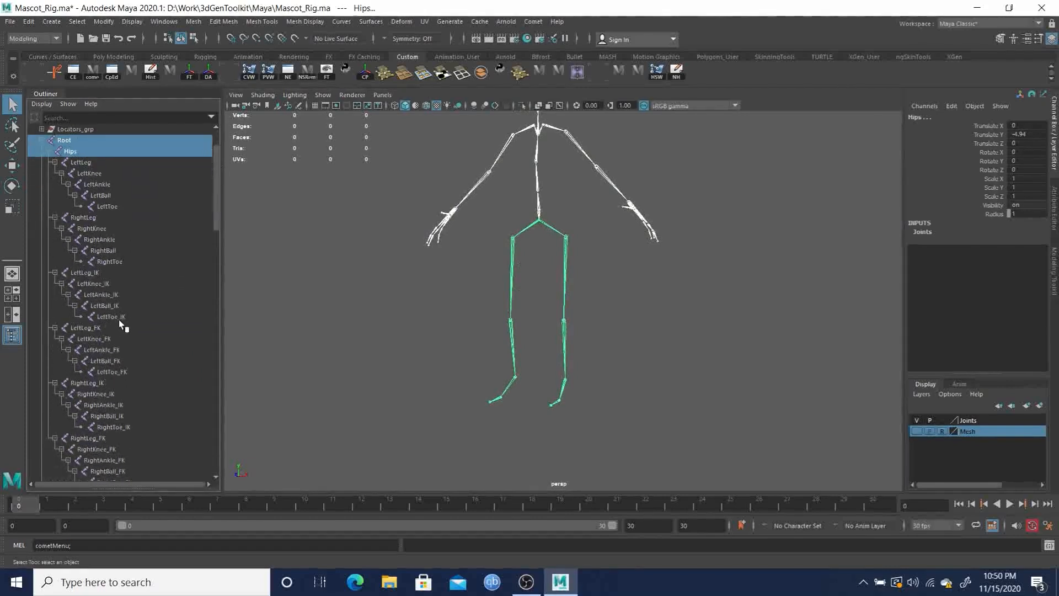
pyautogui.click(86, 328)
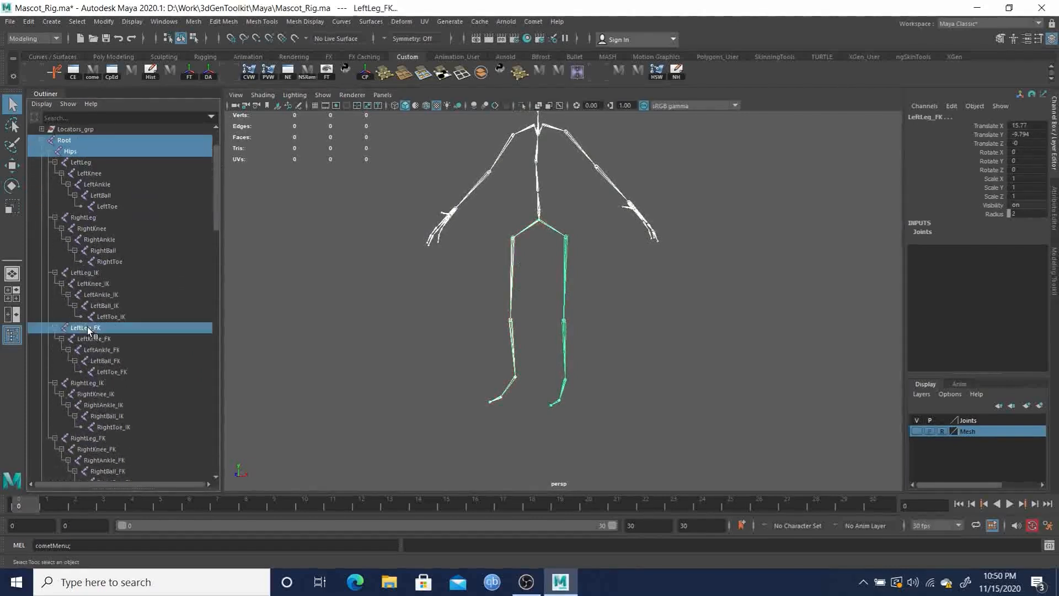
pyautogui.keyDown('shift'); pyautogui.click(117, 371); pyautogui.keyUp('shift')
pyautogui.keyDown('shift'); pyautogui.click(98, 383); pyautogui.keyUp('shift')
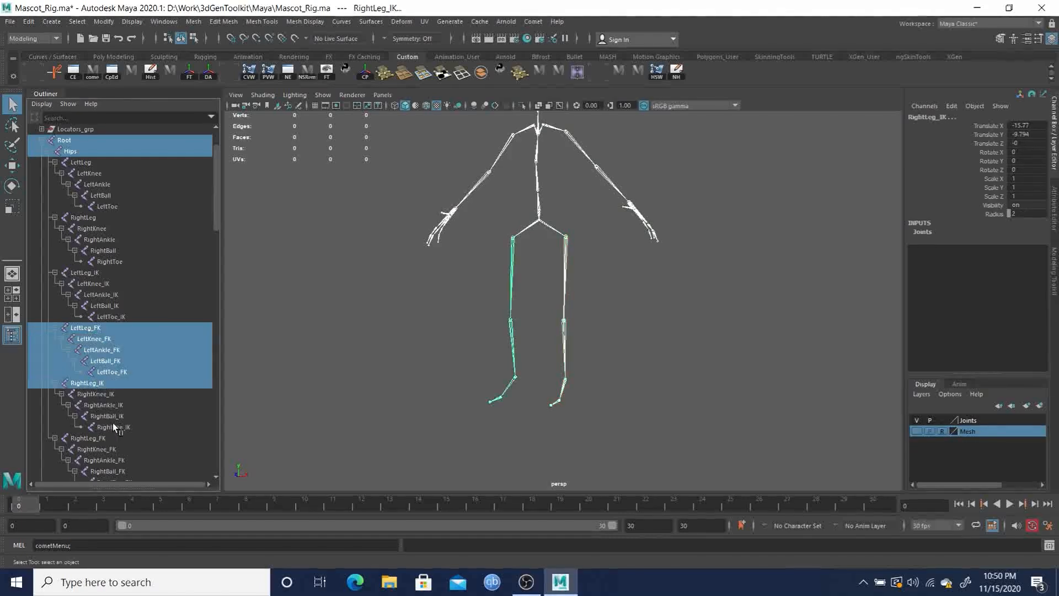
pyautogui.keyDown('ctrl'); pyautogui.click(87, 383); pyautogui.keyUp('ctrl')
pyautogui.scroll(-3, 103, 369)
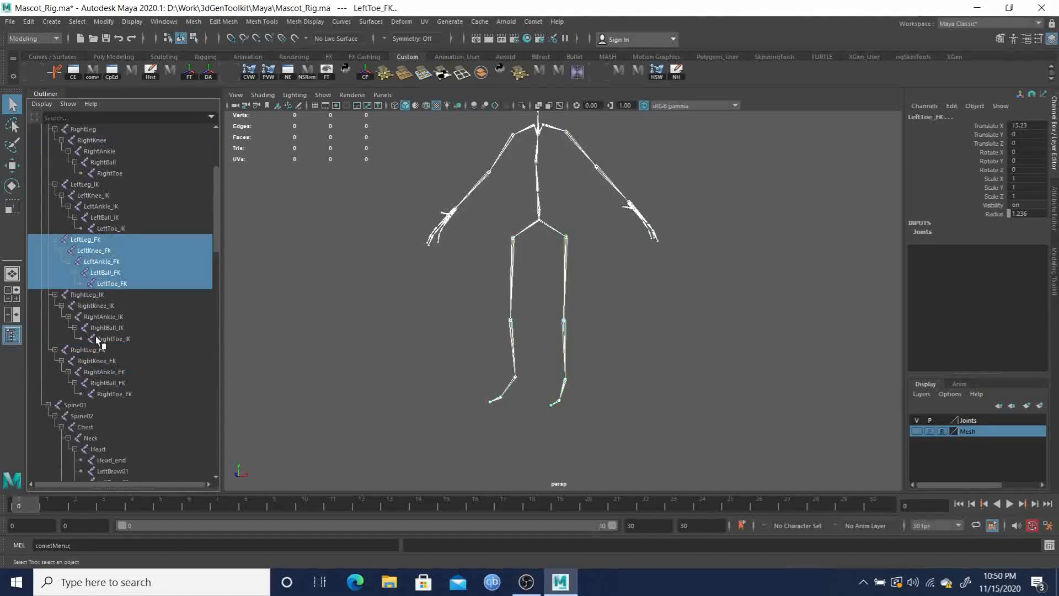
pyautogui.keyDown('ctrl'); pyautogui.click(99, 351); pyautogui.keyUp('ctrl')
pyautogui.keyDown('shift'); pyautogui.click(113, 394); pyautogui.keyUp('shift')
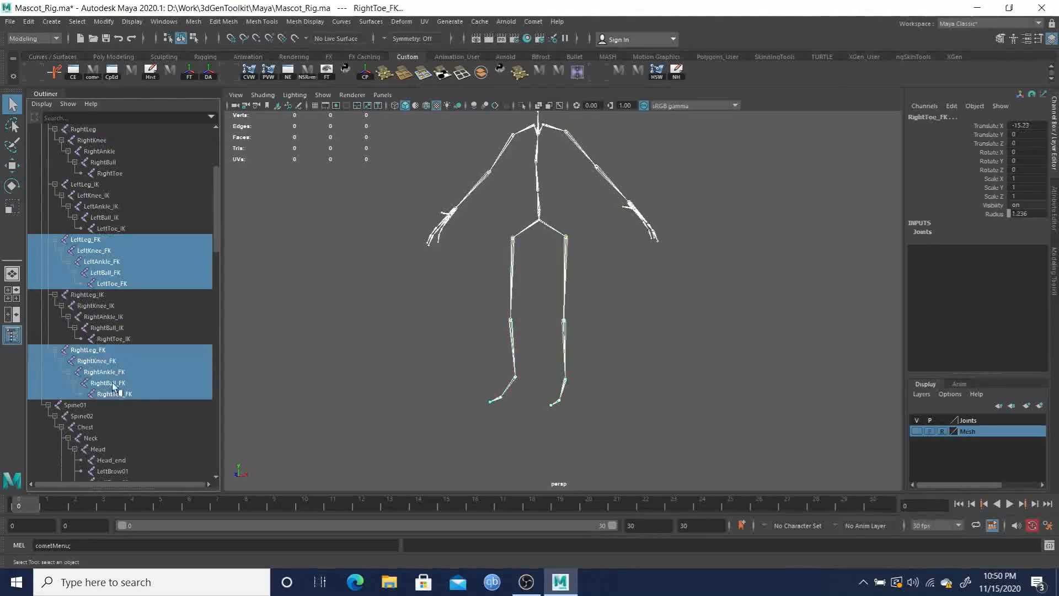
pyautogui.keyDown('ctrl'); pyautogui.click(96, 352); pyautogui.keyUp('ctrl')
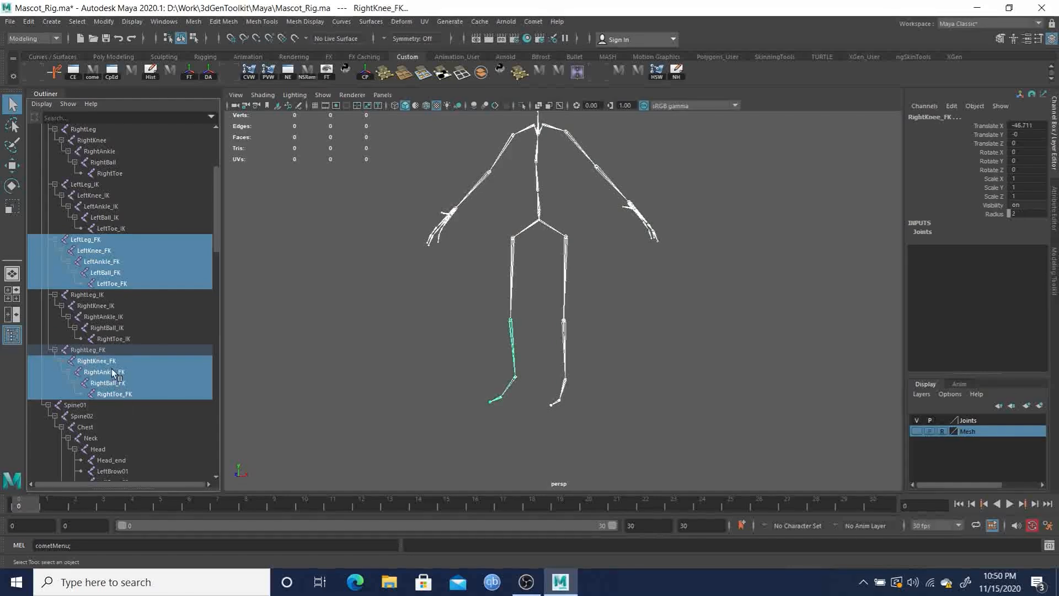
pyautogui.click(98, 350)
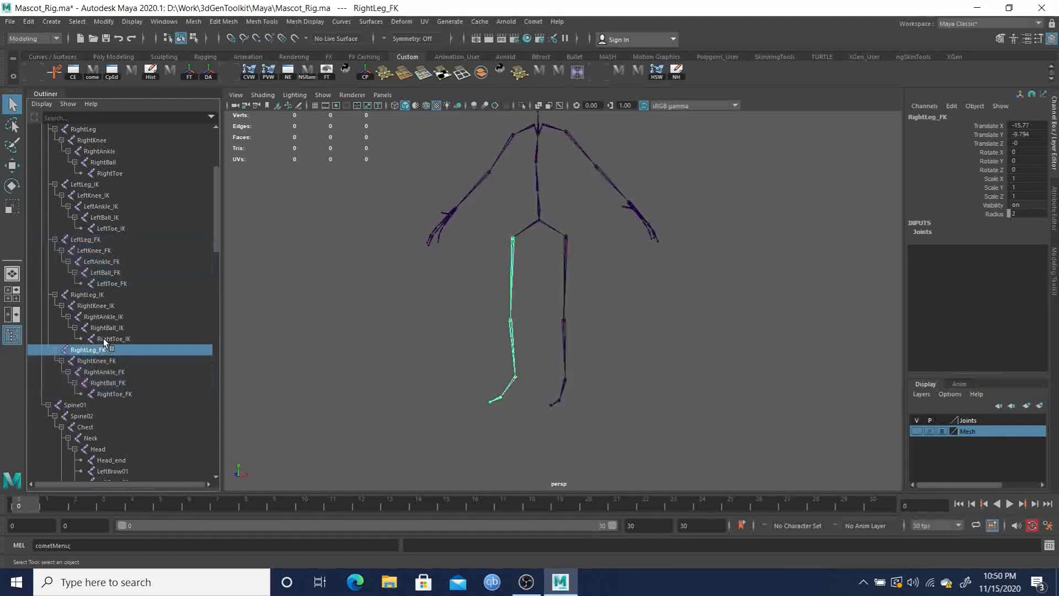
# Select the Root and Hips joints together with the FK leg chains LeftLeg_FK to LeftToe_FK and RightLeg_FK to RightToe_FK
pyautogui.scroll(5, 104, 339)
pyautogui.click(64, 196)
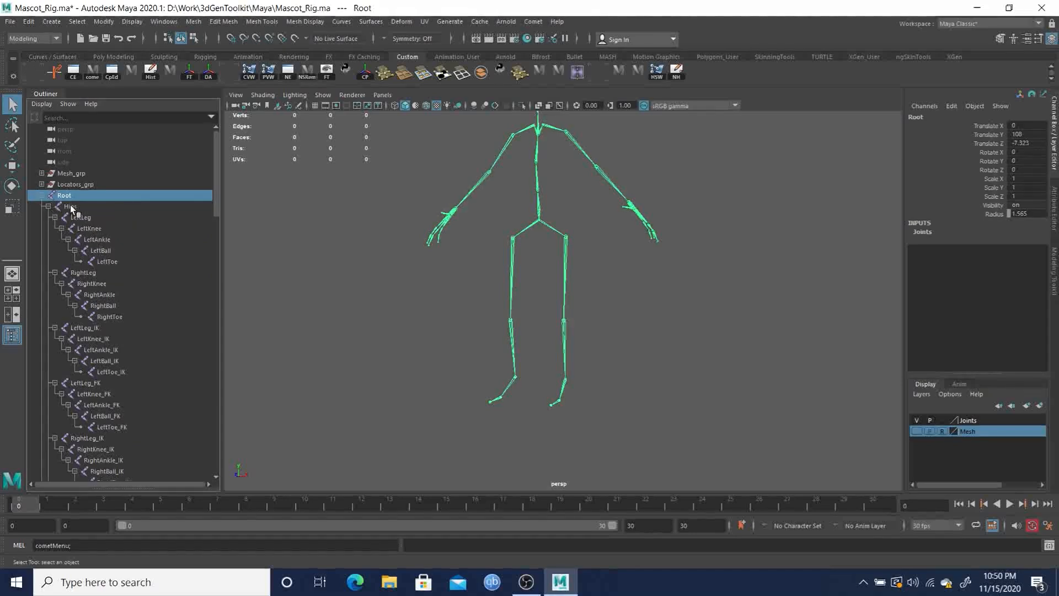
pyautogui.keyDown('ctrl'); pyautogui.click(71, 207); pyautogui.keyUp('ctrl')
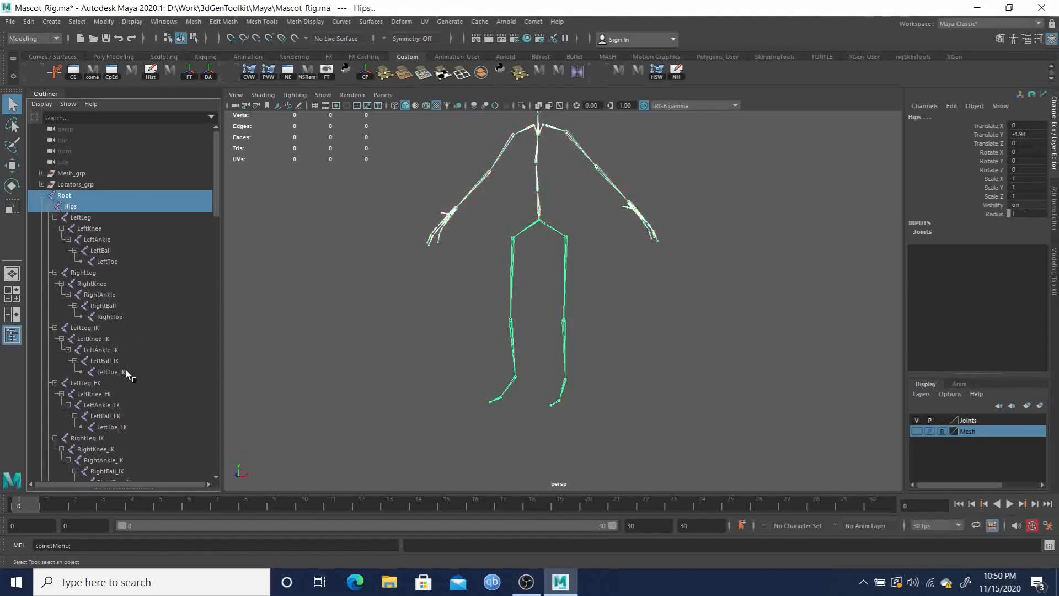
pyautogui.scroll(-3, 126, 369)
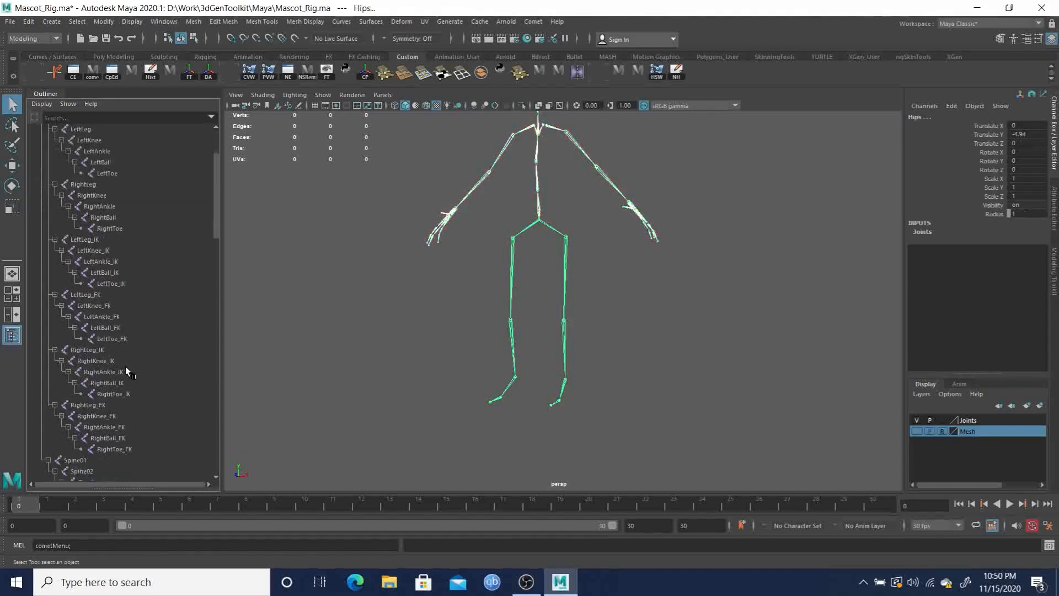
pyautogui.click(95, 296)
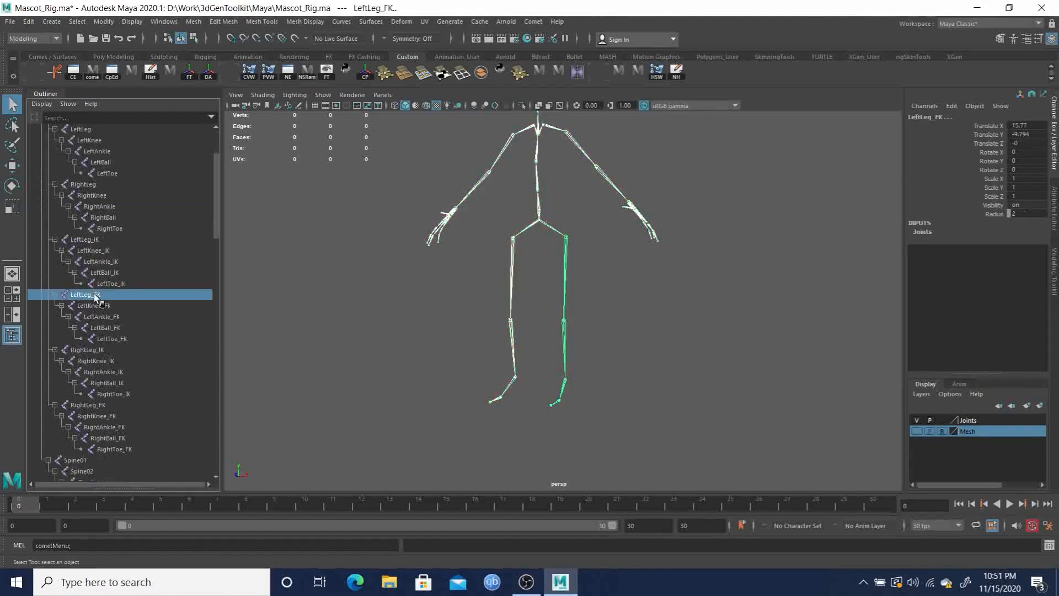
pyautogui.keyDown('shift'); pyautogui.click(116, 338); pyautogui.keyUp('shift')
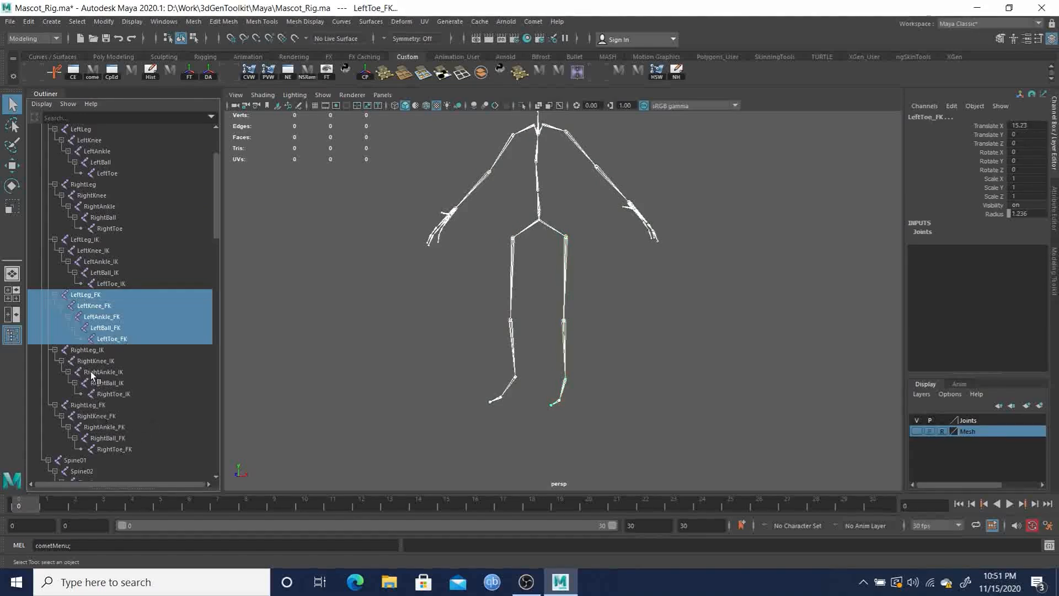
pyautogui.keyDown('ctrl'); pyautogui.click(93, 406); pyautogui.keyUp('ctrl')
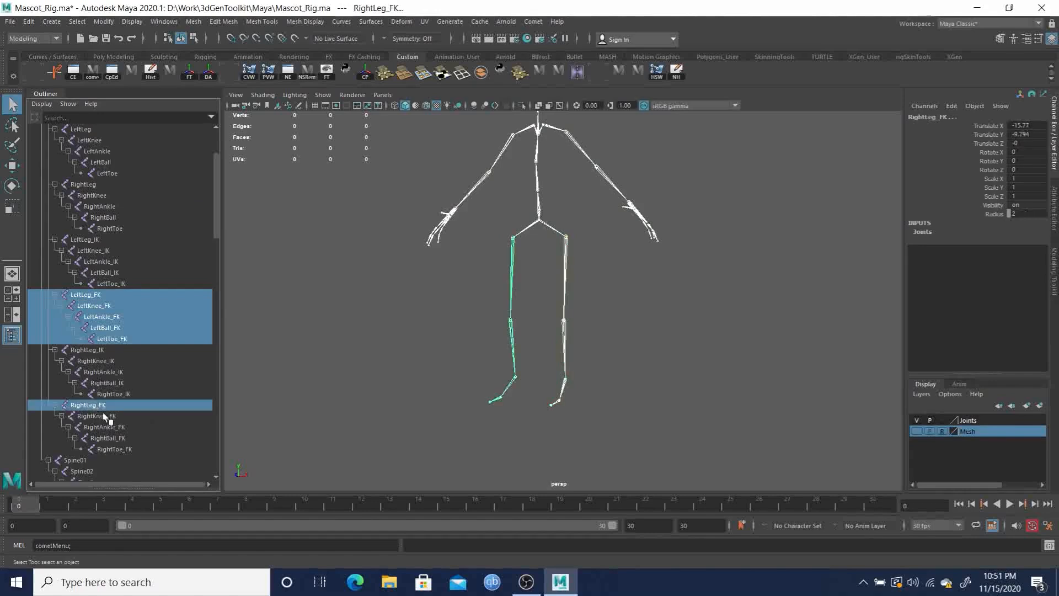
pyautogui.keyDown('shift'); pyautogui.click(114, 448); pyautogui.keyUp('shift')
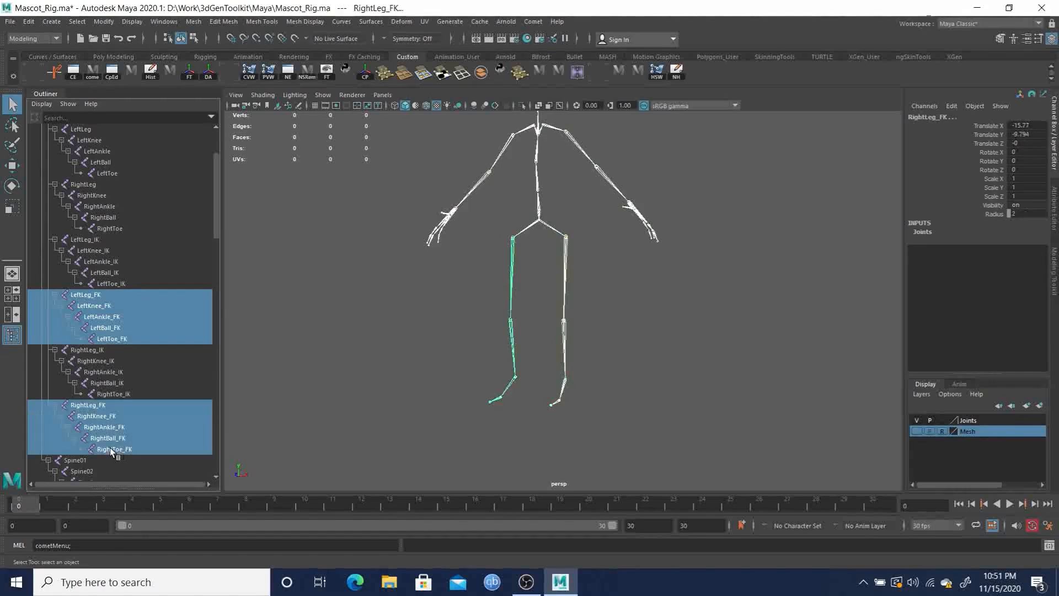
# Add the Spine01, Spine02, Chest, Neck and Head joints to the current selection
pyautogui.scroll(-5, 125, 446)
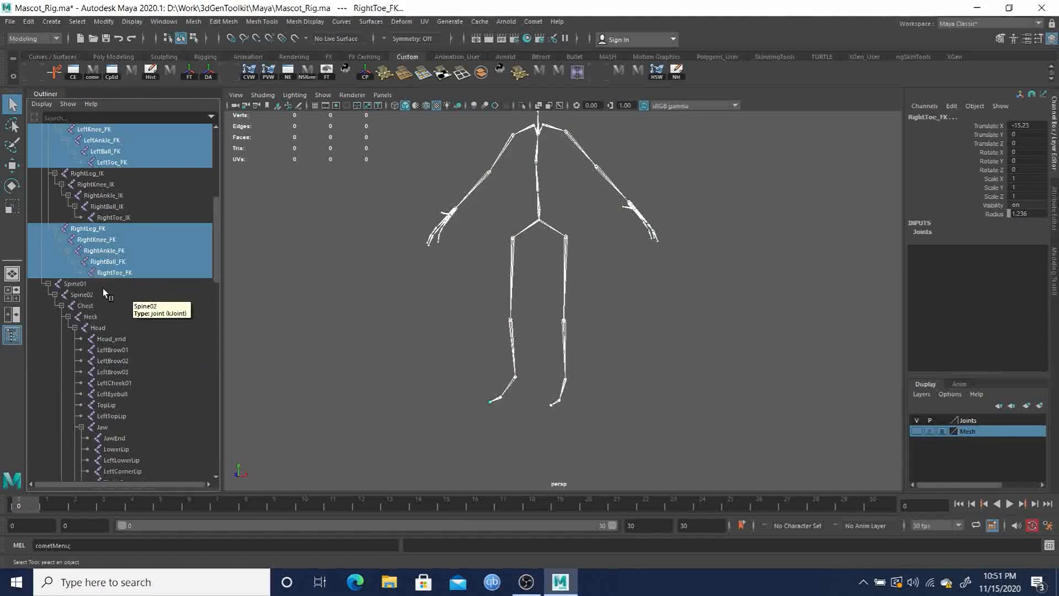
pyautogui.keyDown('ctrl'); pyautogui.click(78, 284); pyautogui.keyUp('ctrl')
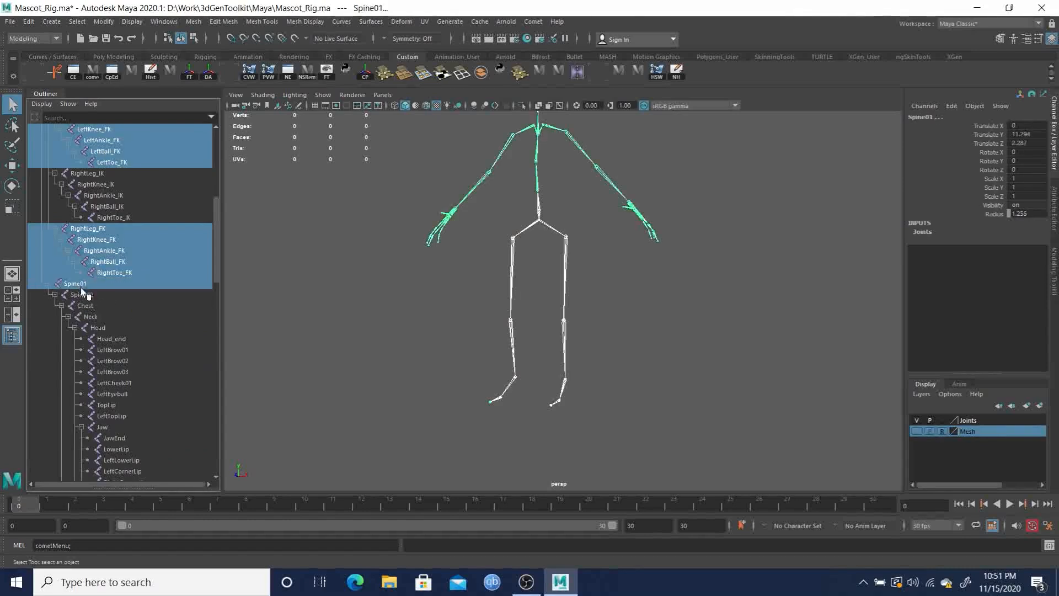
pyautogui.keyDown('ctrl'); pyautogui.click(83, 294); pyautogui.keyUp('ctrl')
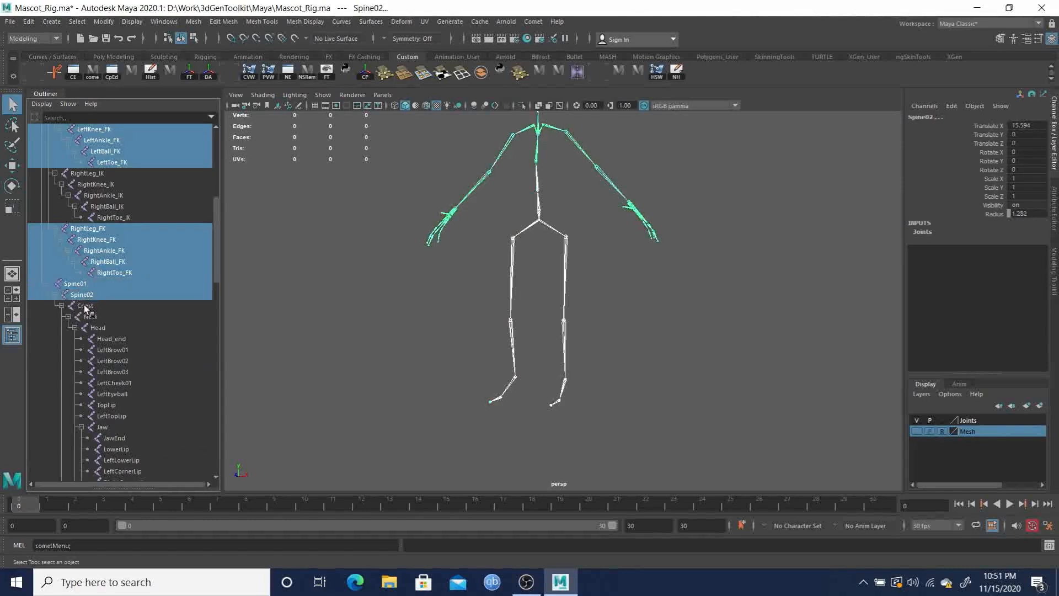
pyautogui.keyDown('ctrl'); pyautogui.click(83, 306); pyautogui.keyUp('ctrl')
pyautogui.keyDown('ctrl'); pyautogui.click(90, 316); pyautogui.keyUp('ctrl')
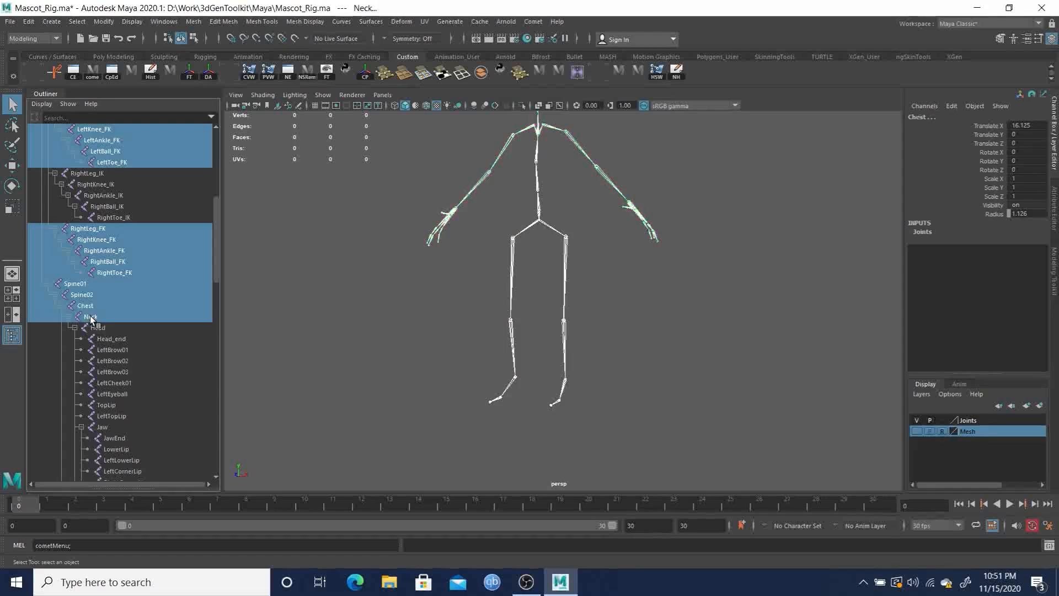
pyautogui.keyDown('ctrl'); pyautogui.click(108, 328); pyautogui.keyUp('ctrl')
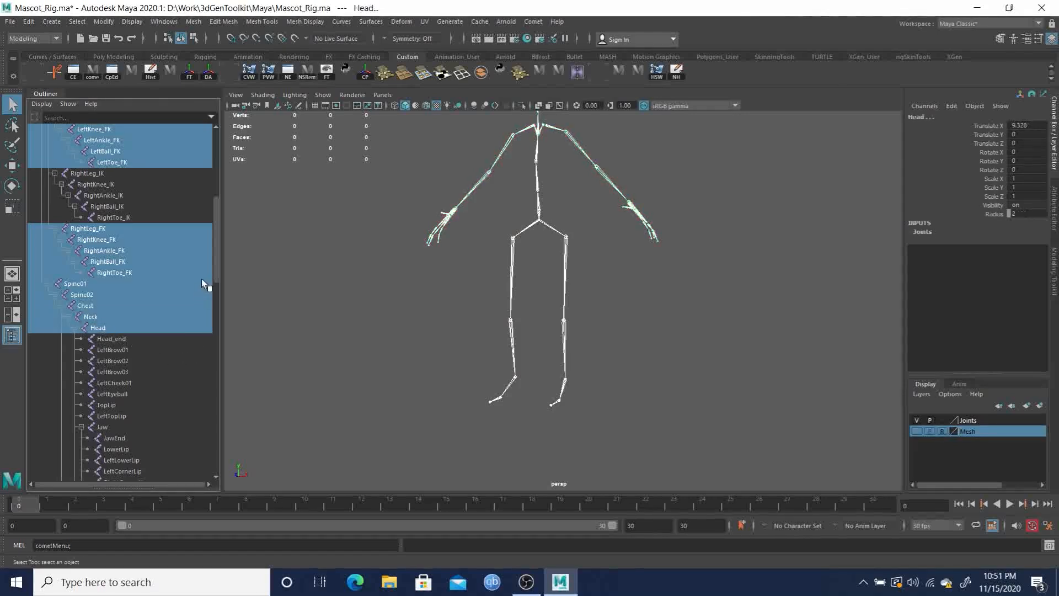
# Add LeftClav, the left finger joints from LeftPinky01 to LeftThumb03, and LeftArm_FK to LeftHand_FK to the selection
pyautogui.moveTo(217, 239); pyautogui.dragTo(212, 359)
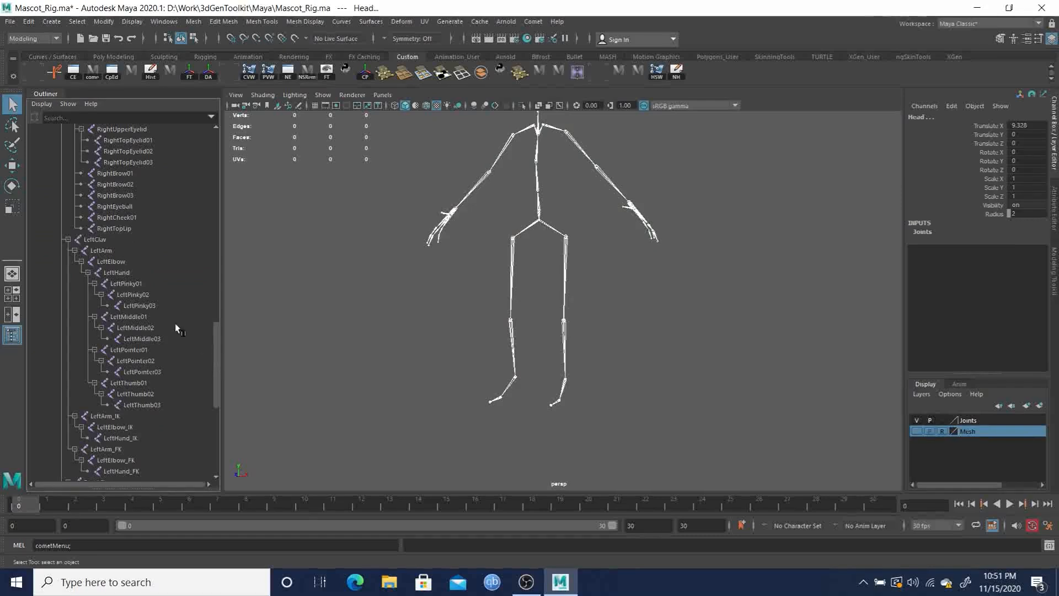
pyautogui.click(99, 241)
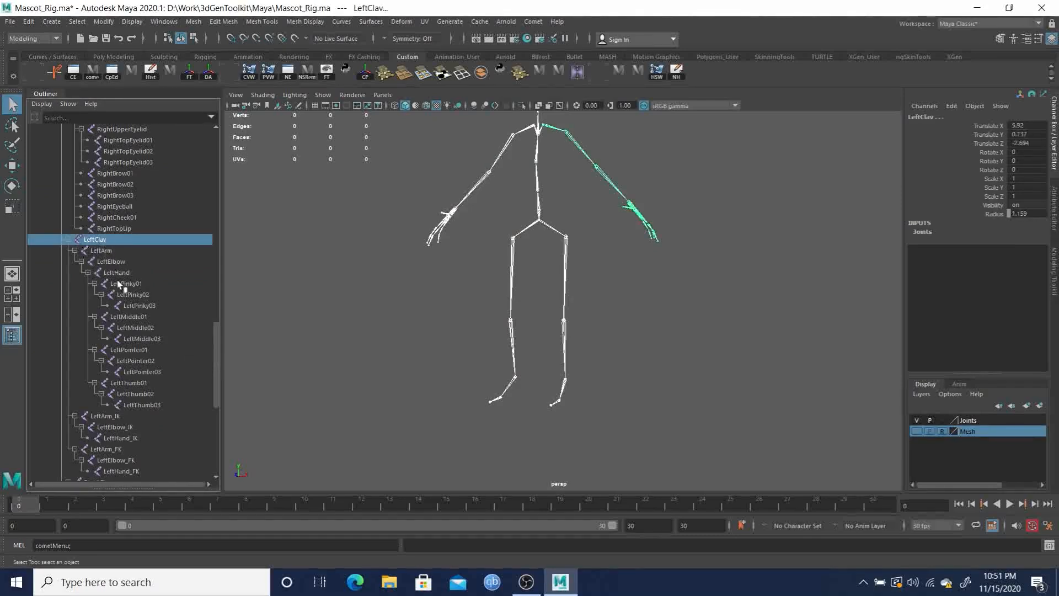
pyautogui.moveTo(215, 327); pyautogui.dragTo(220, 353)
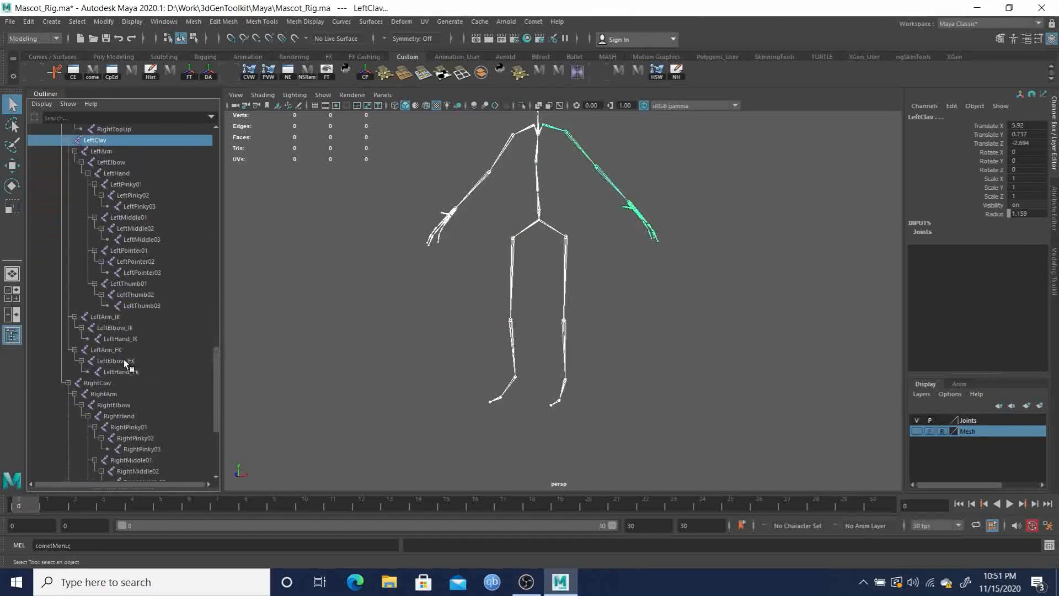
pyautogui.click(126, 184)
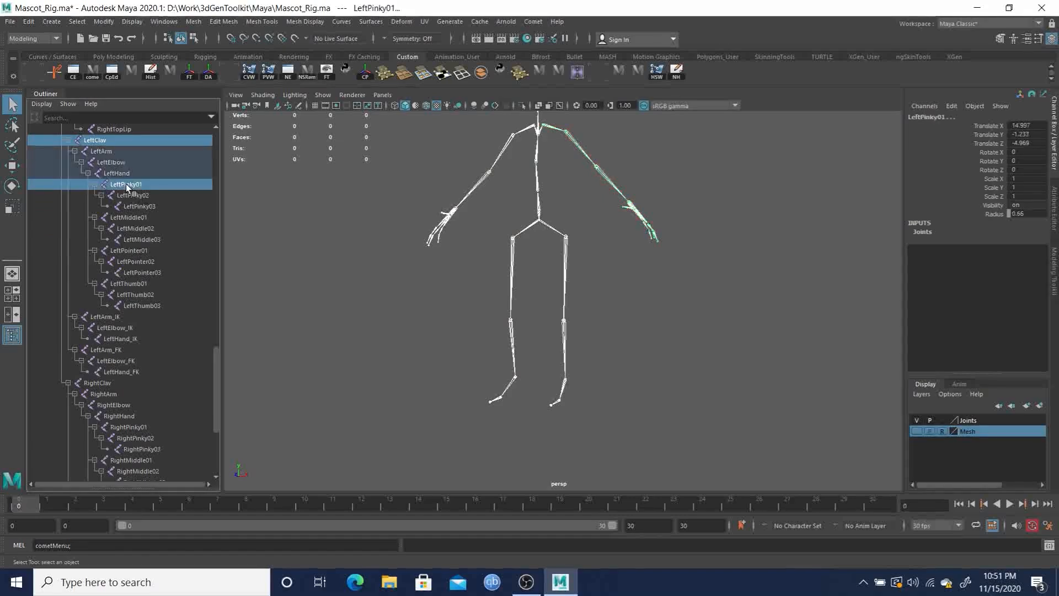
pyautogui.keyDown('shift'); pyautogui.click(137, 306); pyautogui.keyUp('shift')
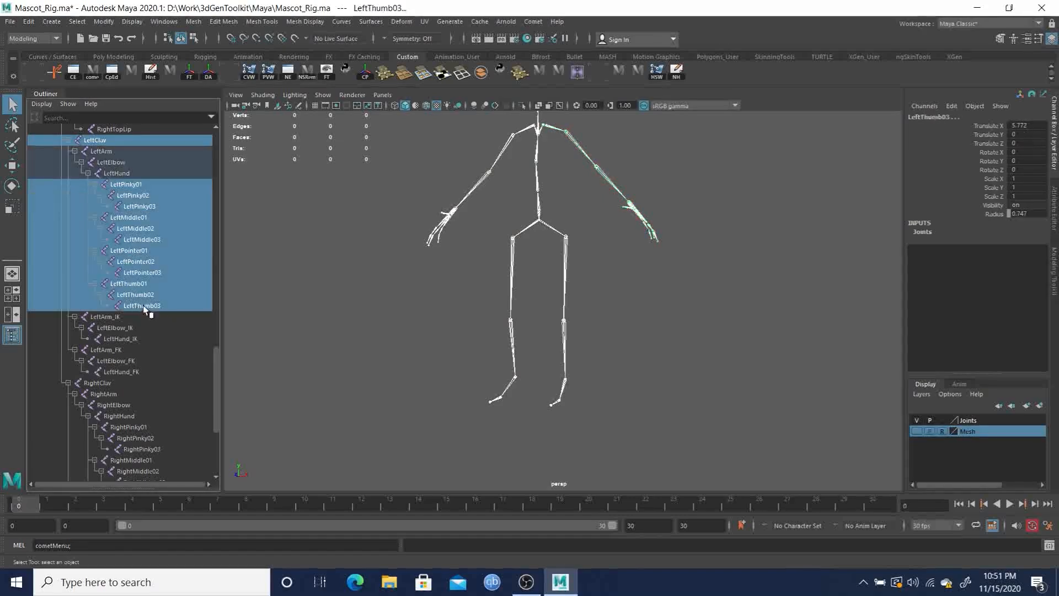
pyautogui.keyDown('ctrl'); pyautogui.click(103, 350); pyautogui.keyUp('ctrl')
pyautogui.keyDown('shift'); pyautogui.click(117, 370); pyautogui.keyUp('shift')
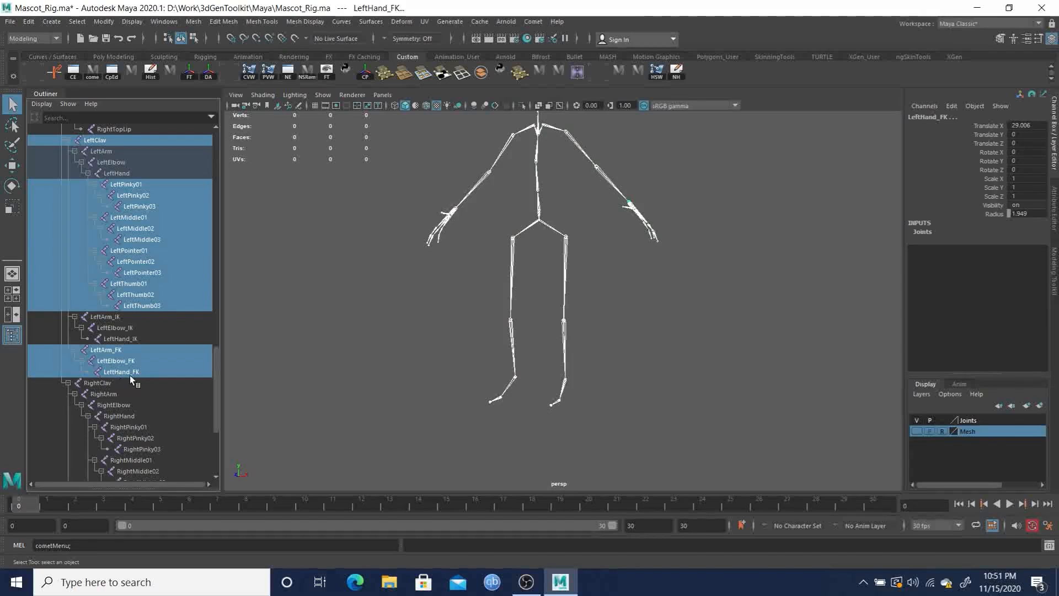
# Add RightClav, the right finger joints from RightPinky01 to RightThumb03, and RightArm_FK to RightHand_FK to the selection
pyautogui.scroll(-4, 215, 356)
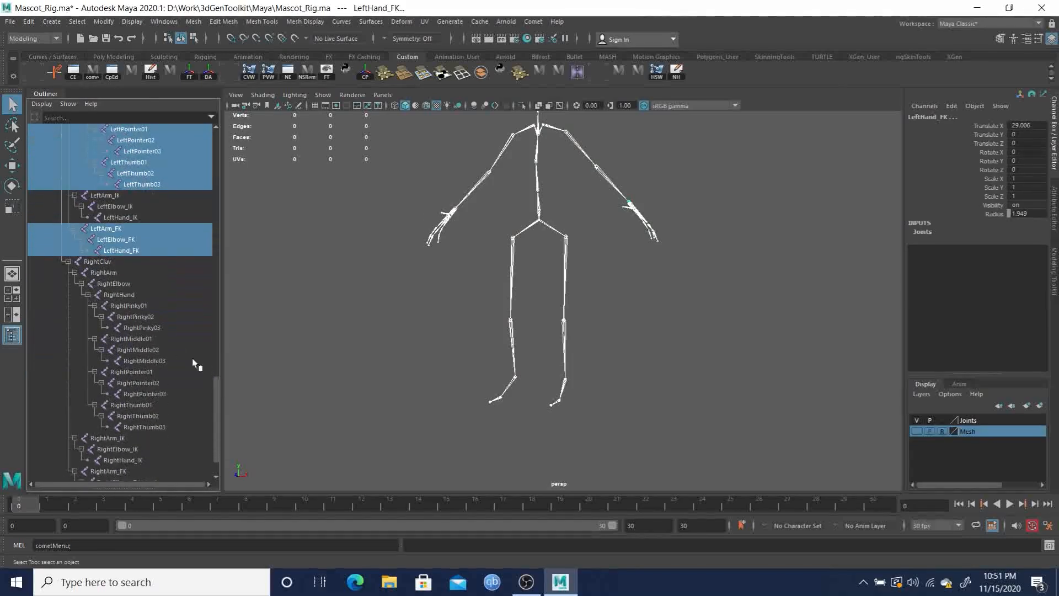
pyautogui.keyDown('ctrl'); pyautogui.click(101, 260); pyautogui.keyUp('ctrl')
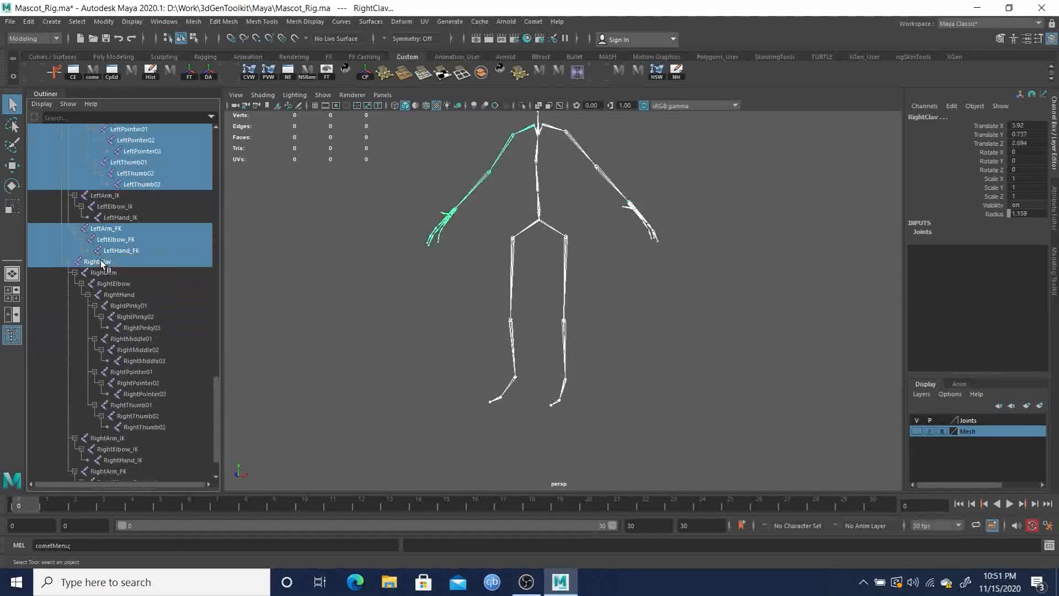
pyautogui.keyDown('ctrl'); pyautogui.click(134, 306); pyautogui.keyUp('ctrl')
pyautogui.keyDown('shift'); pyautogui.click(138, 425); pyautogui.keyUp('shift')
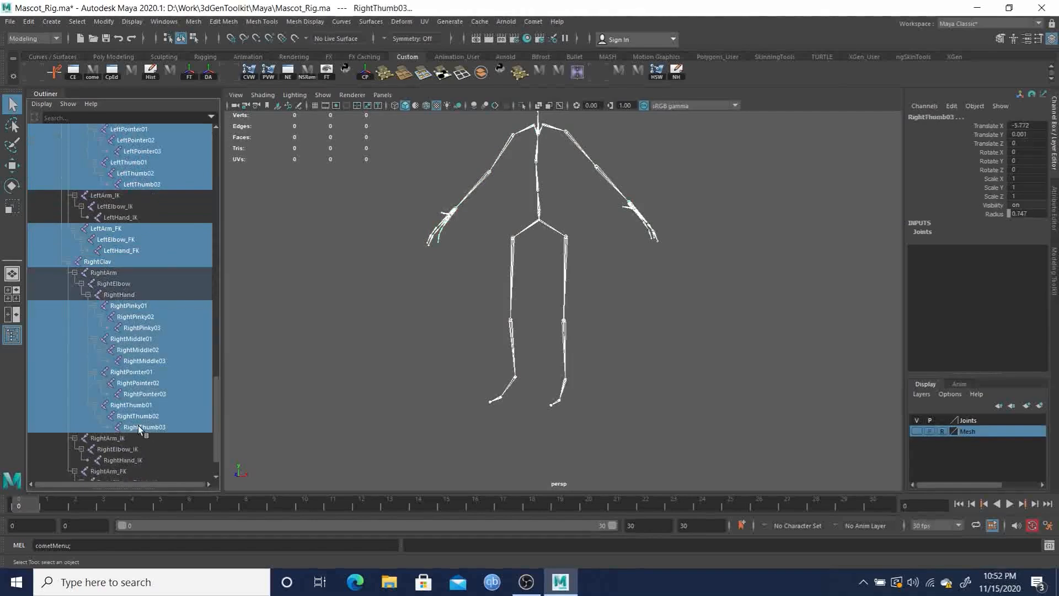
pyautogui.scroll(-1, 138, 426)
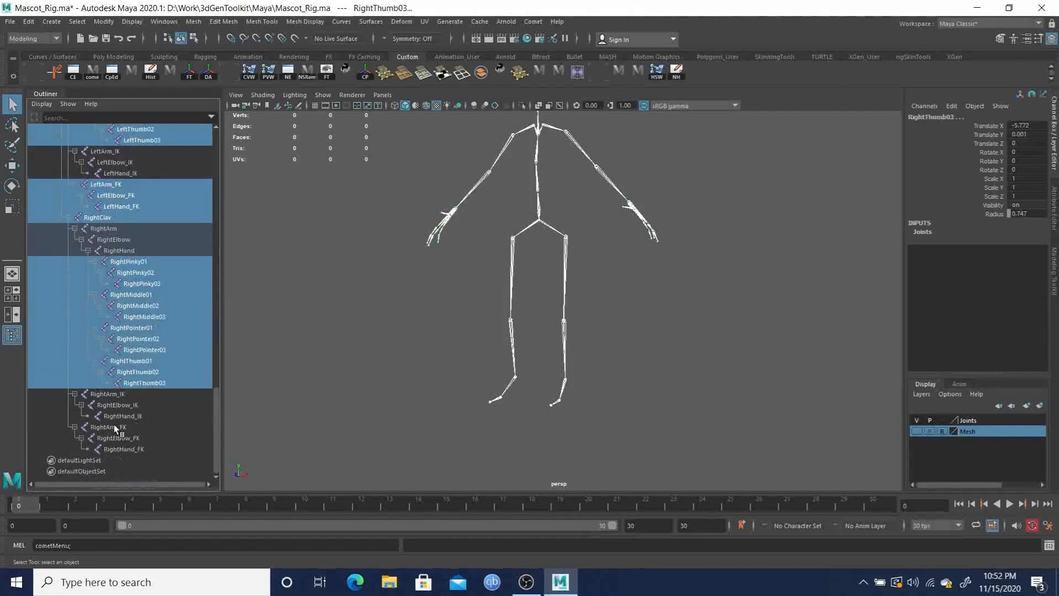
pyautogui.keyDown('ctrl'); pyautogui.click(110, 426); pyautogui.keyUp('ctrl')
pyautogui.keyDown('shift'); pyautogui.click(126, 449); pyautogui.keyUp('shift')
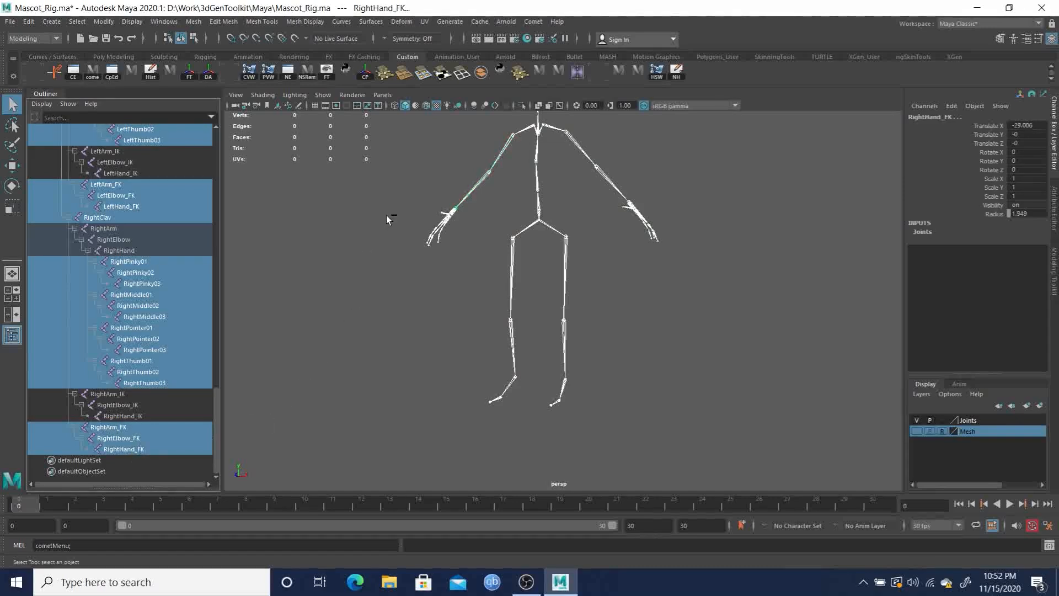
# Try creating Comet circleY shapes on all the selected joints, and undo their creation after inspecting them
pyautogui.click(535, 22)
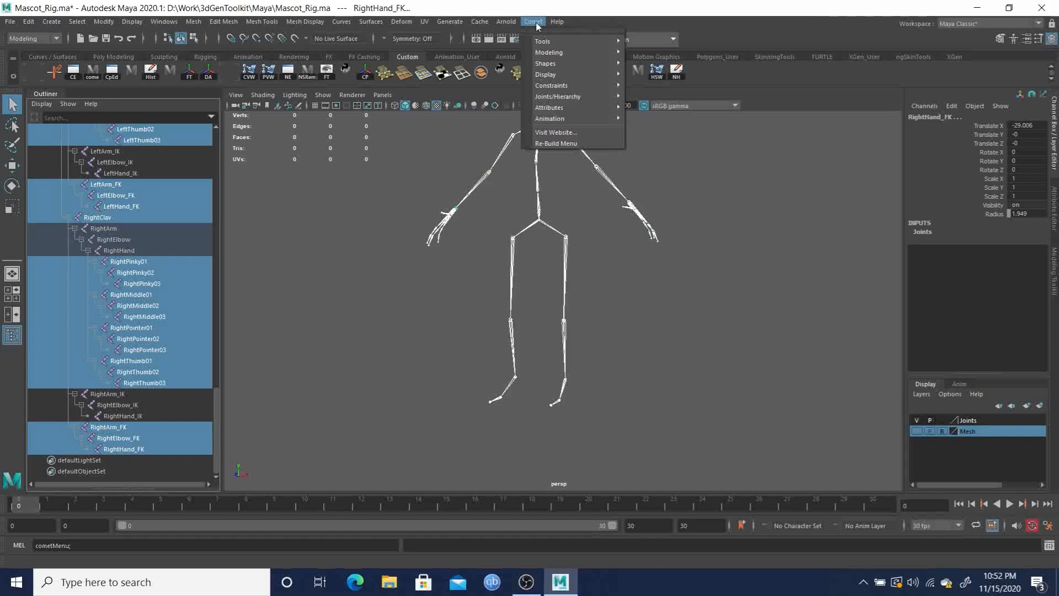
pyautogui.moveTo(560, 65)
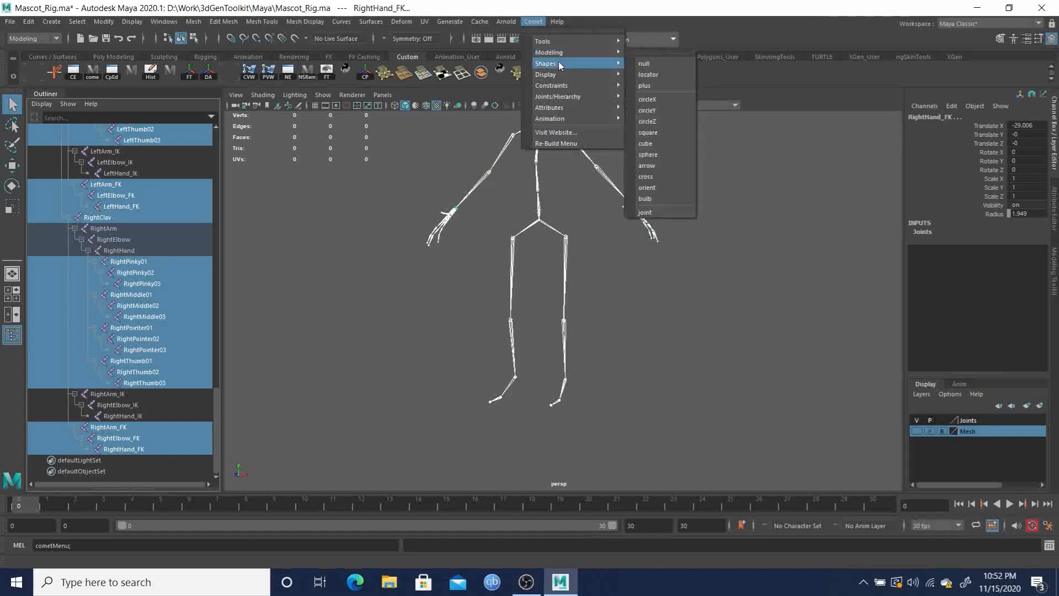
pyautogui.click(661, 108)
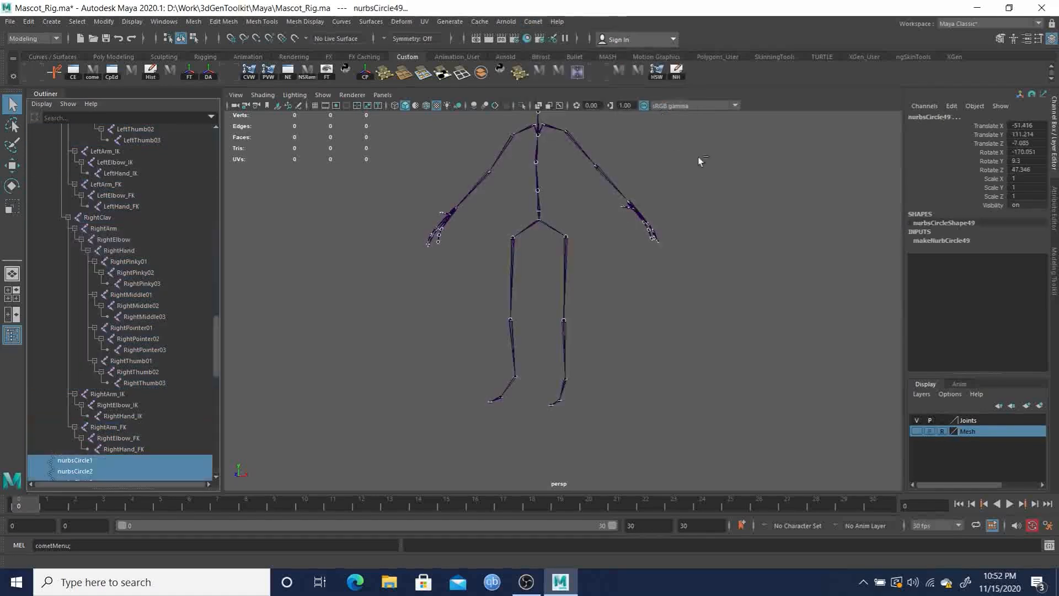
pyautogui.keyDown('alt'); pyautogui.moveTo(569, 239); pyautogui.dragTo(779, 309, button='right'); pyautogui.keyUp('alt')
pyautogui.keyDown('alt'); pyautogui.moveTo(780, 310); pyautogui.dragTo(700, 254); pyautogui.keyUp('alt')
pyautogui.keyDown('alt'); pyautogui.moveTo(696, 237); pyautogui.dragTo(684, 306, button='middle'); pyautogui.keyUp('alt')
pyautogui.scroll(-4, 684, 309)
pyautogui.moveTo(631, 292)
pyautogui.keyDown('alt'); pyautogui.mouseDown()
pyautogui.moveTo(503, 286)
pyautogui.moveTo(611, 298)
pyautogui.mouseUp(); pyautogui.keyUp('alt')
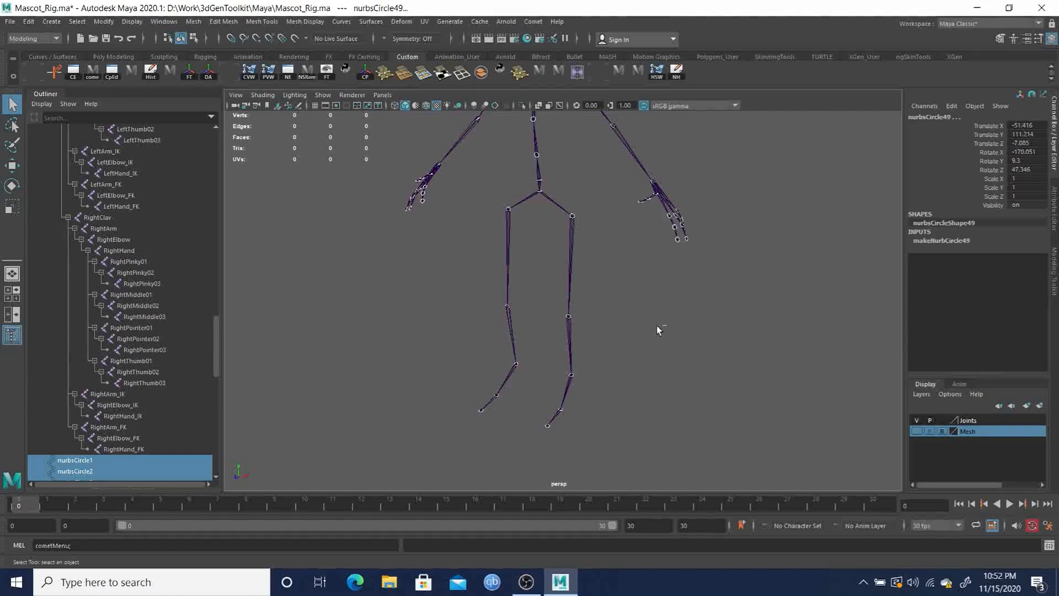
pyautogui.hotkey('ctrl', 'z')
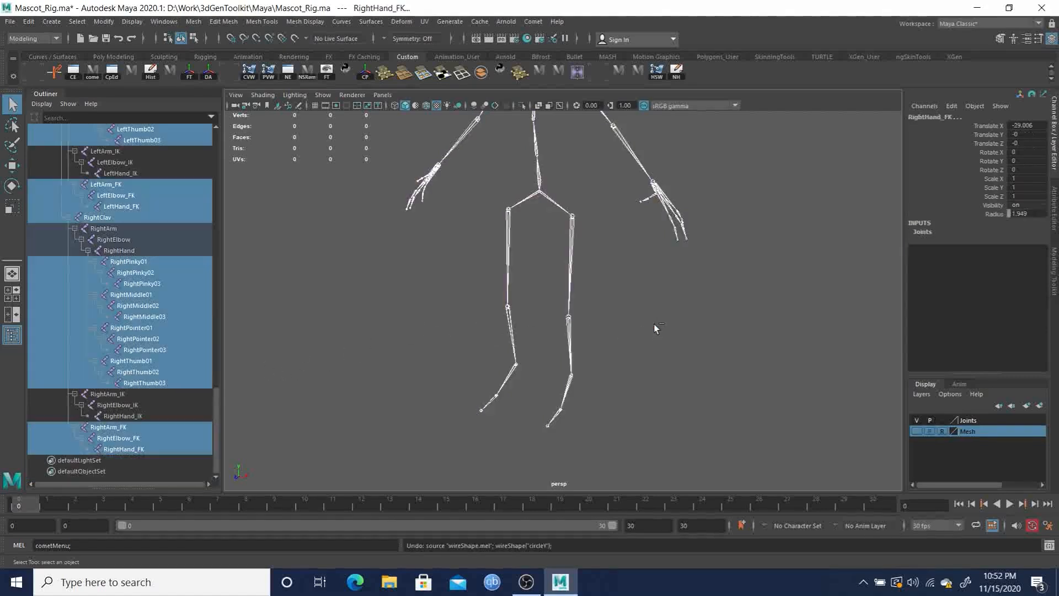
# Select only the Root and Hips joints and create Comet circleX shapes on them
pyautogui.keyDown('alt'); pyautogui.moveTo(582, 287); pyautogui.dragTo(595, 362, button='middle'); pyautogui.keyUp('alt')
pyautogui.scroll(-4, 603, 355)
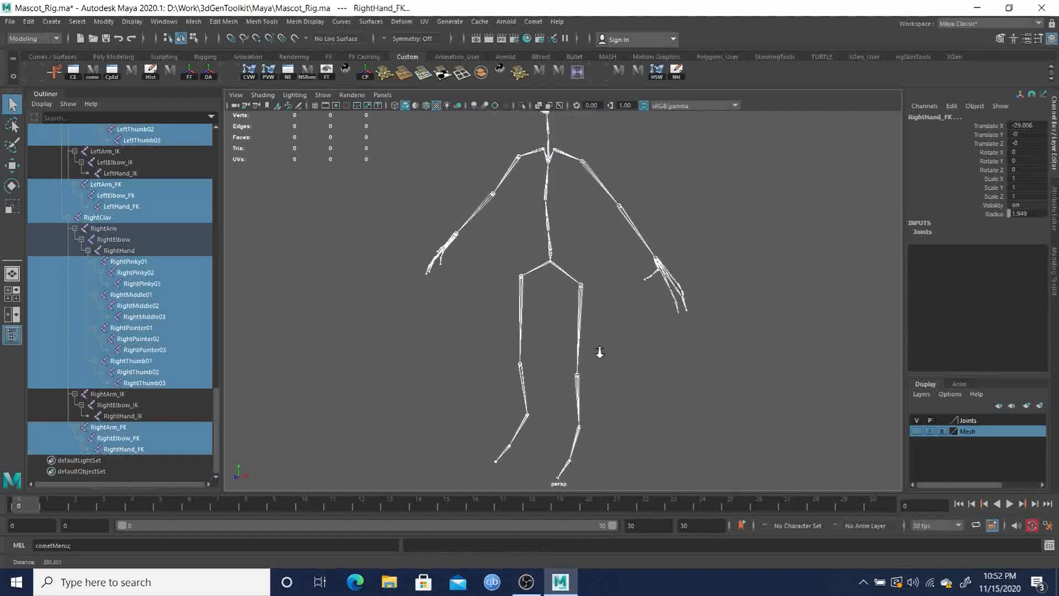
pyautogui.keyDown('alt'); pyautogui.moveTo(555, 326); pyautogui.dragTo(576, 329); pyautogui.keyUp('alt')
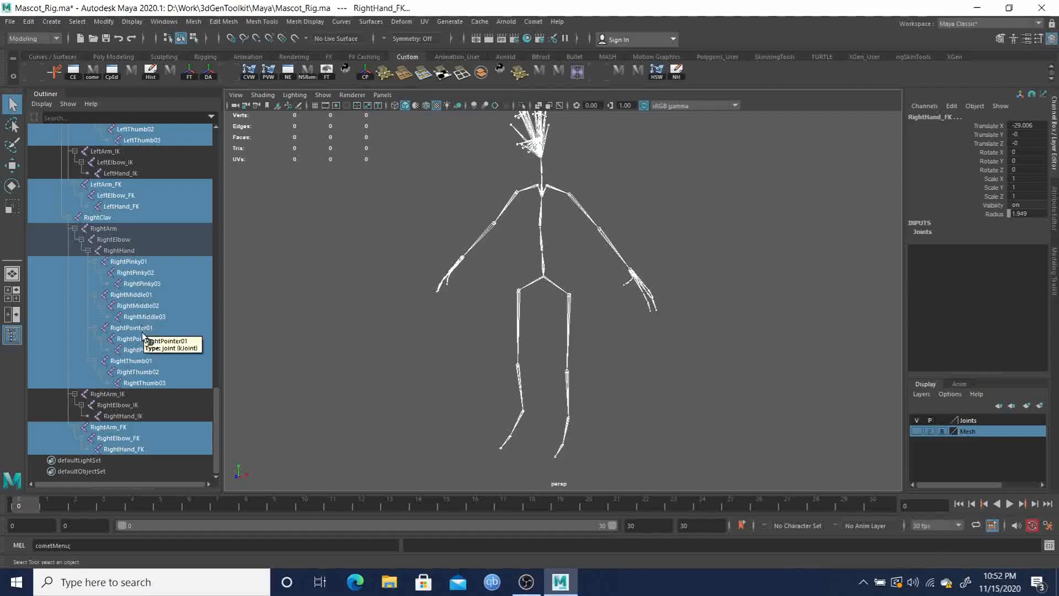
pyautogui.scroll(15, 149, 336)
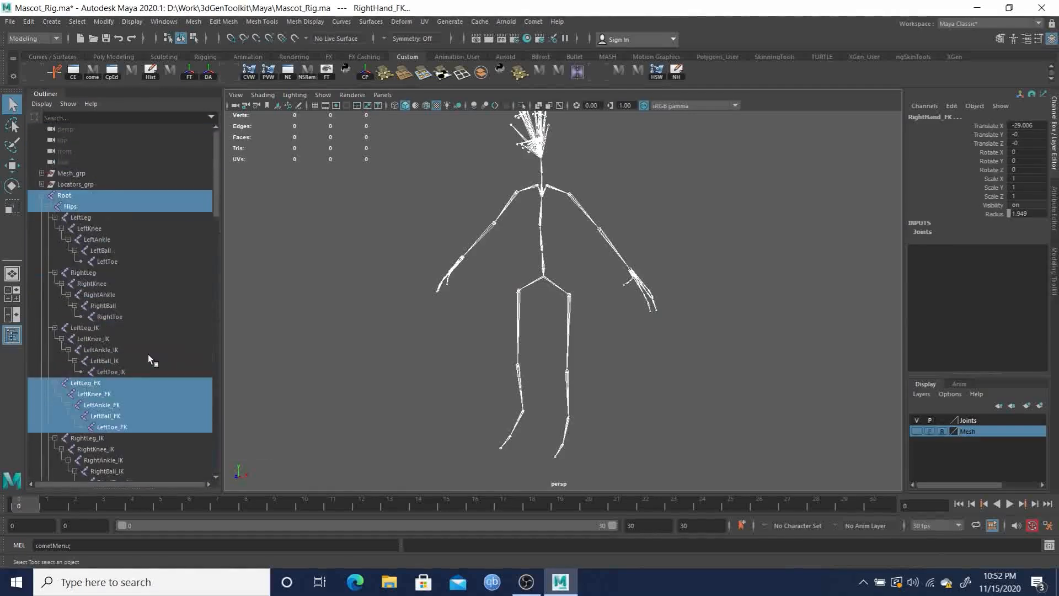
pyautogui.click(70, 207)
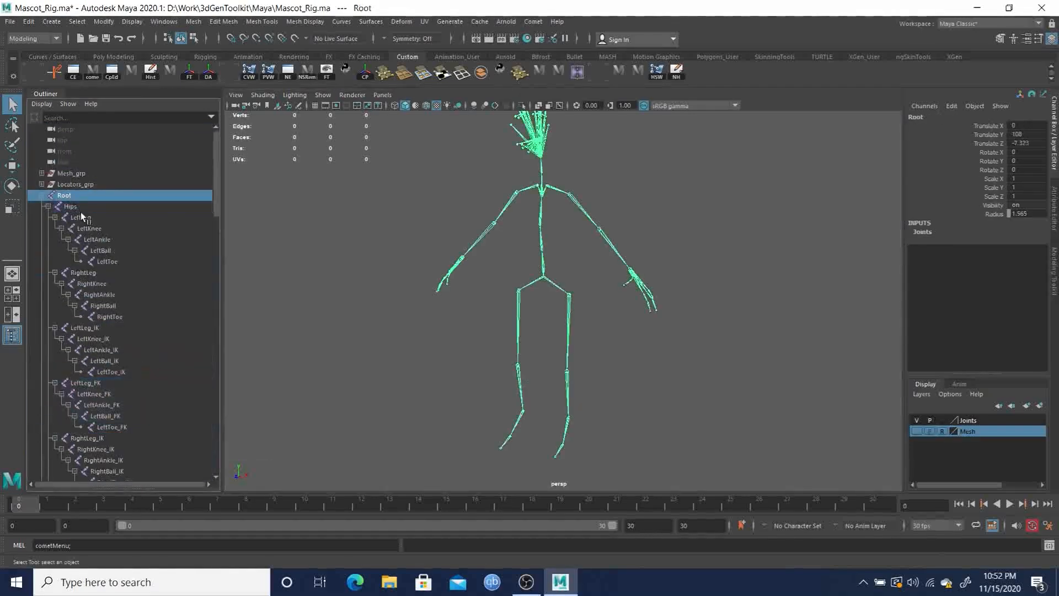
pyautogui.keyDown('alt'); pyautogui.moveTo(485, 216); pyautogui.dragTo(671, 249, button='right'); pyautogui.keyUp('alt')
pyautogui.keyDown('alt'); pyautogui.moveTo(560, 231); pyautogui.dragTo(535, 227); pyautogui.keyUp('alt')
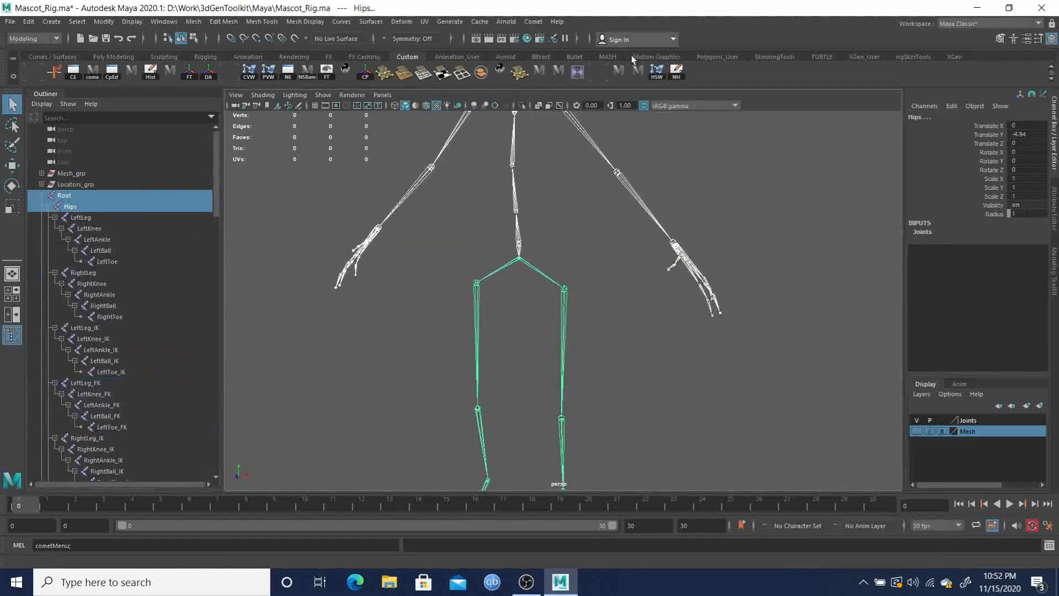
pyautogui.click(533, 21)
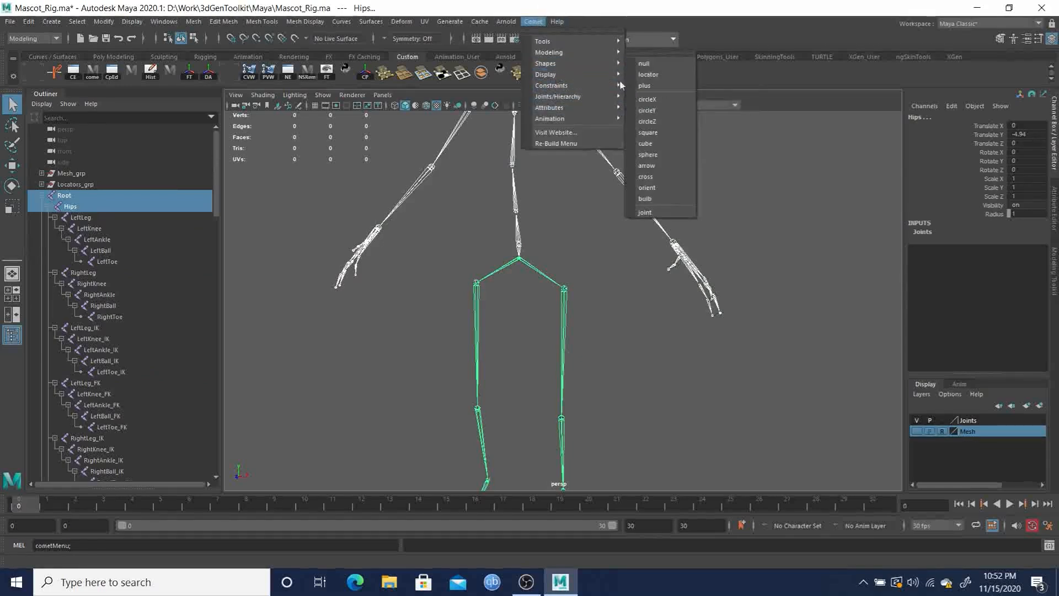
pyautogui.click(667, 98)
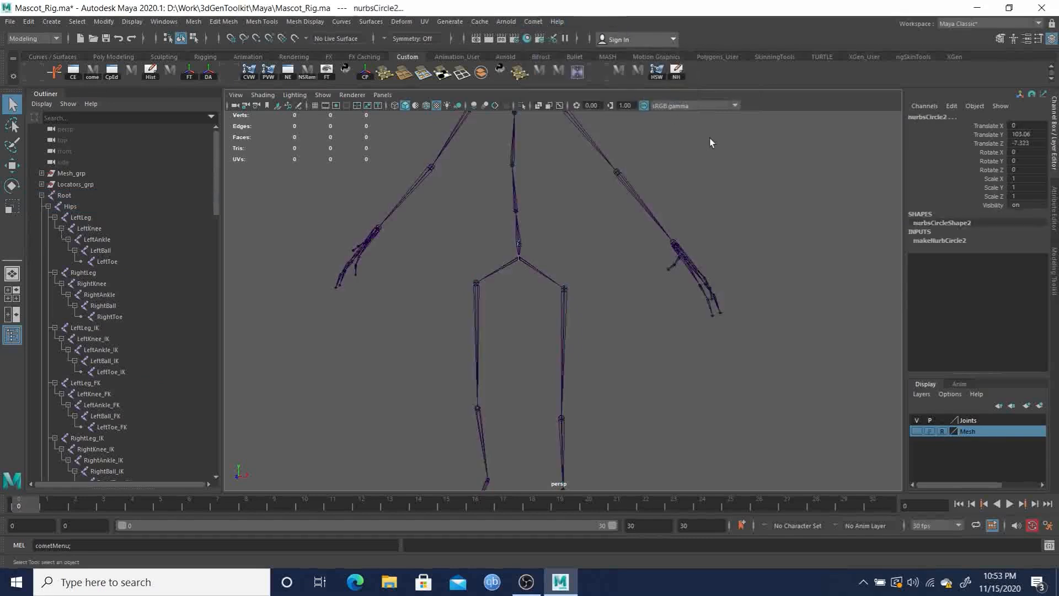
# Undo the circleX shapes and create Comet circleY shapes on the Root and Hips joints instead
pyautogui.hotkey('ctrl', 'z')
pyautogui.click(533, 21)
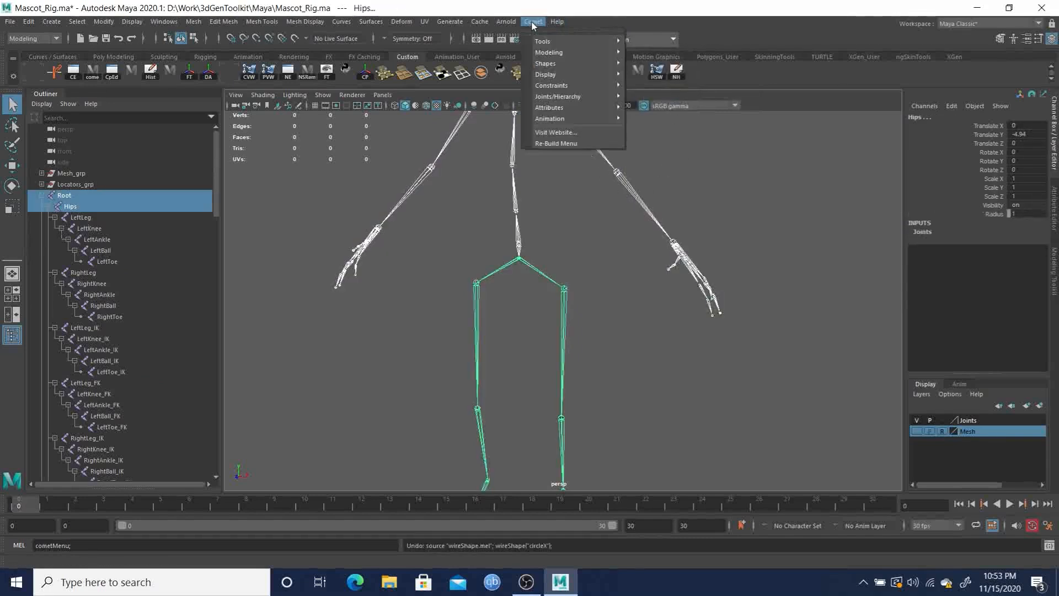
pyautogui.moveTo(565, 69)
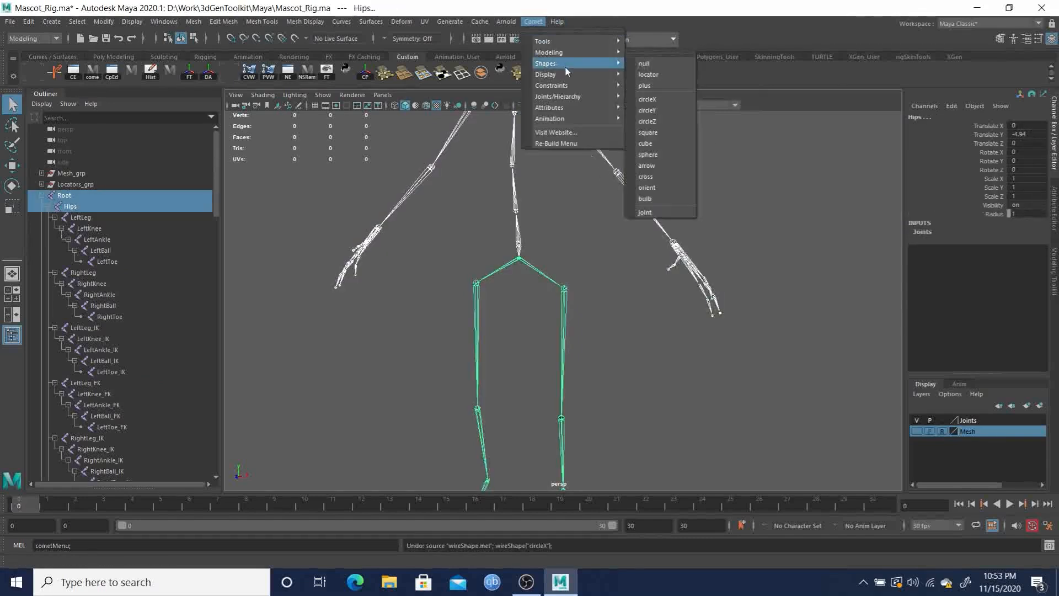
pyautogui.click(668, 112)
pyautogui.keyDown('alt'); pyautogui.moveTo(648, 270); pyautogui.dragTo(549, 330); pyautogui.keyUp('alt')
pyautogui.keyDown('alt'); pyautogui.moveTo(531, 319); pyautogui.dragTo(509, 303, button='middle'); pyautogui.keyUp('alt')
pyautogui.keyDown('alt'); pyautogui.moveTo(508, 303); pyautogui.dragTo(550, 341, button='right'); pyautogui.keyUp('alt')
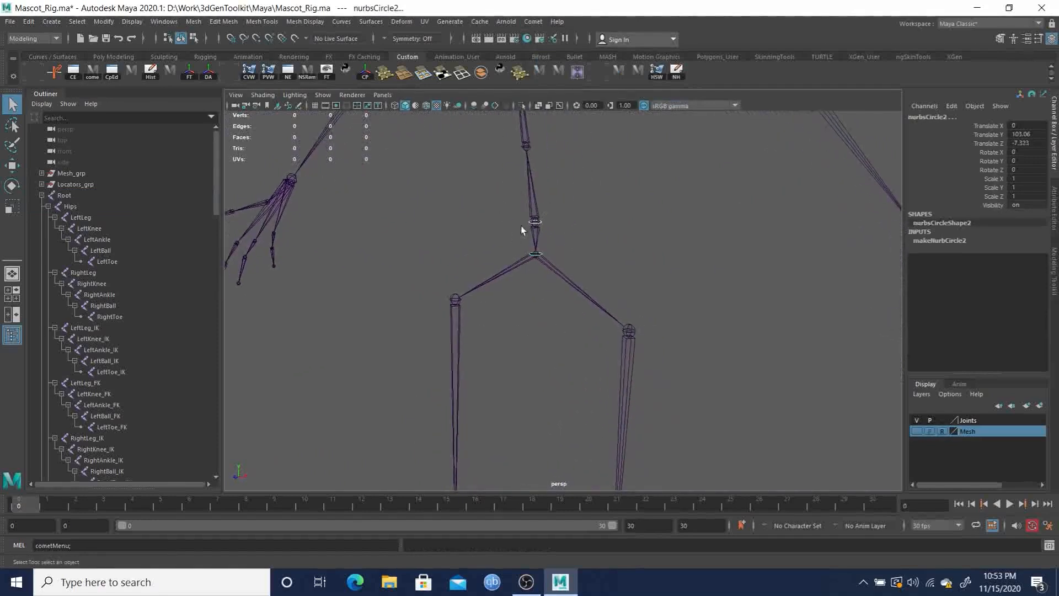
pyautogui.scroll(-10, 127, 416)
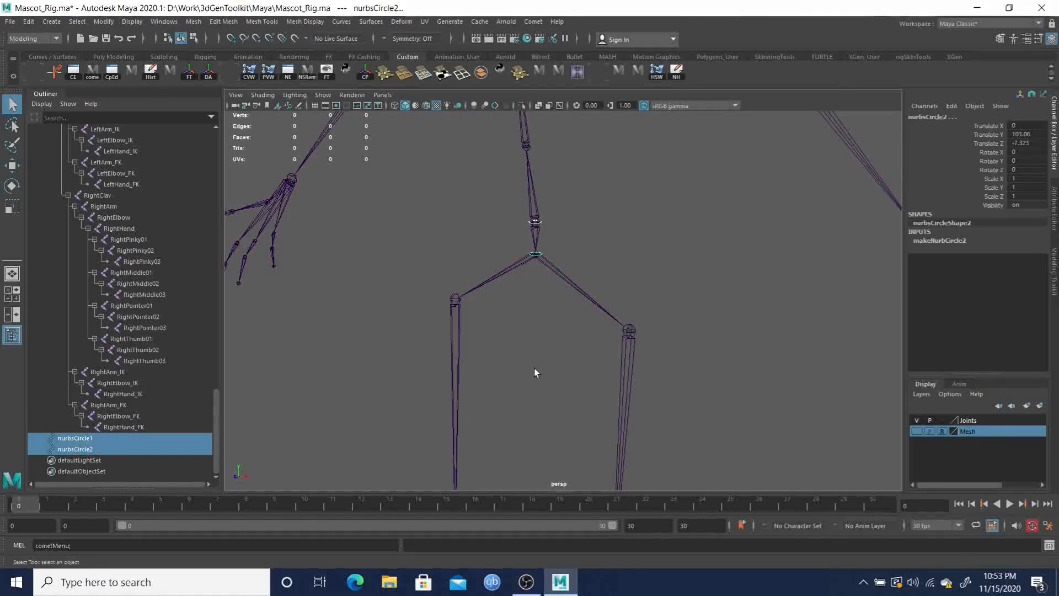
# Select all CVs of both new circles, try scaling them about their shared centre, and undo the scaling
pyautogui.press('F8')
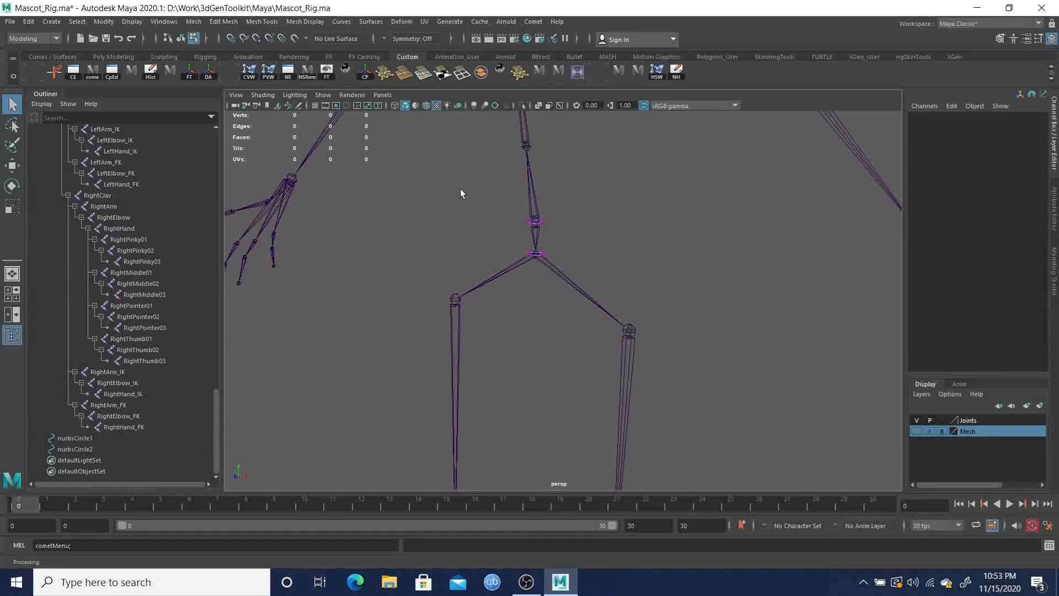
pyautogui.moveTo(457, 184); pyautogui.dragTo(594, 328)
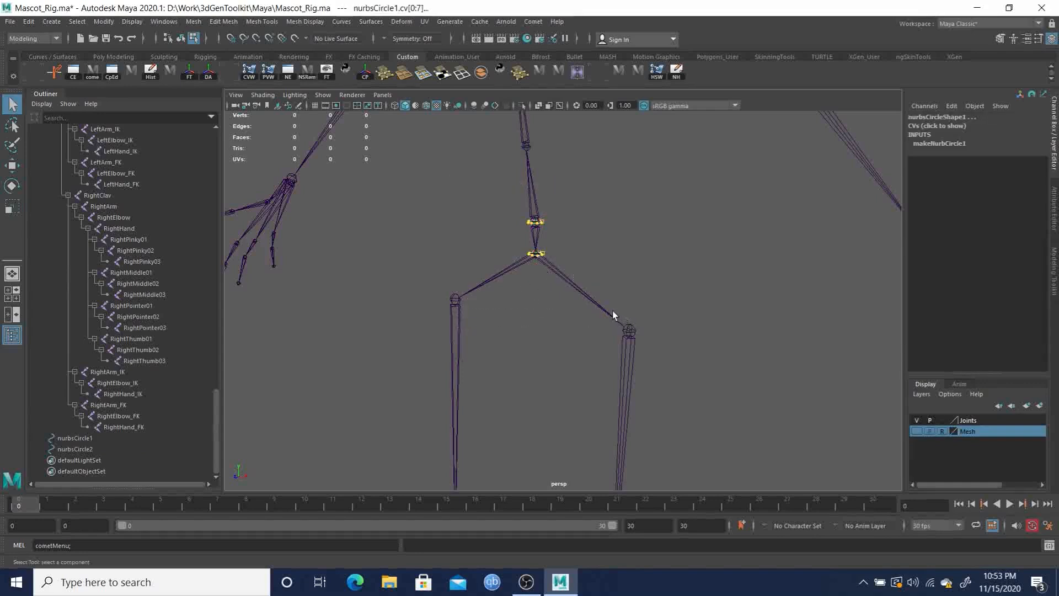
pyautogui.press('r')
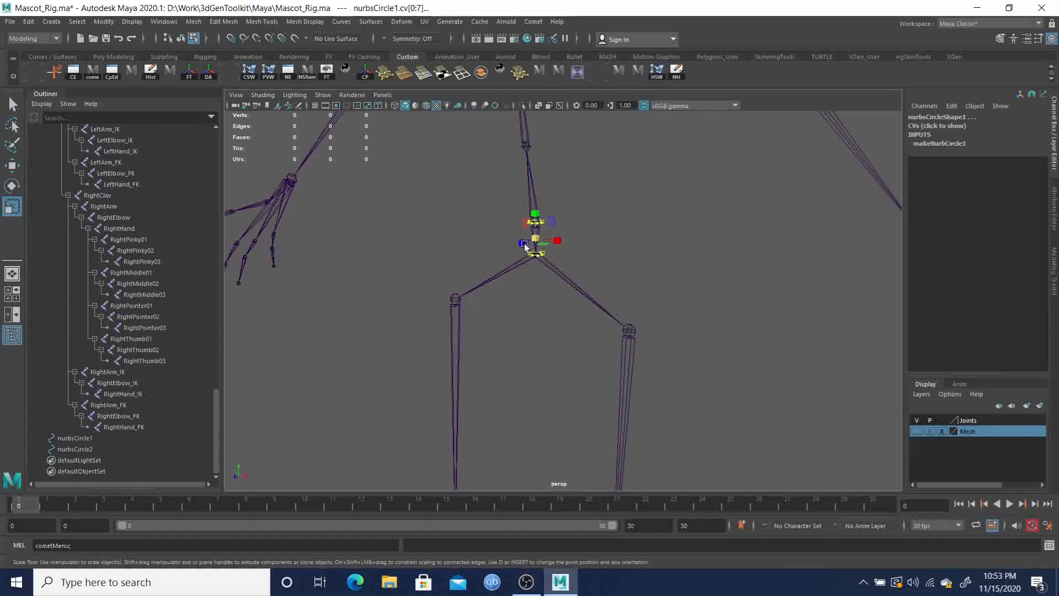
pyautogui.moveTo(539, 339); pyautogui.dragTo(570, 325, button='middle')
pyautogui.hotkey('ctrl', 'z')
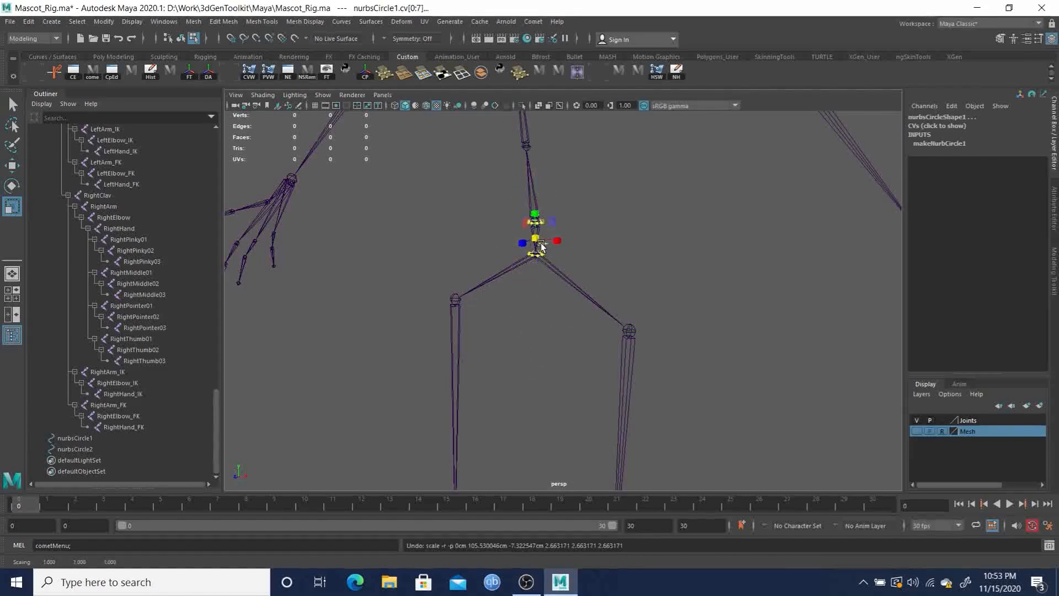
# Switch the scaling to each circle's own centre and enlarge both circles' CVs to roughly hip width
pyautogui.click(606, 234)
pyautogui.moveTo(606, 233); pyautogui.dragTo(656, 222)
pyautogui.moveTo(604, 257); pyautogui.dragTo(877, 204, button='middle')
pyautogui.hotkey('ctrl', 'z')
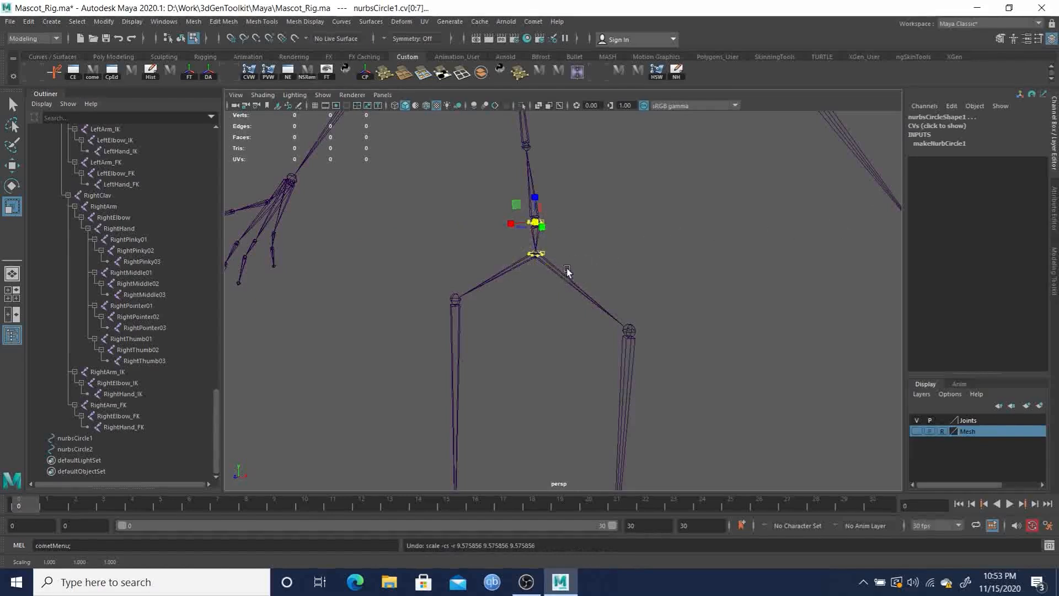
pyautogui.moveTo(558, 267); pyautogui.dragTo(896, 205, button='middle')
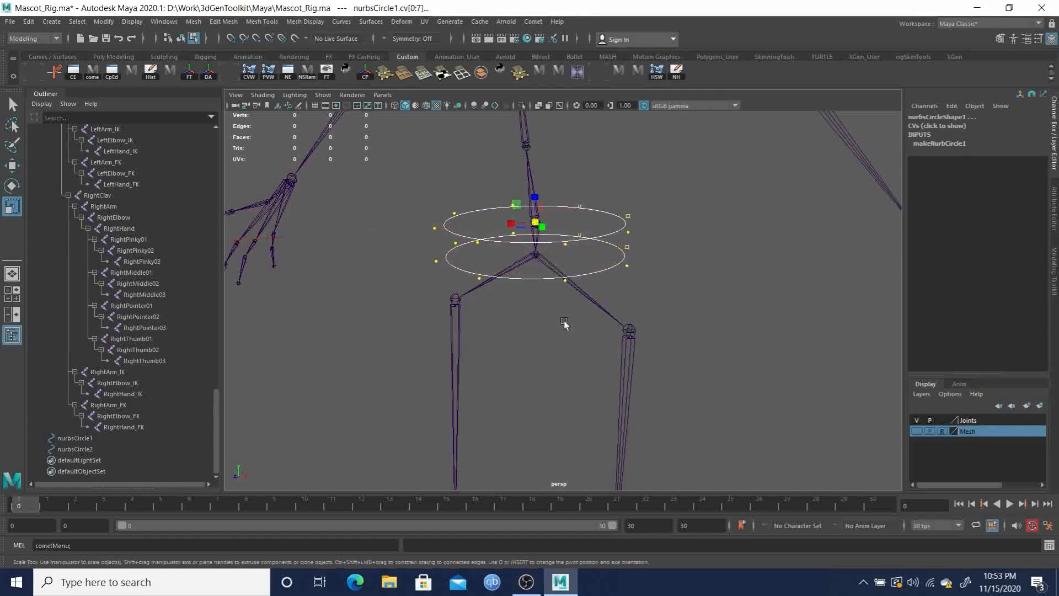
pyautogui.press('super')
pyautogui.press('super')
pyautogui.keyDown('alt'); pyautogui.moveTo(565, 300); pyautogui.dragTo(697, 326); pyautogui.keyUp('alt')
pyautogui.press('f')
pyautogui.keyDown('alt'); pyautogui.moveTo(696, 325); pyautogui.dragTo(632, 312, button='right'); pyautogui.keyUp('alt')
pyautogui.keyDown('alt'); pyautogui.moveTo(632, 314); pyautogui.dragTo(624, 328); pyautogui.keyUp('alt')
pyautogui.moveTo(683, 342); pyautogui.dragTo(734, 330, button='middle')
pyautogui.keyDown('alt'); pyautogui.moveTo(734, 330); pyautogui.dragTo(747, 359); pyautogui.keyUp('alt')
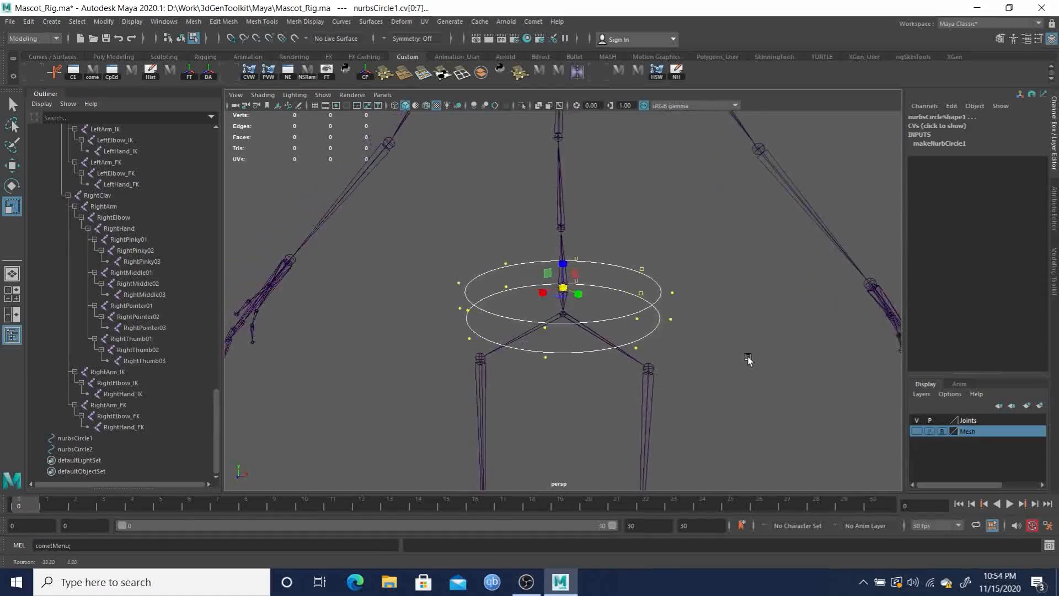
# Show the Mesh layer and enlarge both circles until they clear the body at the waist, then return to object selection
pyautogui.click(917, 431)
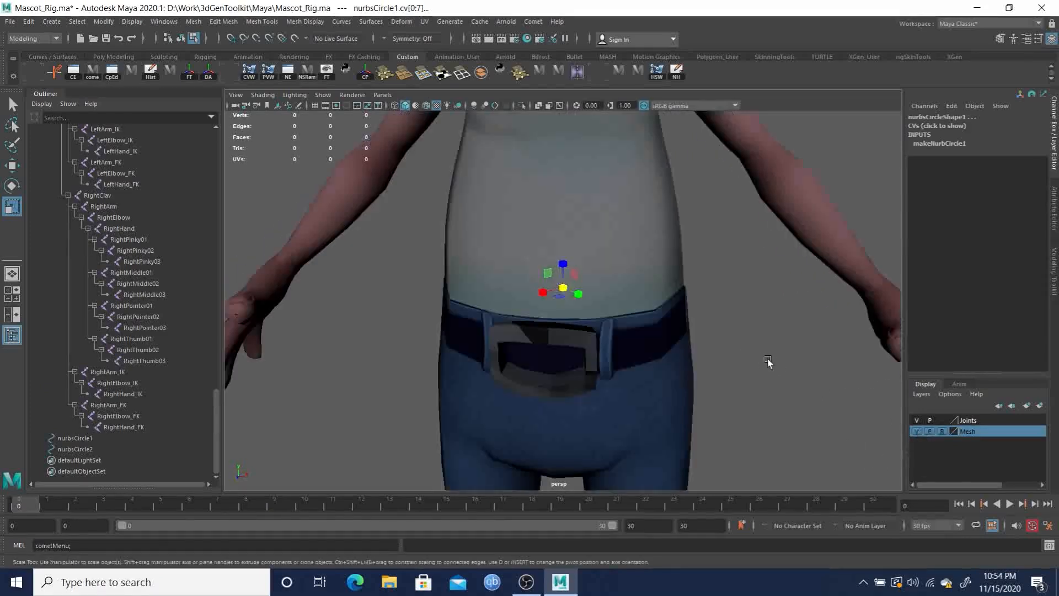
pyautogui.moveTo(773, 355); pyautogui.dragTo(814, 338, button='middle')
pyautogui.moveTo(742, 367)
pyautogui.keyDown('alt'); pyautogui.mouseDown()
pyautogui.moveTo(771, 333)
pyautogui.moveTo(732, 361)
pyautogui.mouseUp(); pyautogui.keyUp('alt')
pyautogui.keyDown('alt'); pyautogui.moveTo(762, 350); pyautogui.dragTo(606, 319, button='right'); pyautogui.keyUp('alt')
pyautogui.keyDown('alt'); pyautogui.moveTo(606, 319); pyautogui.dragTo(577, 314); pyautogui.keyUp('alt')
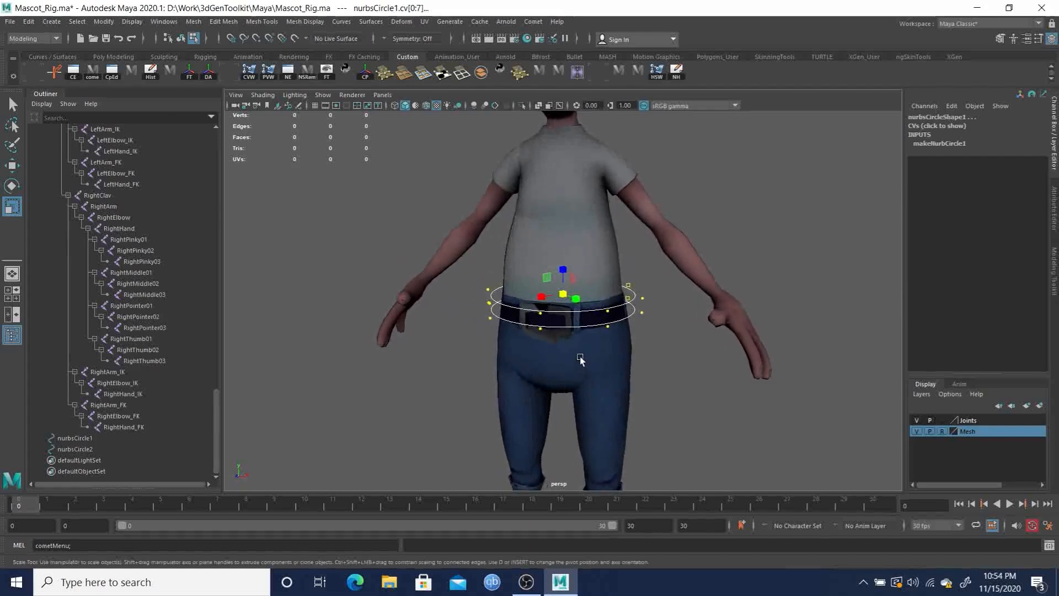
pyautogui.press('F8')
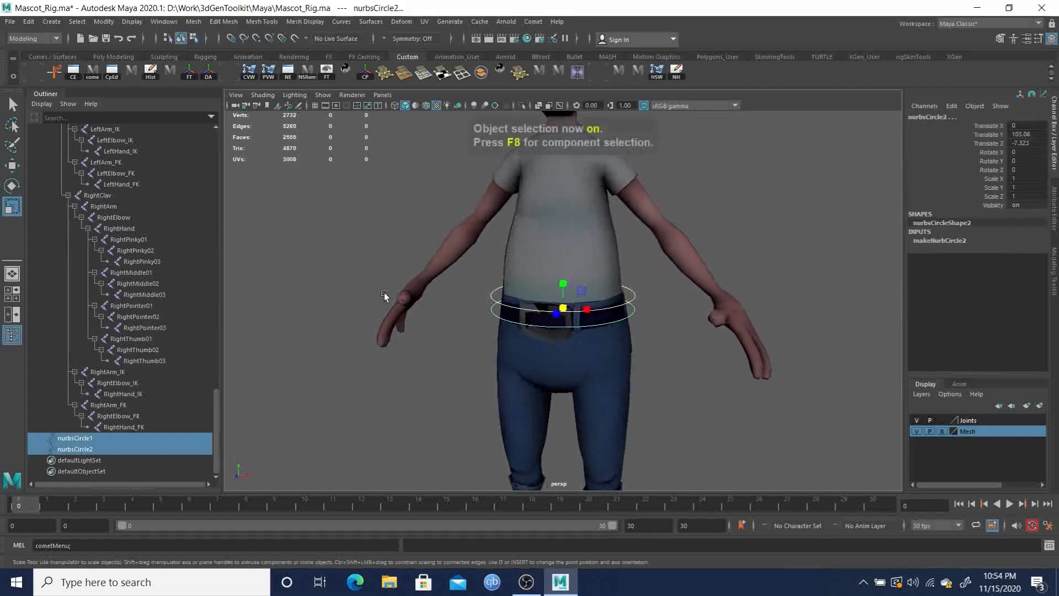
# Rename the lower circle, nurbsCircle2, to Hips_ctrl
pyautogui.click(81, 449)
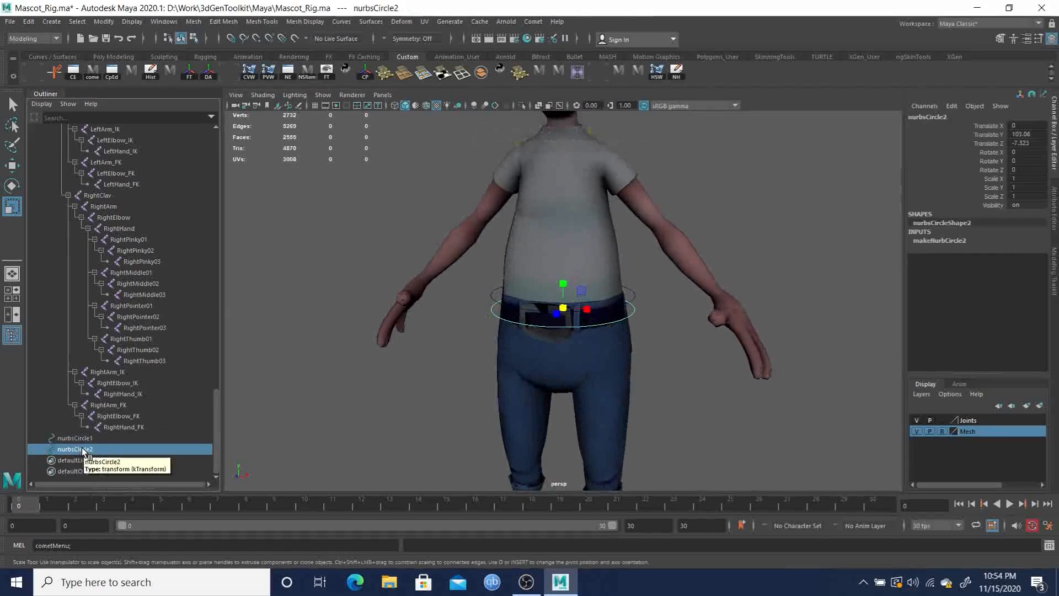
pyautogui.doubleClick(83, 449)
pyautogui.write('Hips_')
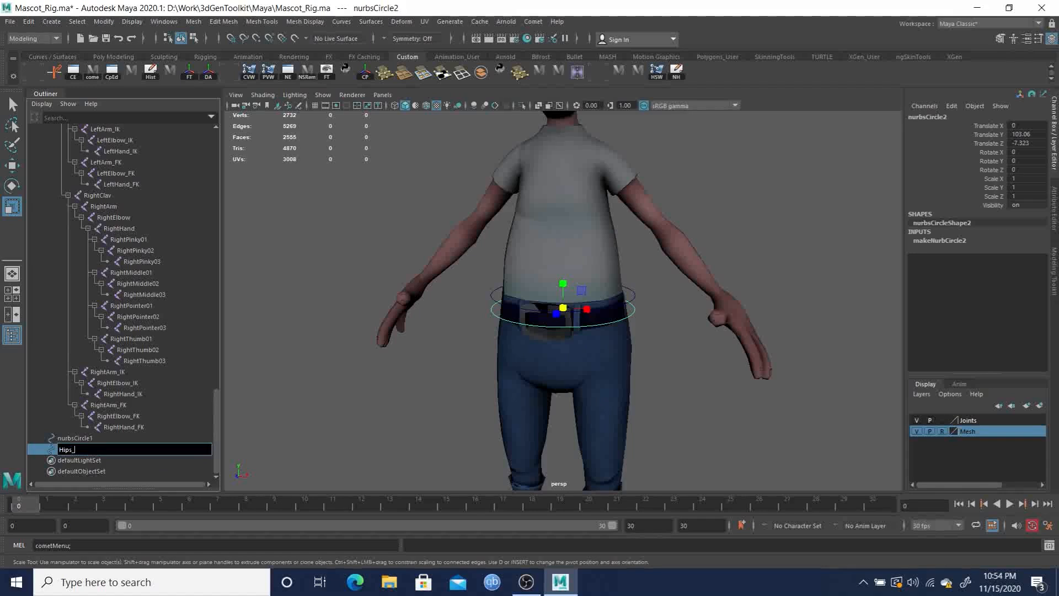
pyautogui.write('ctrl')
pyautogui.press('Return')
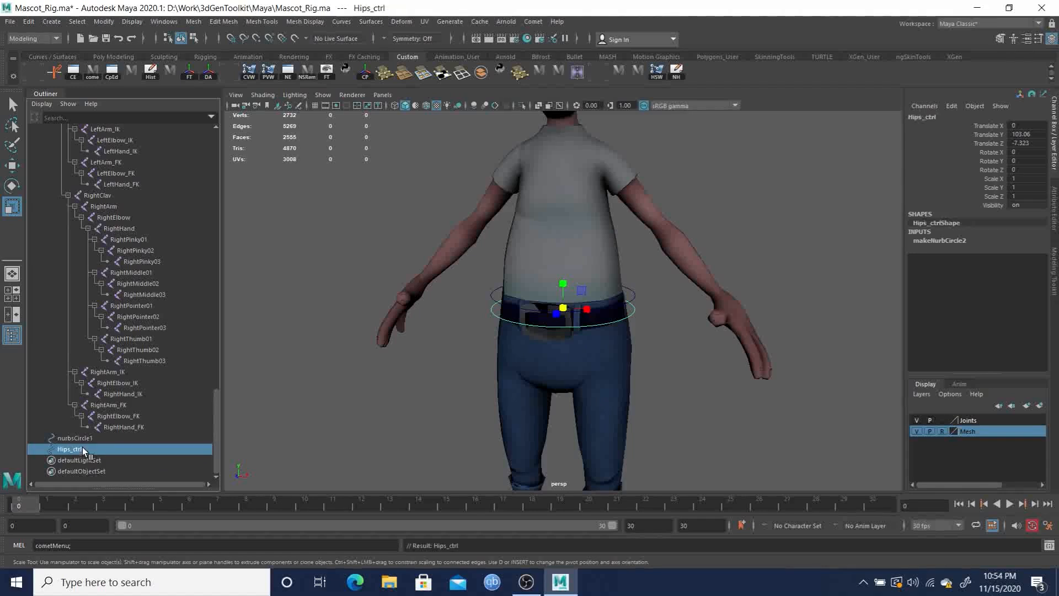
# Delete the upper circle, nurbsCircle1, and create a Comet cross shape on the Root joint in its place
pyautogui.click(79, 439)
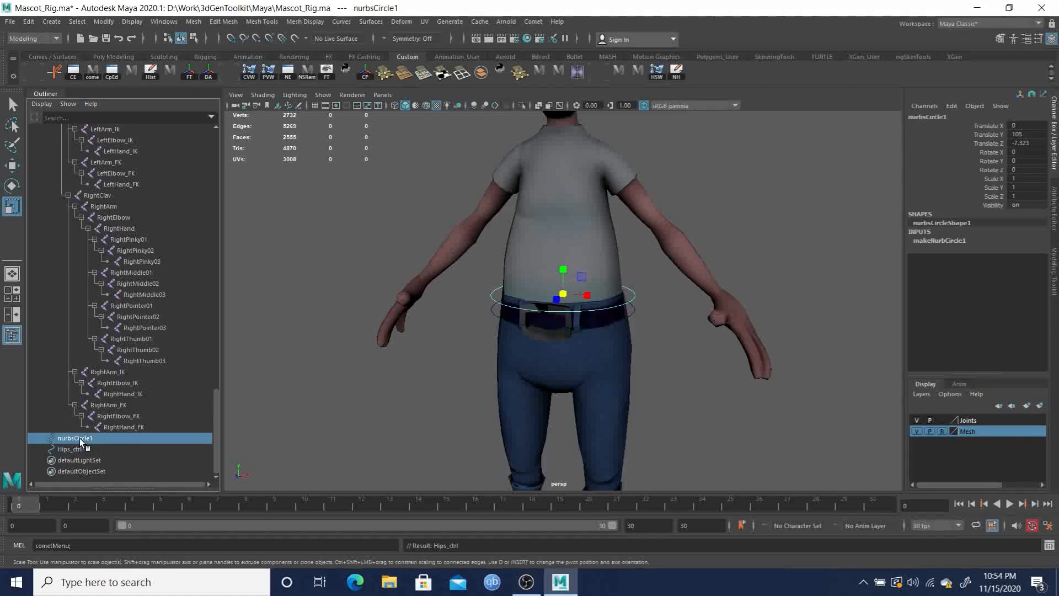
pyautogui.press('Delete')
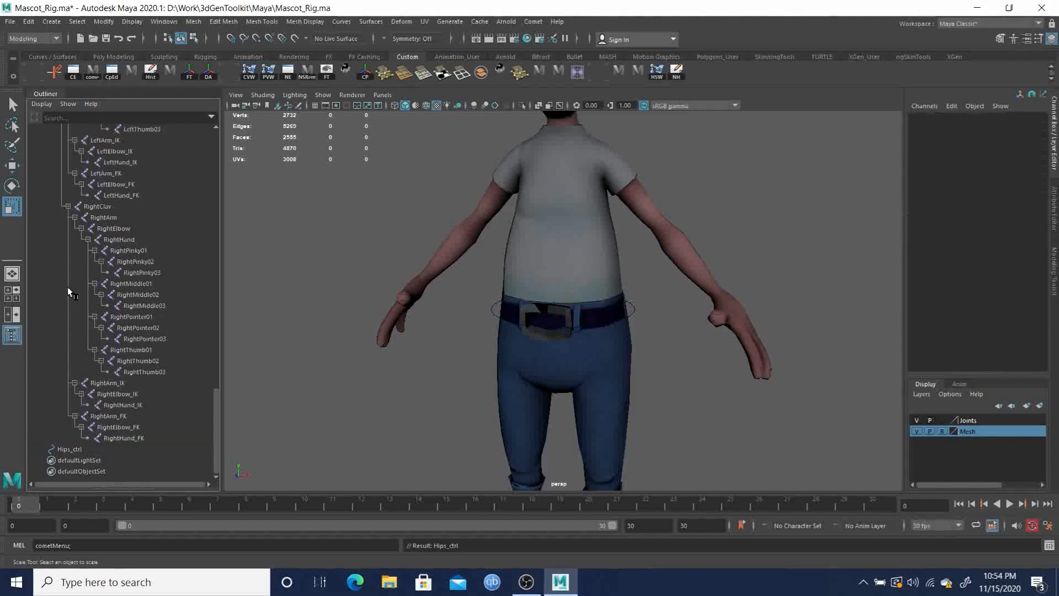
pyautogui.scroll(20, 83, 303)
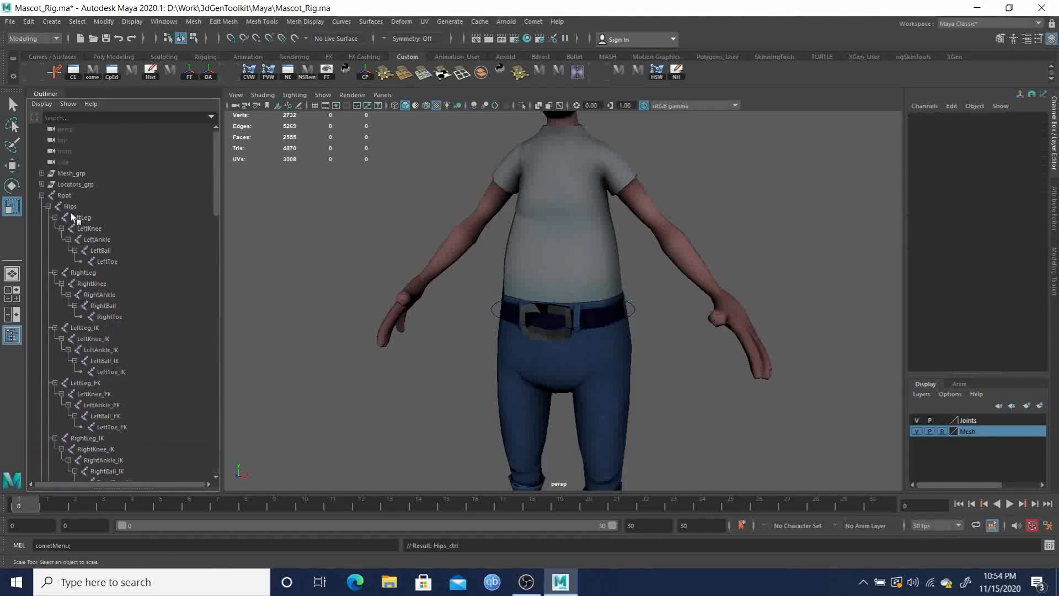
pyautogui.click(64, 195)
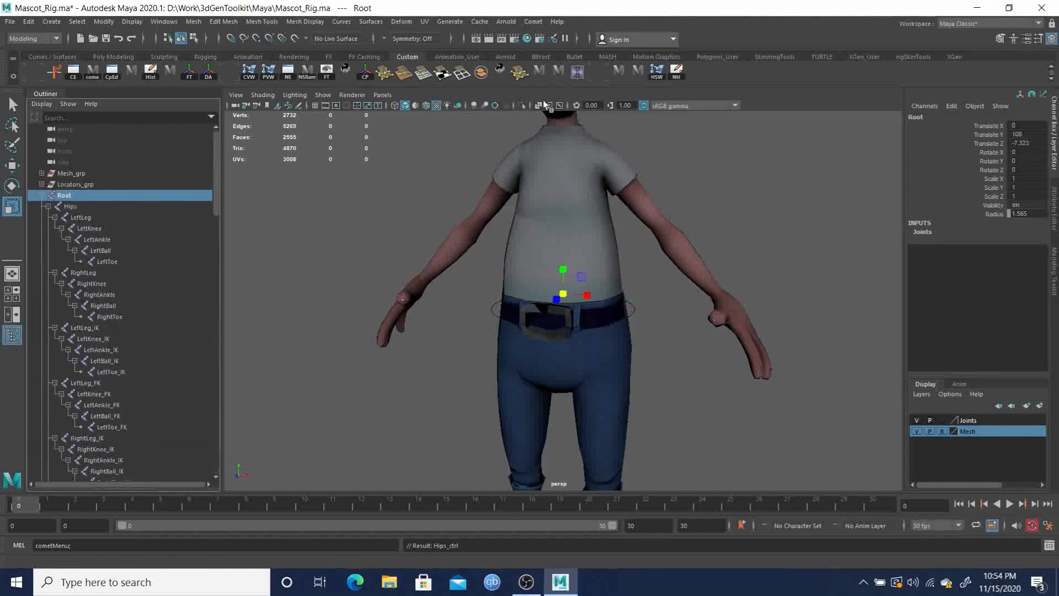
pyautogui.click(533, 22)
pyautogui.moveTo(552, 66)
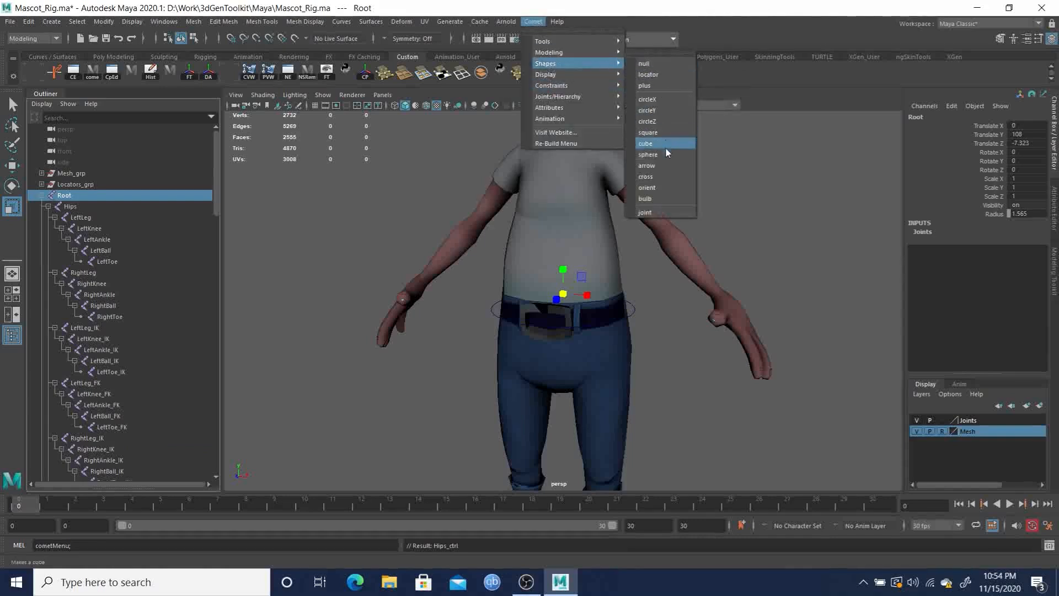
pyautogui.click(657, 174)
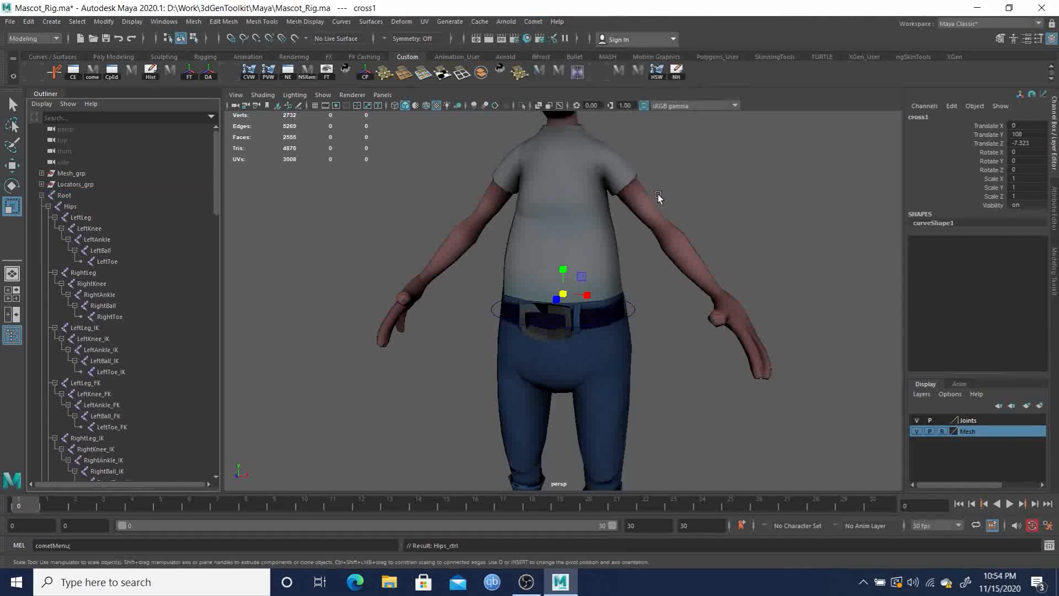
# Enlarge all CVs of the cross shape until it extends beyond the Hips circle, and return to object selection
pyautogui.press('F8')
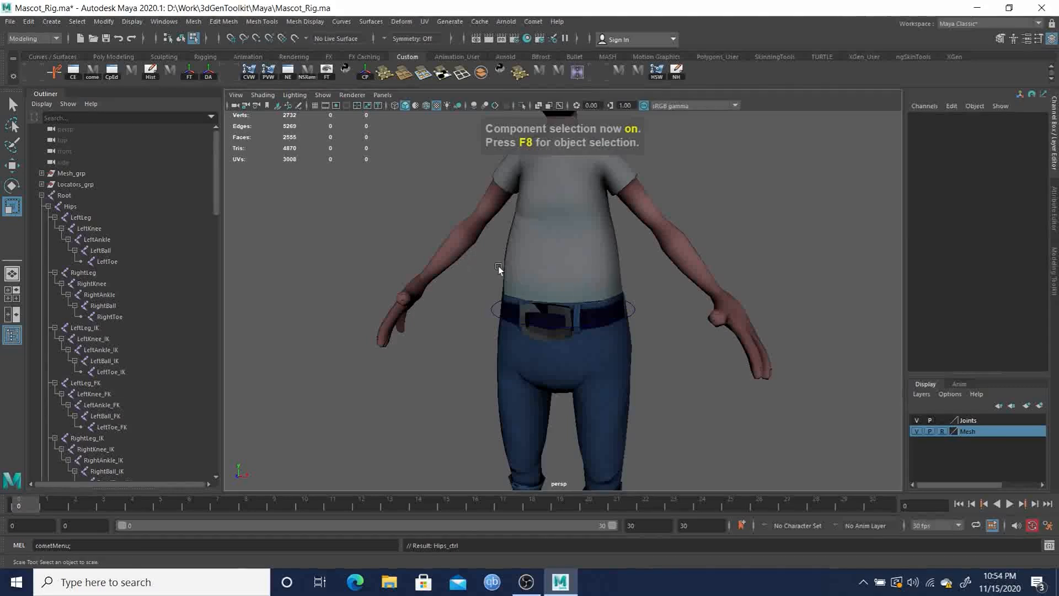
pyautogui.moveTo(478, 260); pyautogui.dragTo(662, 378)
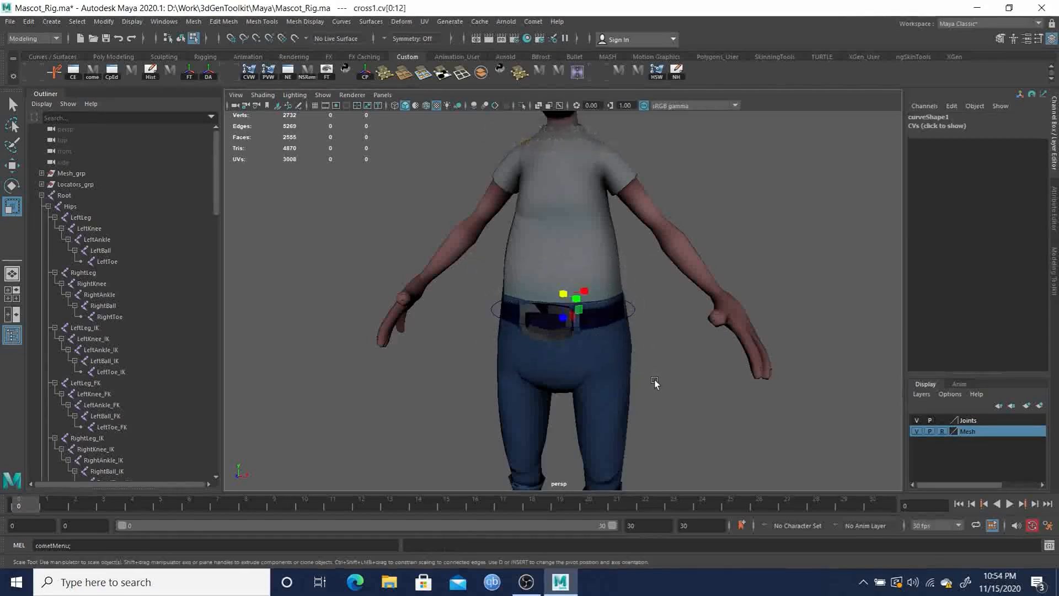
pyautogui.moveTo(669, 379); pyautogui.dragTo(783, 329, button='middle')
pyautogui.keyDown('alt'); pyautogui.moveTo(671, 358); pyautogui.dragTo(607, 346); pyautogui.keyUp('alt')
pyautogui.press('F8')
pyautogui.click(651, 386)
pyautogui.click(653, 294)
pyautogui.keyDown('alt'); pyautogui.moveTo(576, 336); pyautogui.dragTo(578, 282); pyautogui.keyUp('alt')
pyautogui.press('q')
pyautogui.click(611, 295)
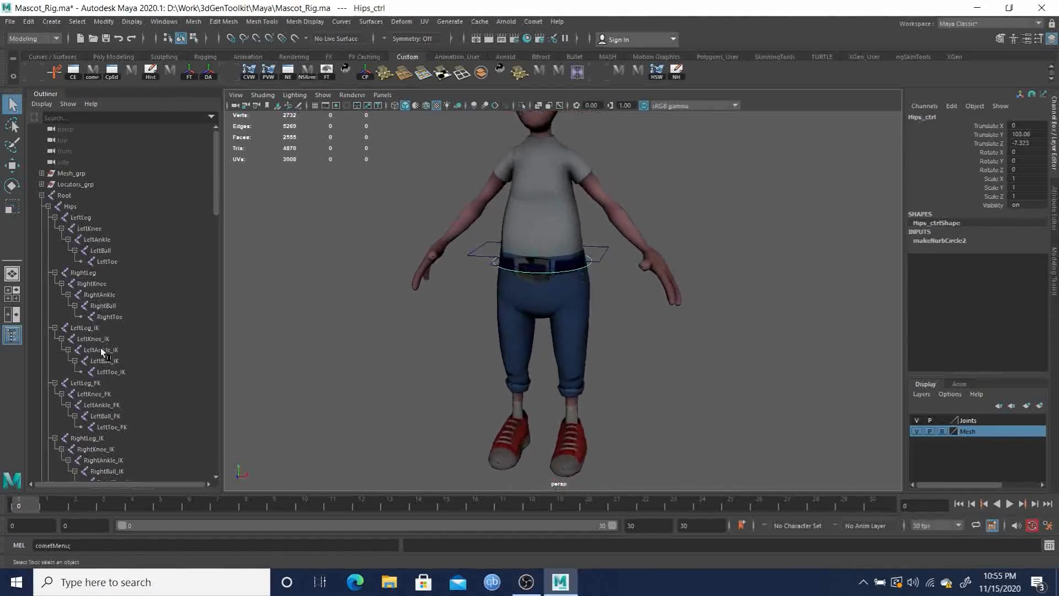
# Select the joints from LeftLeg_FK to LeftToe_FK and hide the Mesh layer
pyautogui.click(90, 382)
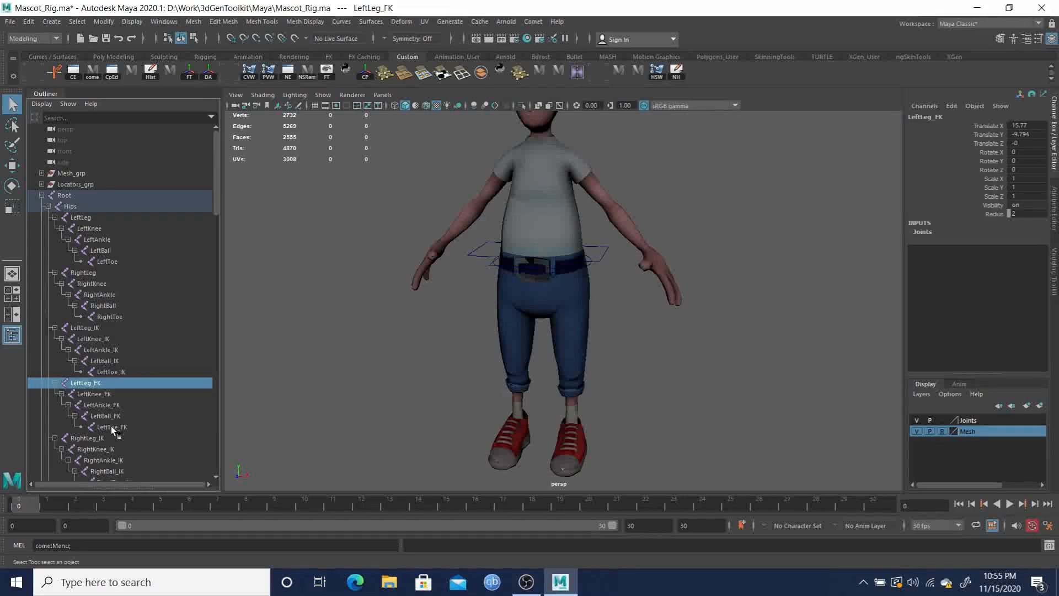
pyautogui.keyDown('shift'); pyautogui.click(112, 426); pyautogui.keyUp('shift')
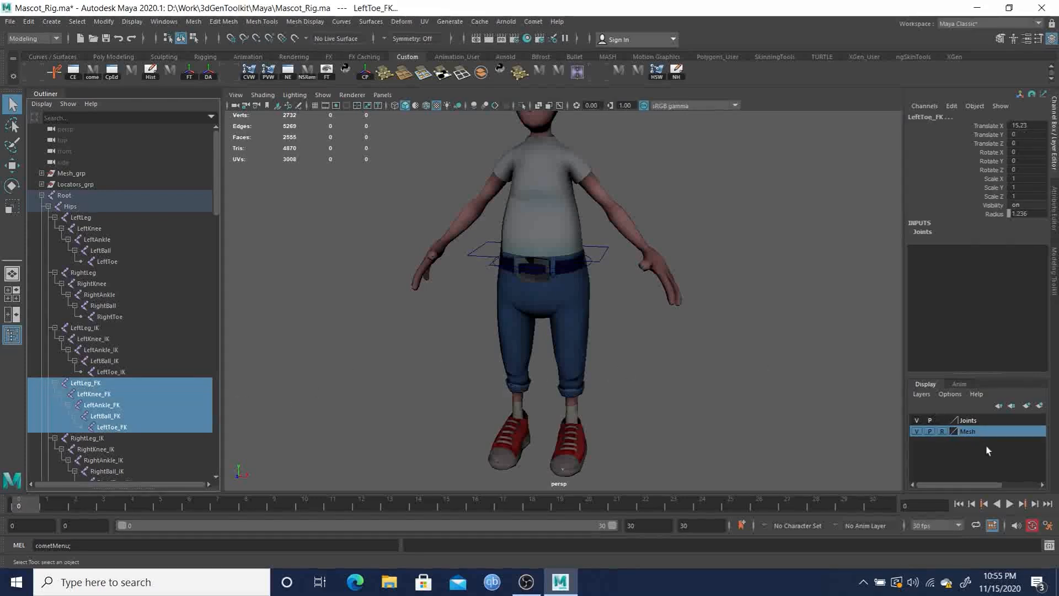
pyautogui.click(917, 433)
pyautogui.scroll(5, 637, 340)
pyautogui.keyDown('alt'); pyautogui.moveTo(637, 340); pyautogui.dragTo(485, 136); pyautogui.keyUp('alt')
# Try creating Comet circleY shapes on the left FK leg joints
pyautogui.click(532, 22)
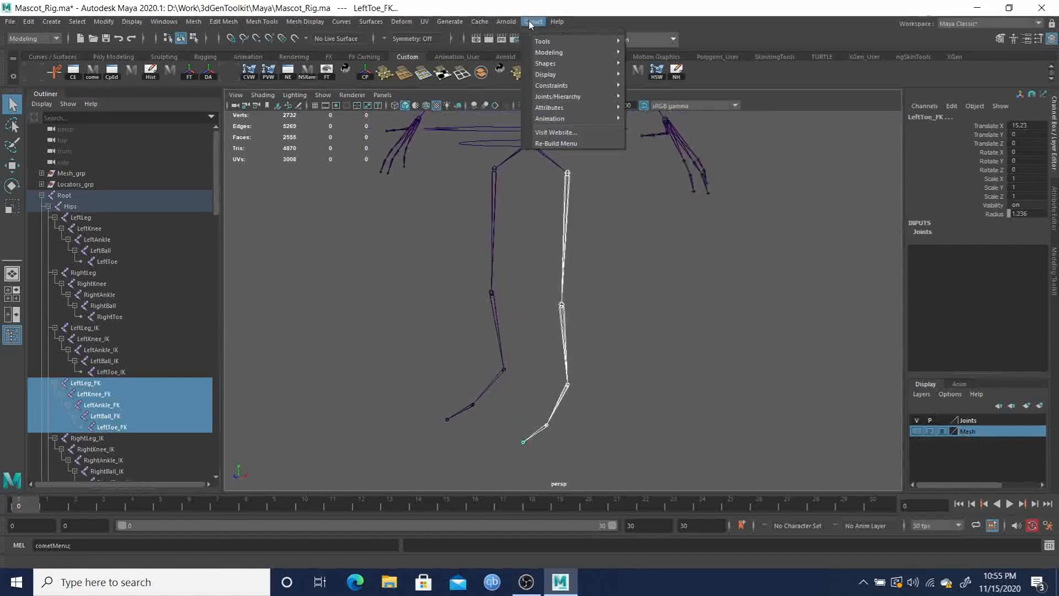
pyautogui.moveTo(585, 63)
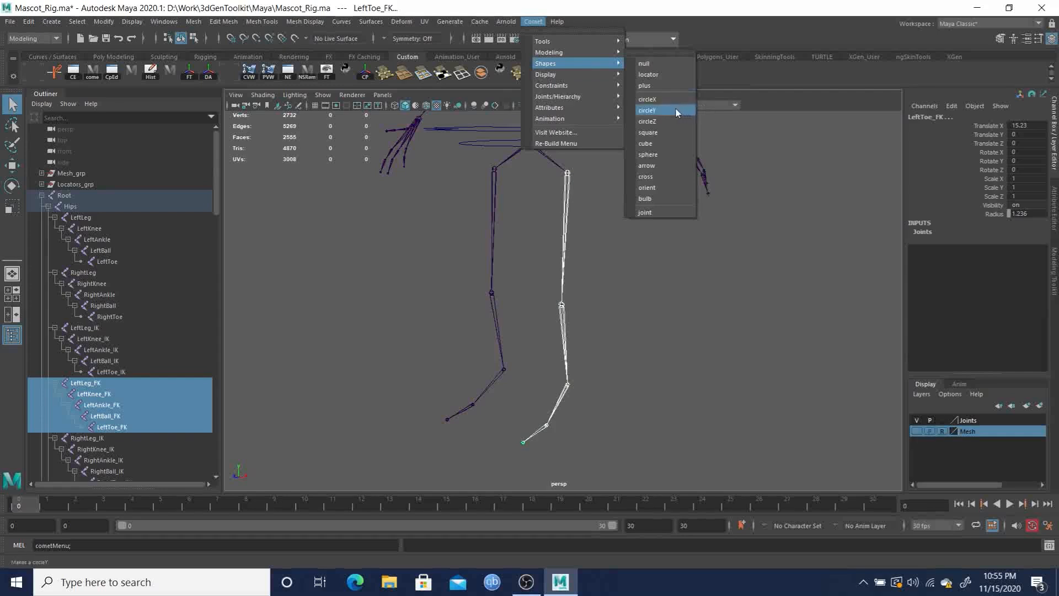
pyautogui.click(674, 109)
pyautogui.keyDown('alt'); pyautogui.moveTo(641, 232); pyautogui.dragTo(669, 253); pyautogui.keyUp('alt')
pyautogui.click(579, 267)
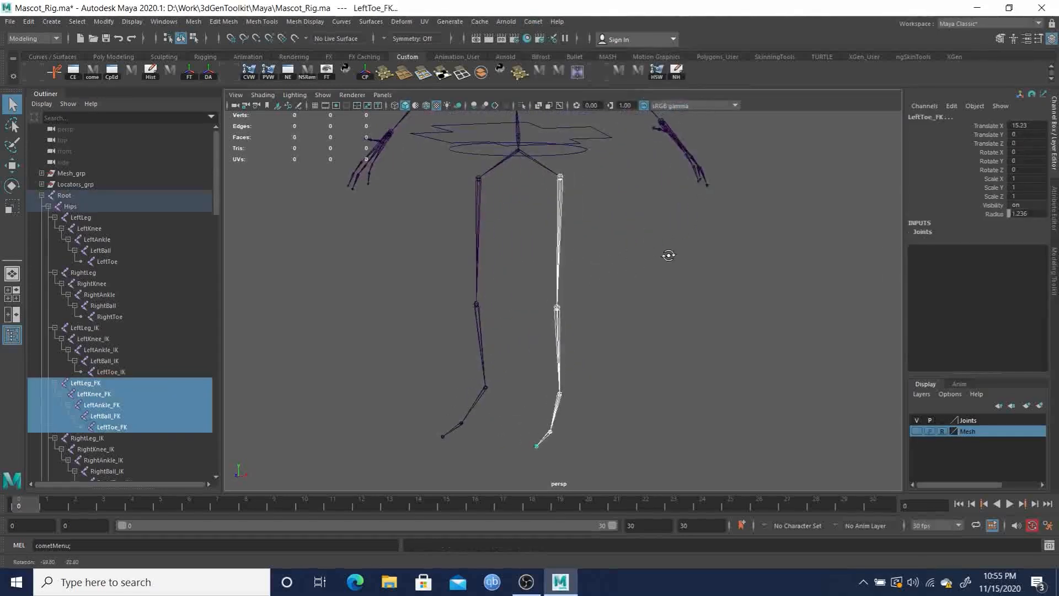
# Create Comet circleX shapes on the selected left FK leg joints
pyautogui.click(544, 22)
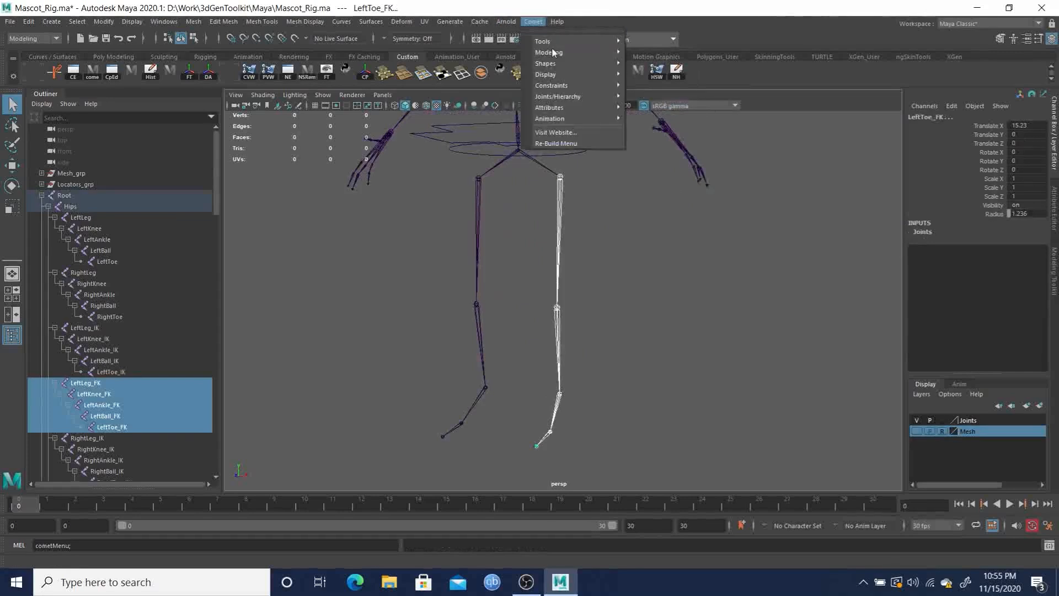
pyautogui.moveTo(555, 65)
pyautogui.click(665, 98)
pyautogui.keyDown('alt'); pyautogui.moveTo(621, 214); pyautogui.dragTo(482, 261); pyautogui.keyUp('alt')
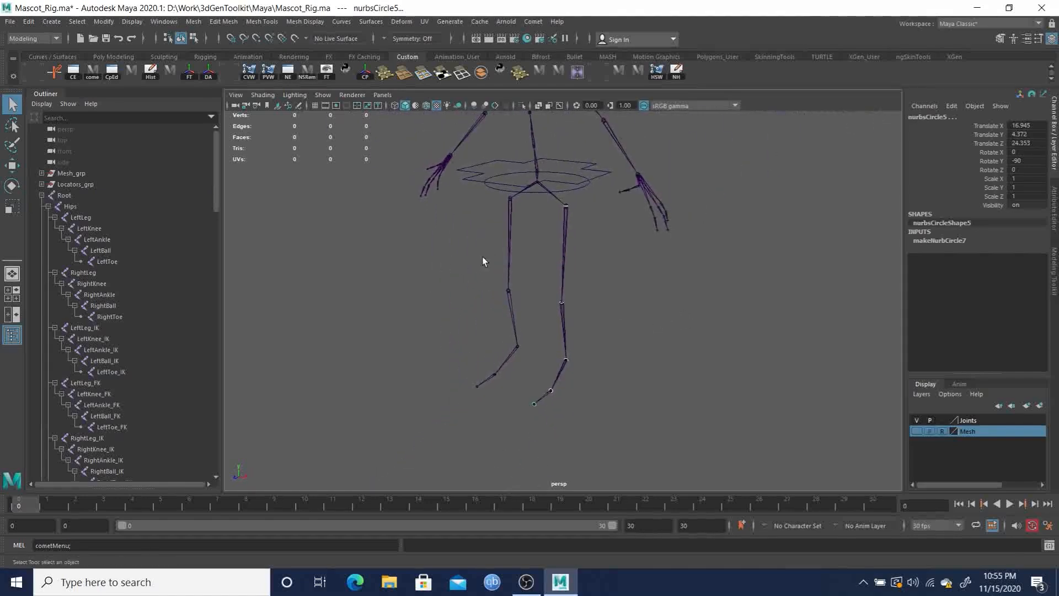
# Select the CVs of all left FK leg circles and scale them up until they form rings around the joints
pyautogui.press('F8')
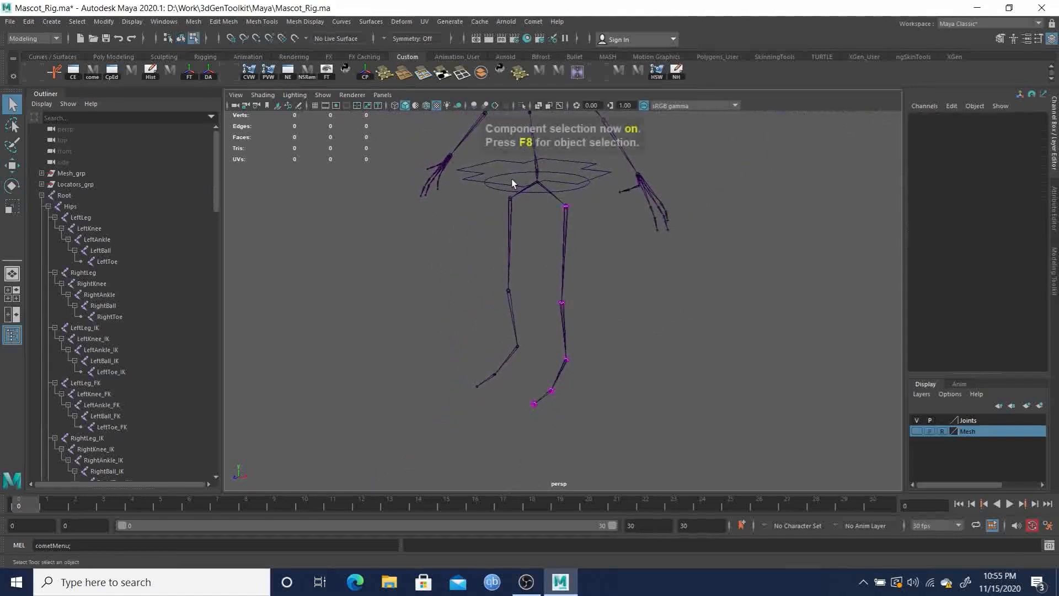
pyautogui.moveTo(489, 171); pyautogui.dragTo(679, 458)
pyautogui.press('r')
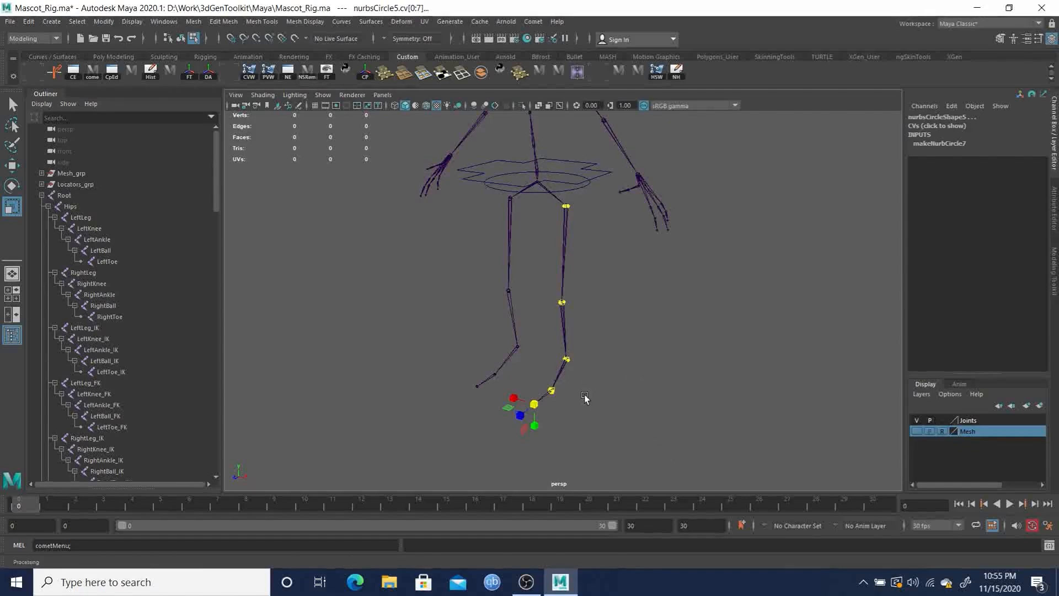
pyautogui.moveTo(591, 393); pyautogui.dragTo(864, 301, button='middle')
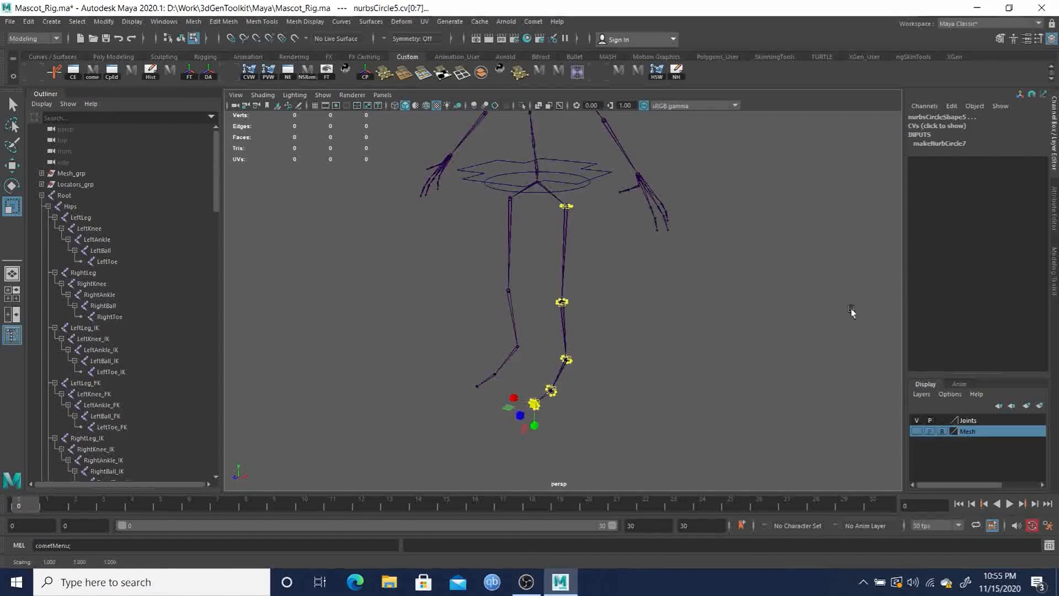
pyautogui.moveTo(602, 456); pyautogui.dragTo(688, 394, button='middle')
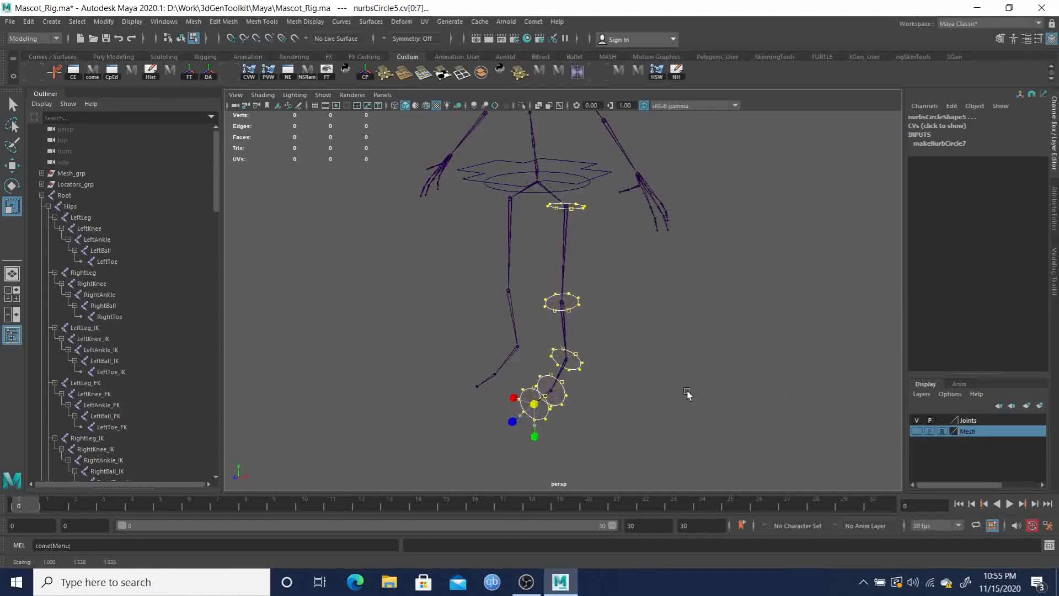
# Show the Mesh layer and fine-tune the size of the left FK leg circles against the leg and shoe
pyautogui.click(917, 431)
pyautogui.moveTo(689, 409)
pyautogui.mouseDown(button='middle')
pyautogui.moveTo(670, 409)
pyautogui.moveTo(734, 393)
pyautogui.moveTo(679, 396)
pyautogui.moveTo(711, 393)
pyautogui.moveTo(700, 393)
pyautogui.mouseUp(button='middle')
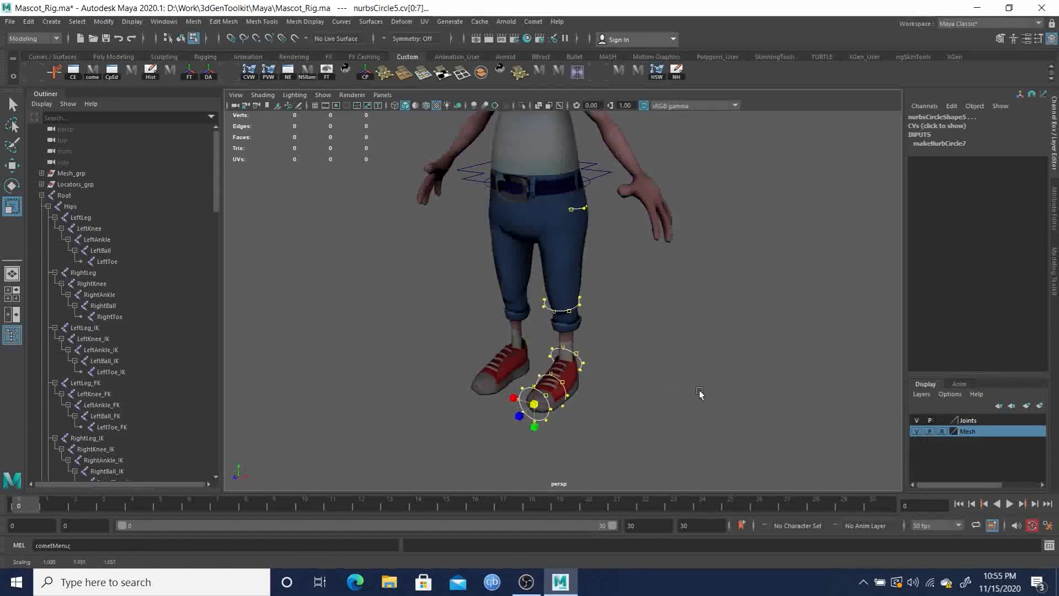
pyautogui.keyDown('alt'); pyautogui.moveTo(696, 394); pyautogui.dragTo(771, 426); pyautogui.keyUp('alt')
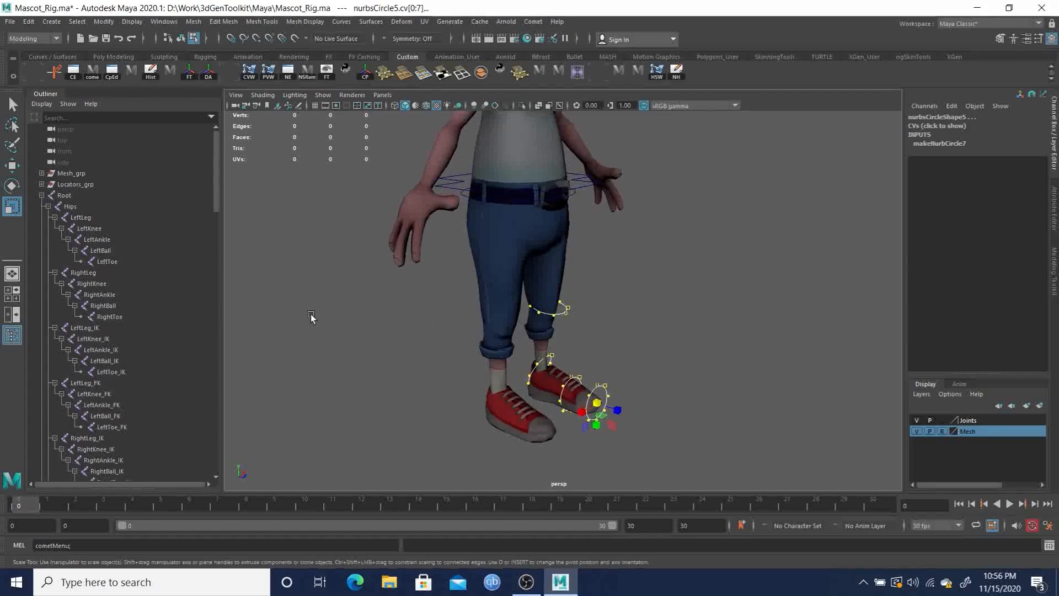
# Lasso-select the CVs of the left ankle circle, rotate it level and position it around the ankle
pyautogui.press('q')
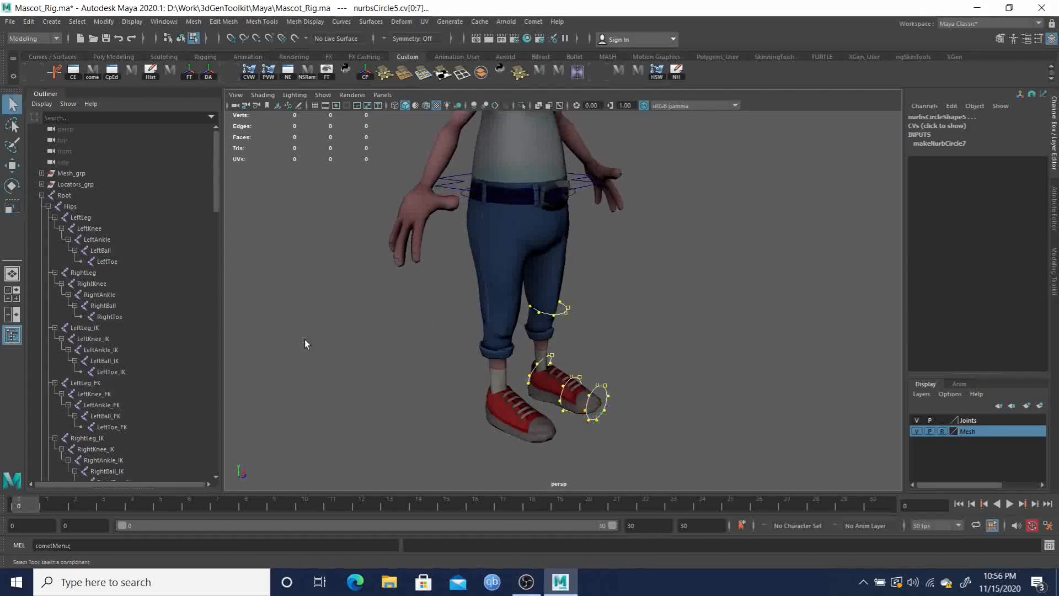
pyautogui.click(305, 340)
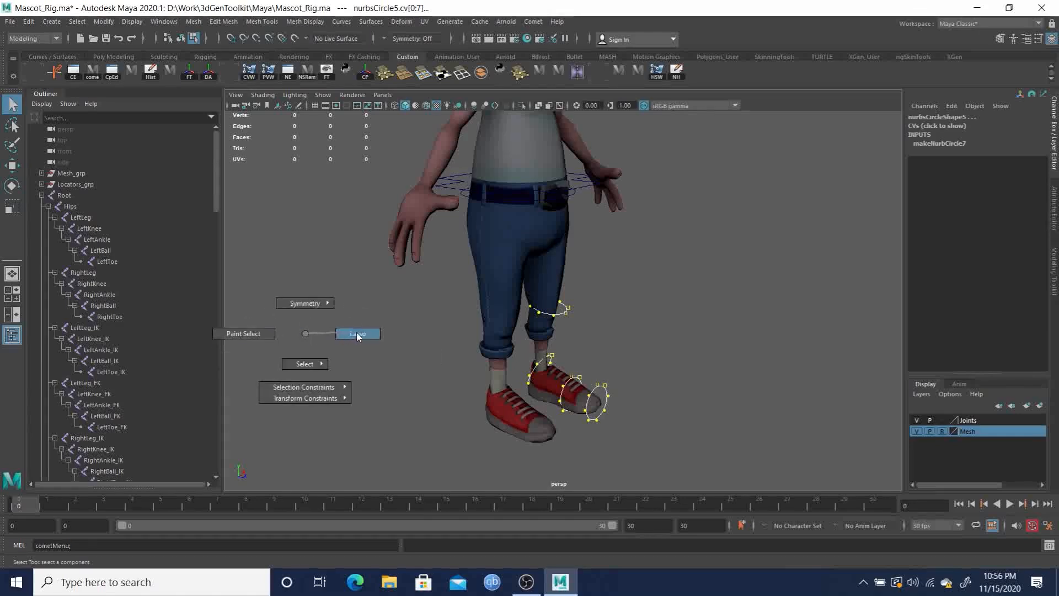
pyautogui.click(358, 334)
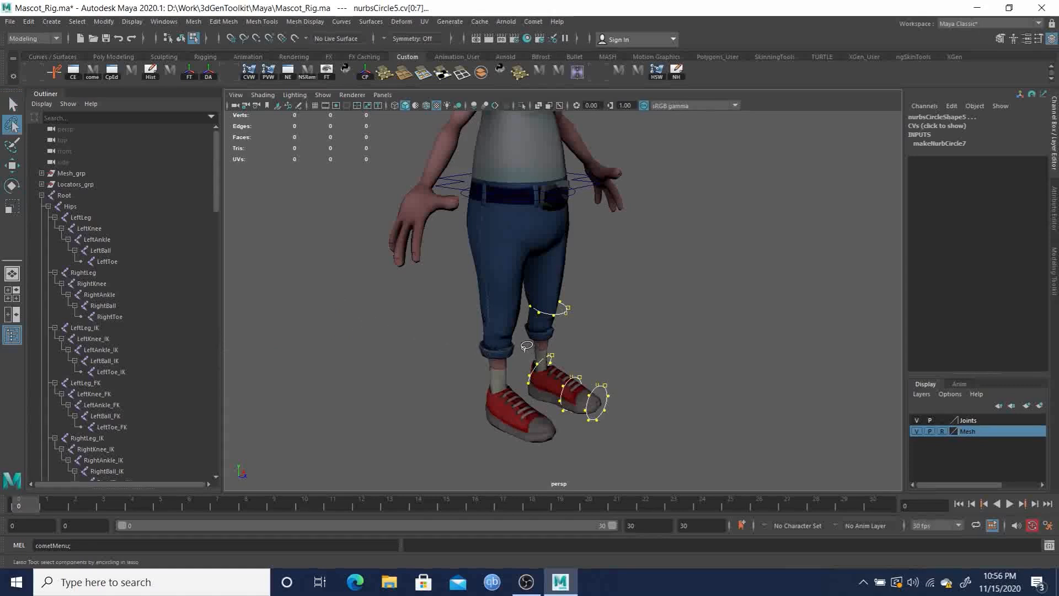
pyautogui.moveTo(566, 349)
pyautogui.mouseDown()
pyautogui.moveTo(538, 415)
pyautogui.moveTo(499, 406)
pyautogui.moveTo(499, 356)
pyautogui.mouseUp()
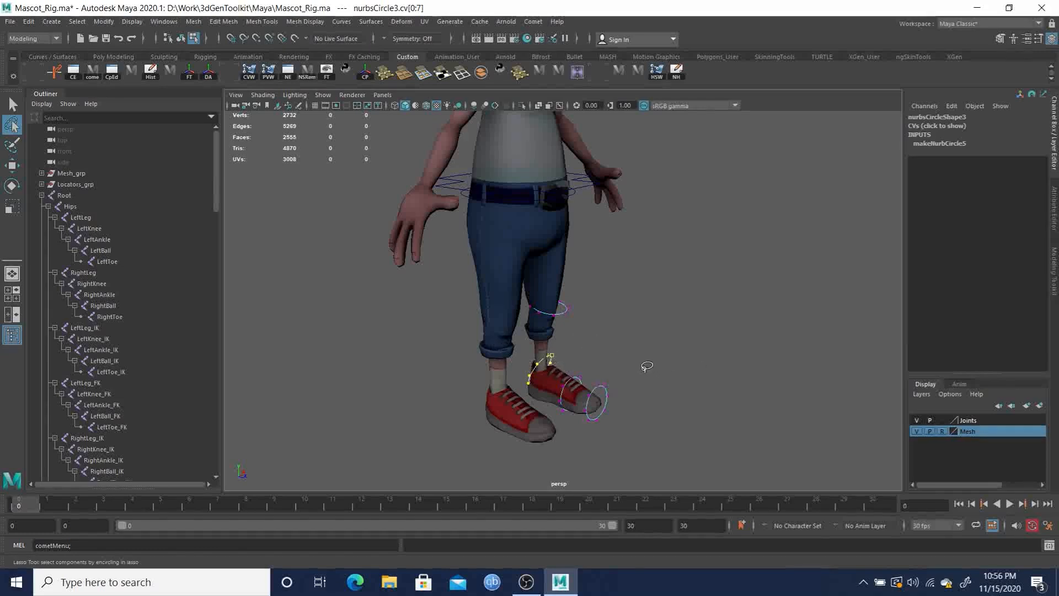
pyautogui.press('e')
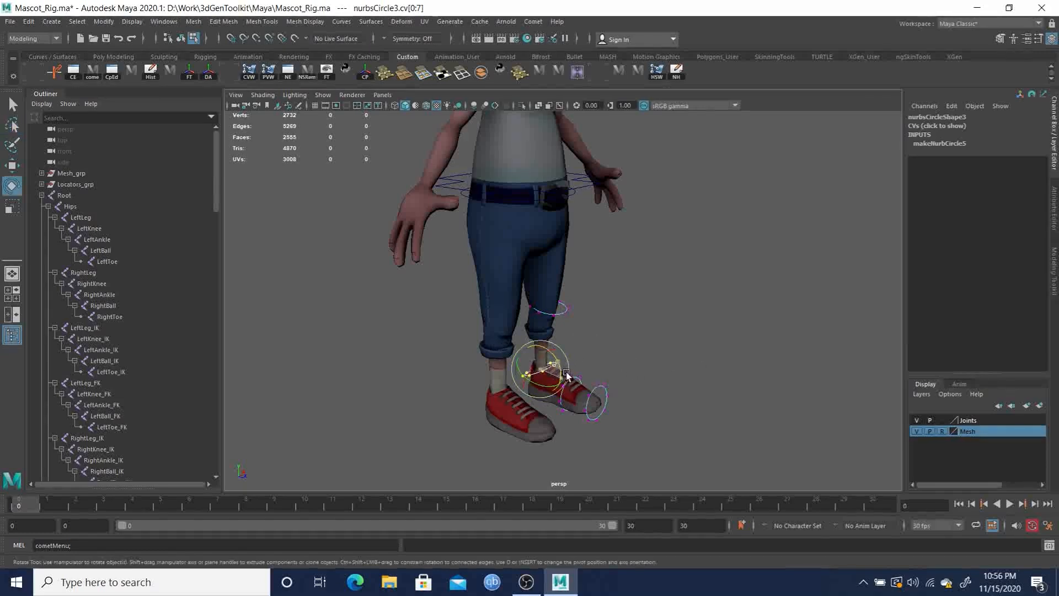
pyautogui.keyDown('alt'); pyautogui.moveTo(568, 376); pyautogui.dragTo(643, 405); pyautogui.keyUp('alt')
pyautogui.keyDown('alt'); pyautogui.moveTo(643, 404); pyautogui.dragTo(678, 423, button='right'); pyautogui.keyUp('alt')
pyautogui.keyDown('alt'); pyautogui.moveTo(679, 423); pyautogui.dragTo(603, 401); pyautogui.keyUp('alt')
pyautogui.press('w')
pyautogui.press('w')
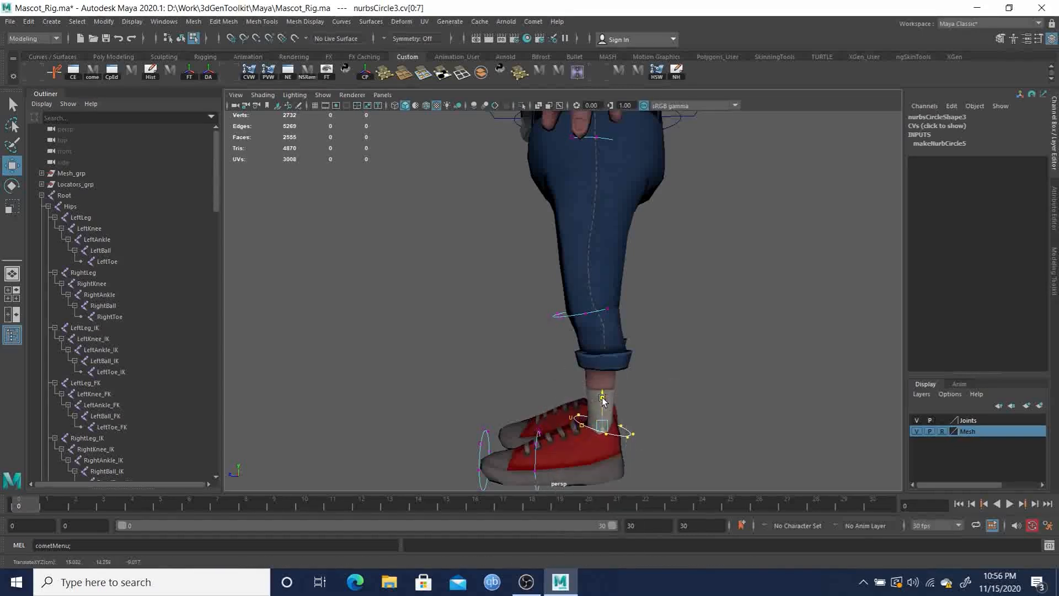
pyautogui.keyDown('alt'); pyautogui.moveTo(665, 415); pyautogui.dragTo(546, 334); pyautogui.keyUp('alt')
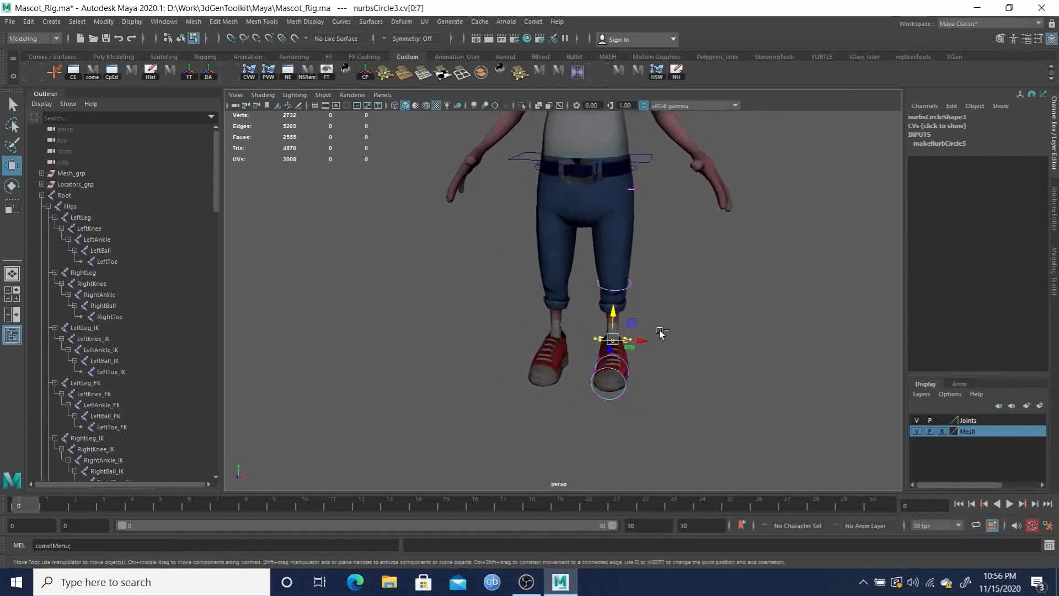
# Undo the ankle circle adjustments, return to object selection and delete the left FK leg circles
pyautogui.hotkey('ctrl', 'z')
pyautogui.hotkey('ctrl', 'z')
pyautogui.keyDown('alt'); pyautogui.moveTo(662, 361); pyautogui.dragTo(562, 319); pyautogui.keyUp('alt')
pyautogui.press('F8')
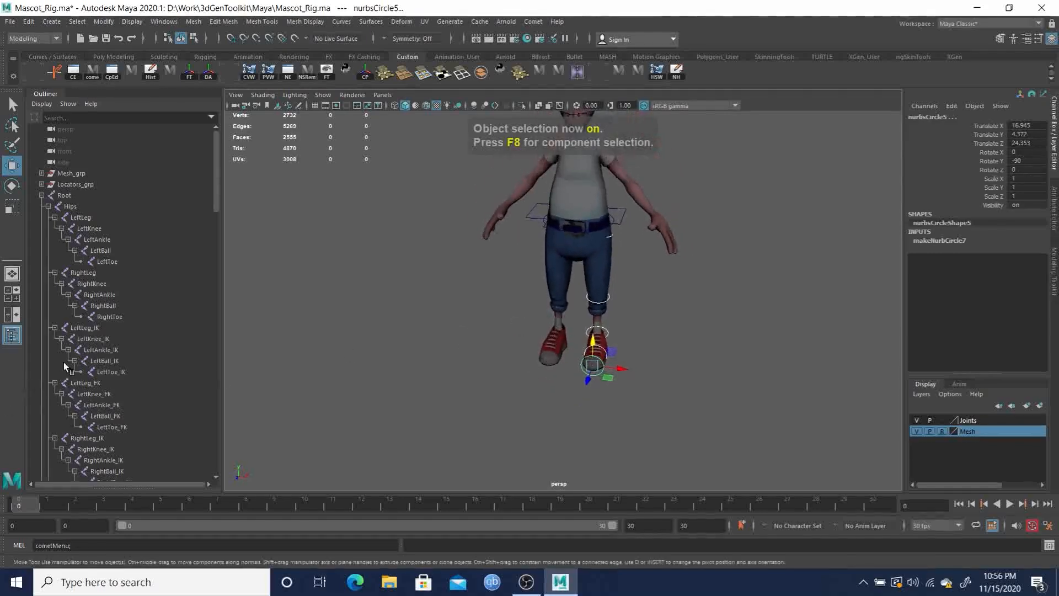
pyautogui.click(160, 320)
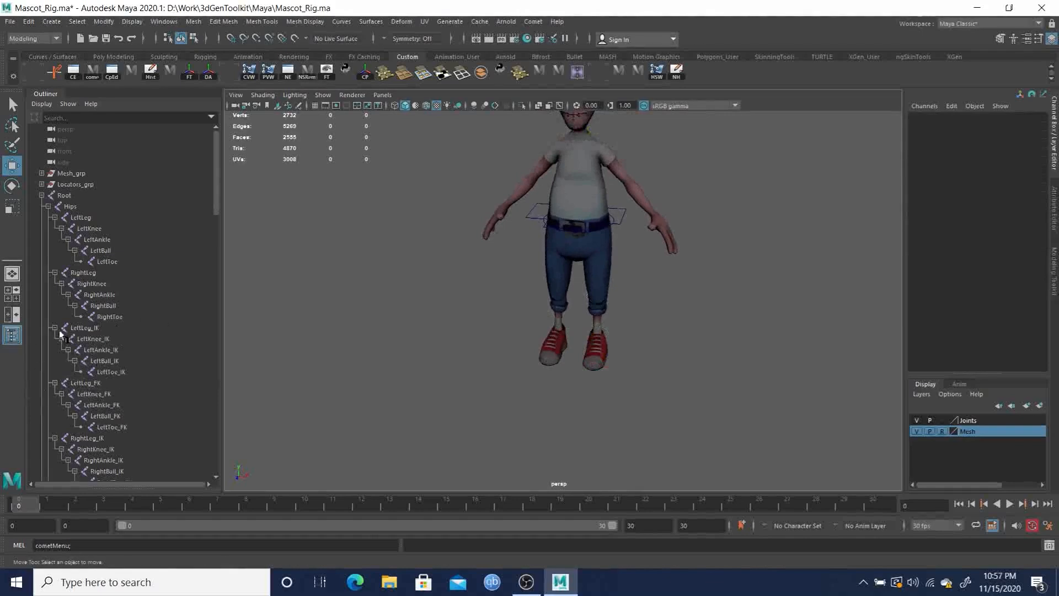
# Create Comet circleX shapes on the joints from LeftLeg_FK to LeftToe_FK and from RightLeg_FK to RightToe_FK
pyautogui.click(91, 383)
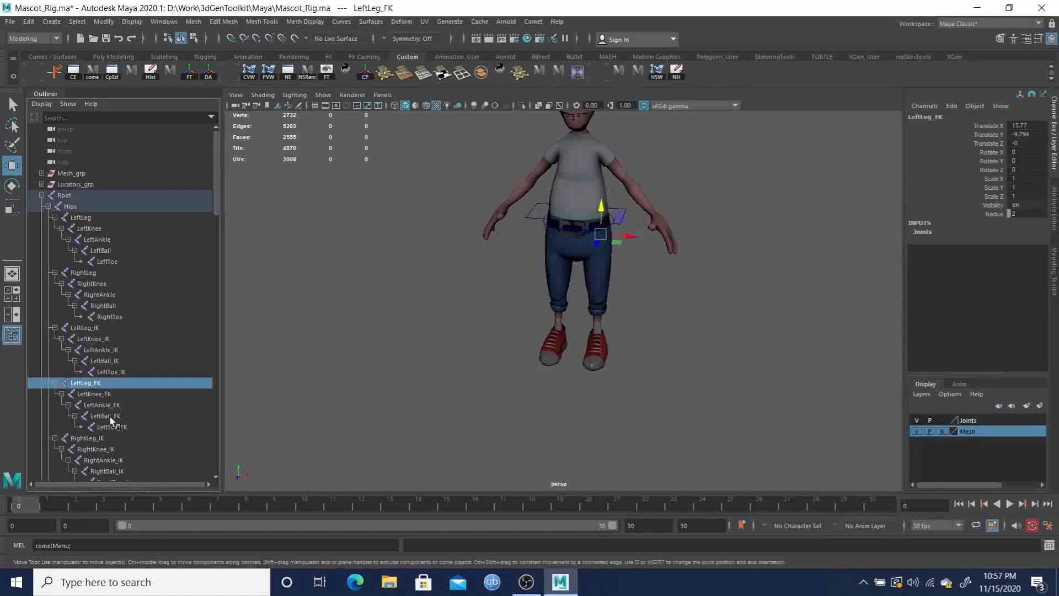
pyautogui.keyDown('shift'); pyautogui.click(108, 427); pyautogui.keyUp('shift')
pyautogui.scroll(-3, 111, 431)
pyautogui.scroll(-5, 105, 421)
pyautogui.scroll(3, 130, 284)
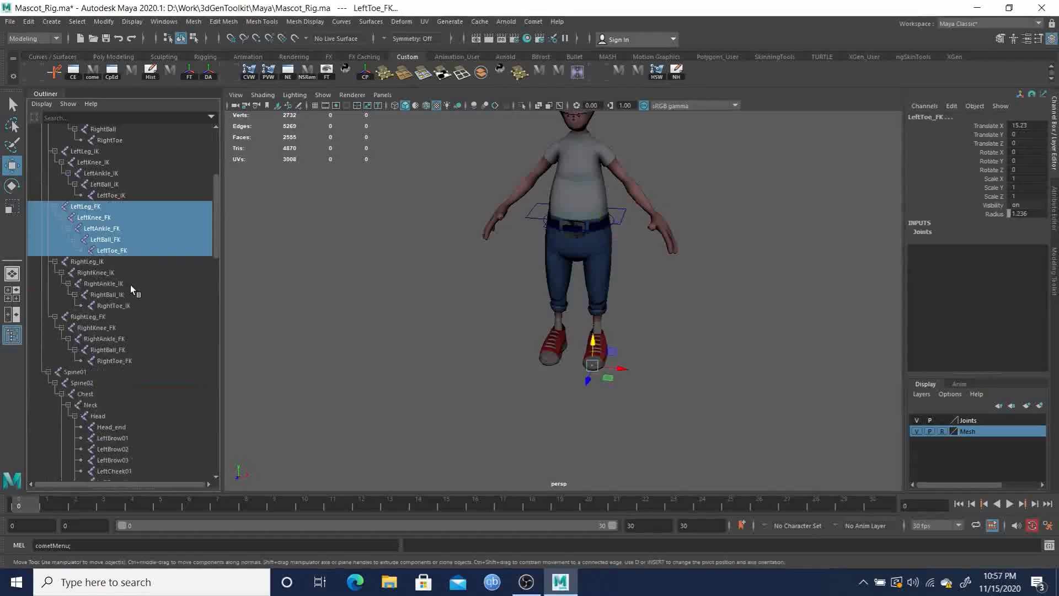
pyautogui.keyDown('ctrl'); pyautogui.click(89, 316); pyautogui.keyUp('ctrl')
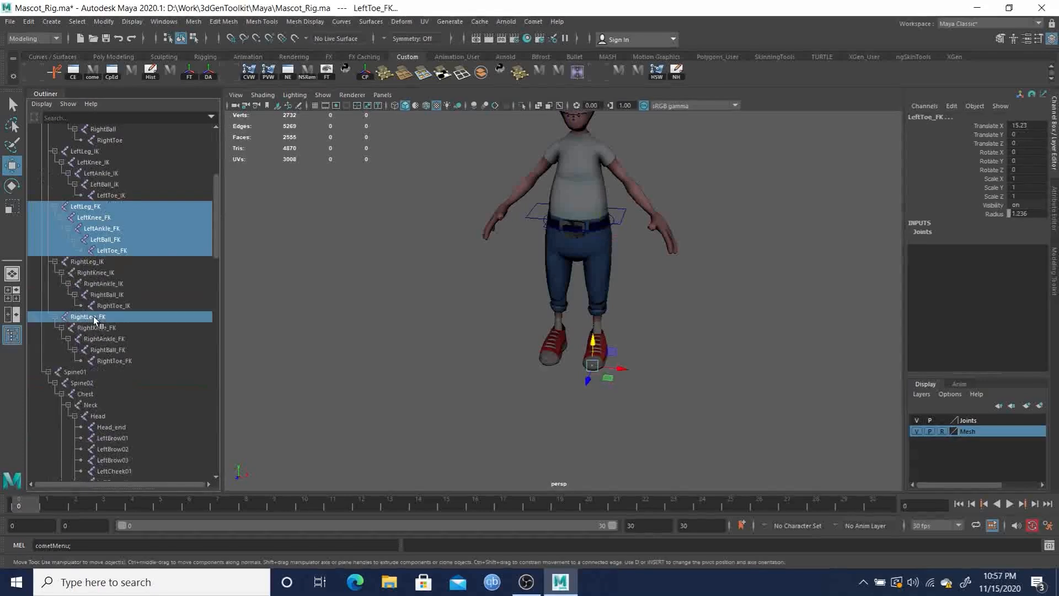
pyautogui.keyDown('shift'); pyautogui.click(117, 361); pyautogui.keyUp('shift')
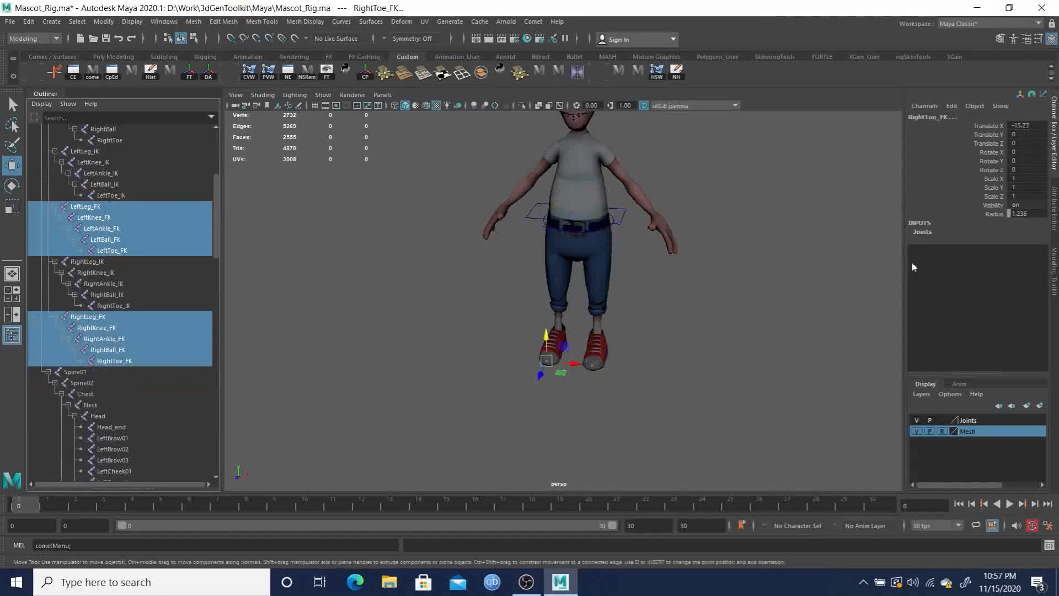
pyautogui.click(533, 23)
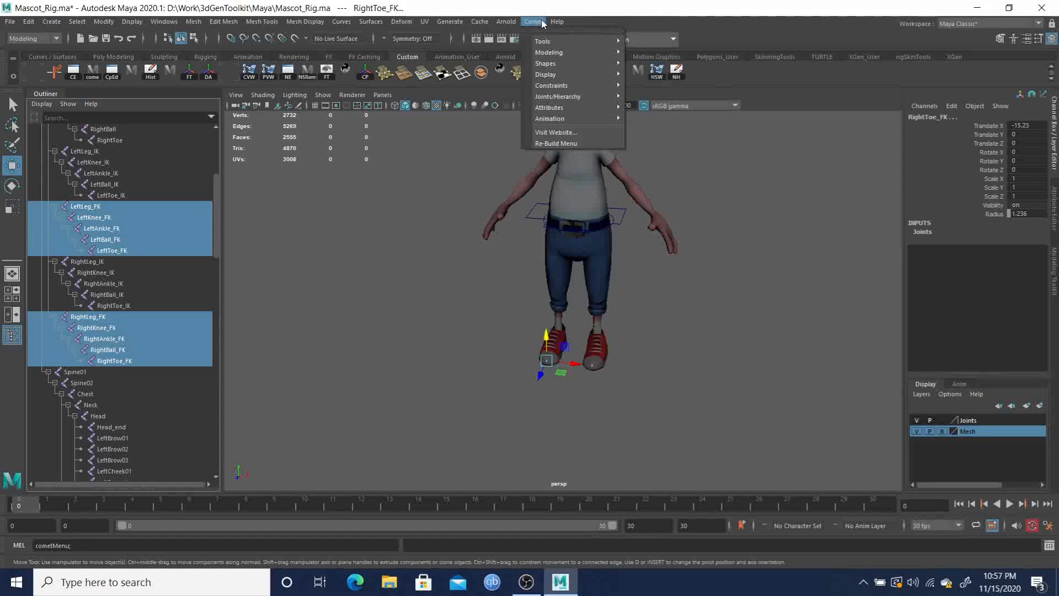
pyautogui.moveTo(557, 21)
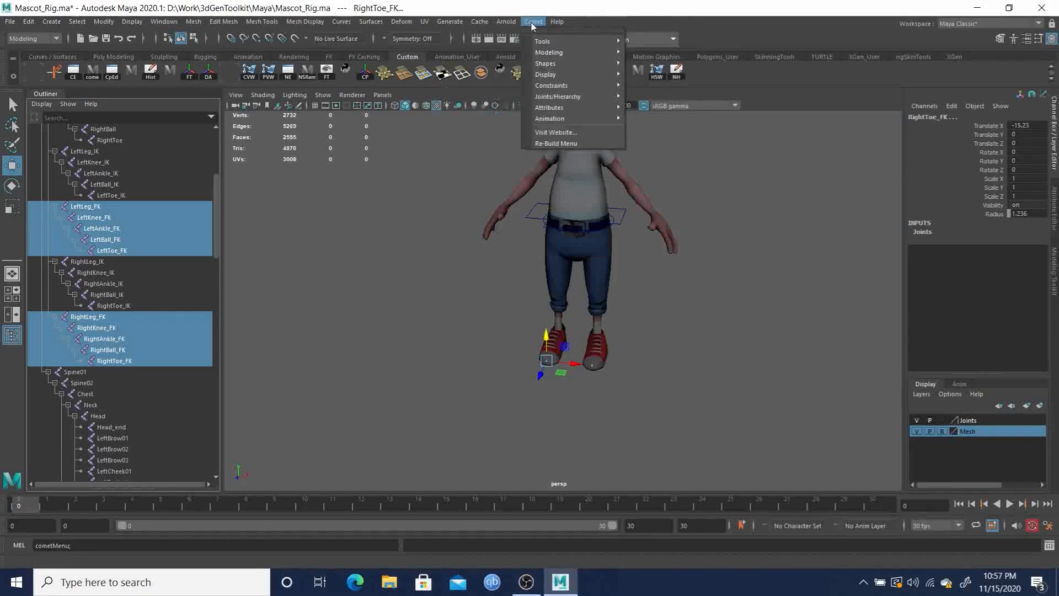
pyautogui.moveTo(563, 65)
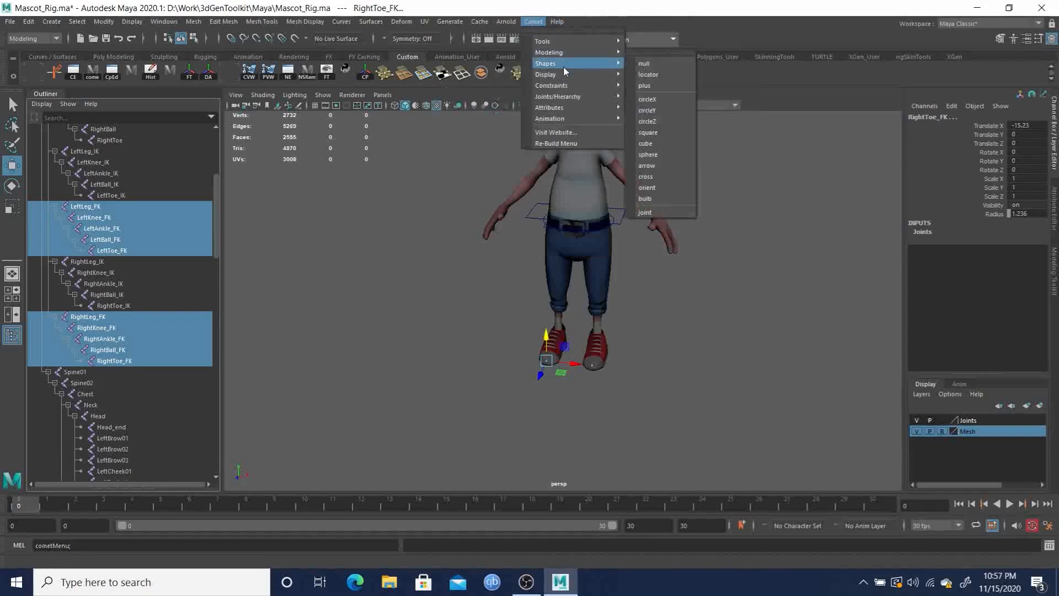
pyautogui.click(655, 110)
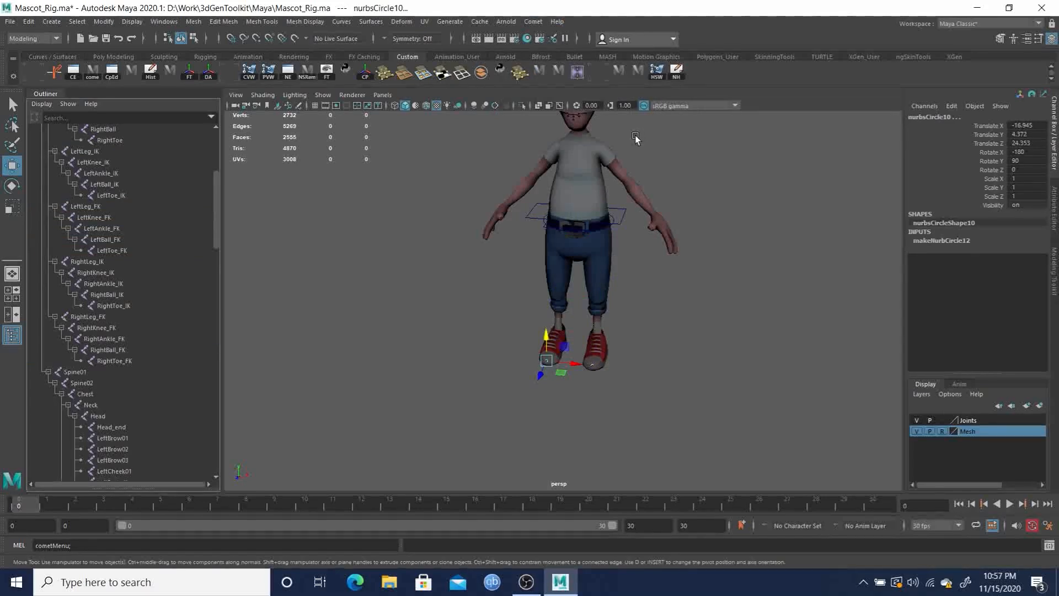
# Select the CVs of all FK leg circles and scale them up together until they surround the legs and shoes
pyautogui.press('F8')
pyautogui.moveTo(455, 172); pyautogui.dragTo(774, 477)
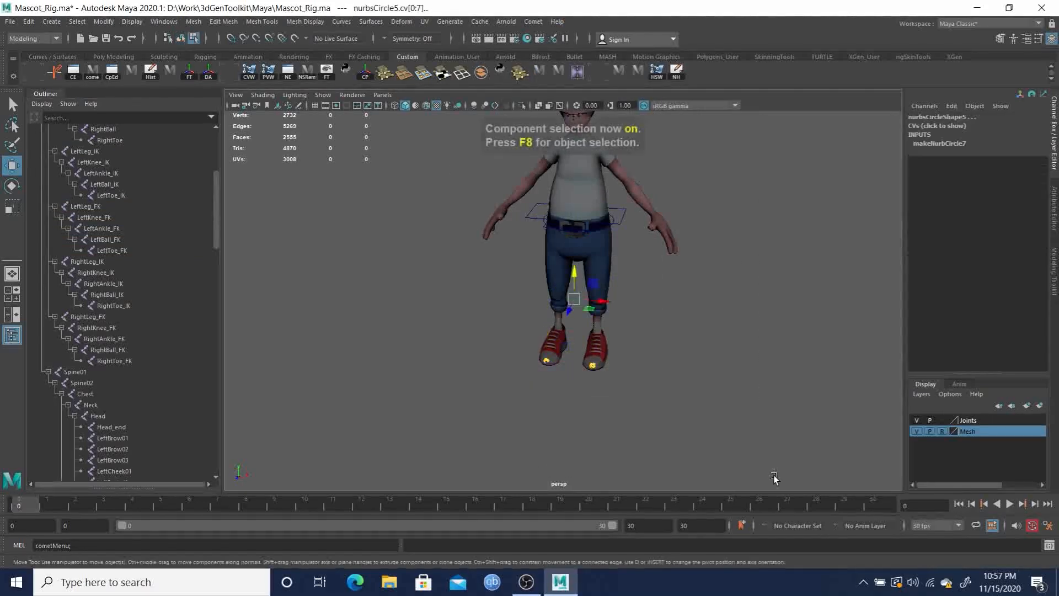
pyautogui.press('r')
pyautogui.moveTo(704, 410); pyautogui.dragTo(701, 364, button='middle')
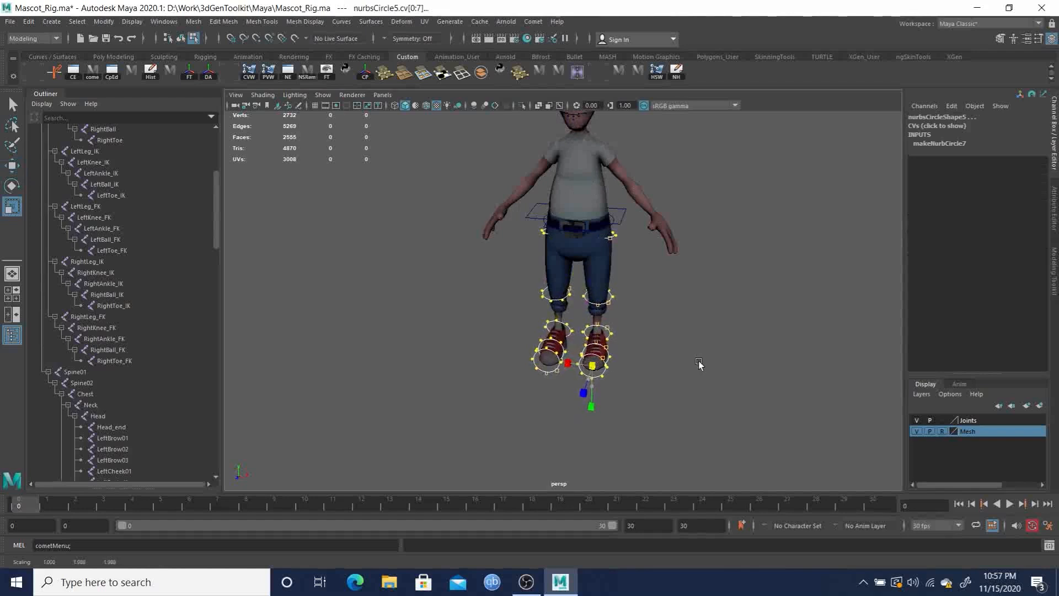
# Lasso-select the CVs of both ankle circles, rotate them level and move them into place around the ankles
pyautogui.keyDown('alt'); pyautogui.moveTo(701, 369); pyautogui.dragTo(594, 358); pyautogui.keyUp('alt')
pyautogui.press('q')
pyautogui.moveTo(674, 366); pyautogui.dragTo(727, 371)
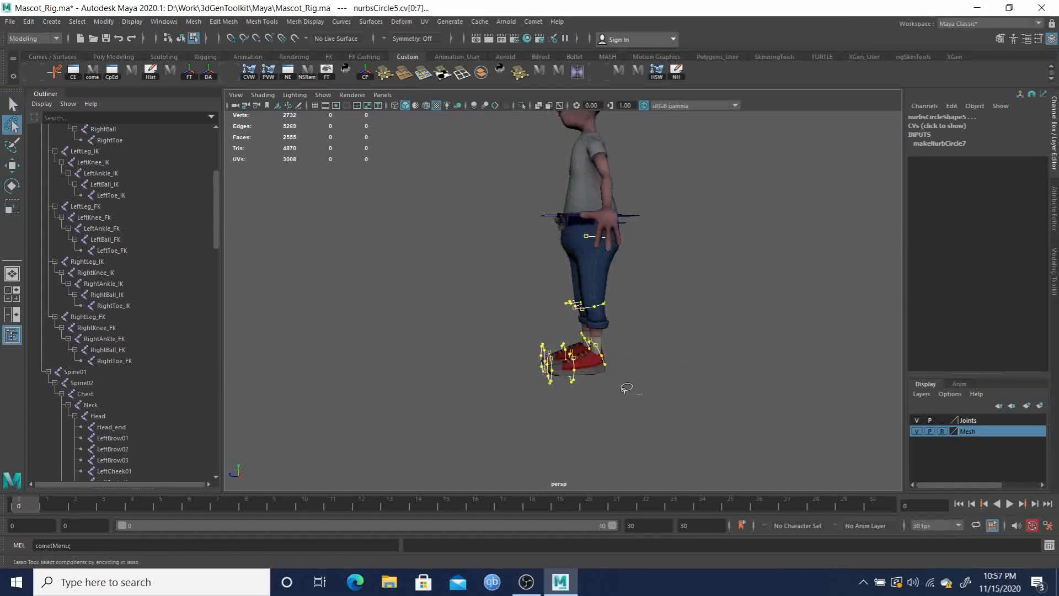
pyautogui.moveTo(579, 344)
pyautogui.mouseDown()
pyautogui.moveTo(587, 316)
pyautogui.moveTo(684, 329)
pyautogui.moveTo(683, 356)
pyautogui.mouseUp()
pyautogui.press('e')
pyautogui.moveTo(580, 331); pyautogui.dragTo(569, 356)
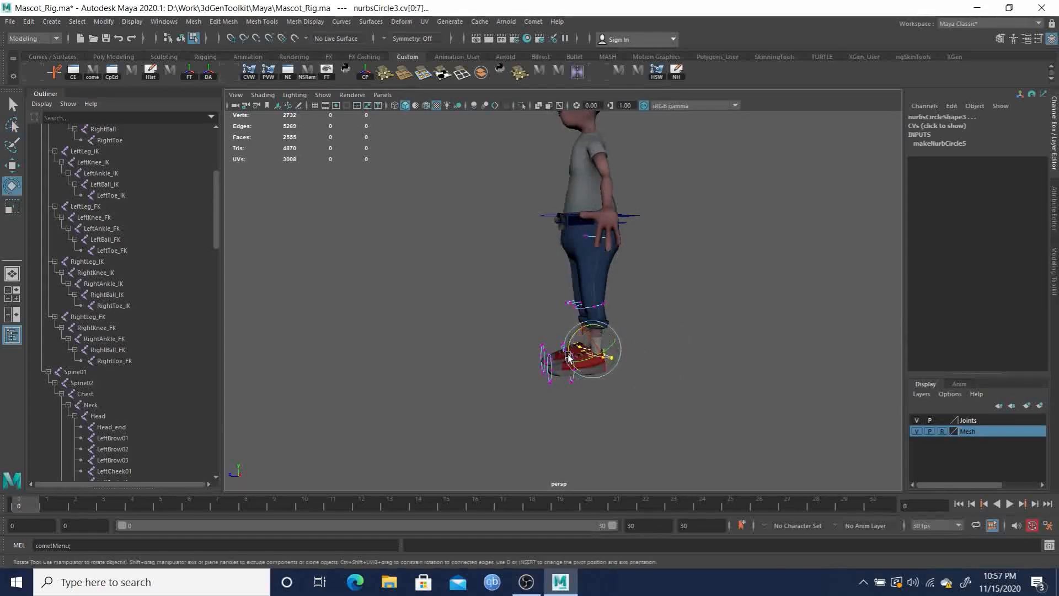
pyautogui.press('w')
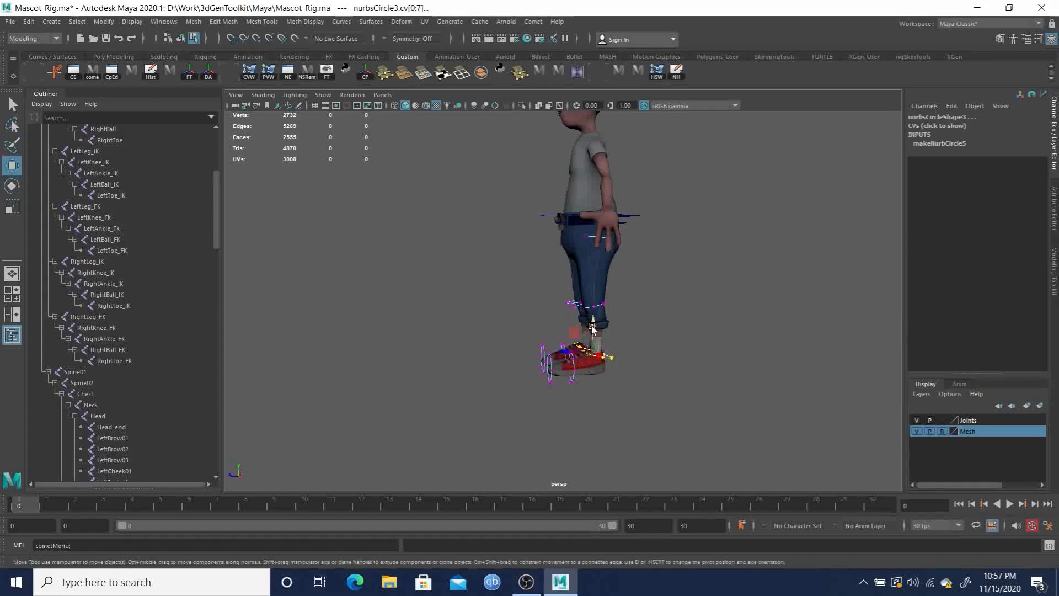
pyautogui.moveTo(595, 328); pyautogui.dragTo(639, 367)
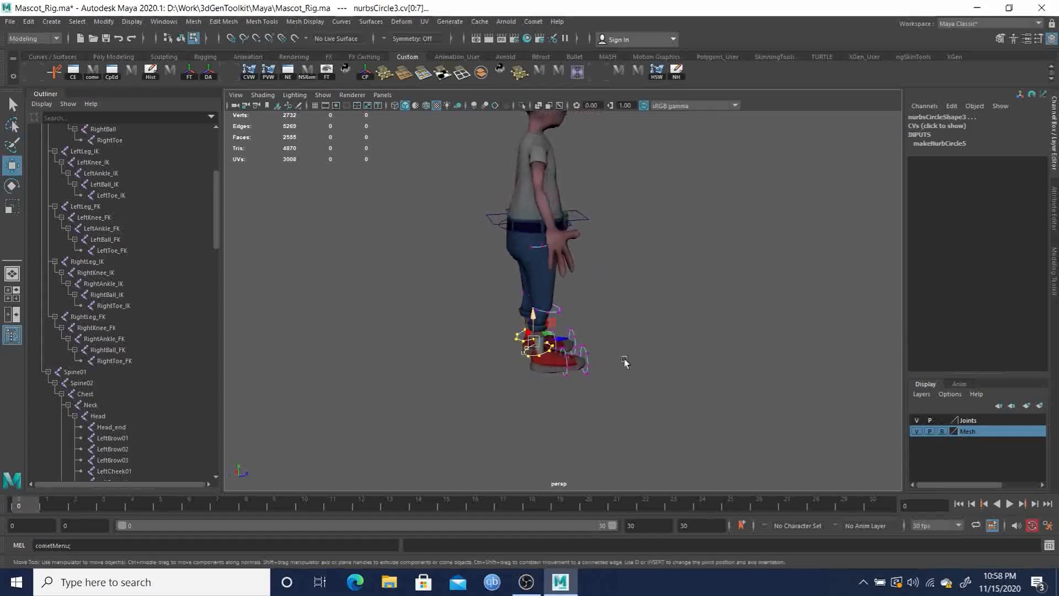
# Select the CVs of both knee circles and enlarge them slightly so they clear the trouser legs
pyautogui.keyDown('alt'); pyautogui.moveTo(639, 366); pyautogui.dragTo(725, 432, button='right'); pyautogui.keyUp('alt')
pyautogui.keyDown('alt'); pyautogui.moveTo(725, 432); pyautogui.dragTo(585, 418); pyautogui.keyUp('alt')
pyautogui.keyDown('alt'); pyautogui.moveTo(585, 418); pyautogui.dragTo(521, 346, button='middle'); pyautogui.keyUp('alt')
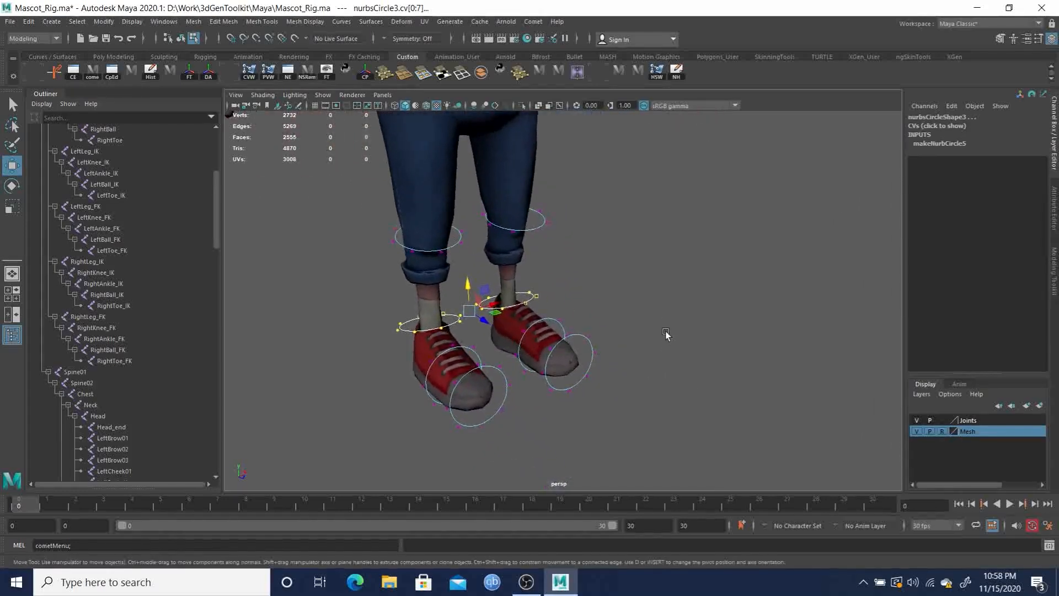
pyautogui.click(666, 334)
pyautogui.moveTo(667, 335)
pyautogui.mouseDown()
pyautogui.moveTo(712, 319)
pyautogui.moveTo(665, 359)
pyautogui.moveTo(717, 331)
pyautogui.moveTo(593, 320)
pyautogui.moveTo(614, 330)
pyautogui.moveTo(621, 319)
pyautogui.moveTo(719, 323)
pyautogui.moveTo(666, 356)
pyautogui.moveTo(640, 333)
pyautogui.moveTo(666, 335)
pyautogui.moveTo(666, 487)
pyautogui.moveTo(664, 321)
pyautogui.moveTo(666, 335)
pyautogui.mouseUp()
pyautogui.keyDown('alt'); pyautogui.moveTo(684, 315); pyautogui.dragTo(557, 286); pyautogui.keyUp('alt')
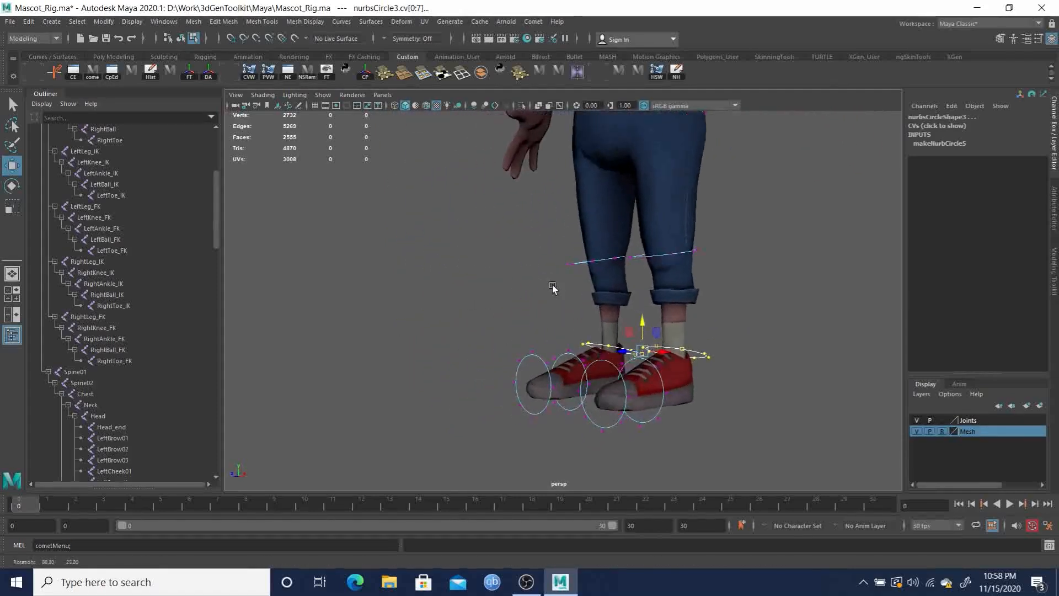
pyautogui.moveTo(509, 216); pyautogui.dragTo(754, 286)
pyautogui.keyDown('alt'); pyautogui.moveTo(754, 286); pyautogui.dragTo(671, 243); pyautogui.keyUp('alt')
pyautogui.press('r')
pyautogui.keyDown('alt'); pyautogui.moveTo(764, 274); pyautogui.dragTo(621, 301); pyautogui.keyUp('alt')
# Enlarge the CVs of both upper-leg circles until they extend outside the thighs, and return to object selection
pyautogui.moveTo(408, 193); pyautogui.dragTo(586, 293)
pyautogui.keyDown('alt'); pyautogui.moveTo(586, 293); pyautogui.dragTo(633, 288, button='right'); pyautogui.keyUp('alt')
pyautogui.keyDown('alt'); pyautogui.moveTo(633, 287); pyautogui.dragTo(606, 304, button='middle'); pyautogui.keyUp('alt')
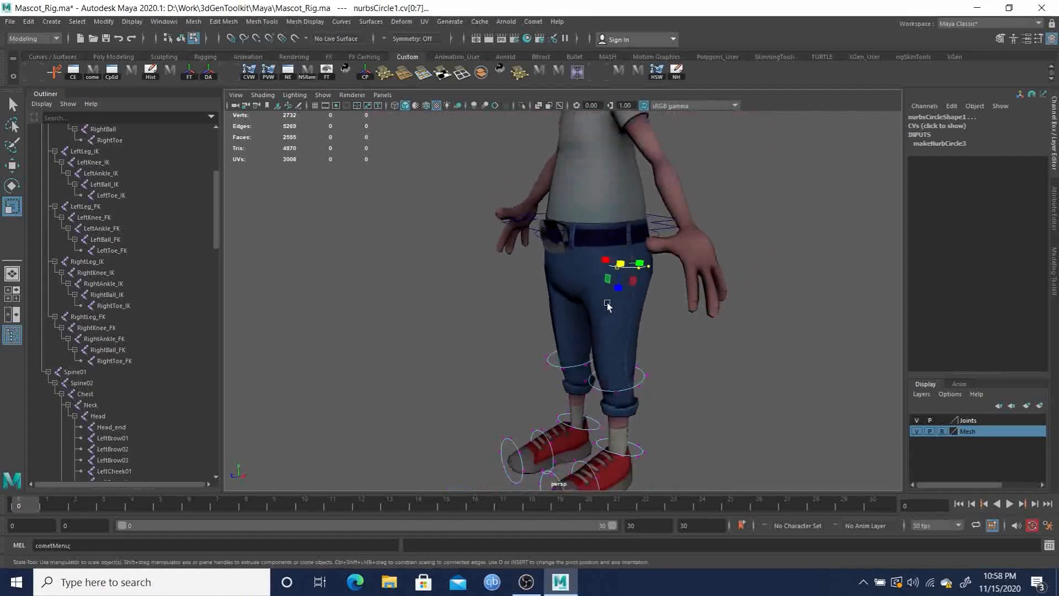
pyautogui.moveTo(677, 321); pyautogui.dragTo(705, 308, button='middle')
pyautogui.keyDown('alt'); pyautogui.moveTo(704, 308); pyautogui.dragTo(527, 281); pyautogui.keyUp('alt')
pyautogui.press('q')
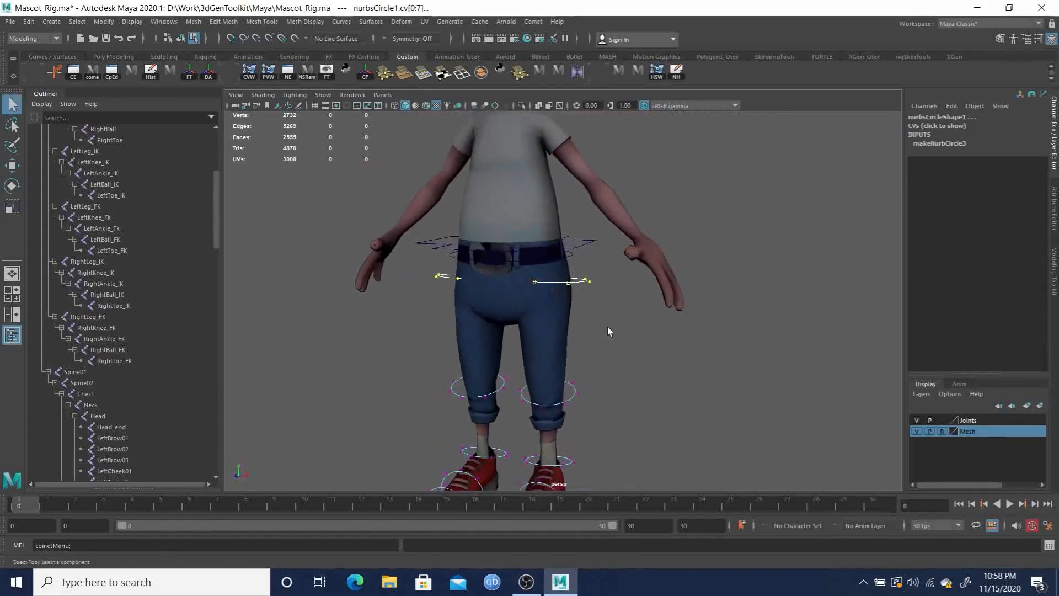
pyautogui.press('F8')
# Inspect the FK leg circles around both legs and locate their nurbsCircle curves in the scene hierarchy
pyautogui.keyDown('alt'); pyautogui.moveTo(617, 348); pyautogui.dragTo(587, 340, button='middle'); pyautogui.keyUp('alt')
pyautogui.keyDown('alt'); pyautogui.moveTo(587, 341); pyautogui.dragTo(538, 334, button='right'); pyautogui.keyUp('alt')
pyautogui.keyDown('alt'); pyautogui.moveTo(538, 335); pyautogui.dragTo(607, 318); pyautogui.keyUp('alt')
pyautogui.keyDown('alt'); pyautogui.moveTo(608, 318); pyautogui.dragTo(630, 267, button='middle'); pyautogui.keyUp('alt')
pyautogui.keyDown('alt'); pyautogui.moveTo(631, 267); pyautogui.dragTo(518, 257, button='right'); pyautogui.keyUp('alt')
pyautogui.keyDown('alt'); pyautogui.moveTo(518, 257); pyautogui.dragTo(591, 248); pyautogui.keyUp('alt')
pyautogui.keyDown('alt'); pyautogui.moveTo(591, 248); pyautogui.dragTo(612, 292, button='right'); pyautogui.keyUp('alt')
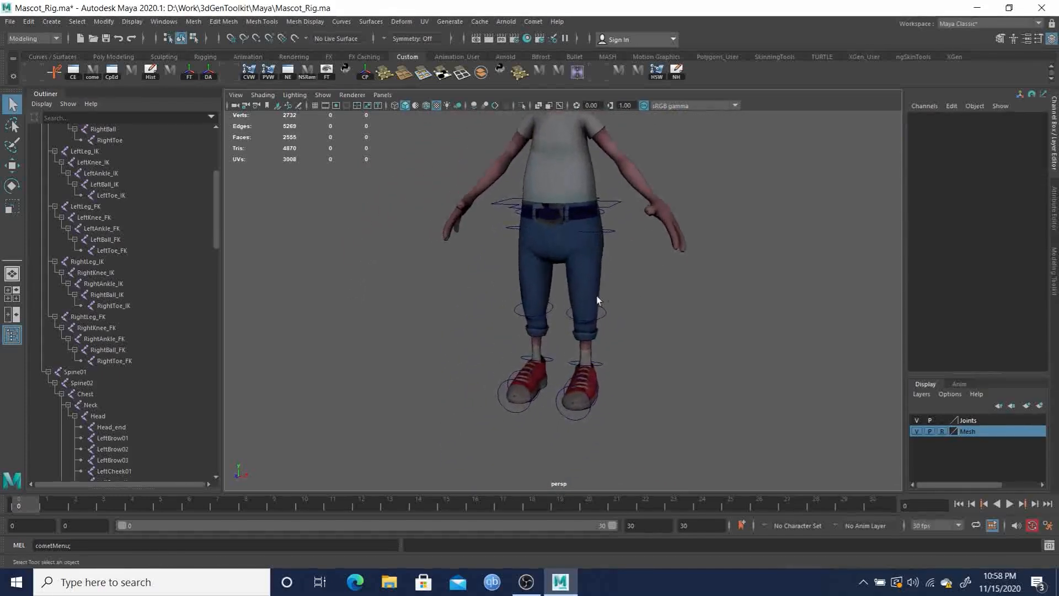
pyautogui.scroll(-10, 182, 376)
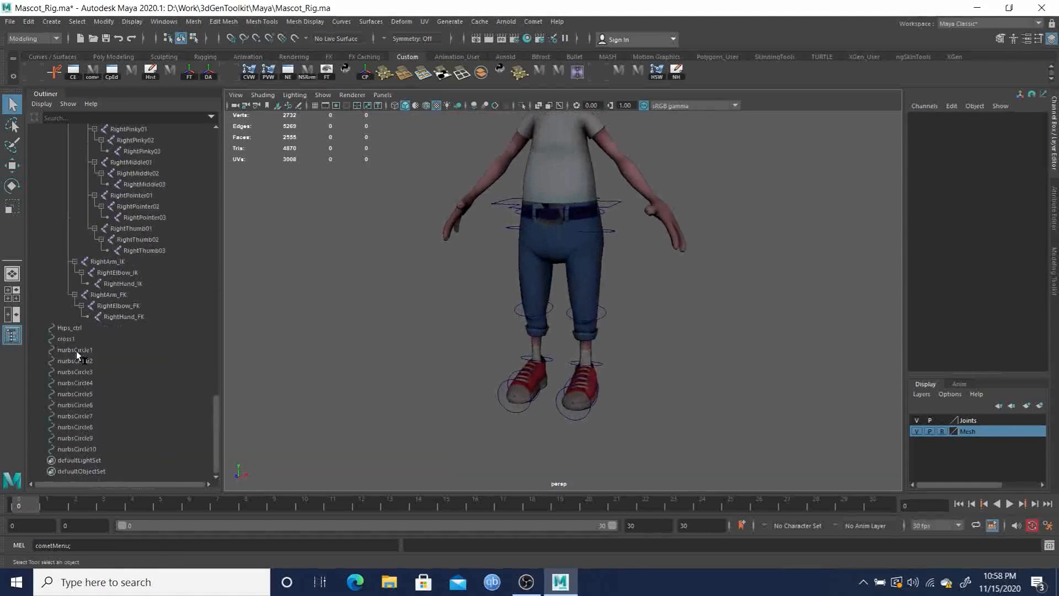
# Rename the cross1 curve around the waist to Root_ctrl
pyautogui.click(71, 336)
pyautogui.click(74, 326)
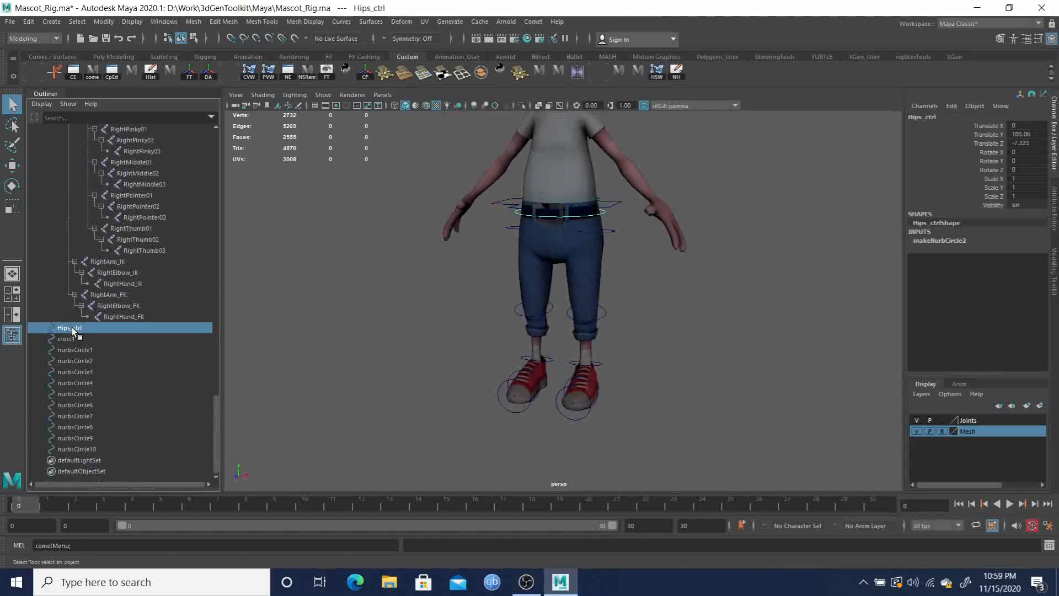
pyautogui.click(64, 336)
pyautogui.doubleClick(65, 339)
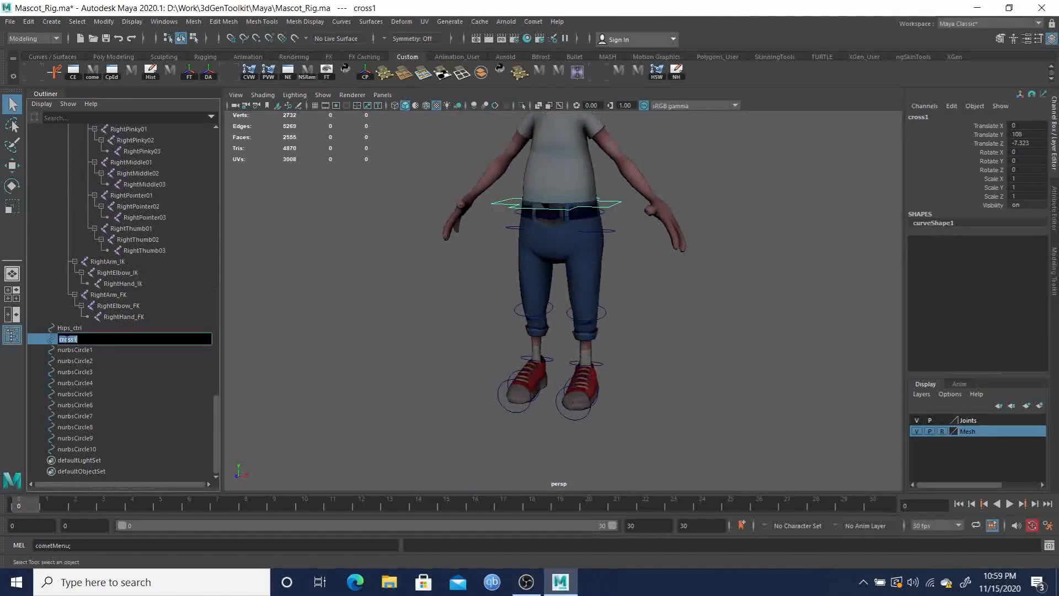
pyautogui.write('Root_ctrl')
pyautogui.press('Return')
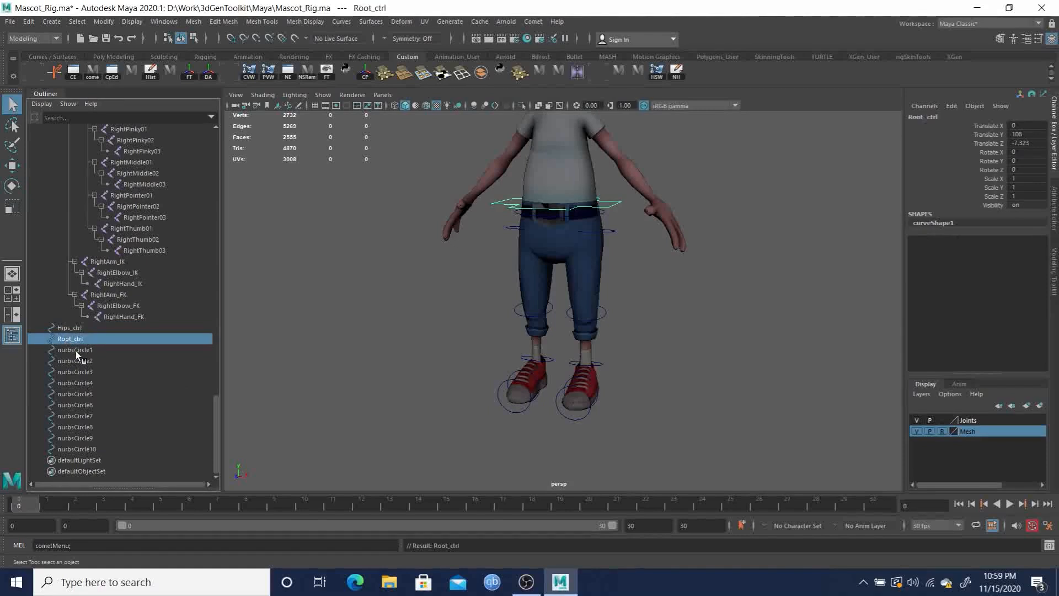
# Rename the left leg curves nurbsCircle1 and nurbsCircle2 to Leg and Knee
pyautogui.click(76, 349)
pyautogui.doubleClick(75, 350)
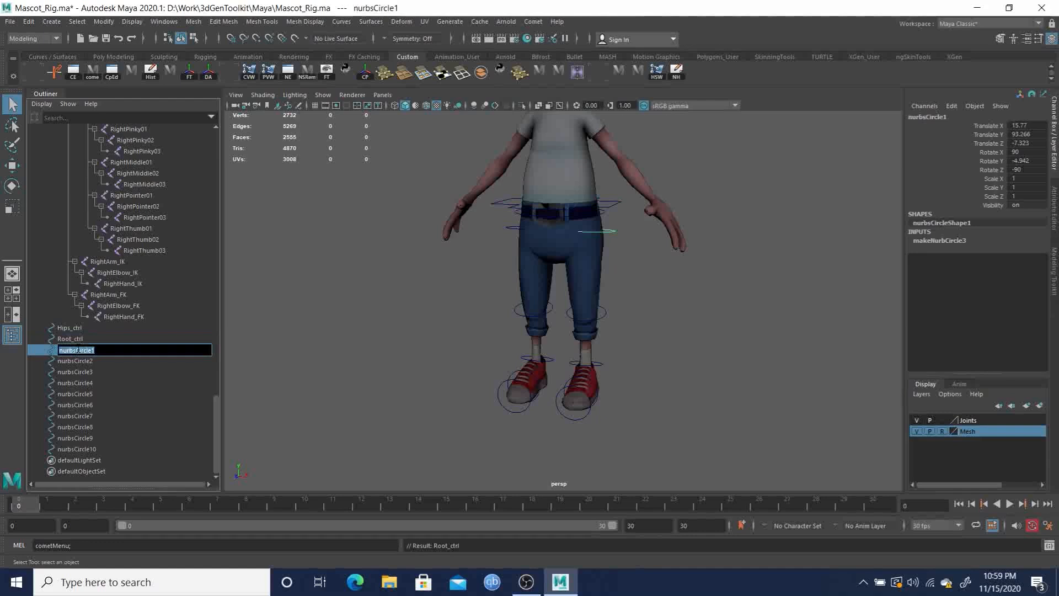
pyautogui.write('Leg')
pyautogui.press('Return')
pyautogui.click(74, 360)
pyautogui.doubleClick(73, 360)
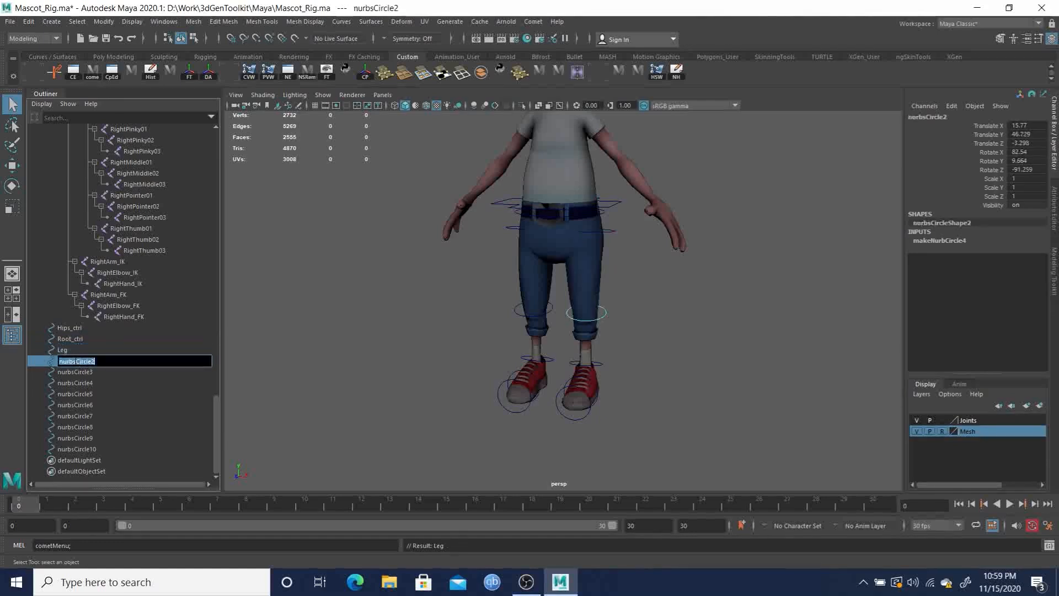
pyautogui.write('K')
pyautogui.press('Return')
# Rename the left foot curves nurbsCircle3, nurbsCircle4 and nurbsCircle5 to Ankle, Ball and Toe respectively
pyautogui.click(75, 372)
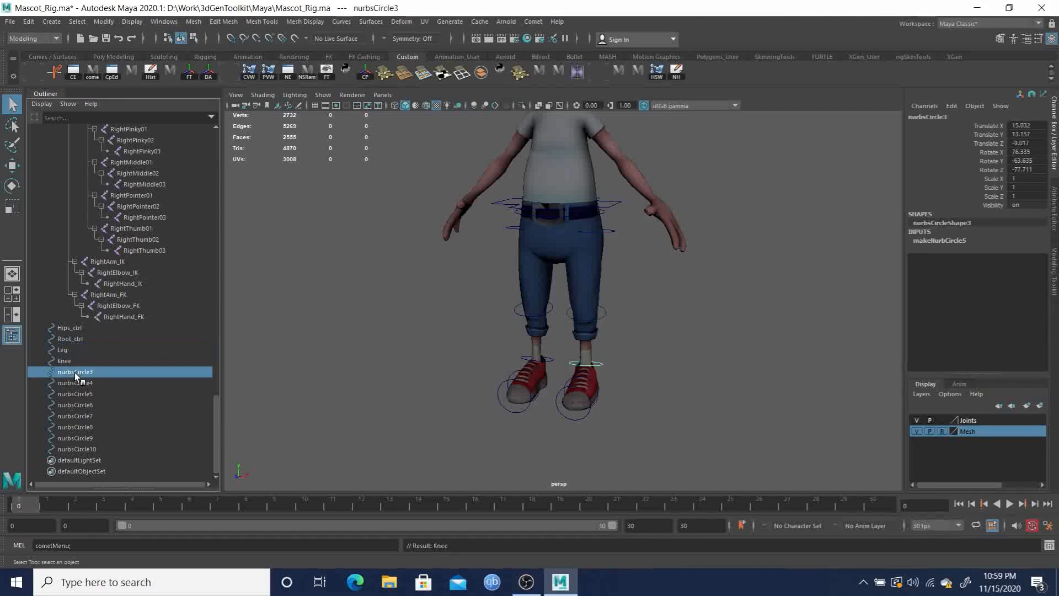
pyautogui.doubleClick(74, 373)
pyautogui.write('Ankle')
pyautogui.press('Return')
pyautogui.doubleClick(80, 383)
pyautogui.write('Ball')
pyautogui.press('Return')
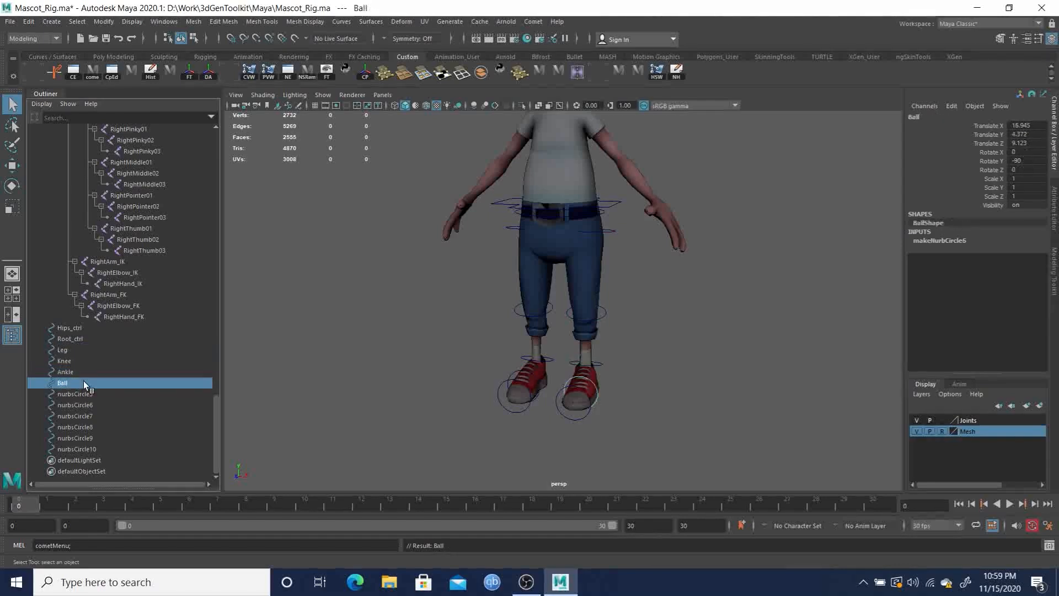
pyautogui.doubleClick(78, 392)
pyautogui.write('Toe')
pyautogui.press('Return')
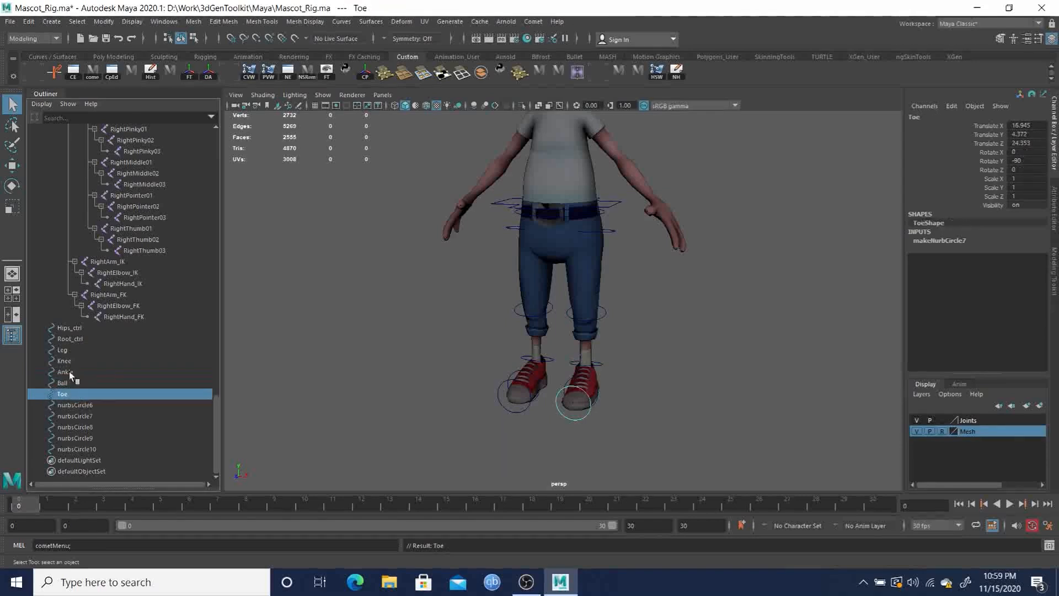
# Use cometRename to add the prefix Left and the suffix _ctrl to the five left leg curves, Leg through Toe
pyautogui.click(63, 350)
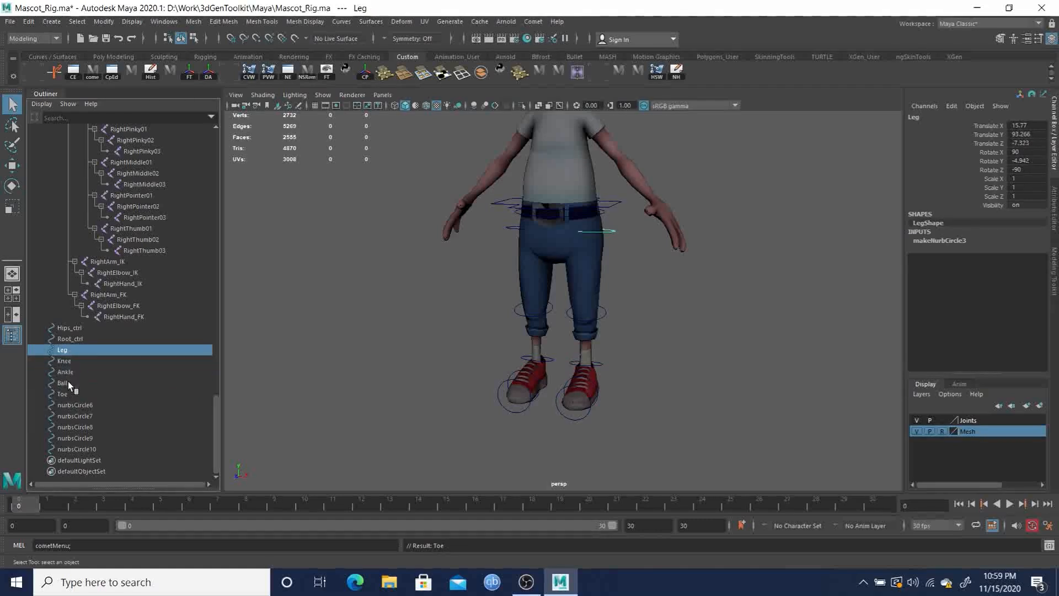
pyautogui.keyDown('shift'); pyautogui.click(63, 395); pyautogui.keyUp('shift')
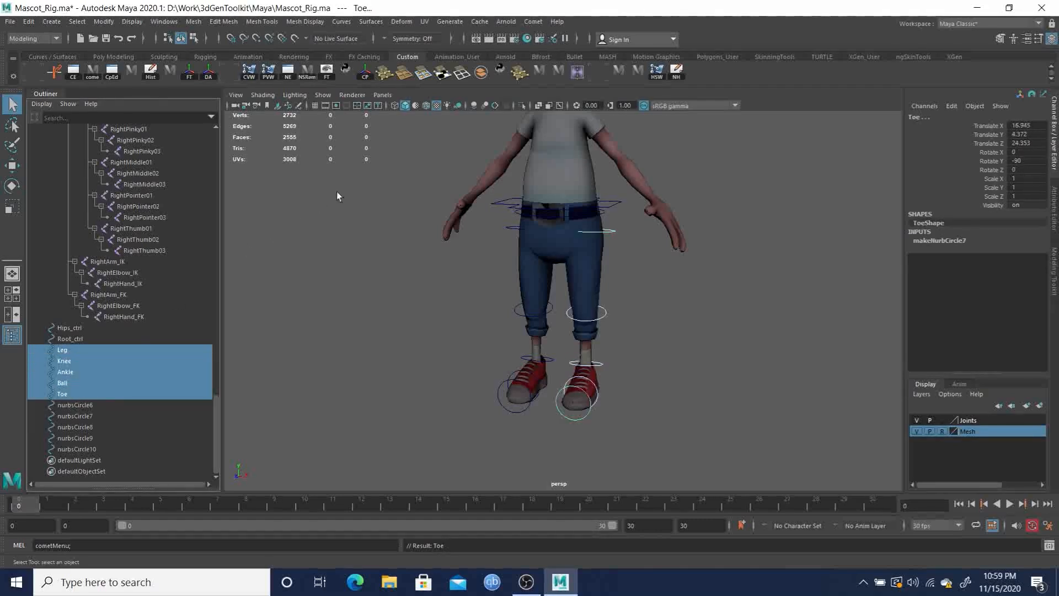
pyautogui.click(532, 21)
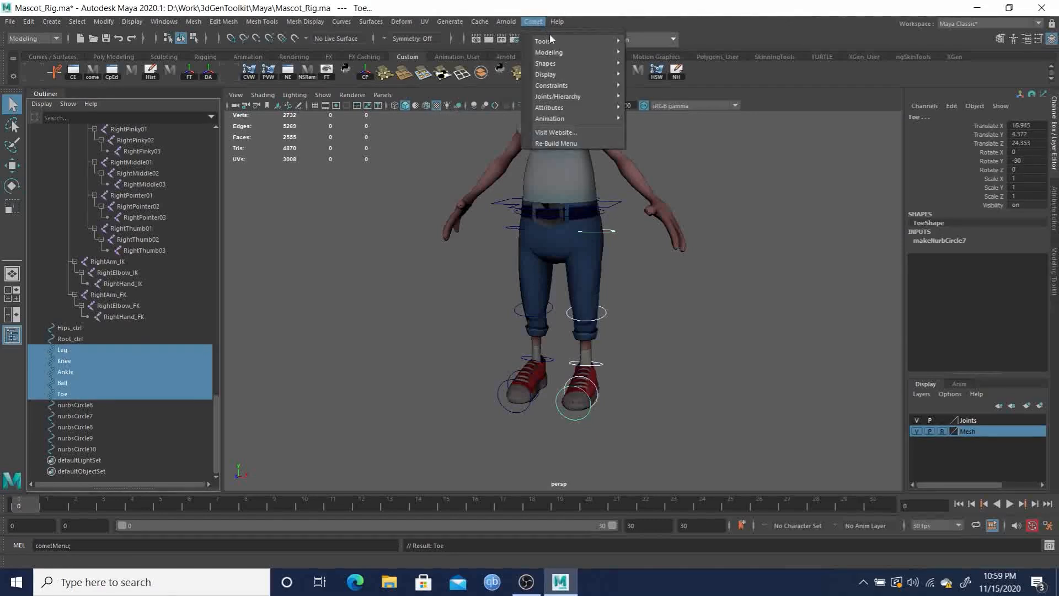
pyautogui.moveTo(585, 41)
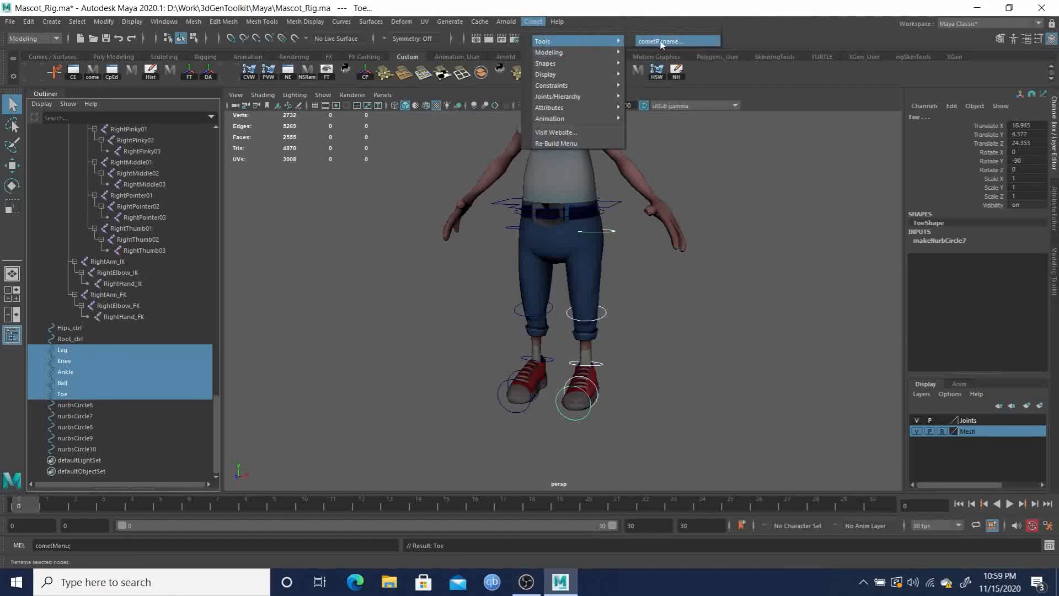
pyautogui.click(657, 42)
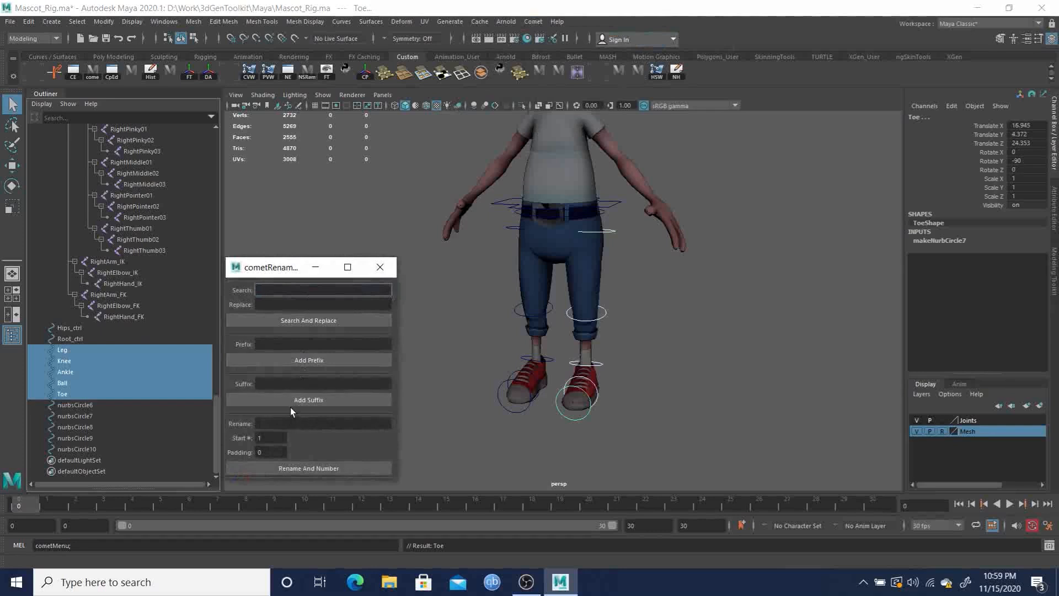
pyautogui.click(297, 344)
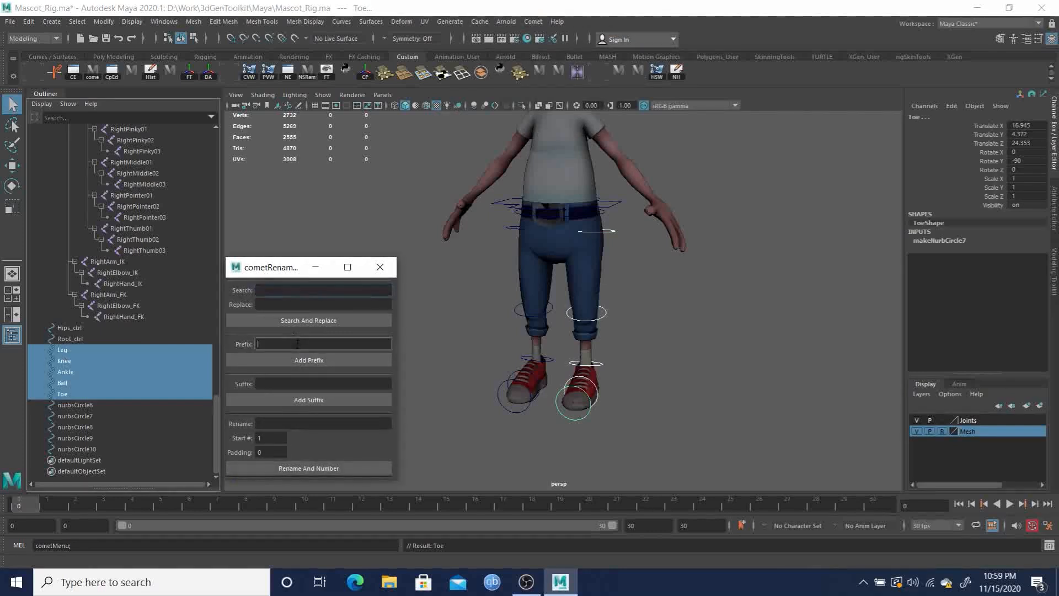
pyautogui.press('Tab')
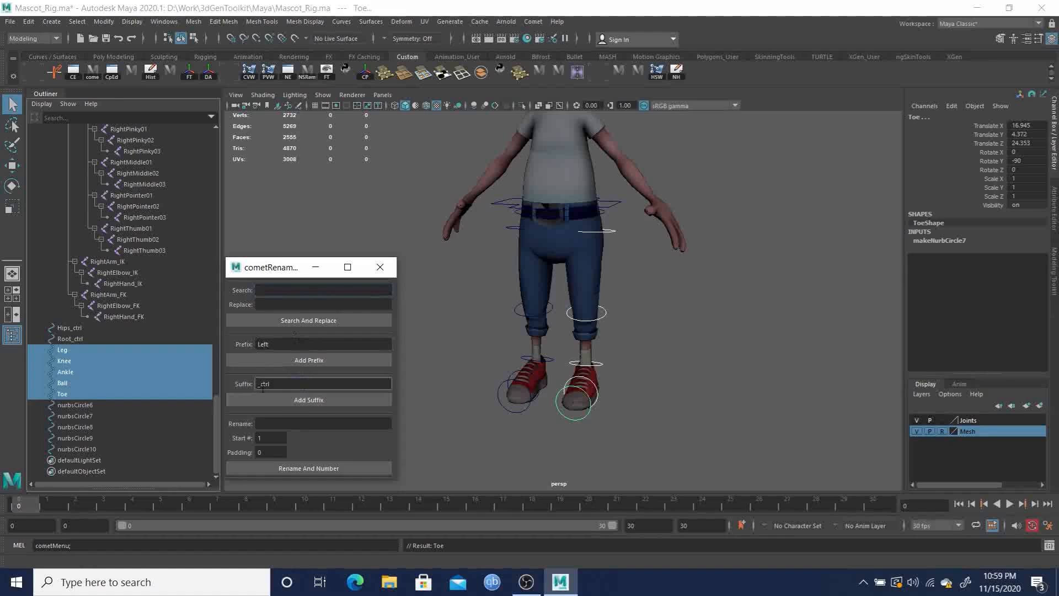
pyautogui.click(320, 361)
pyautogui.click(320, 398)
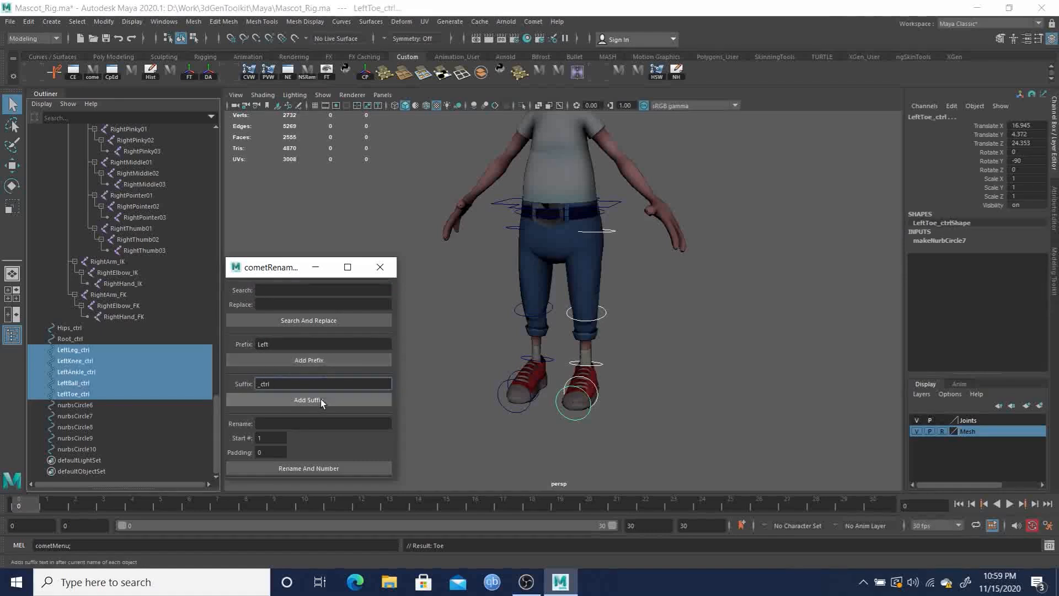
# Rename the right leg curves nurbsCircle6 and nurbsCircle7 to Leg and Knee
pyautogui.click(81, 403)
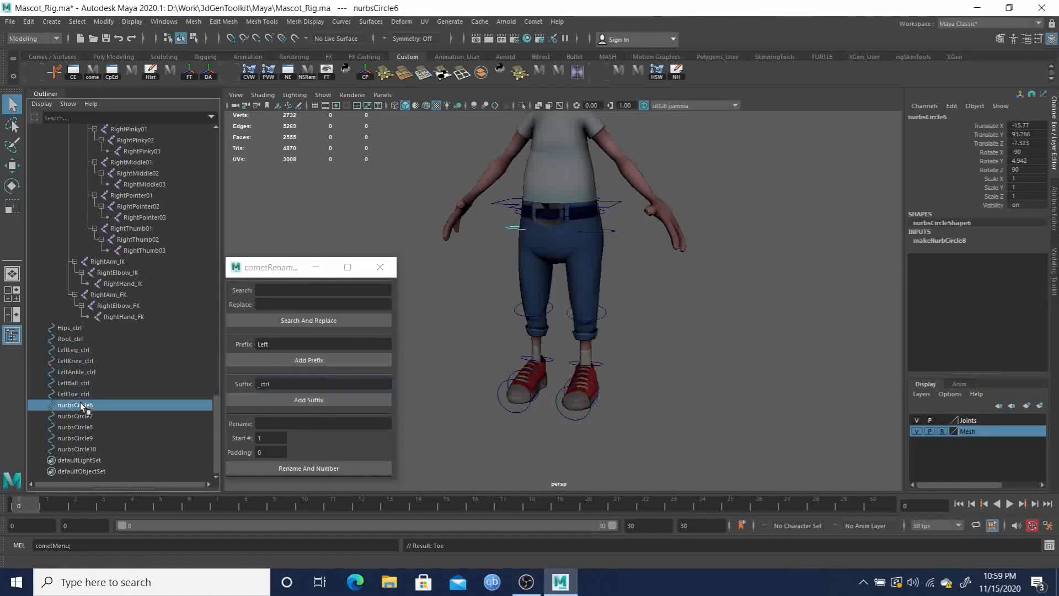
pyautogui.doubleClick(81, 402)
pyautogui.write('Leg')
pyautogui.press('Return')
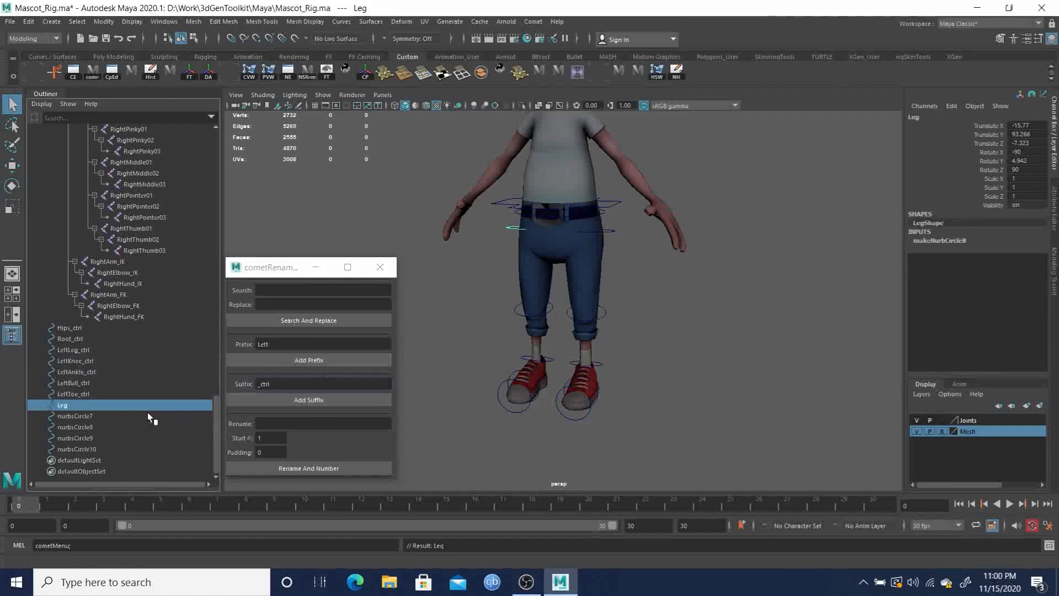
pyautogui.click(70, 415)
pyautogui.doubleClick(70, 415)
pyautogui.write('K')
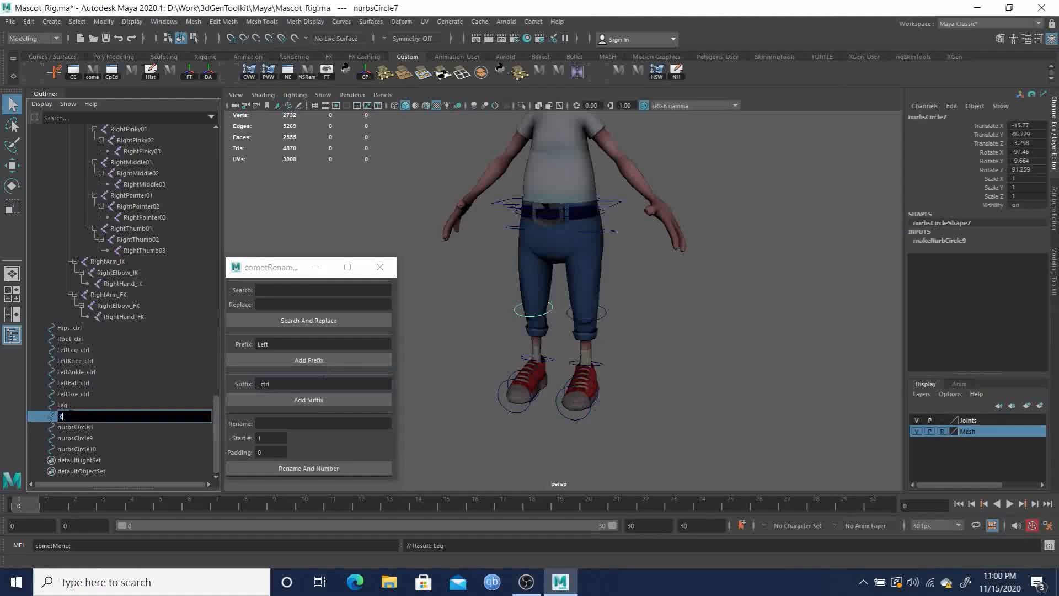
pyautogui.write('nee')
pyautogui.press('Return')
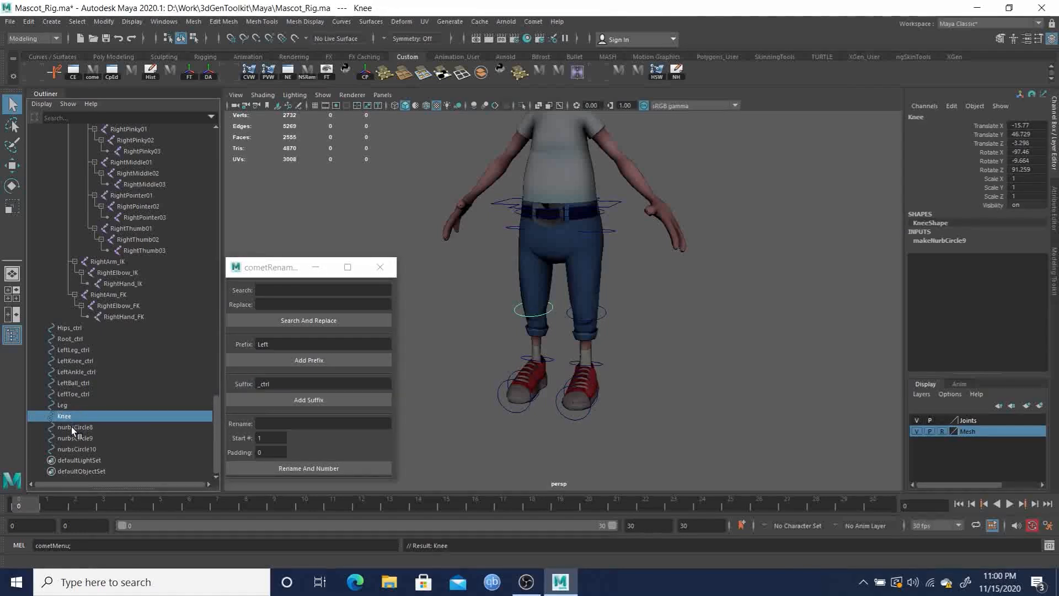
# Rename the right foot curves nurbsCircle8, nurbsCircle9 and nurbsCircle10 to Ankle, Ball and Toe respectively
pyautogui.doubleClick(72, 426)
pyautogui.write('Ankle')
pyautogui.press('Return')
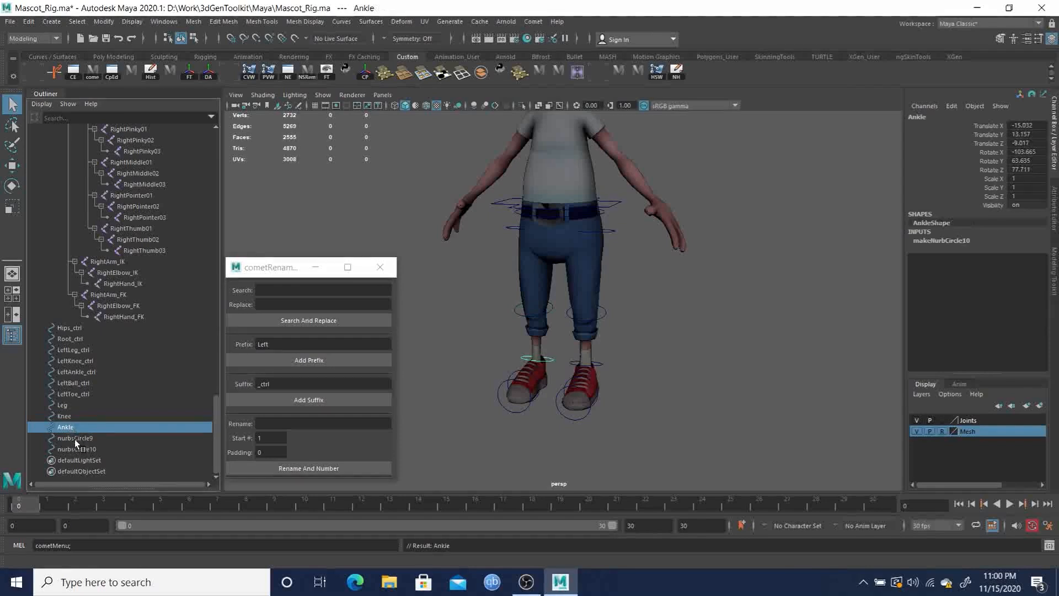
pyautogui.doubleClick(74, 438)
pyautogui.write('Ba')
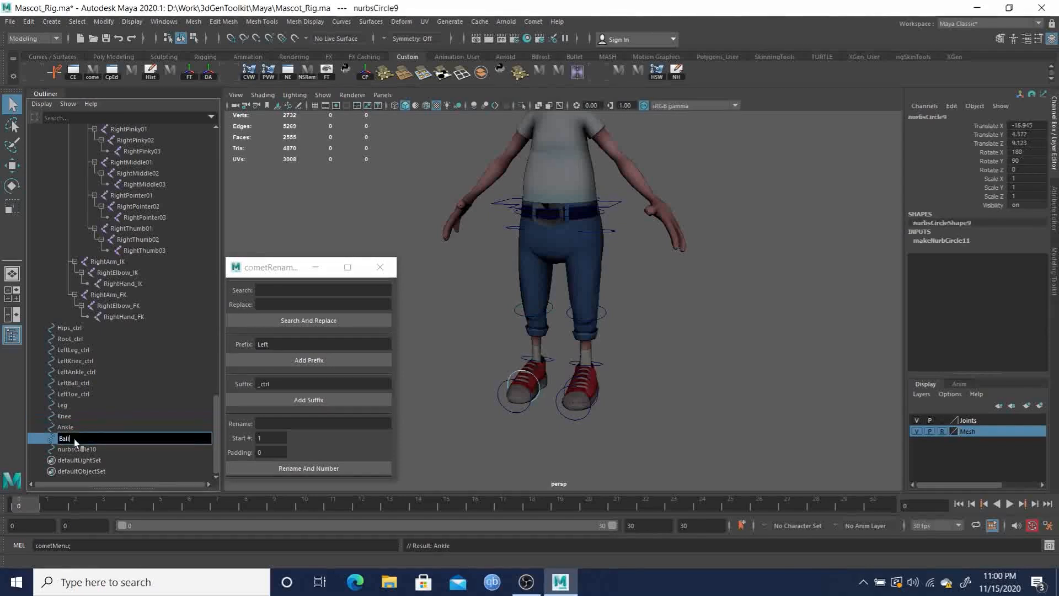
pyautogui.write('ll')
pyautogui.press('Return')
pyautogui.doubleClick(77, 448)
pyautogui.write('Toe')
pyautogui.press('Return')
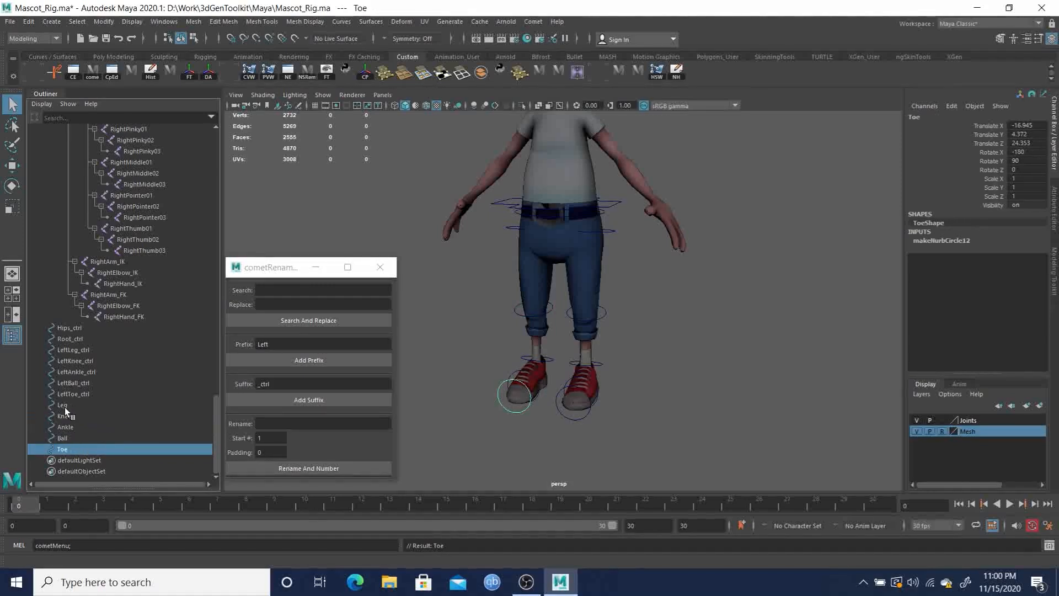
# Add the prefix Right and the suffix _ctrl to the five right leg curves with cometRename
pyautogui.click(65, 407)
pyautogui.keyDown('shift'); pyautogui.click(64, 449); pyautogui.keyUp('shift')
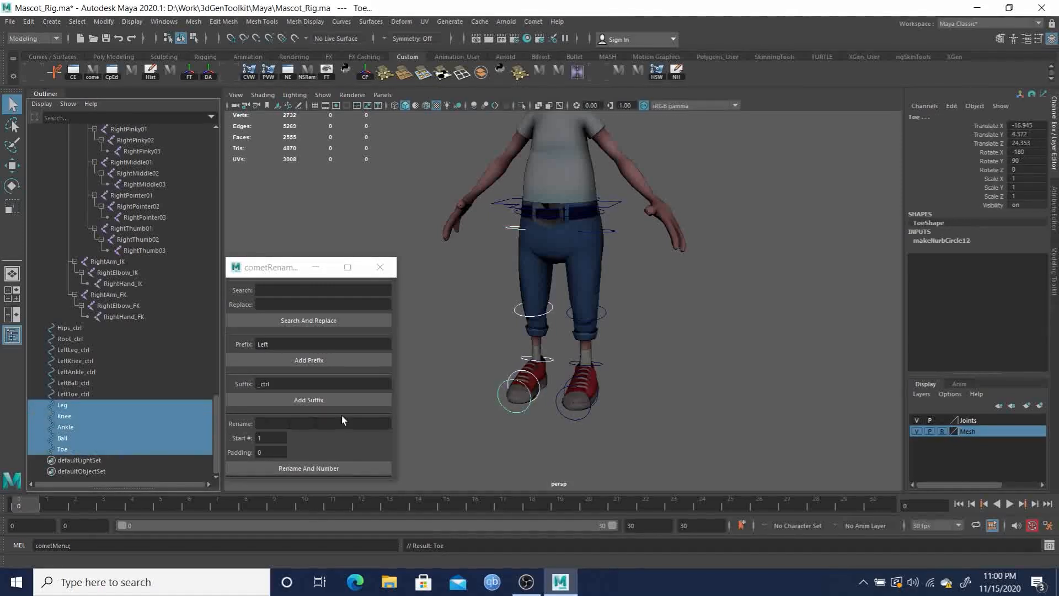
pyautogui.moveTo(272, 343); pyautogui.dragTo(220, 345)
pyautogui.write('Right')
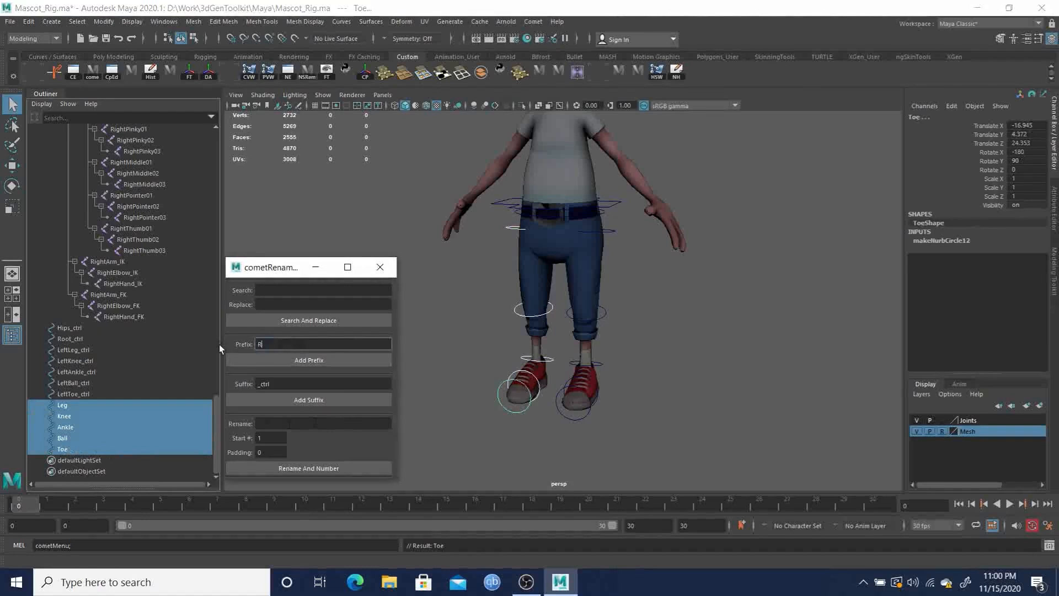
pyautogui.click(320, 361)
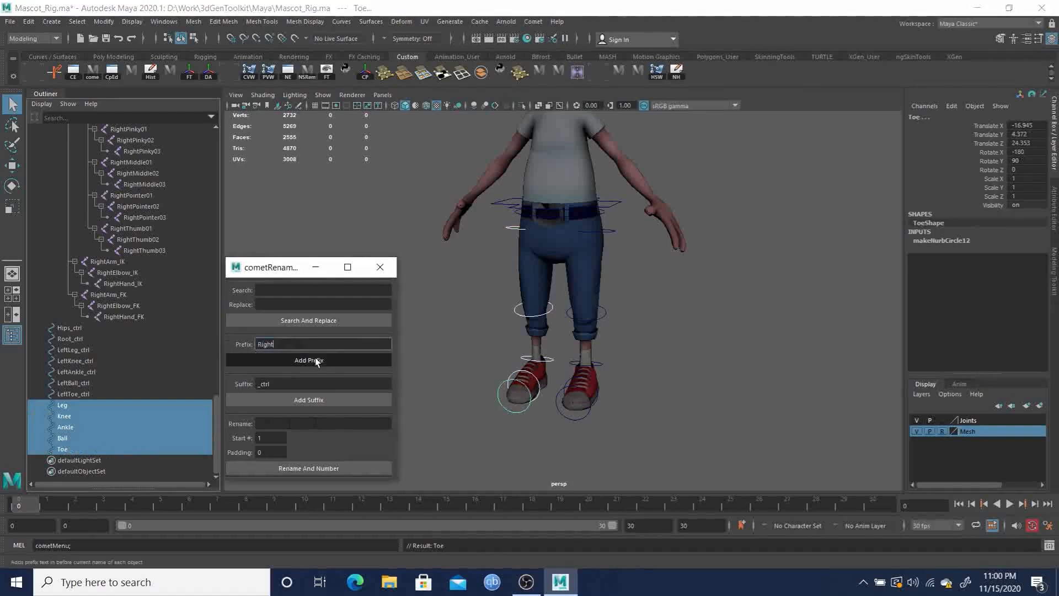
pyautogui.click(309, 399)
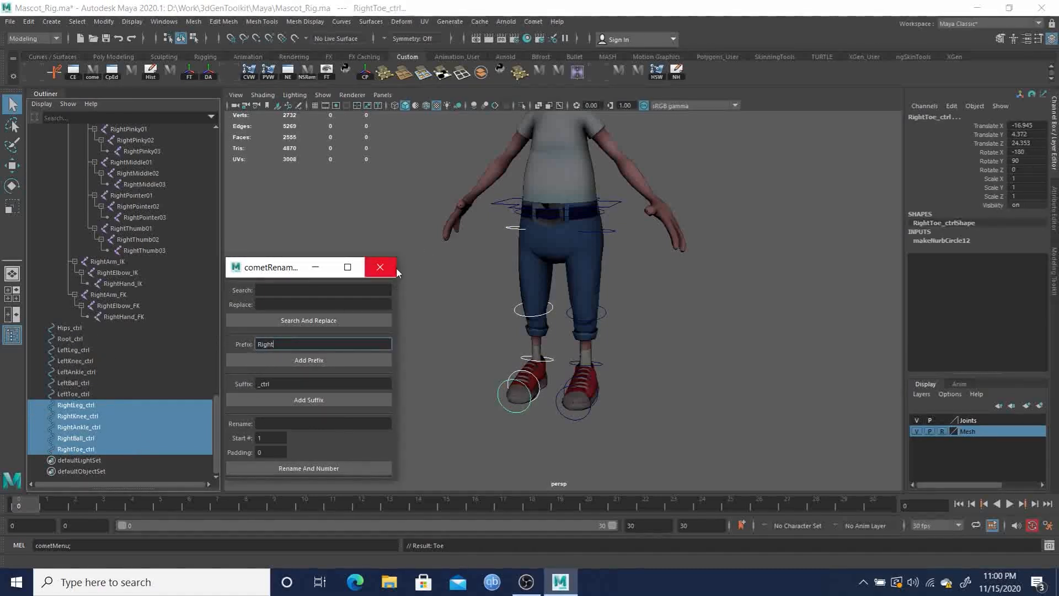
# Replace _ctrl with FK_ctrl in the names of all ten left and right leg controls, and close cometRename
pyautogui.click(77, 349)
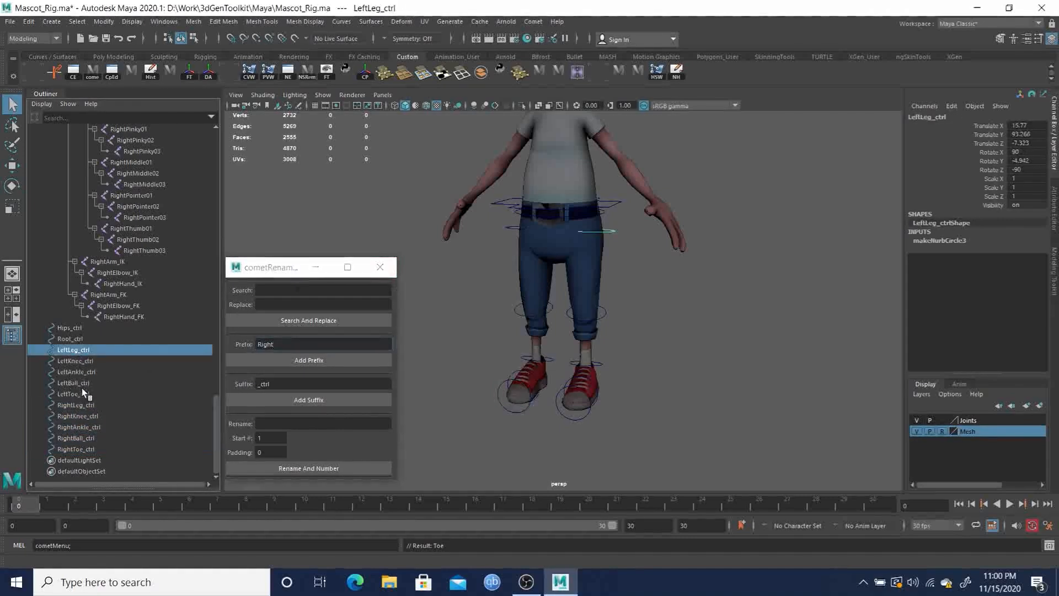
pyautogui.keyDown('shift'); pyautogui.click(81, 450); pyautogui.keyUp('shift')
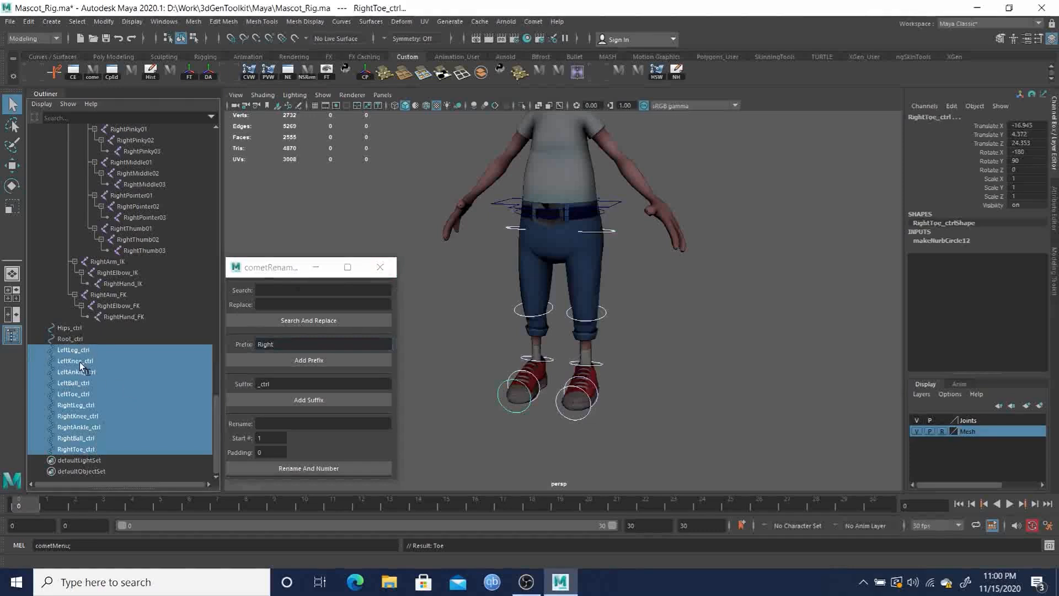
pyautogui.click(282, 291)
pyautogui.write('_ctrl')
pyautogui.press('Tab')
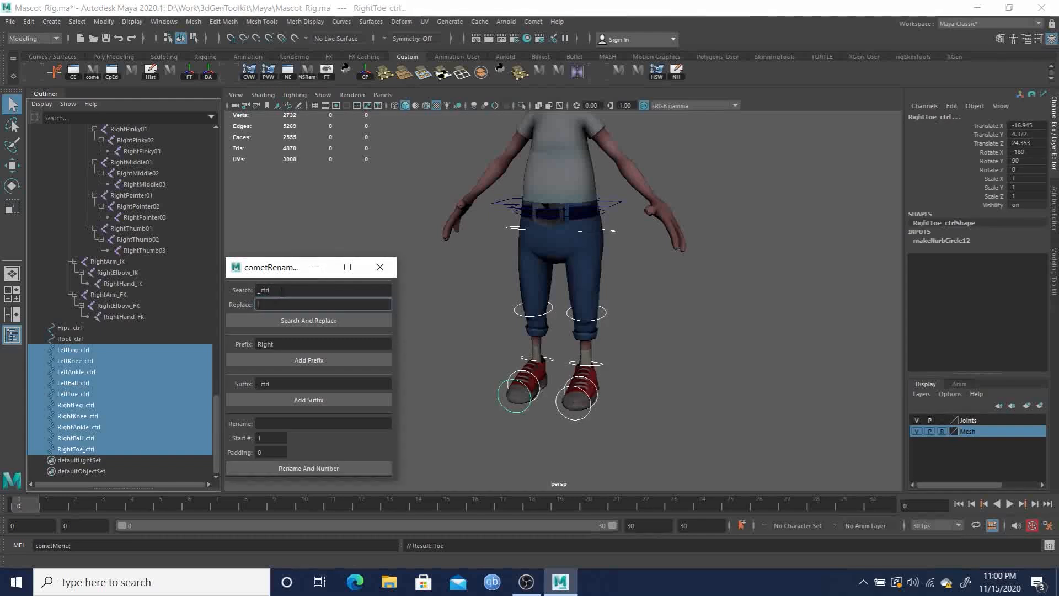
pyautogui.write('FK_ctrl')
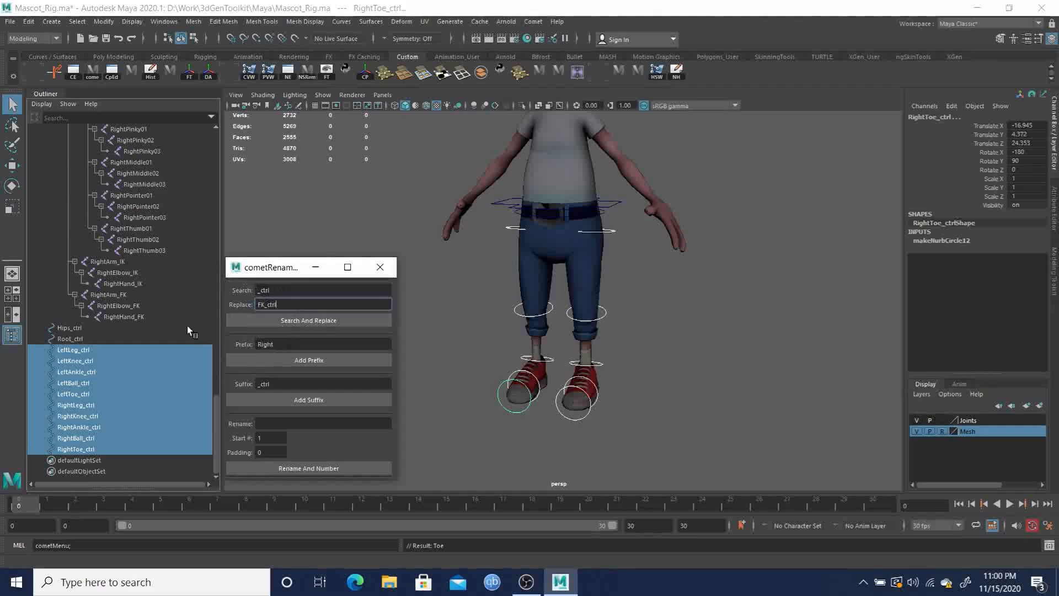
pyautogui.click(307, 318)
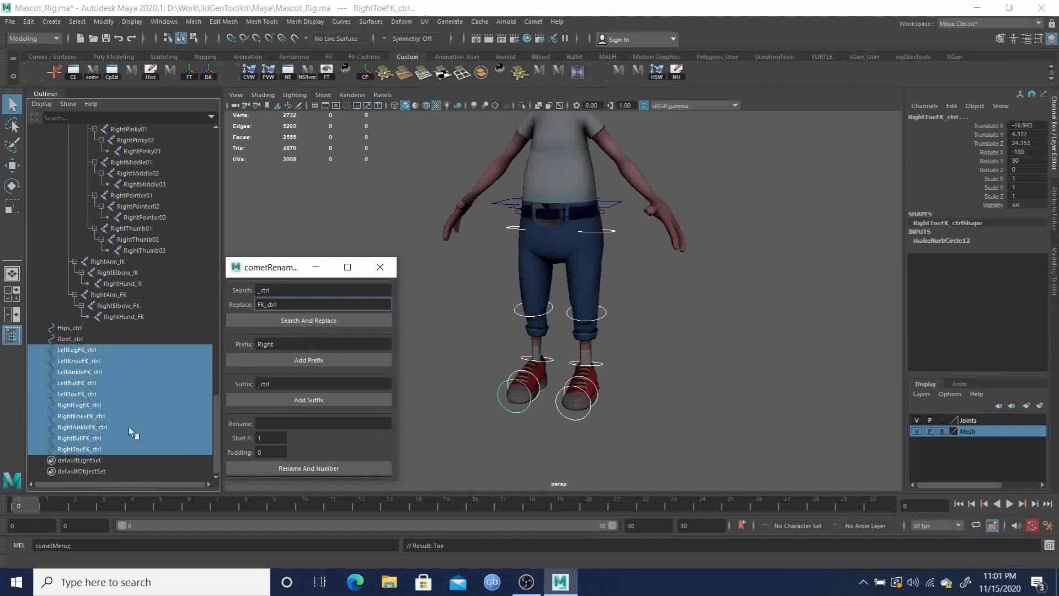
pyautogui.click(380, 267)
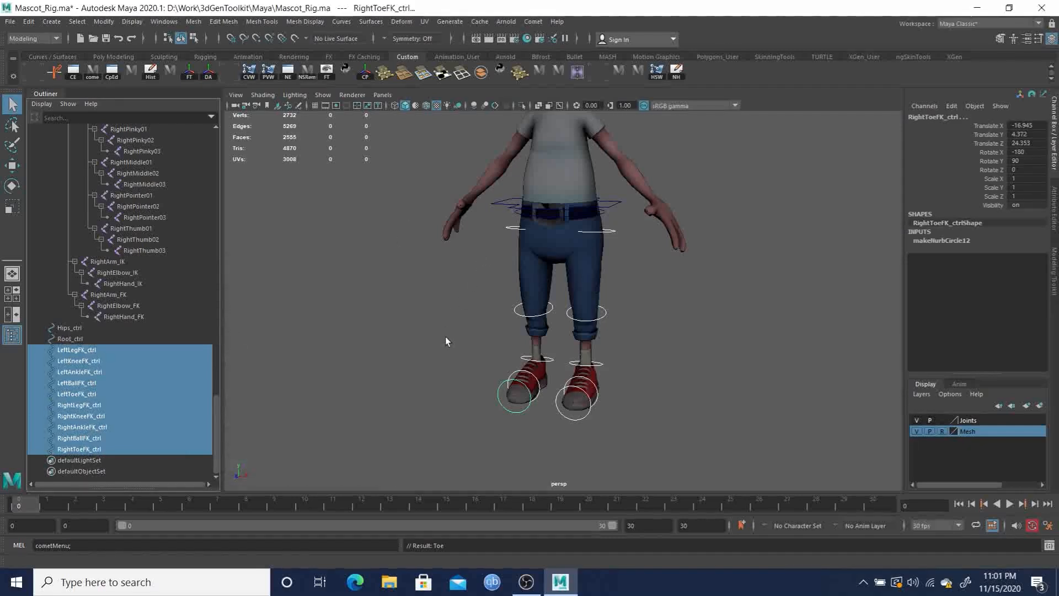
# Select the Spine01, Spine02, Chest, Neck and Head joints in the rig hierarchy
pyautogui.click(511, 270)
pyautogui.keyDown('alt'); pyautogui.moveTo(610, 313); pyautogui.dragTo(532, 255); pyautogui.keyUp('alt')
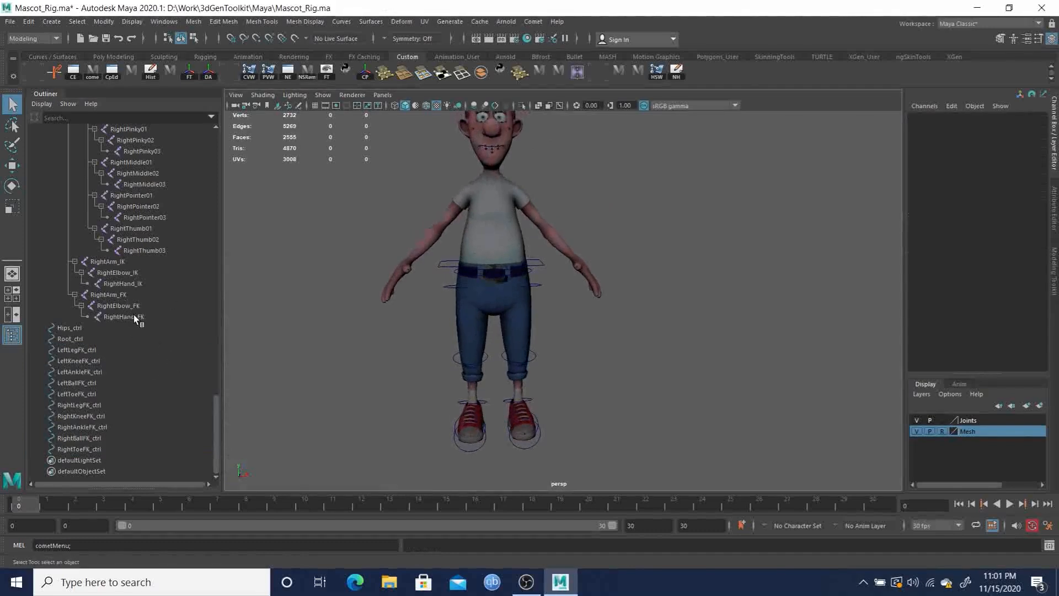
pyautogui.scroll(15, 134, 315)
pyautogui.scroll(-8, 141, 319)
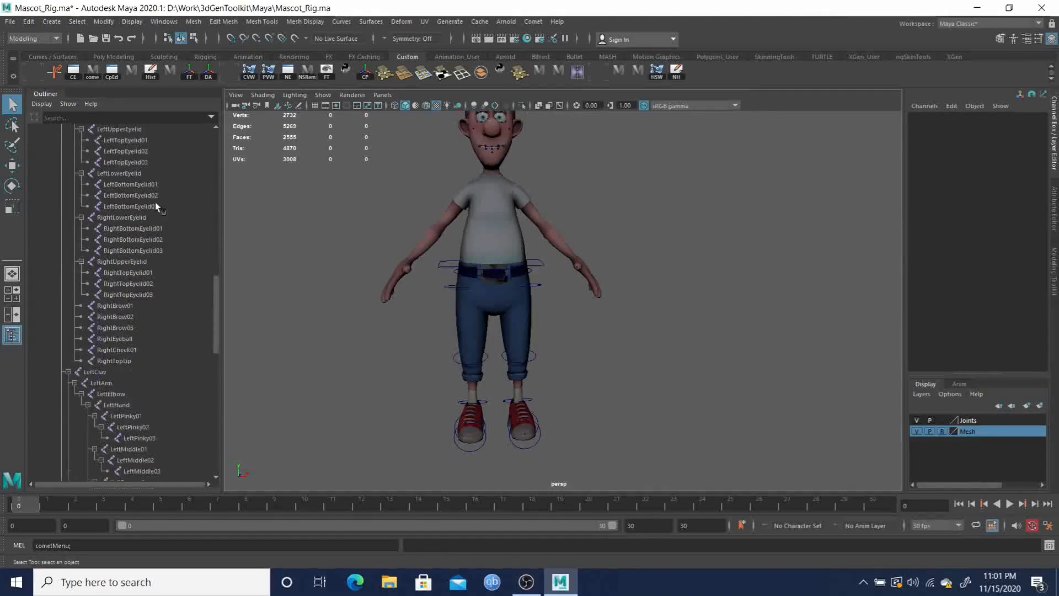
pyautogui.scroll(10, 158, 355)
pyautogui.keyDown('alt'); pyautogui.moveTo(618, 235); pyautogui.dragTo(552, 265); pyautogui.keyUp('alt')
pyautogui.keyDown('alt'); pyautogui.moveTo(449, 197); pyautogui.dragTo(449, 232, button='middle'); pyautogui.keyUp('alt')
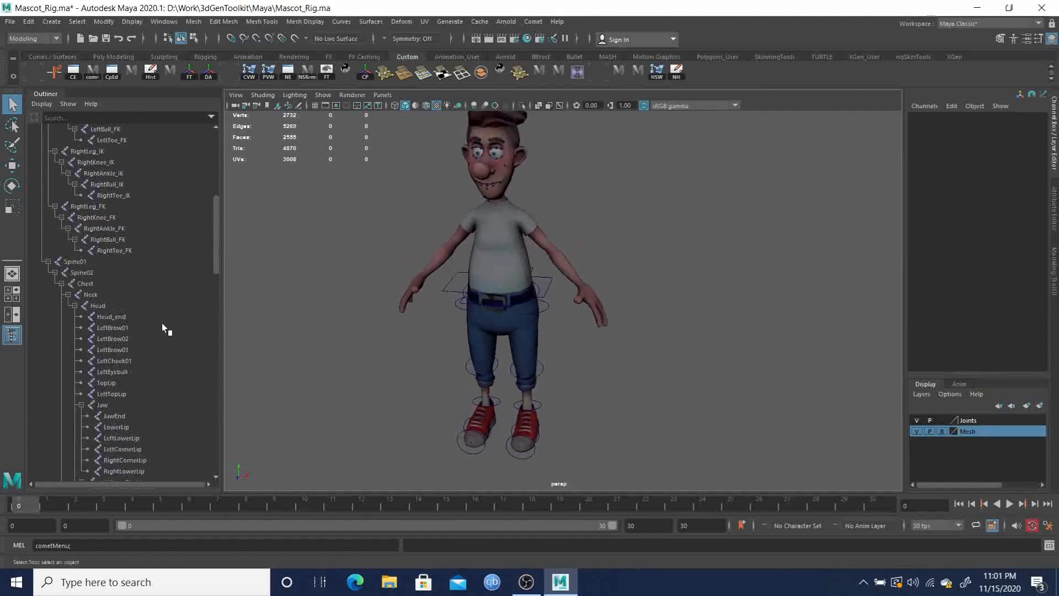
pyautogui.click(71, 260)
pyautogui.keyDown('shift'); pyautogui.click(85, 272); pyautogui.keyUp('shift')
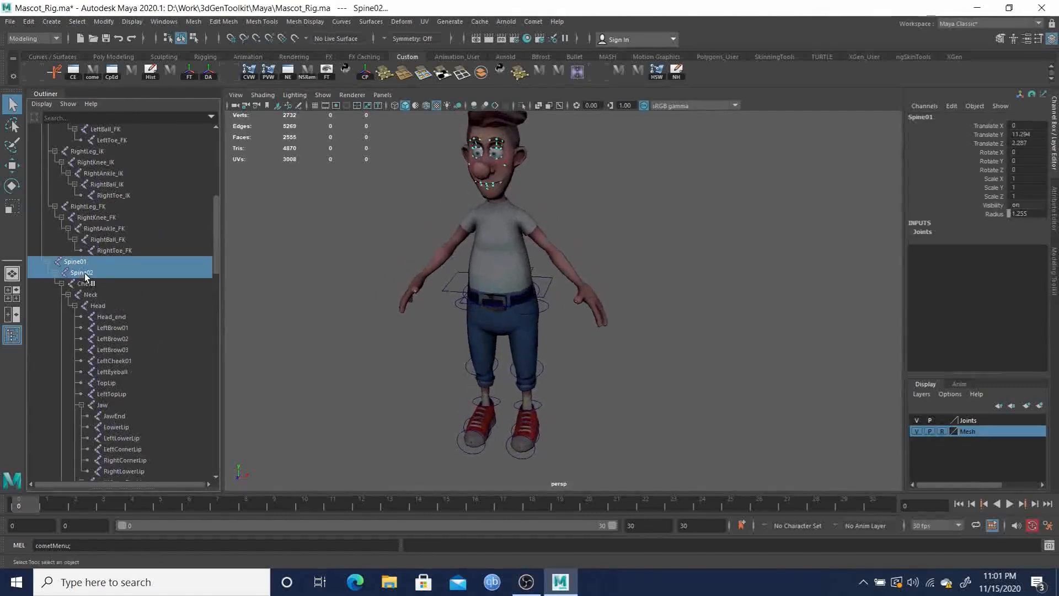
pyautogui.keyDown('shift'); pyautogui.click(86, 284); pyautogui.keyUp('shift')
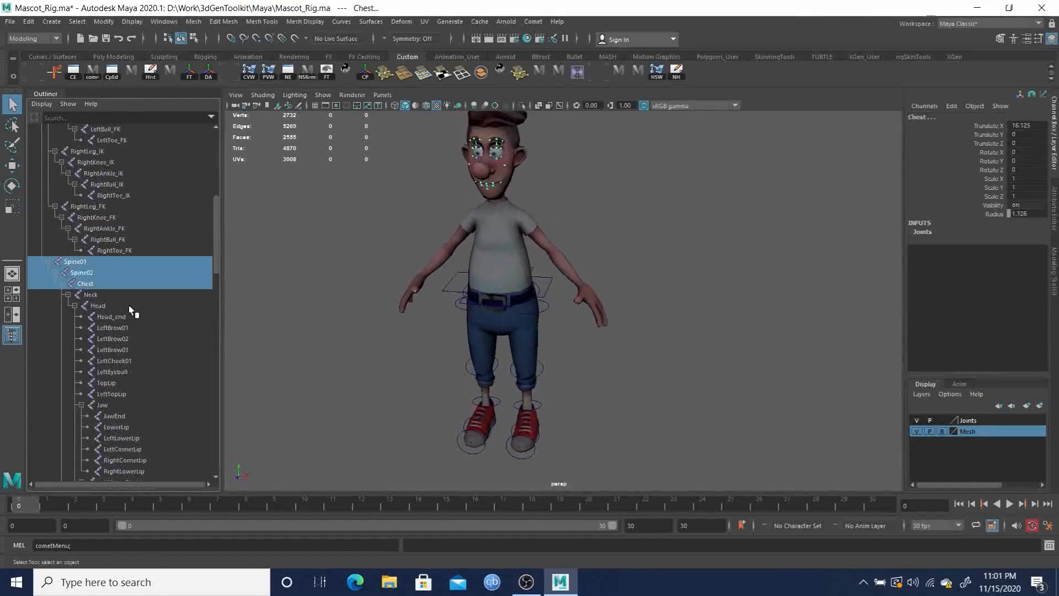
pyautogui.keyDown('shift'); pyautogui.click(91, 295); pyautogui.keyUp('shift')
pyautogui.keyDown('shift'); pyautogui.click(98, 304); pyautogui.keyUp('shift')
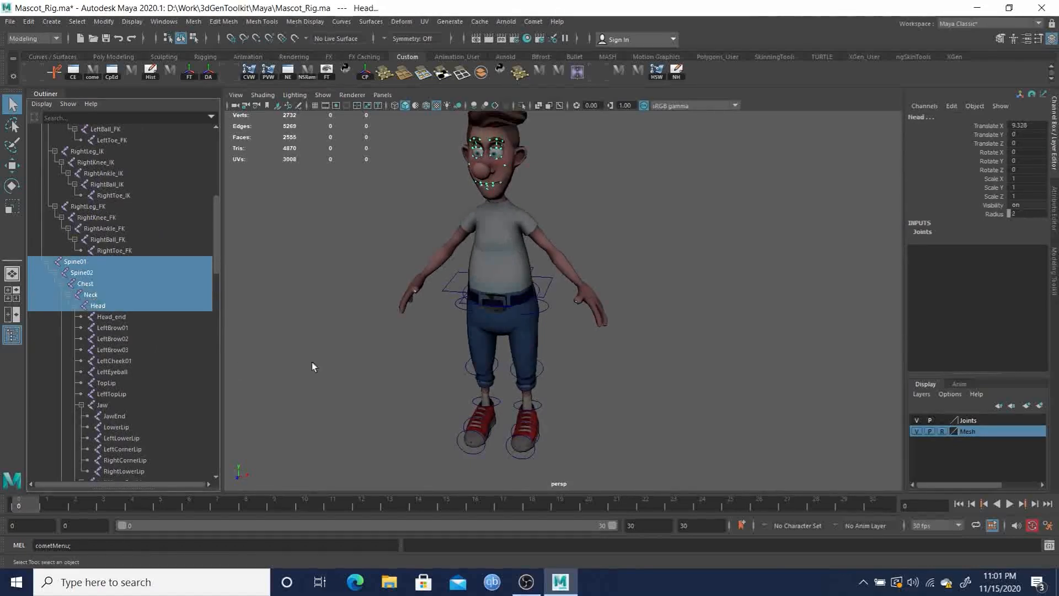
# Hide the Mesh display layer to expose the upper-body skeleton
pyautogui.keyDown('alt'); pyautogui.moveTo(566, 220); pyautogui.dragTo(648, 308); pyautogui.keyUp('alt')
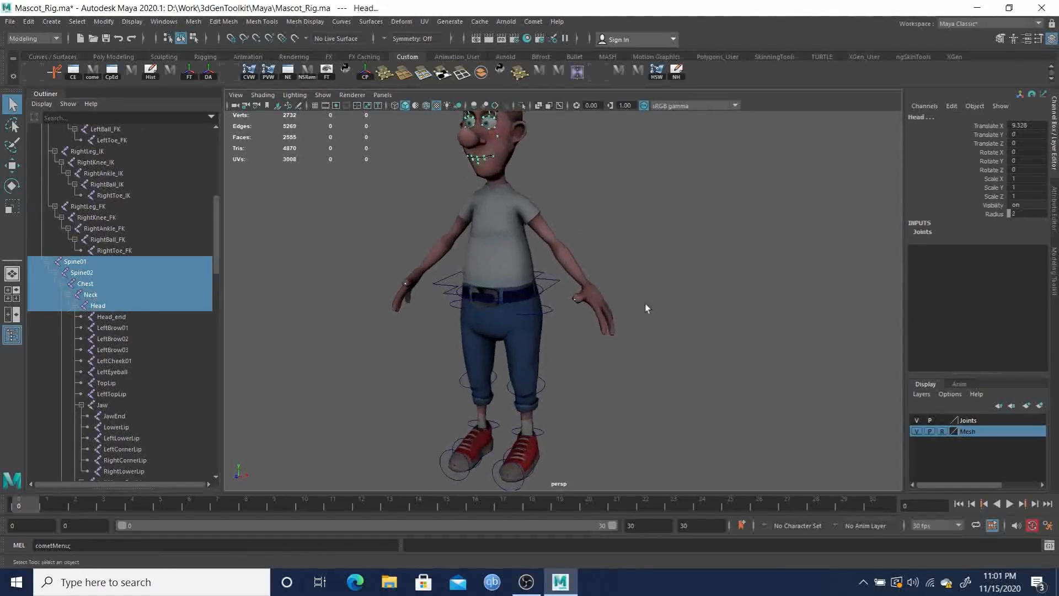
pyautogui.click(917, 432)
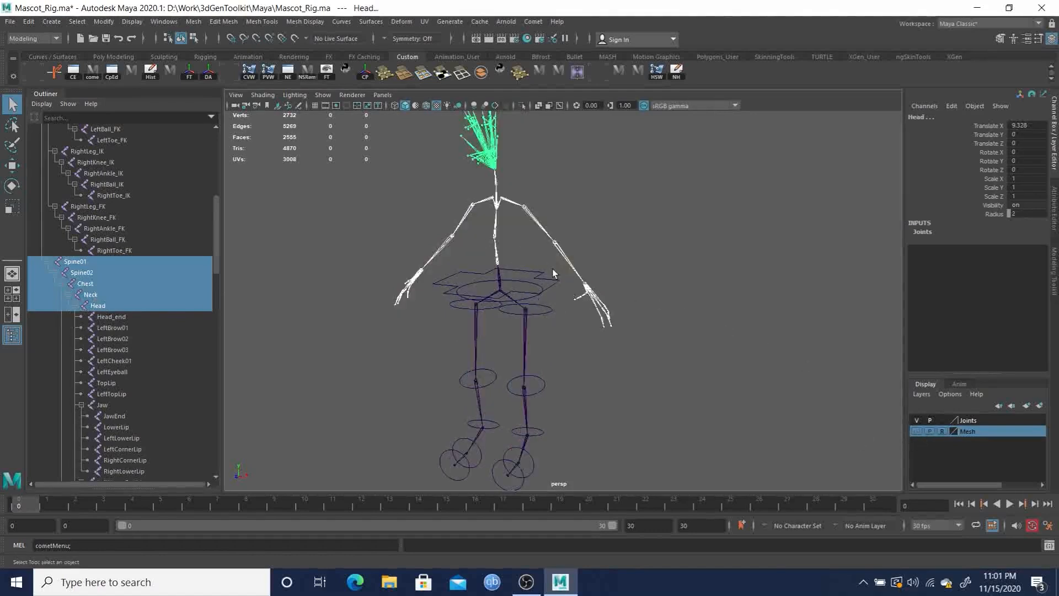
pyautogui.keyDown('alt'); pyautogui.moveTo(553, 269); pyautogui.dragTo(544, 301, button='middle'); pyautogui.keyUp('alt')
pyautogui.moveTo(530, 339)
pyautogui.keyDown('alt'); pyautogui.mouseDown()
pyautogui.moveTo(501, 330)
pyautogui.moveTo(535, 321)
pyautogui.mouseUp(); pyautogui.keyUp('alt')
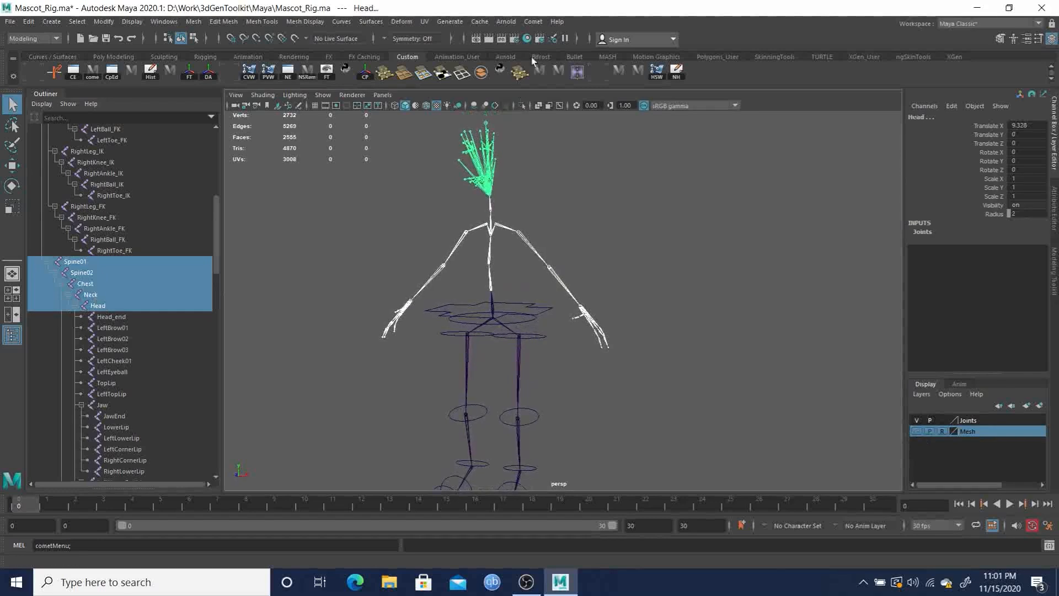
# Try to create Comet circleY control shapes on the selected spine, chest, neck and head joints
pyautogui.click(533, 22)
pyautogui.moveTo(544, 65)
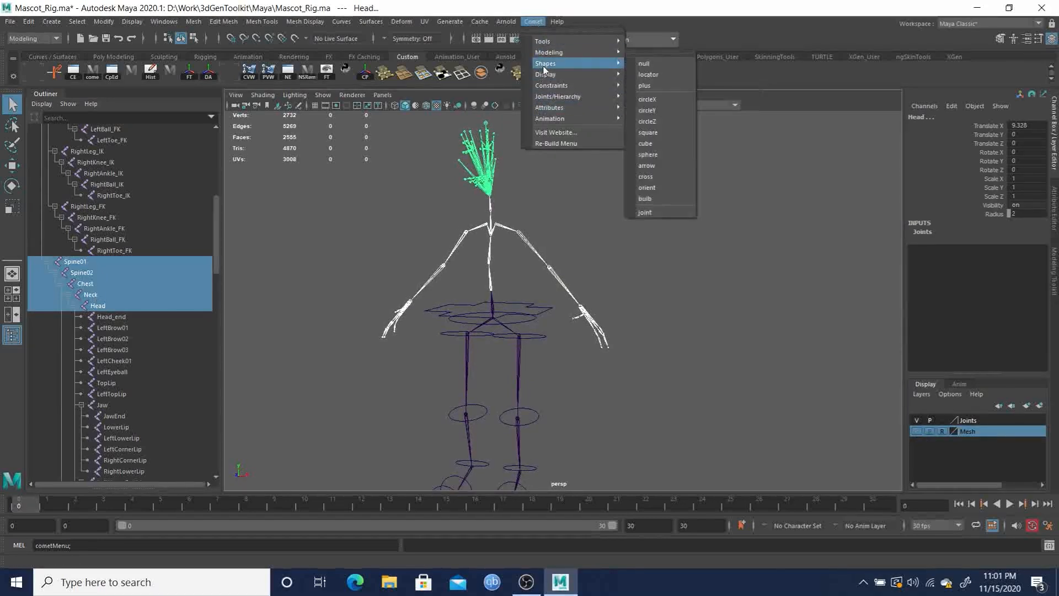
pyautogui.click(671, 111)
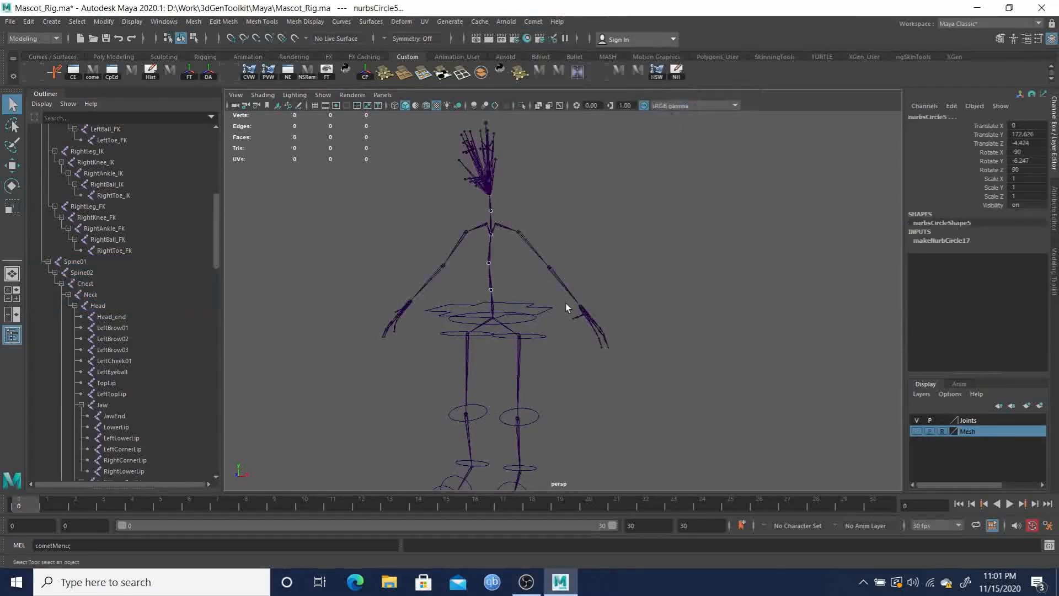
pyautogui.hotkey('ctrl', 'z')
# Create Comet circleX control shapes on the five selected joints from Spine01 to Head
pyautogui.click(533, 22)
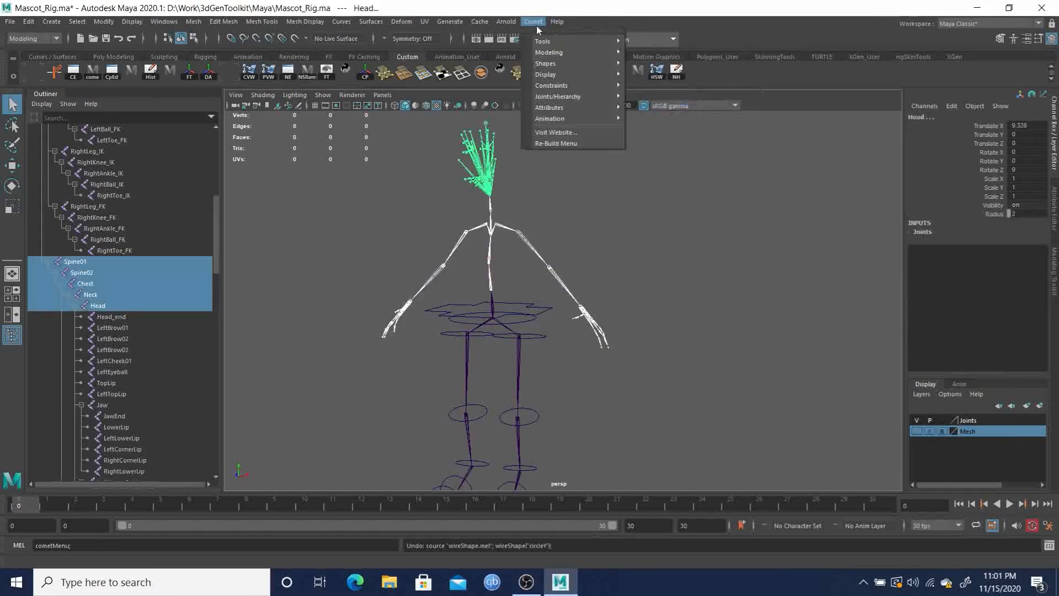
pyautogui.moveTo(565, 66)
pyautogui.click(663, 98)
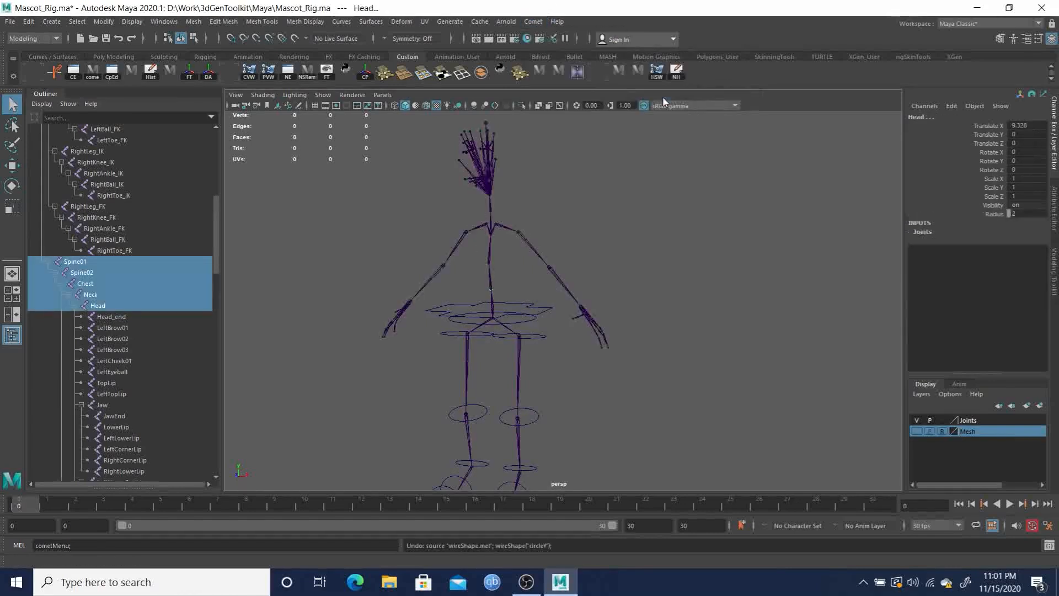
pyautogui.keyDown('alt'); pyautogui.moveTo(508, 329); pyautogui.dragTo(449, 289); pyautogui.keyUp('alt')
pyautogui.keyDown('alt'); pyautogui.moveTo(450, 290); pyautogui.dragTo(730, 379, button='right'); pyautogui.keyUp('alt')
pyautogui.keyDown('alt'); pyautogui.moveTo(607, 337); pyautogui.dragTo(539, 345); pyautogui.keyUp('alt')
pyautogui.keyDown('alt'); pyautogui.moveTo(485, 262); pyautogui.dragTo(554, 286); pyautogui.keyUp('alt')
pyautogui.keyDown('alt'); pyautogui.moveTo(473, 266); pyautogui.dragTo(482, 338, button='middle'); pyautogui.keyUp('alt')
pyautogui.keyDown('alt'); pyautogui.moveTo(482, 338); pyautogui.dragTo(359, 303, button='right'); pyautogui.keyUp('alt')
pyautogui.keyDown('alt'); pyautogui.moveTo(359, 303); pyautogui.dragTo(494, 306); pyautogui.keyUp('alt')
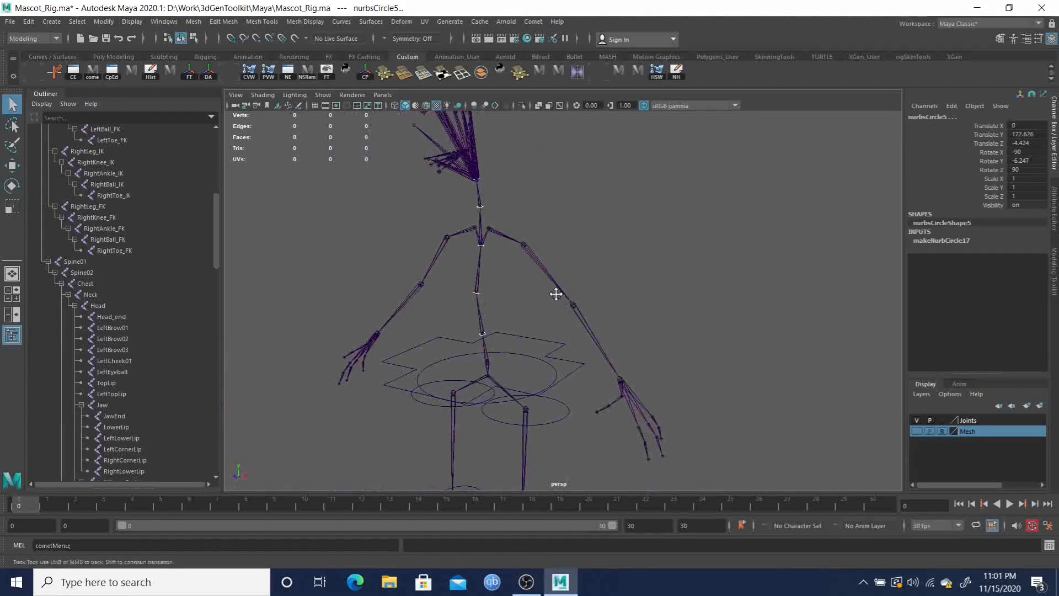
pyautogui.keyDown('alt'); pyautogui.moveTo(556, 297); pyautogui.dragTo(441, 400); pyautogui.keyUp('alt')
# Rename the new curves nurbsCircle1 and nurbsCircle2 to Spine01 and Spine02
pyautogui.scroll(-15, 82, 428)
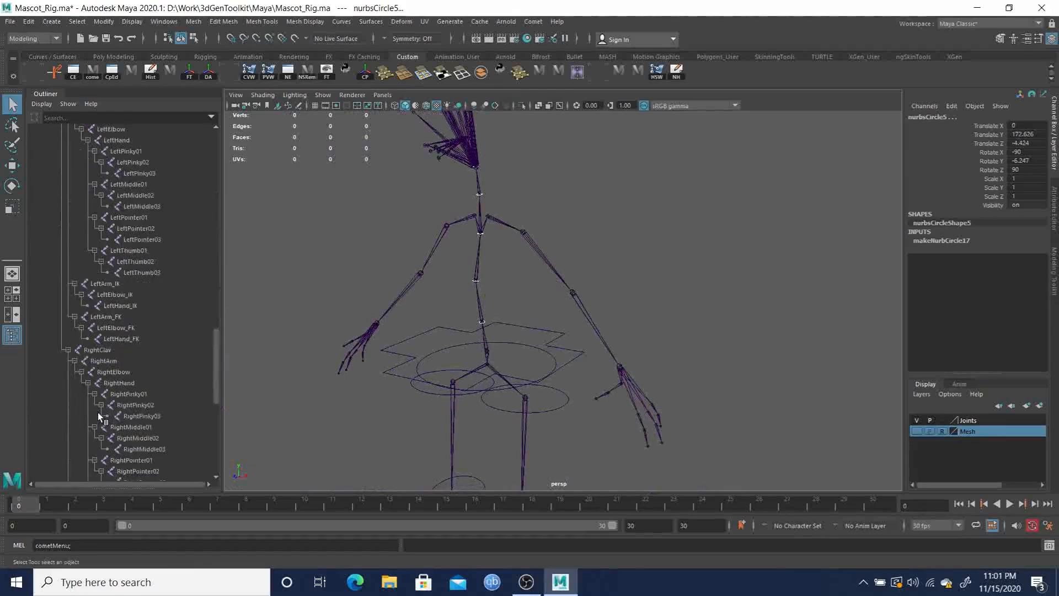
pyautogui.keyDown('shift'); pyautogui.click(101, 409); pyautogui.keyUp('shift')
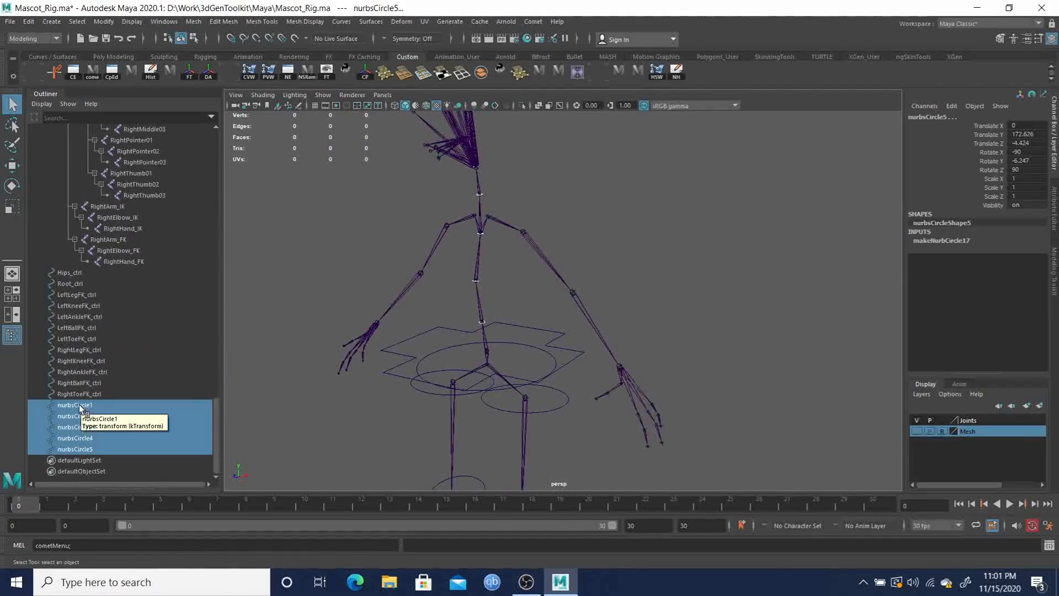
pyautogui.click(78, 405)
pyautogui.doubleClick(79, 405)
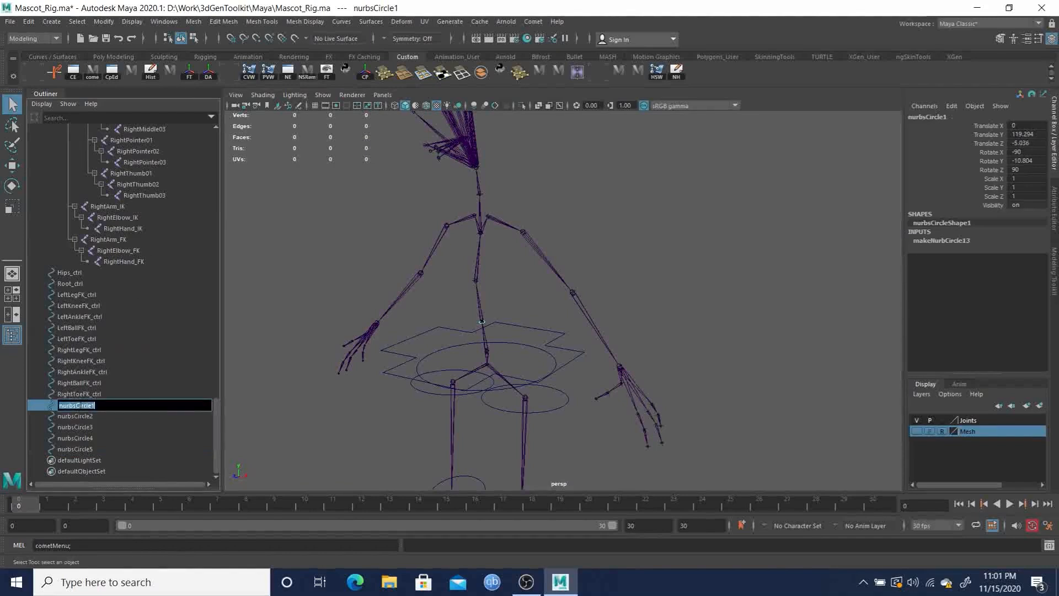
pyautogui.write('Spine01')
pyautogui.press('Return')
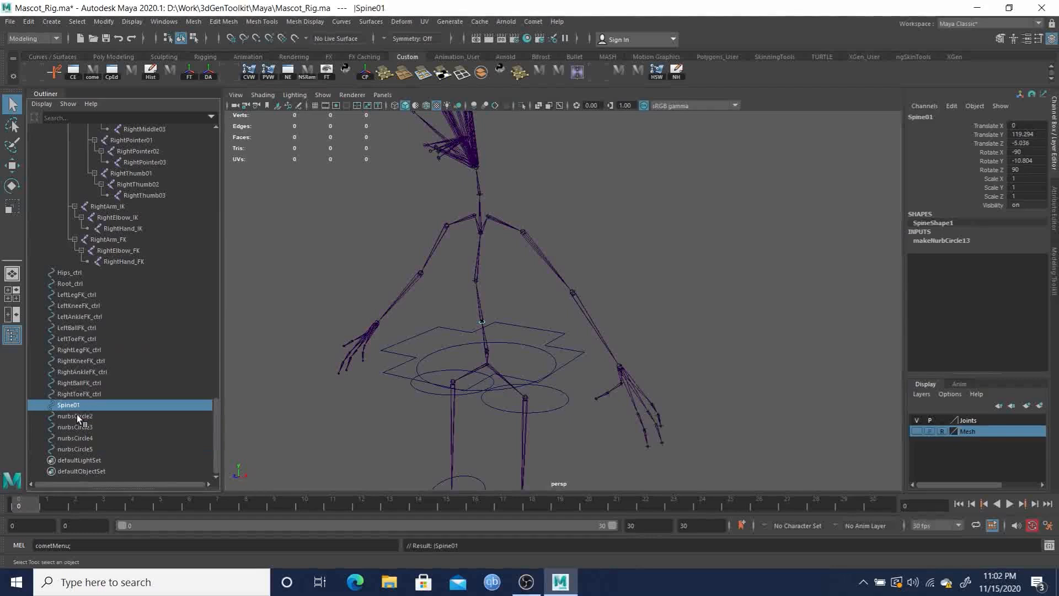
pyautogui.doubleClick(77, 416)
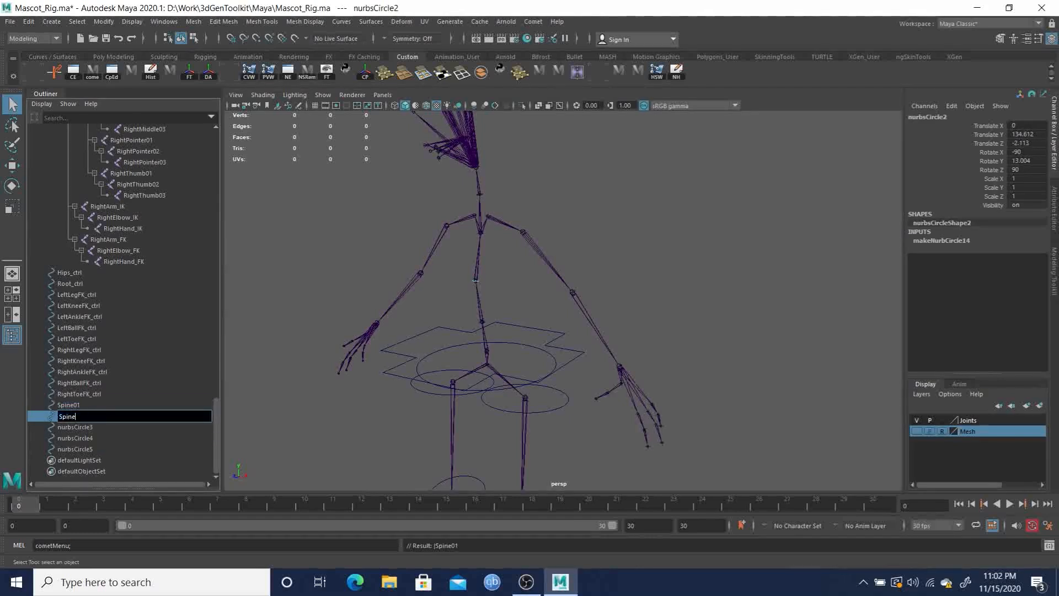
pyautogui.press('Return')
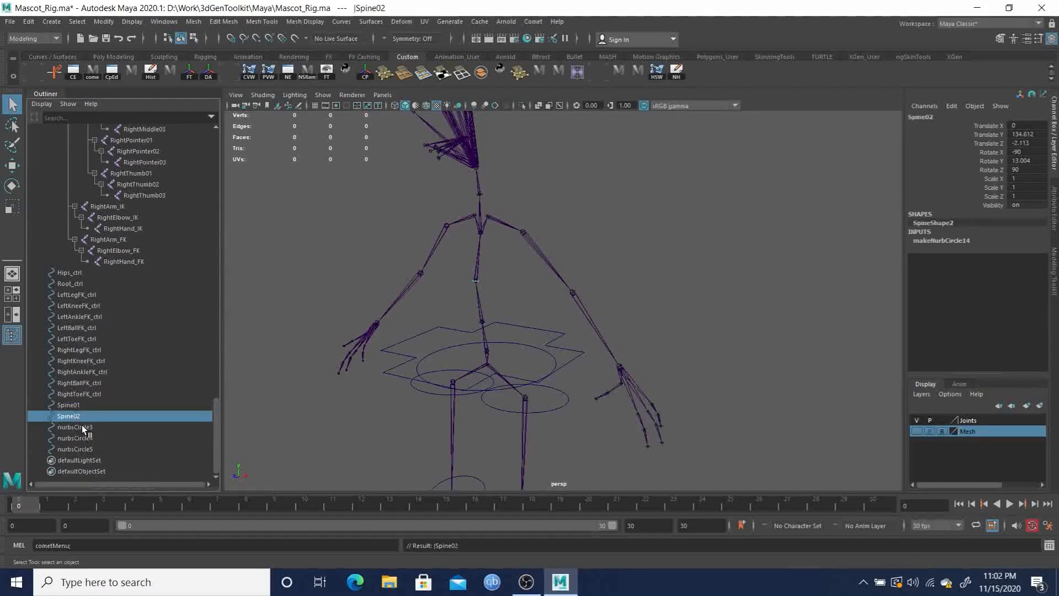
# Rename the curve nurbsCircle3 to Chest
pyautogui.doubleClick(81, 427)
pyautogui.write('Cheset')
pyautogui.press('Return')
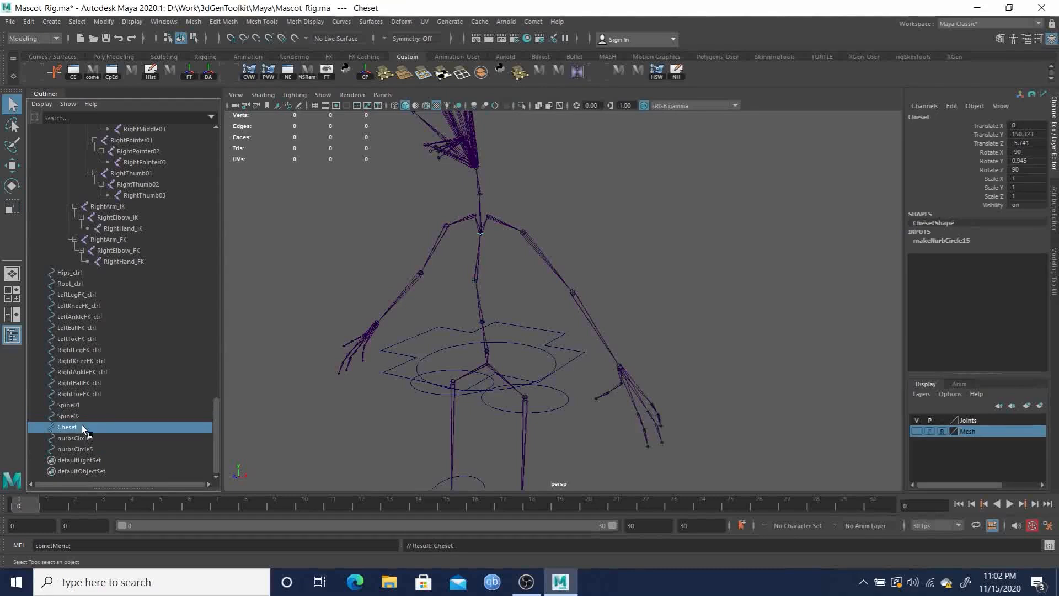
pyautogui.doubleClick(74, 427)
pyautogui.write('Ch')
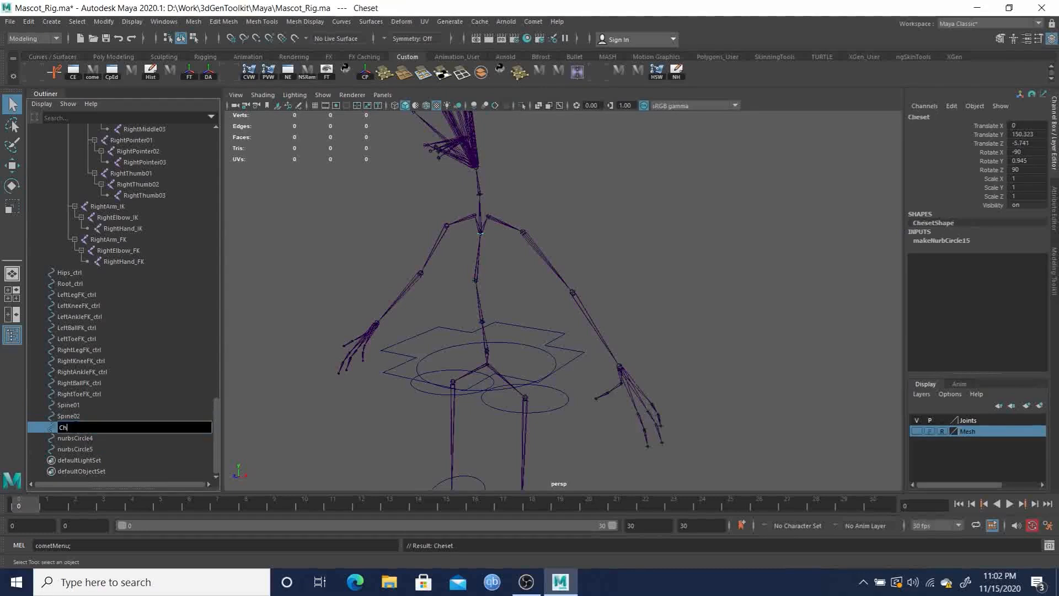
pyautogui.write('est')
pyautogui.press('Return')
# Rename the curves nurbsCircle4 and nurbsCircle5 to Neck and Head
pyautogui.click(78, 439)
pyautogui.doubleClick(78, 440)
pyautogui.write('Neck')
pyautogui.press('Return')
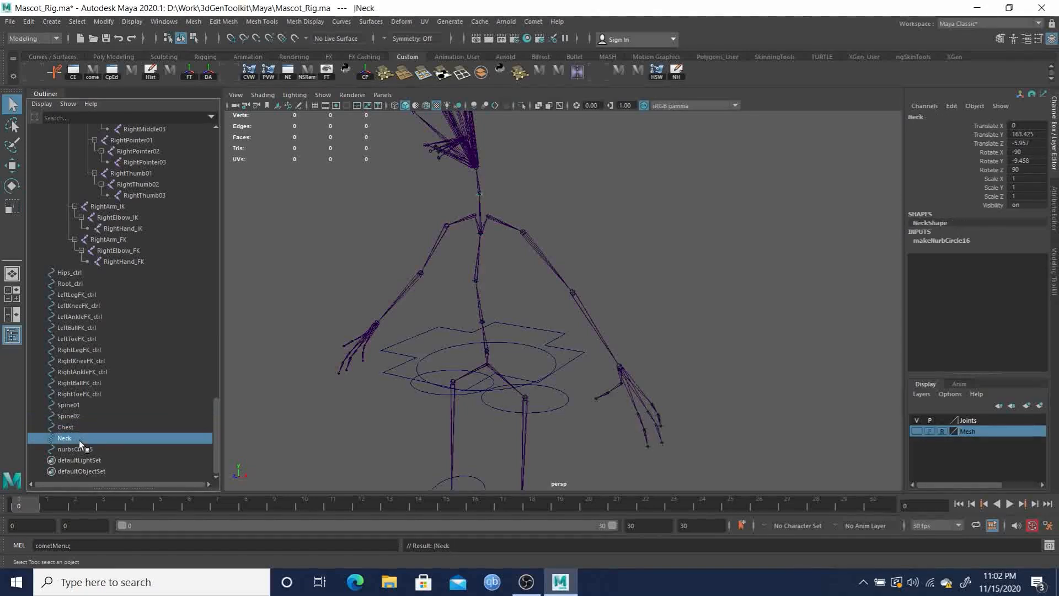
pyautogui.click(79, 451)
pyautogui.doubleClick(79, 452)
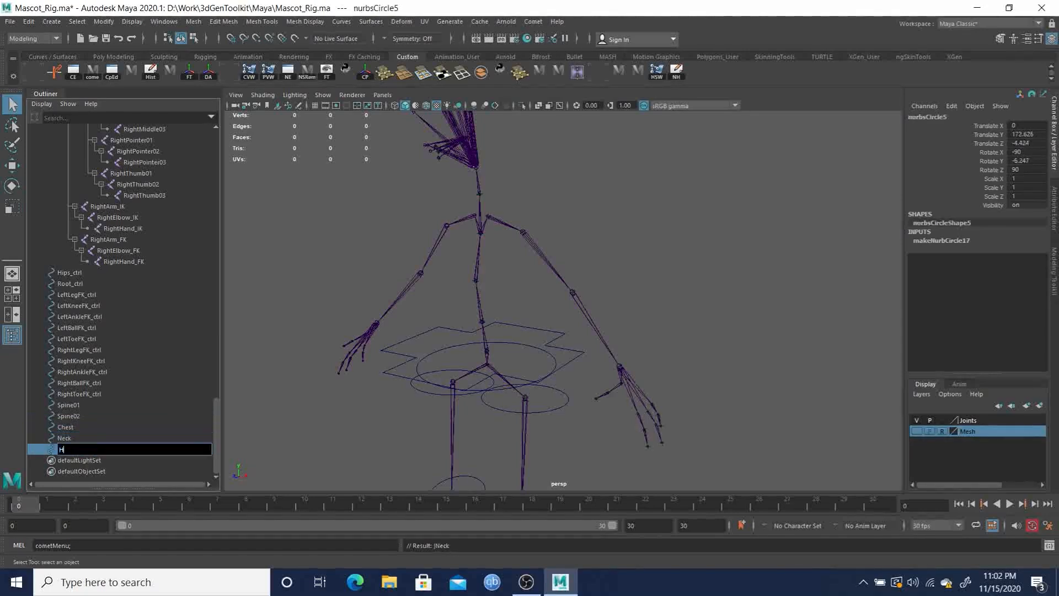
pyautogui.write('Head')
pyautogui.press('Return')
# Add the suffix _ctrl to the five spine, chest, neck and head curves with cometRename, and move its window clear of the character
pyautogui.click(66, 405)
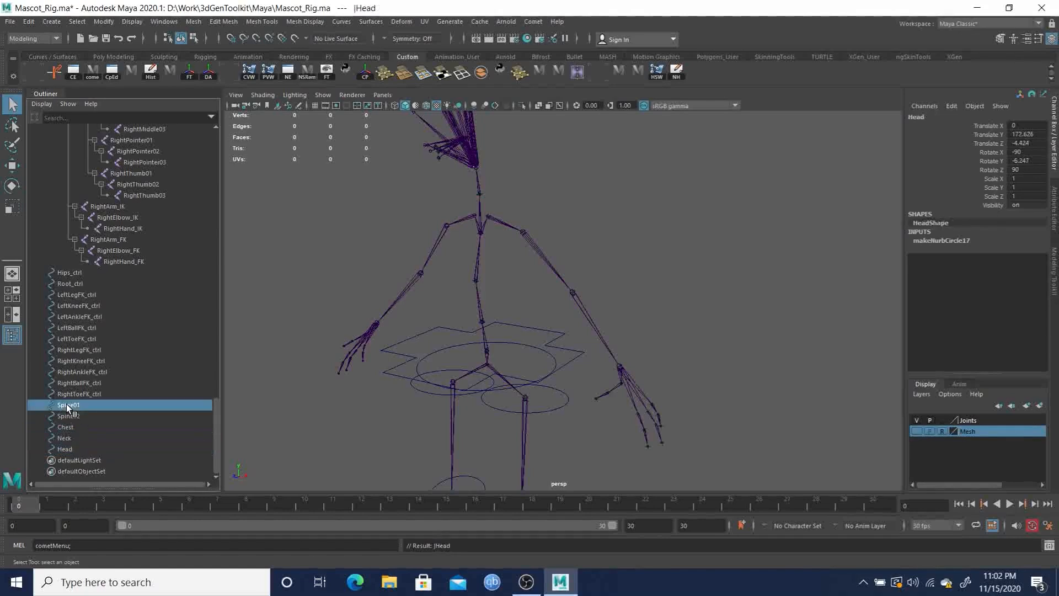
pyautogui.keyDown('shift'); pyautogui.click(70, 448); pyautogui.keyUp('shift')
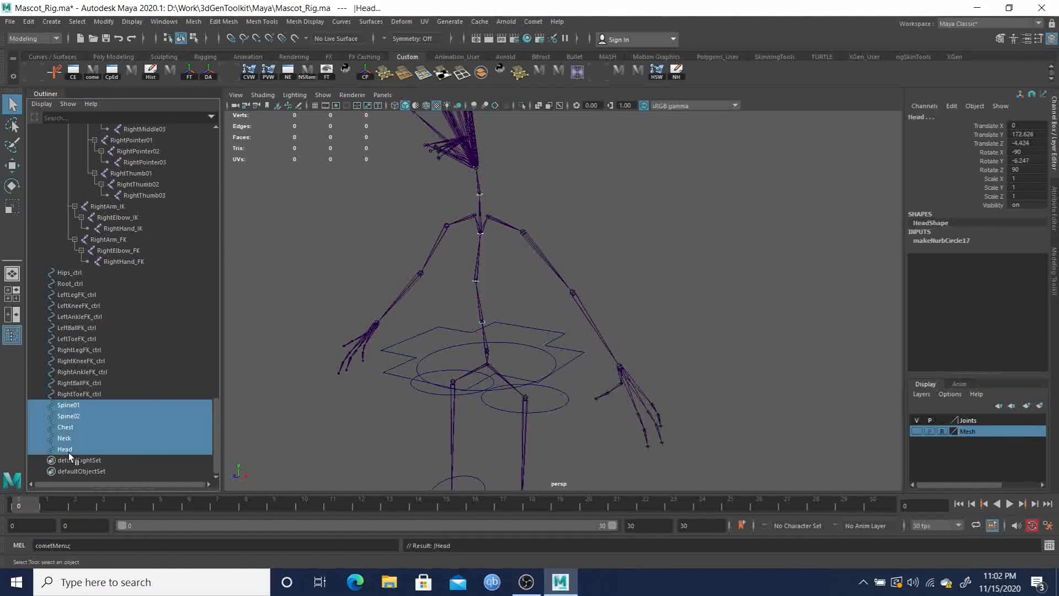
pyautogui.click(533, 21)
pyautogui.click(662, 41)
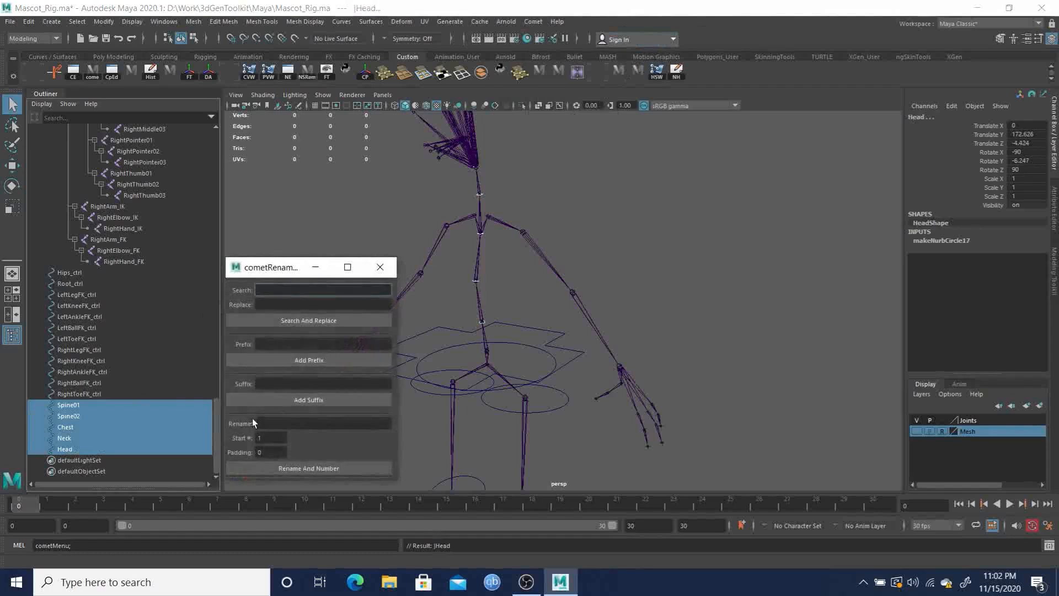
pyautogui.click(274, 384)
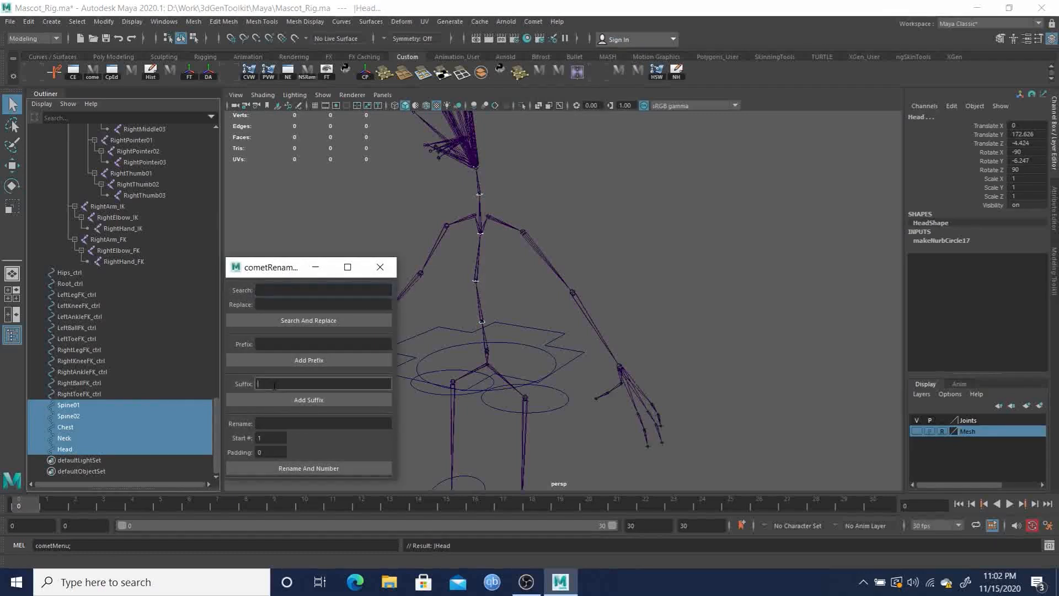
pyautogui.write('_ctrl')
pyautogui.press('Return')
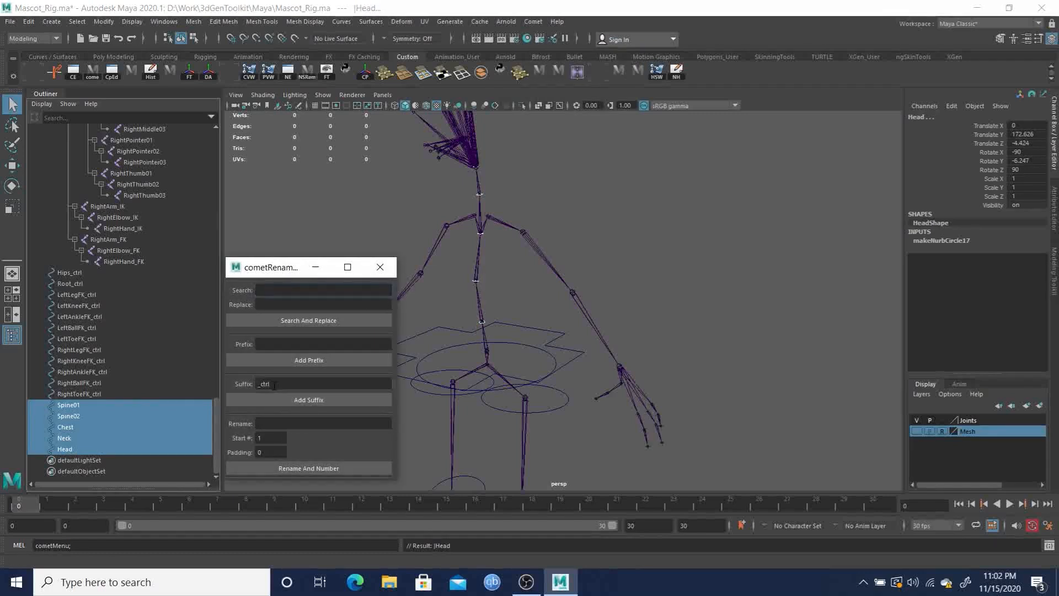
pyautogui.click(302, 401)
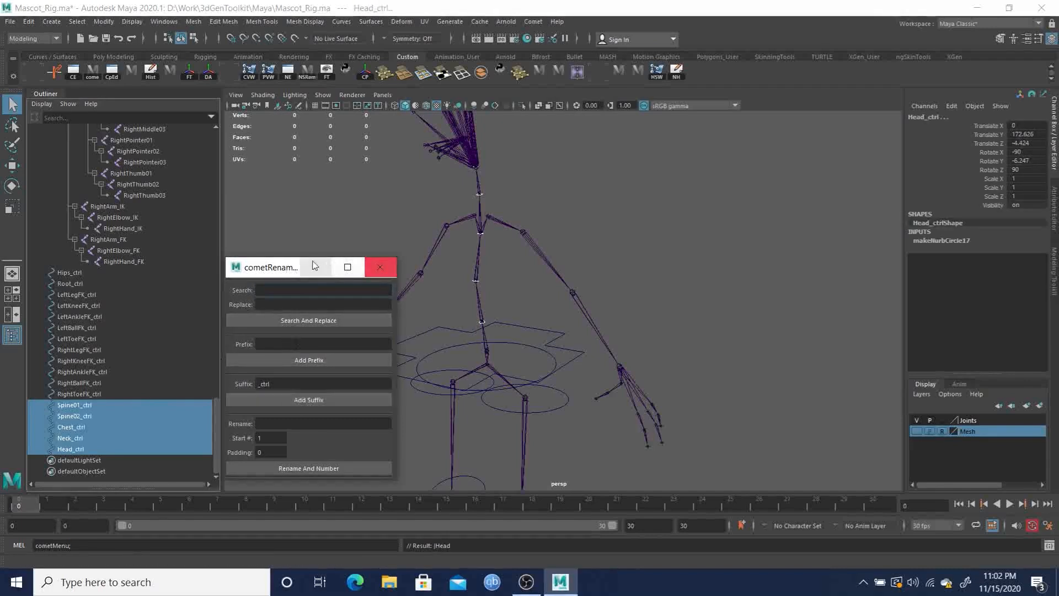
pyautogui.moveTo(278, 270); pyautogui.dragTo(779, 128)
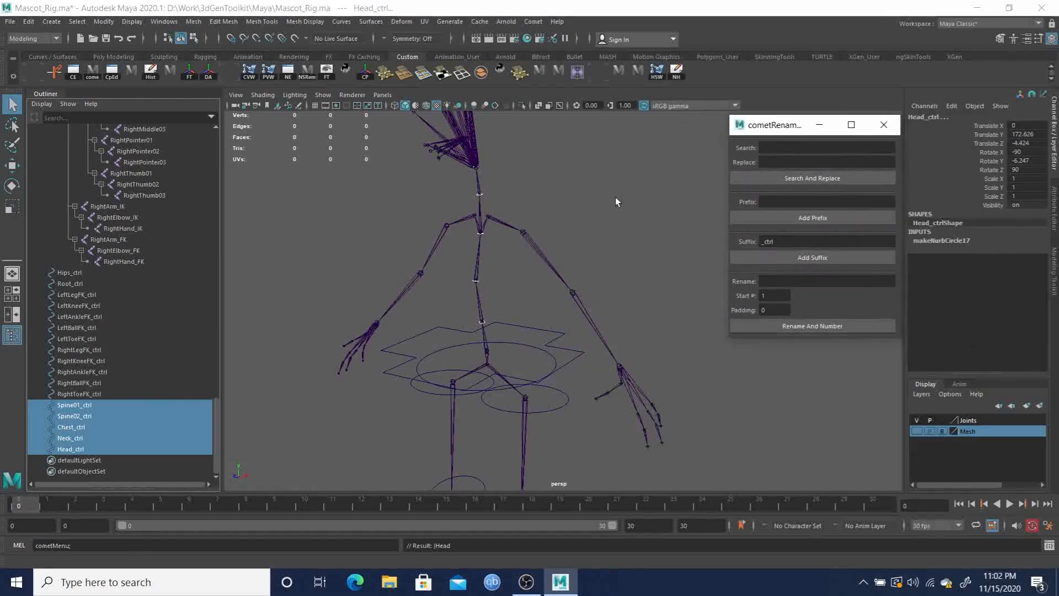
# Scale up the control vertices of all five upper-body controls together and show the Mesh layer again
pyautogui.keyDown('alt'); pyautogui.moveTo(546, 326); pyautogui.dragTo(522, 307); pyautogui.keyUp('alt')
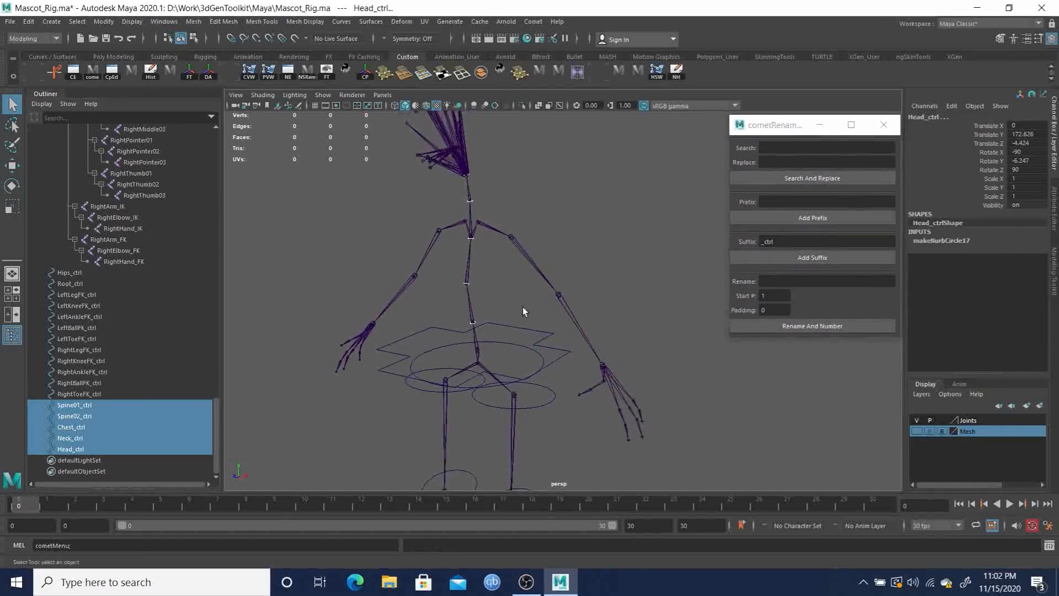
pyautogui.press('F8')
pyautogui.moveTo(352, 141); pyautogui.dragTo(491, 334)
pyautogui.press('r')
pyautogui.moveTo(545, 376); pyautogui.dragTo(575, 340, button='middle')
pyautogui.click(917, 432)
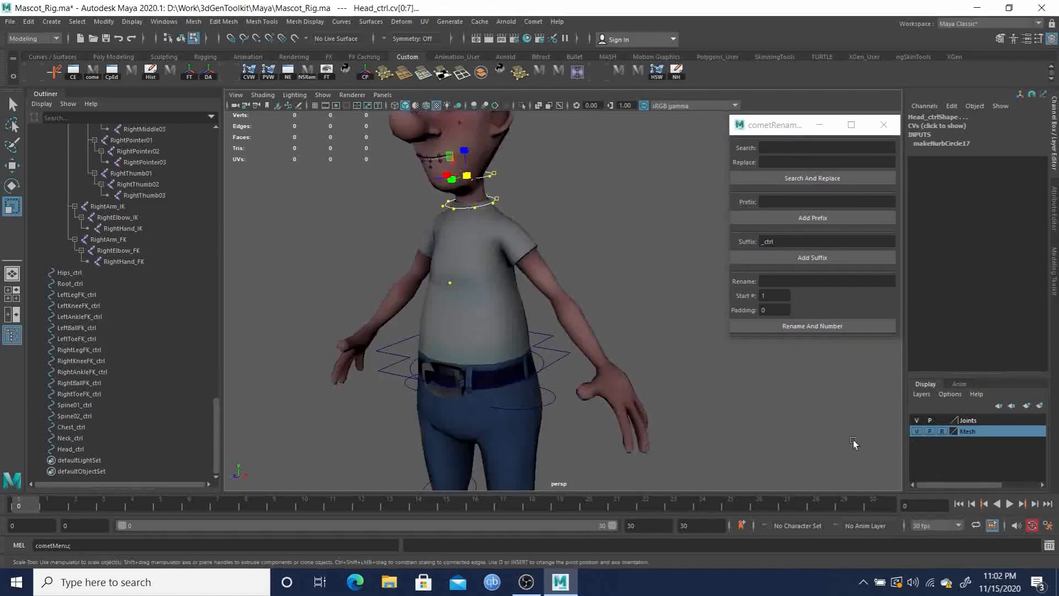
# Try to enlarge the control vertices of all five upper-body controls further against the visible mesh
pyautogui.moveTo(614, 376); pyautogui.dragTo(708, 322, button='middle')
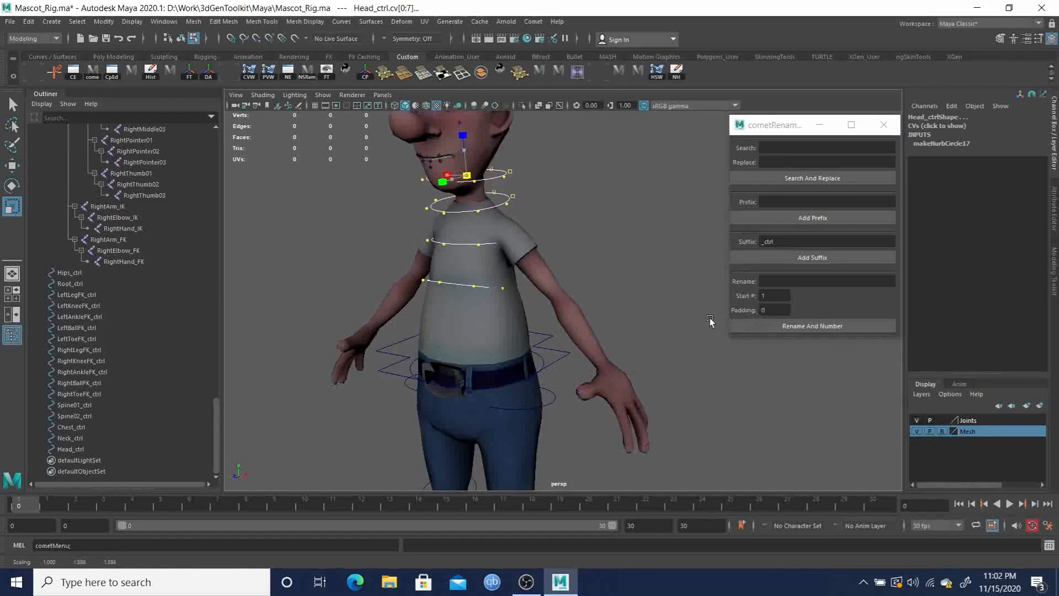
pyautogui.hotkey('ctrl', 'z')
pyautogui.keyDown('alt'); pyautogui.moveTo(514, 273); pyautogui.dragTo(478, 271, button='middle'); pyautogui.keyUp('alt')
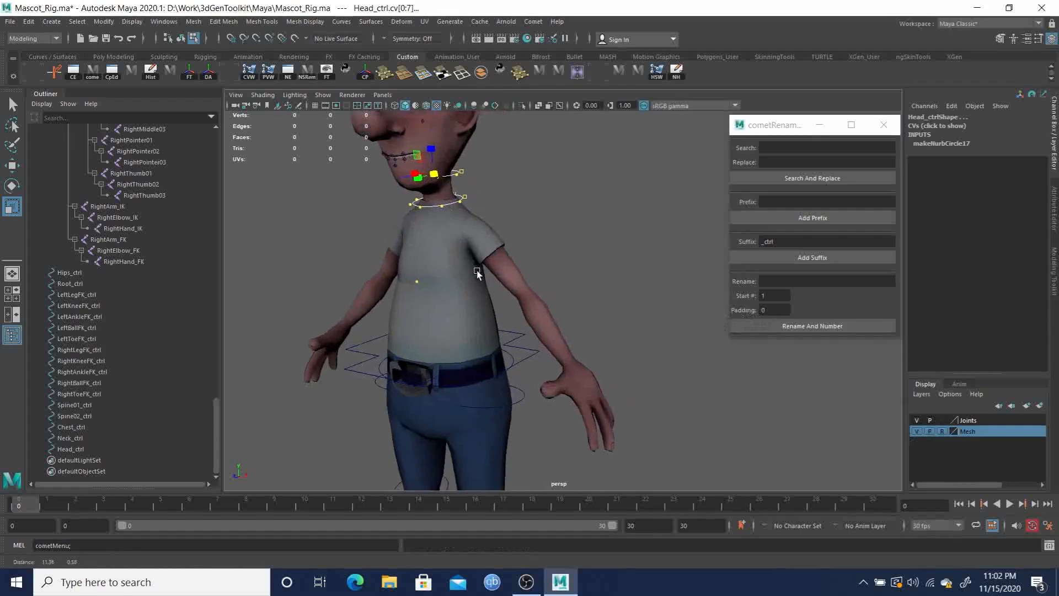
# Undo the last enlargements of the five upper-body controls and scale their control vertices up together again by a smaller amount
pyautogui.keyDown('alt'); pyautogui.moveTo(478, 270); pyautogui.dragTo(422, 244, button='right'); pyautogui.keyUp('alt')
pyautogui.keyDown('alt'); pyautogui.moveTo(422, 244); pyautogui.dragTo(364, 219); pyautogui.keyUp('alt')
pyautogui.moveTo(484, 213); pyautogui.dragTo(622, 221)
pyautogui.hotkey('ctrl', 'z')
pyautogui.hotkey('ctrl', 'z')
pyautogui.hotkey('ctrl', 'z')
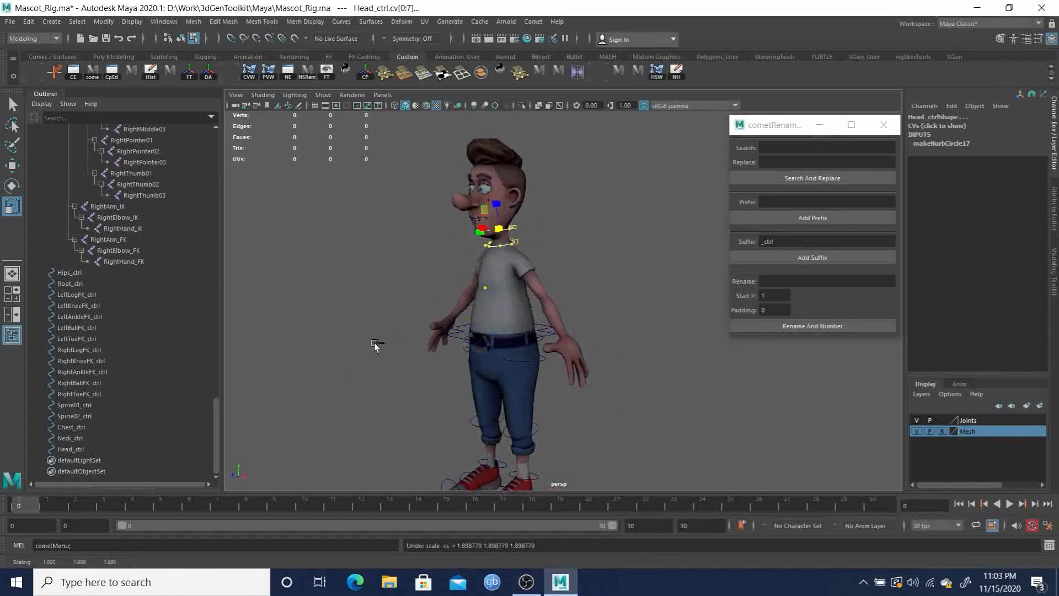
pyautogui.moveTo(356, 311); pyautogui.dragTo(534, 313, button='middle')
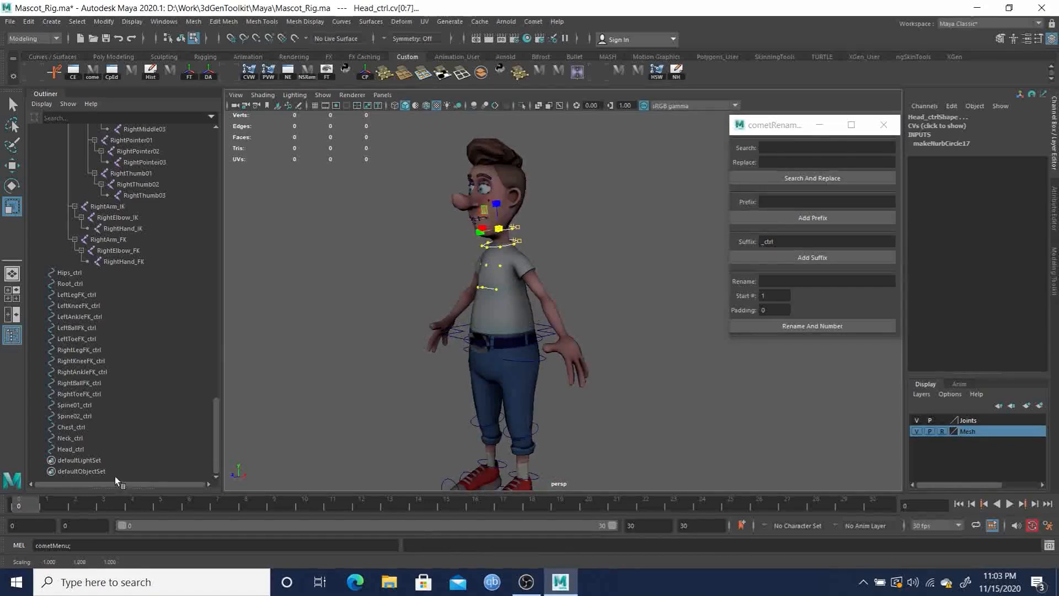
# Delete the Head_ctrl curve and select the Spine01_ctrl, Spine02_ctrl and Chest_ctrl curves
pyautogui.click(71, 449)
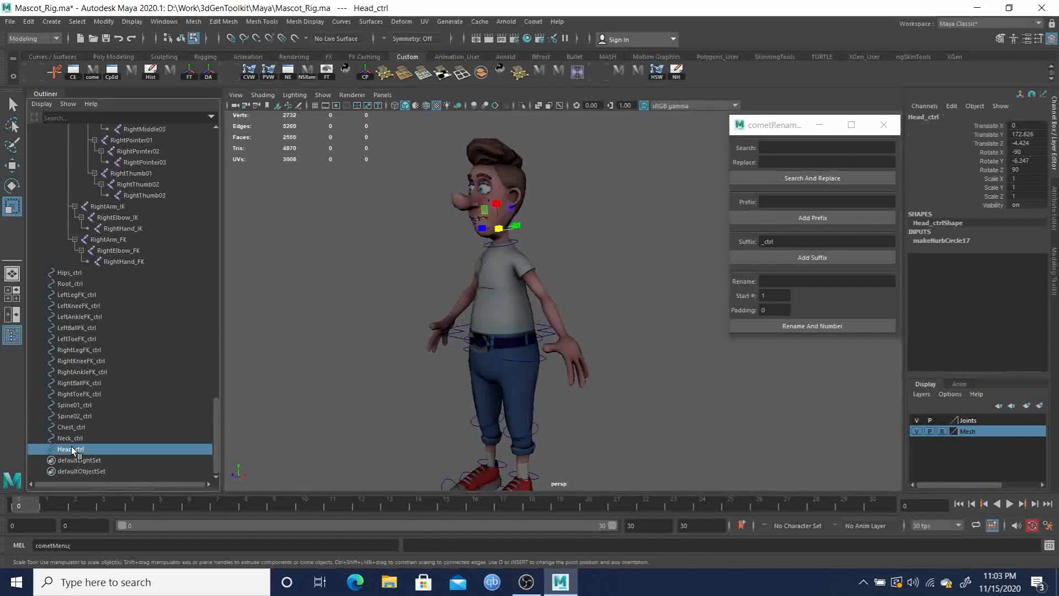
pyautogui.press('Delete')
pyautogui.click(74, 438)
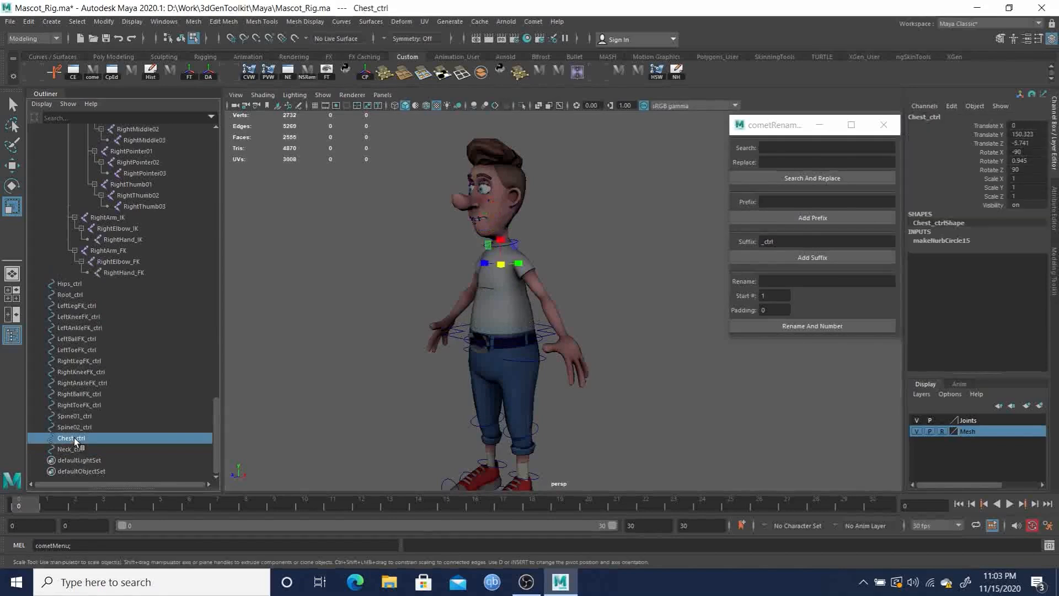
pyautogui.click(82, 416)
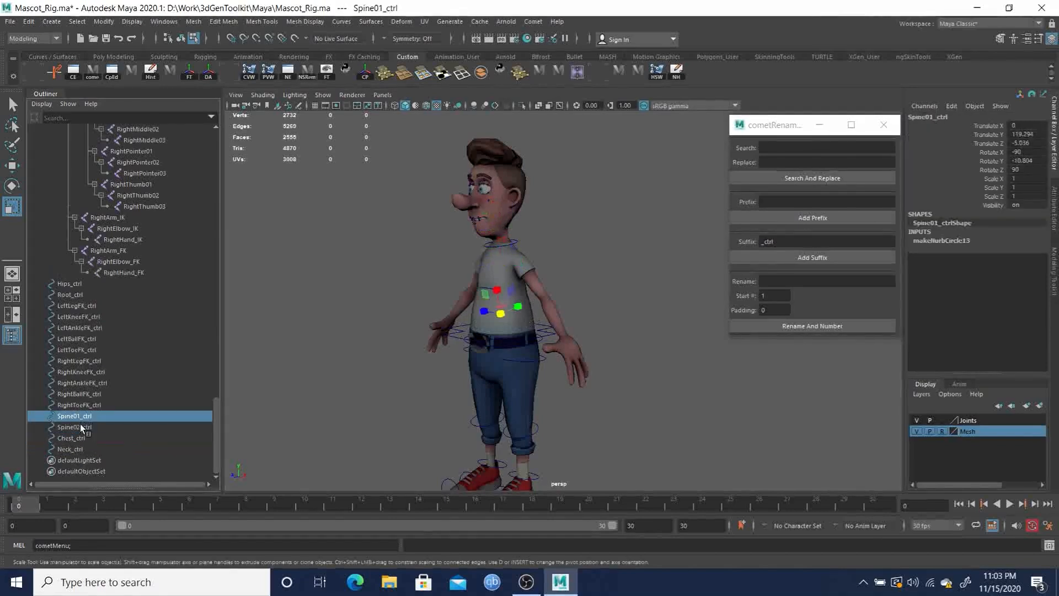
pyautogui.keyDown('shift'); pyautogui.click(75, 437); pyautogui.keyUp('shift')
# Try to enlarge the selected spine and chest controls as whole objects, and undo it
pyautogui.press('e')
pyautogui.moveTo(450, 421); pyautogui.dragTo(591, 401, button='middle')
pyautogui.hotkey('ctrl', 'z')
pyautogui.press('r')
pyautogui.hotkey('ctrl', 'z')
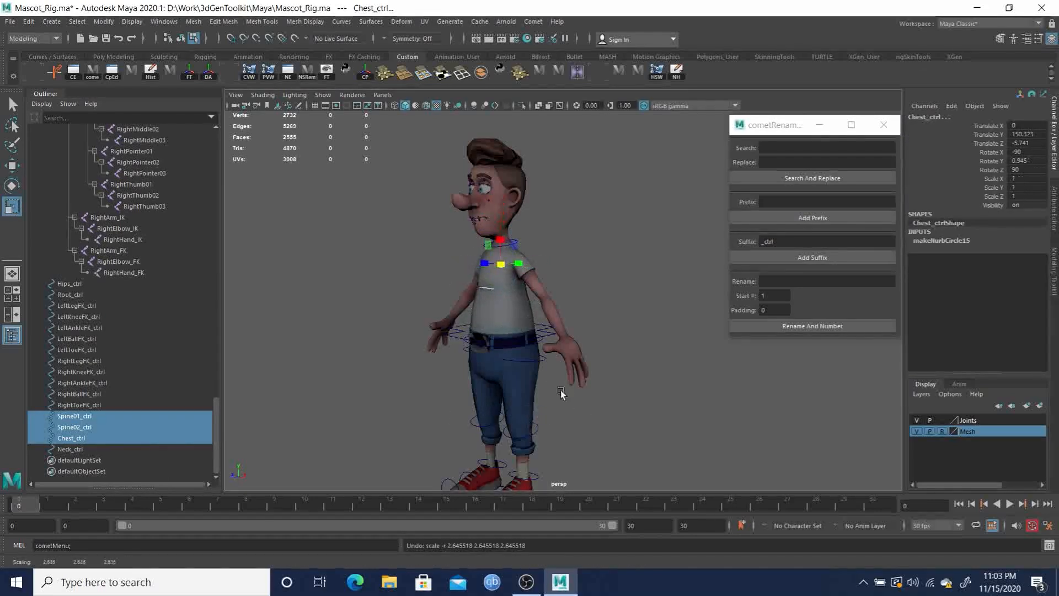
# Scale up the control vertices of Spine01_ctrl, Spine02_ctrl and Chest_ctrl together so the rings surround the torso outside the shirt
pyautogui.press('F8')
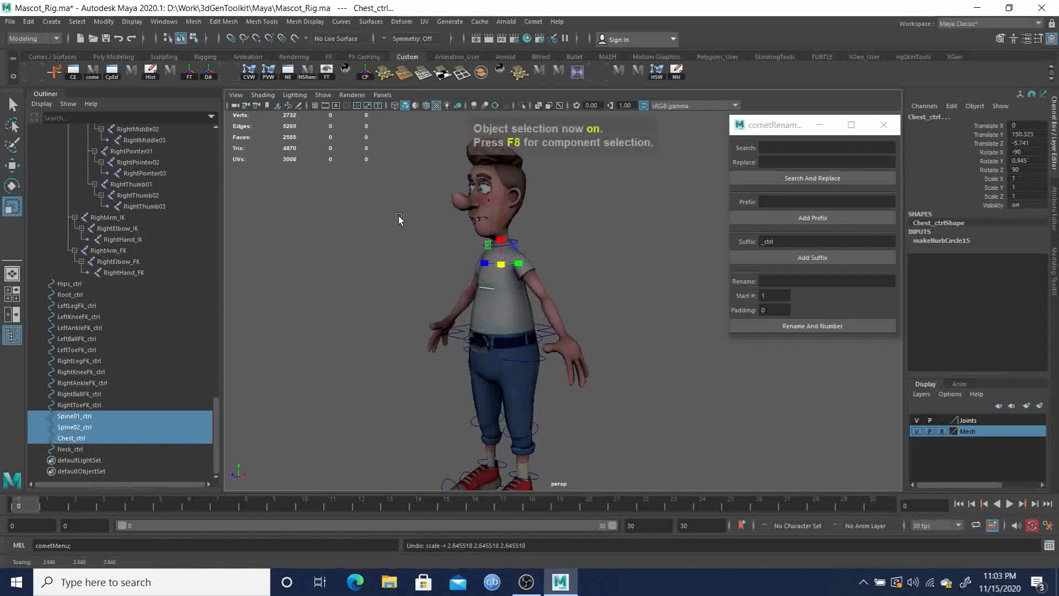
pyautogui.press('F8')
pyautogui.moveTo(378, 195); pyautogui.dragTo(643, 424)
pyautogui.moveTo(643, 422); pyautogui.dragTo(727, 384, button='middle')
pyautogui.keyDown('alt'); pyautogui.moveTo(728, 384); pyautogui.dragTo(644, 381); pyautogui.keyUp('alt')
pyautogui.keyDown('alt'); pyautogui.moveTo(644, 381); pyautogui.dragTo(498, 348, button='middle'); pyautogui.keyUp('alt')
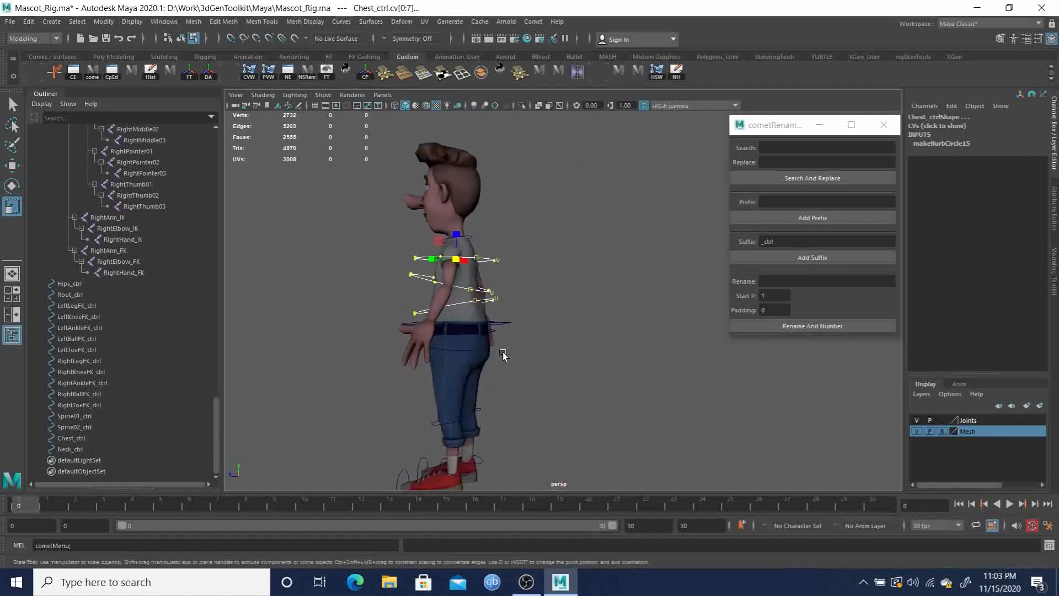
pyautogui.keyDown('alt'); pyautogui.moveTo(498, 349); pyautogui.dragTo(598, 397, button='right'); pyautogui.keyUp('alt')
pyautogui.keyDown('alt'); pyautogui.moveTo(598, 398); pyautogui.dragTo(601, 370); pyautogui.keyUp('alt')
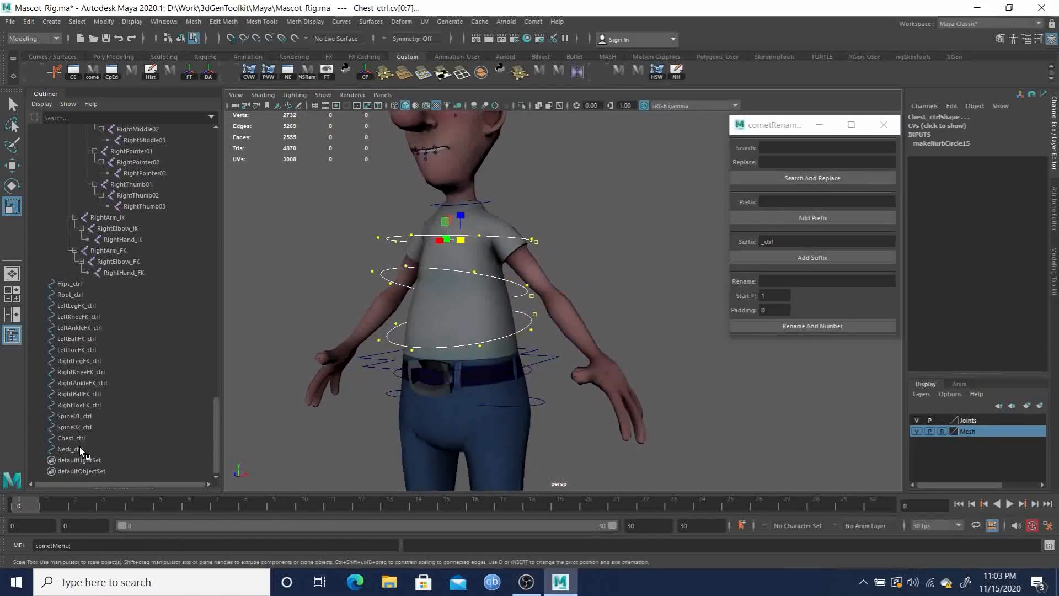
# Narrow the control vertices of Chest_ctrl from front to back so the ring fits the chest more closely
pyautogui.click(71, 438)
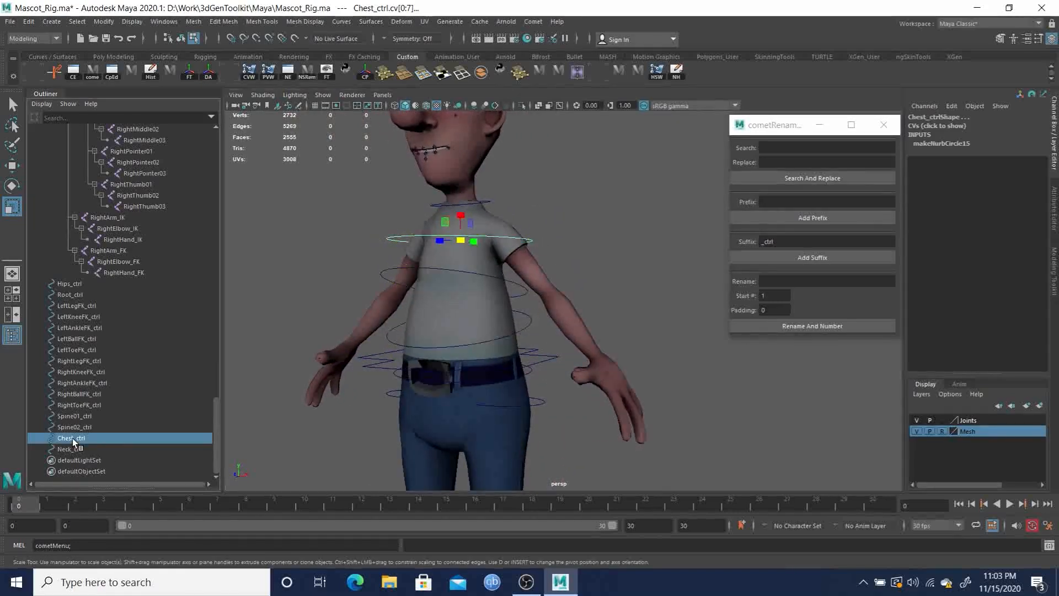
pyautogui.keyDown('alt'); pyautogui.moveTo(348, 354); pyautogui.dragTo(394, 306); pyautogui.keyUp('alt')
pyautogui.press('F8')
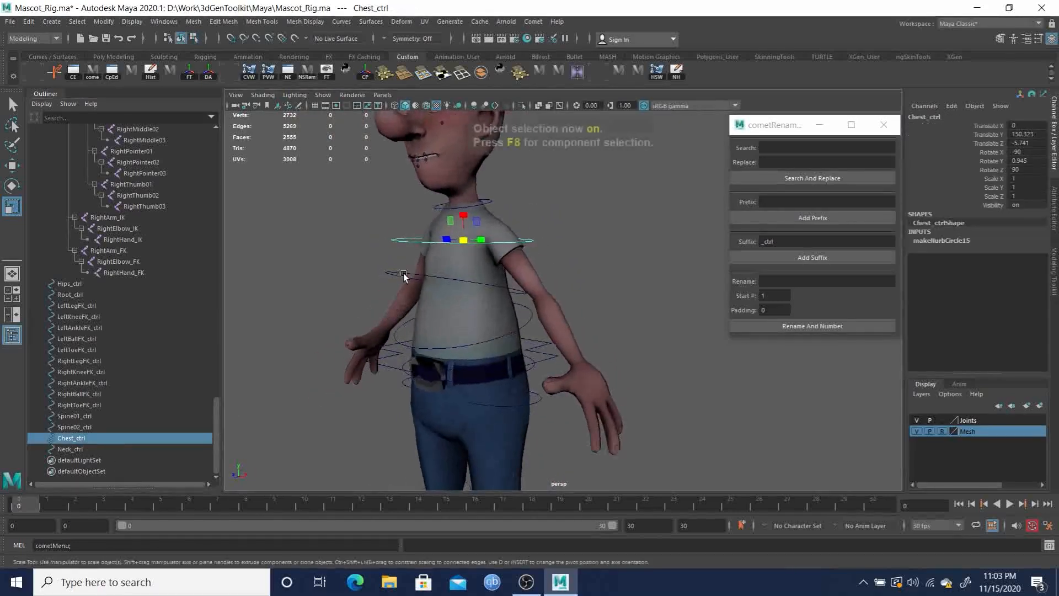
pyautogui.press('F8')
pyautogui.keyDown('alt'); pyautogui.moveTo(522, 279); pyautogui.dragTo(419, 210); pyautogui.keyUp('alt')
pyautogui.moveTo(391, 175); pyautogui.dragTo(621, 291)
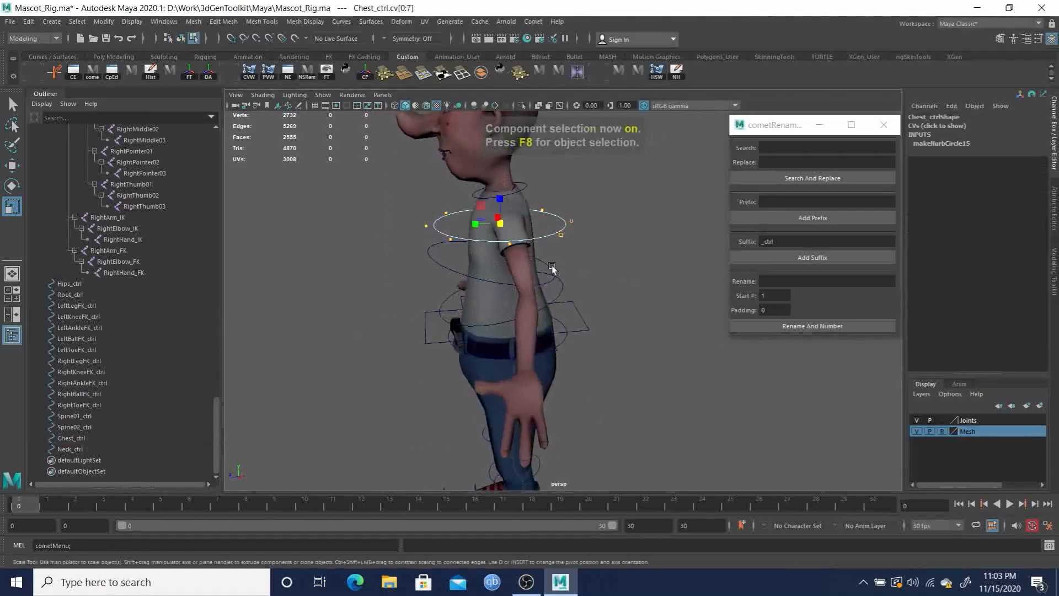
pyautogui.moveTo(475, 224); pyautogui.dragTo(442, 264)
# Rotate the control vertices of Spine02_ctrl until its ring lies level around the torso
pyautogui.press('q')
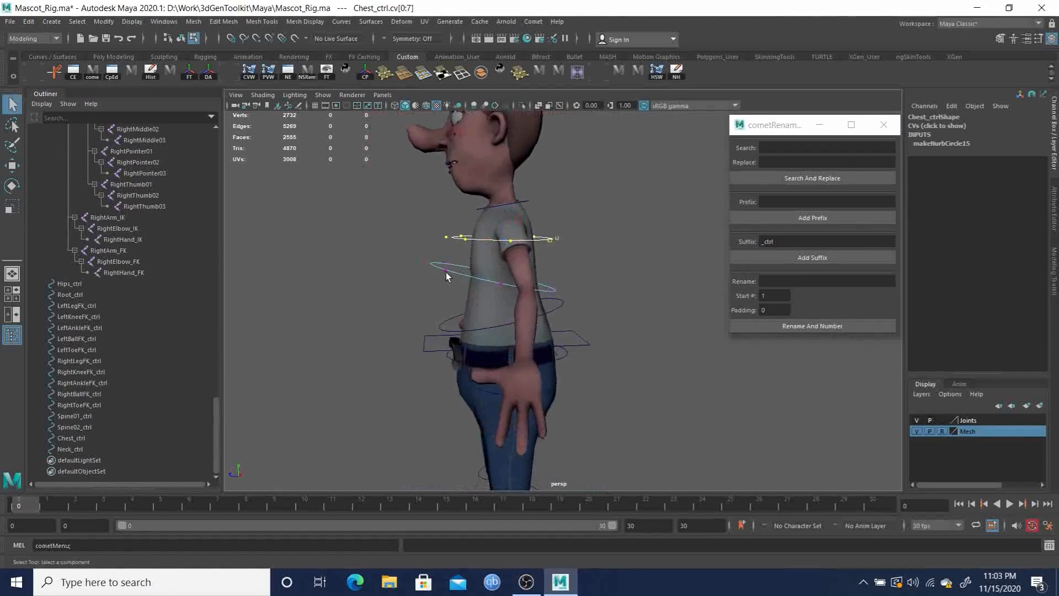
pyautogui.moveTo(381, 245); pyautogui.dragTo(606, 327)
pyautogui.moveTo(528, 312)
pyautogui.keyDown('alt'); pyautogui.mouseDown()
pyautogui.moveTo(577, 312)
pyautogui.moveTo(530, 307)
pyautogui.mouseUp(); pyautogui.keyUp('alt')
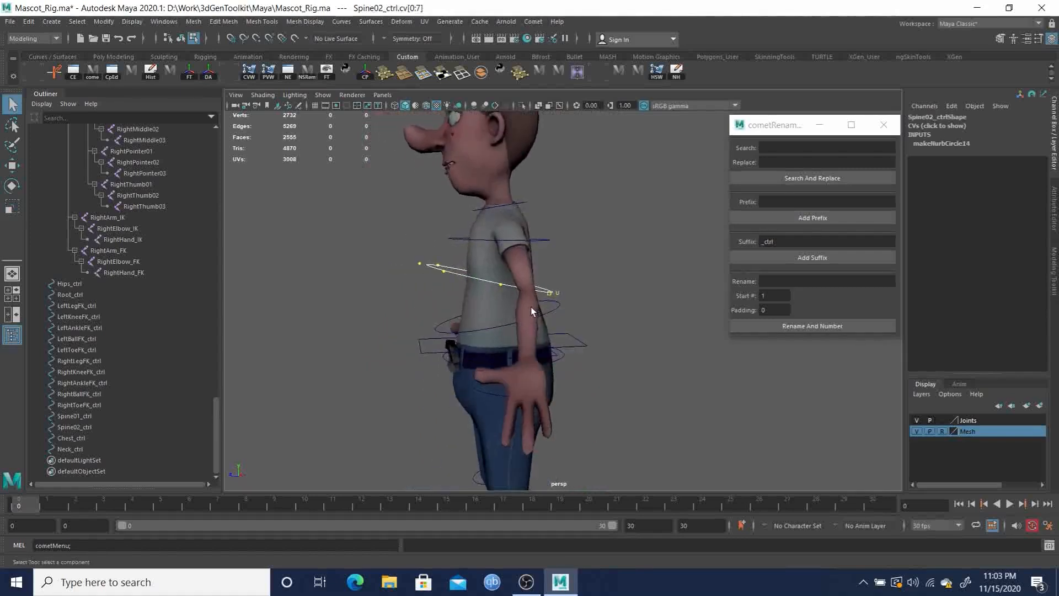
pyautogui.press('F8')
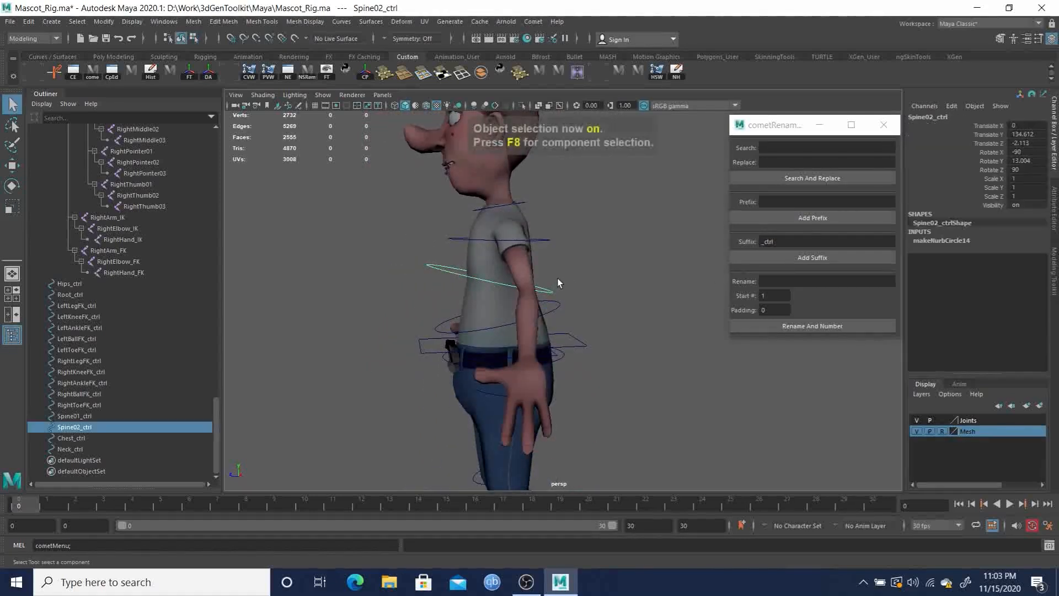
pyautogui.press('F8')
pyautogui.moveTo(328, 218); pyautogui.dragTo(629, 337)
pyautogui.press('e')
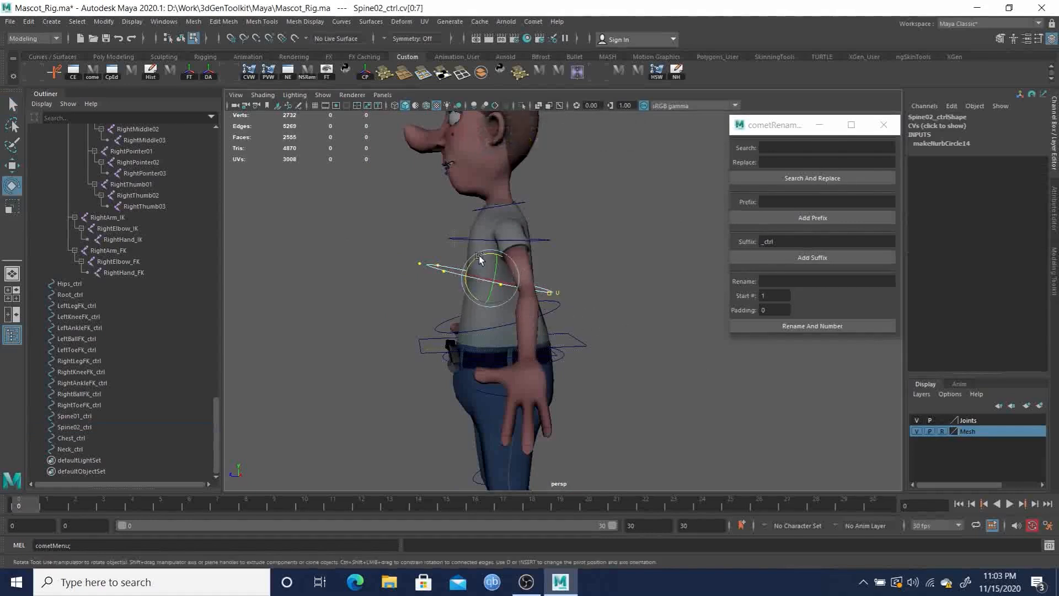
pyautogui.moveTo(481, 255); pyautogui.dragTo(478, 258)
# Resize the control vertices of Spine02_ctrl to fit around the torso
pyautogui.keyDown('alt'); pyautogui.moveTo(561, 304); pyautogui.dragTo(670, 307); pyautogui.keyUp('alt')
pyautogui.press('r')
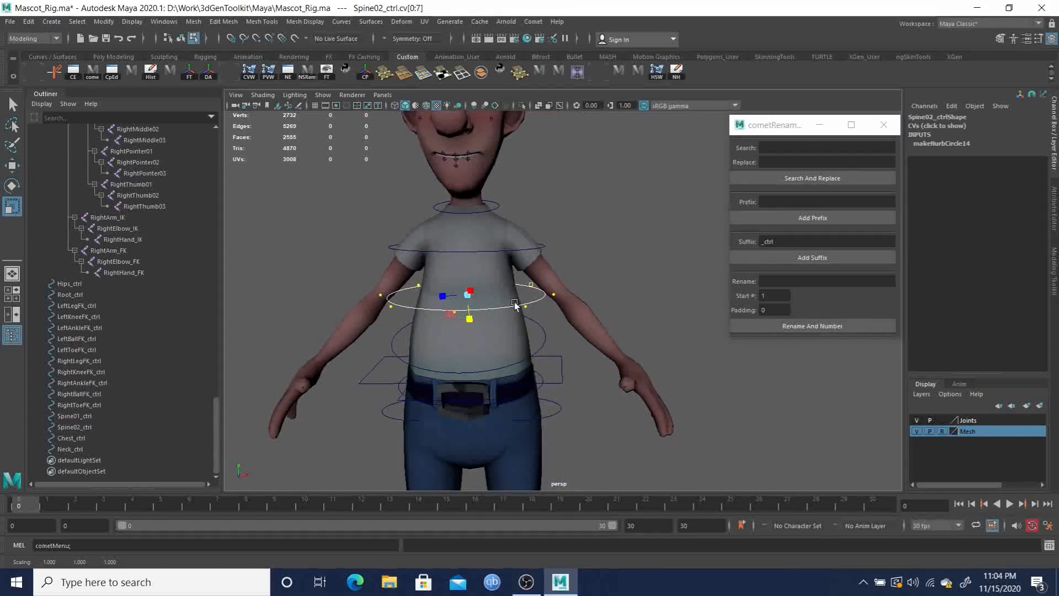
pyautogui.click(468, 295)
pyautogui.moveTo(600, 287); pyautogui.dragTo(612, 309, button='middle')
pyautogui.keyDown('alt'); pyautogui.moveTo(613, 309); pyautogui.dragTo(544, 300); pyautogui.keyUp('alt')
# Rotate the control vertices of Spine01_ctrl until its ring lies level around the waist, and return to object selection with nothing selected
pyautogui.press('q')
pyautogui.click(529, 321)
pyautogui.press('F8')
pyautogui.press('F8')
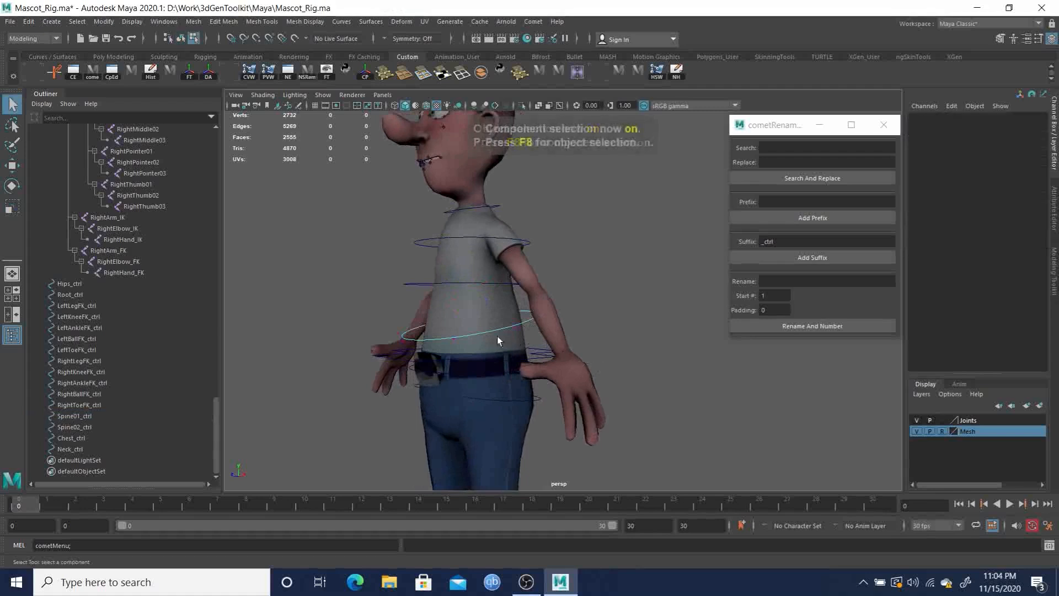
pyautogui.moveTo(326, 267); pyautogui.dragTo(660, 447)
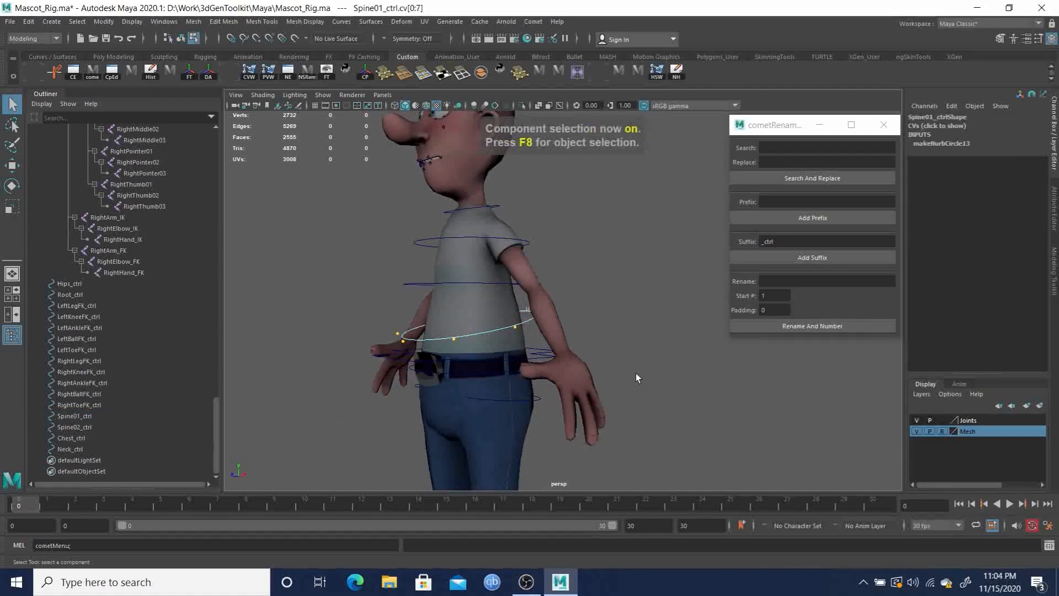
pyautogui.press('r')
pyautogui.press('e')
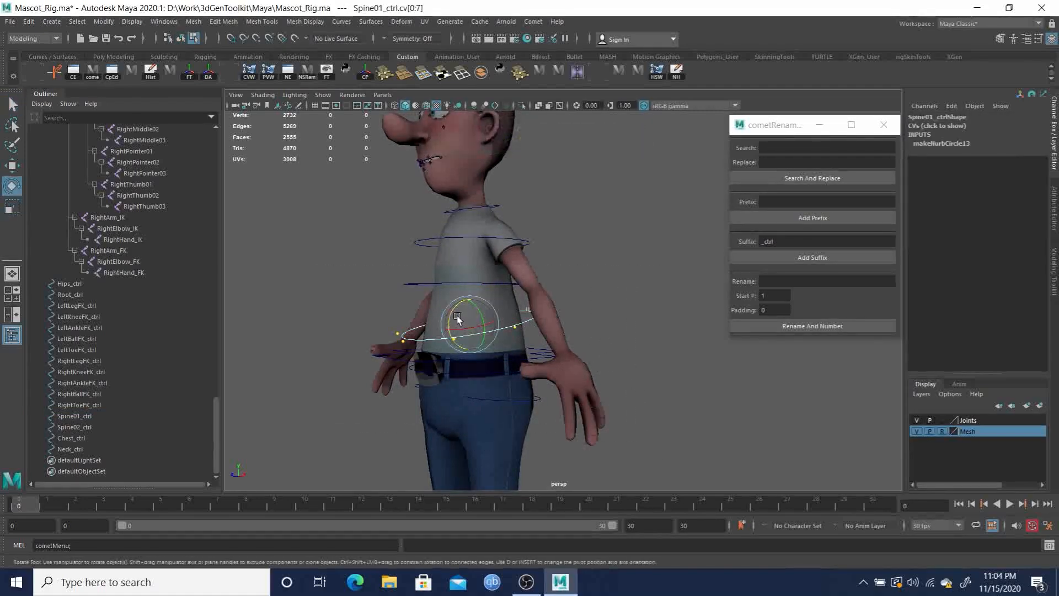
pyautogui.moveTo(453, 313); pyautogui.dragTo(488, 352)
pyautogui.press('r')
pyautogui.keyDown('alt'); pyautogui.moveTo(421, 310); pyautogui.dragTo(469, 287); pyautogui.keyUp('alt')
pyautogui.press('q')
pyautogui.press('F8')
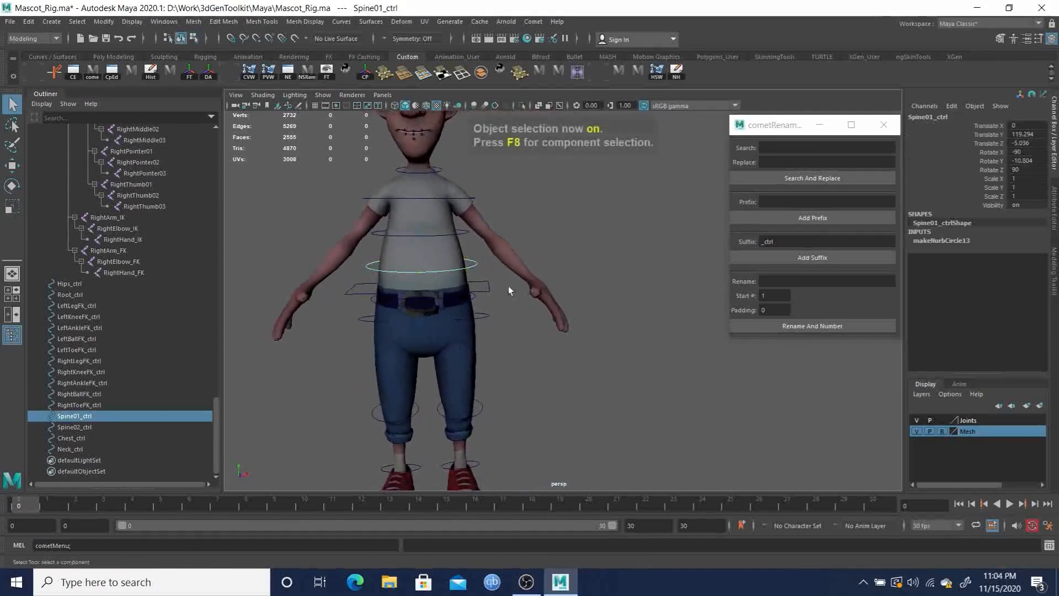
pyautogui.click(568, 384)
# Create a Comet cube shape at the Head joint
pyautogui.keyDown('alt'); pyautogui.moveTo(522, 356); pyautogui.dragTo(464, 372); pyautogui.keyUp('alt')
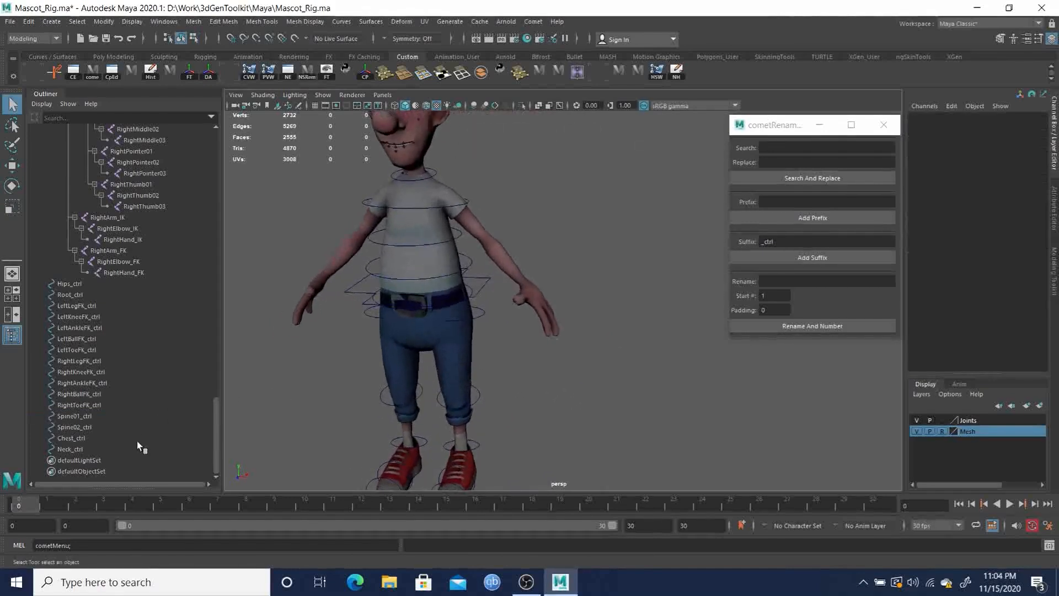
pyautogui.keyDown('alt'); pyautogui.moveTo(387, 236); pyautogui.dragTo(413, 323, button='middle'); pyautogui.keyUp('alt')
pyautogui.keyDown('alt'); pyautogui.moveTo(412, 323); pyautogui.dragTo(381, 325); pyautogui.keyUp('alt')
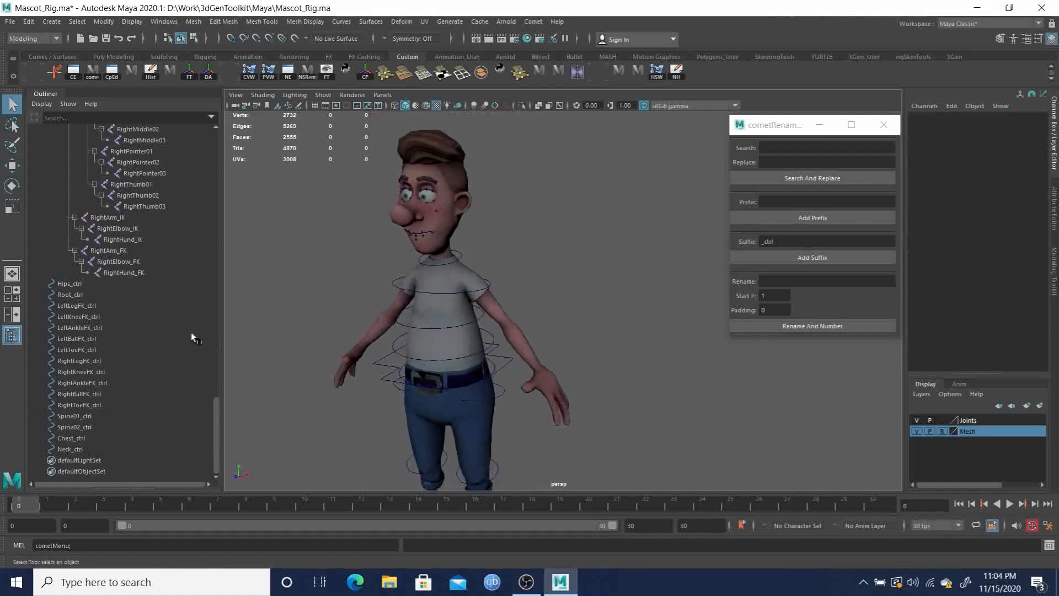
pyautogui.scroll(8, 126, 359)
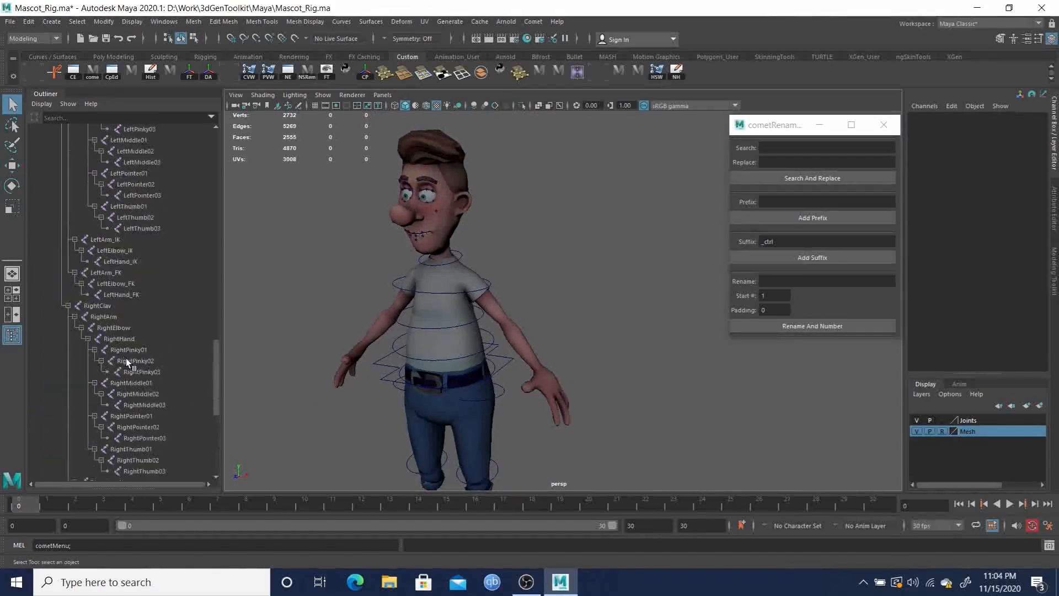
pyautogui.scroll(5, 149, 370)
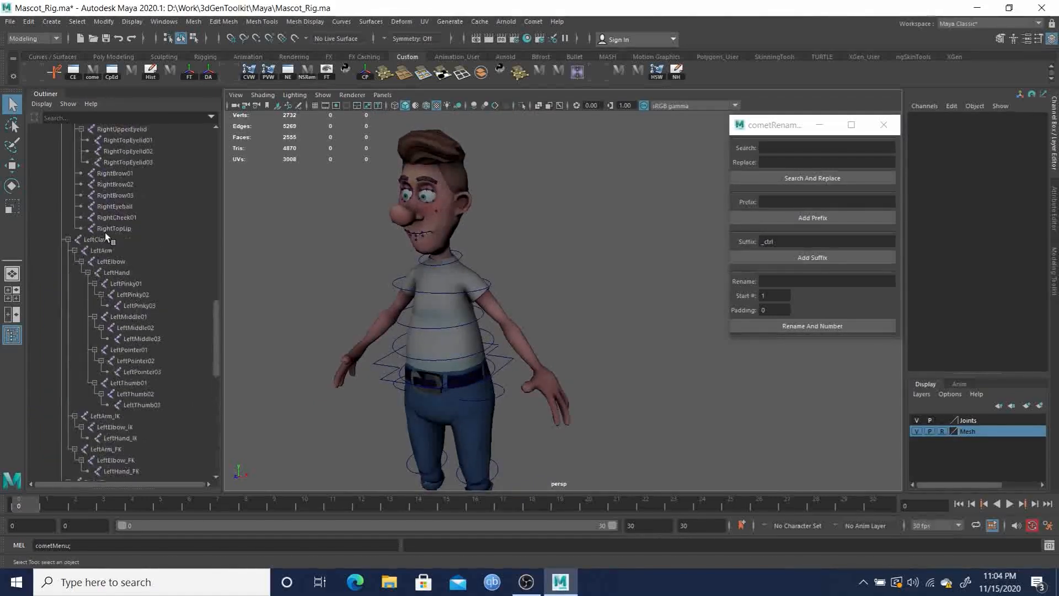
pyautogui.scroll(15, 120, 305)
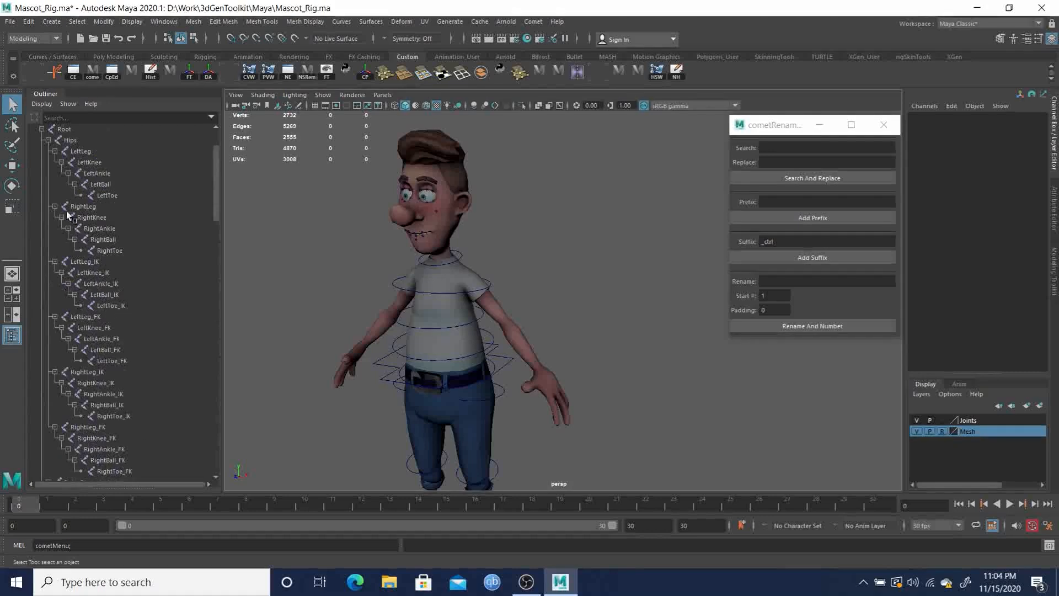
pyautogui.scroll(-8, 121, 366)
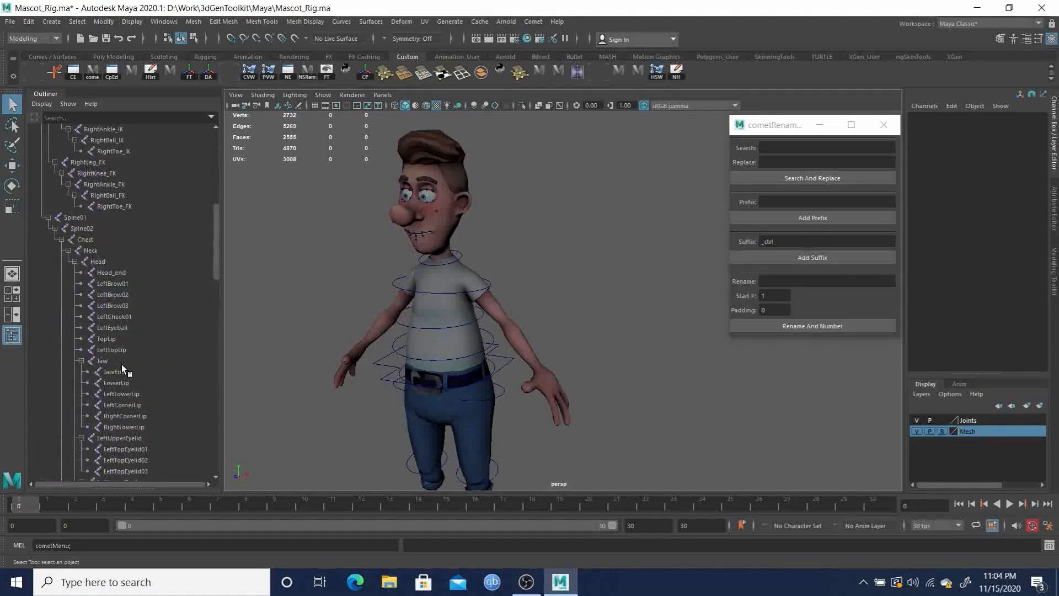
pyautogui.click(99, 262)
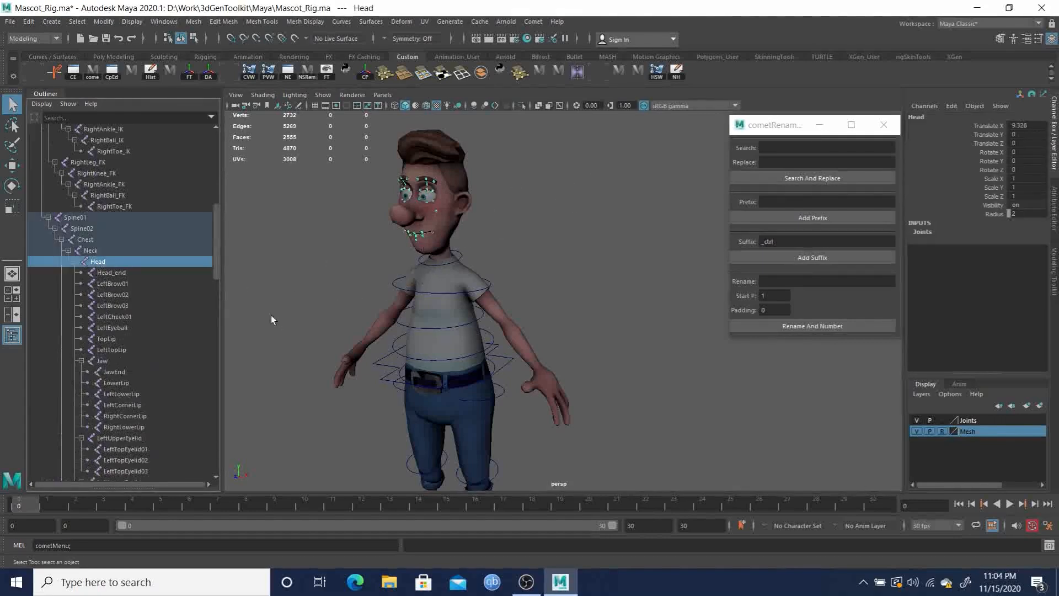
pyautogui.click(529, 22)
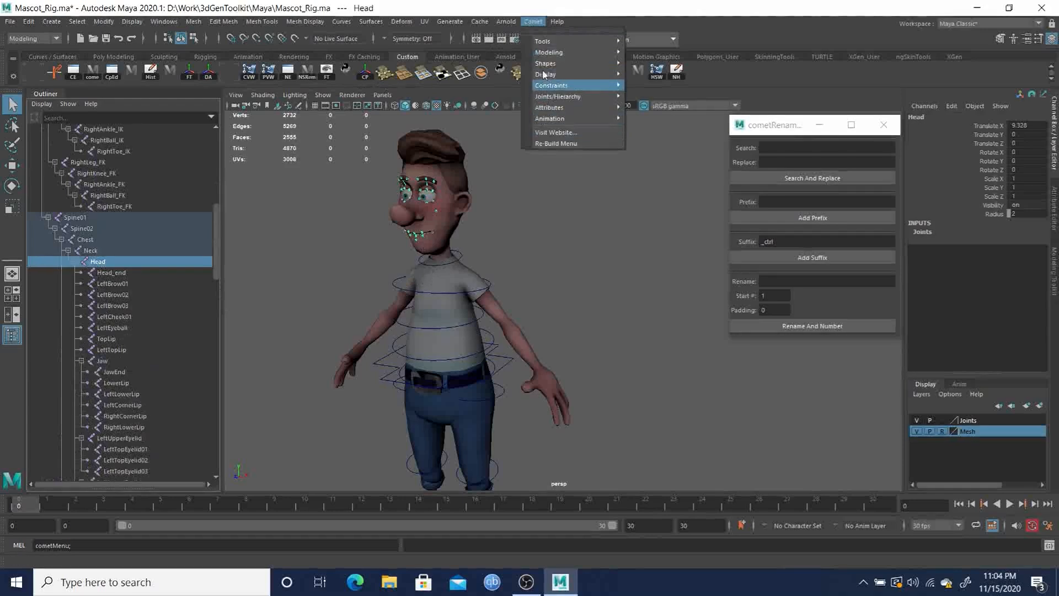
pyautogui.moveTo(558, 65)
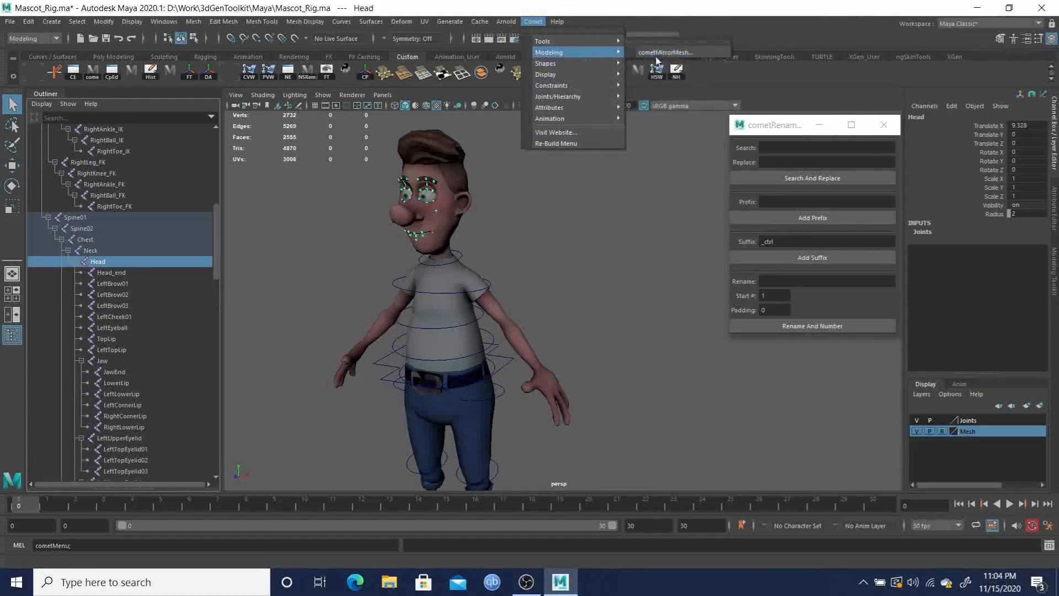
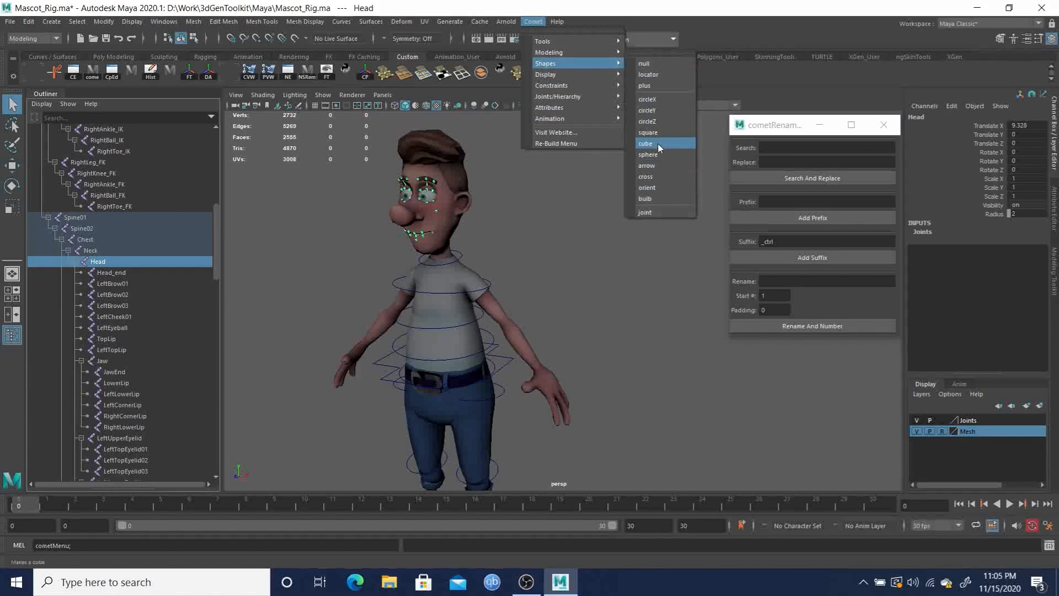
pyautogui.click(658, 143)
# Select all control vertices of the new head cube and try to enlarge them, undoing the scaling
pyautogui.keyDown('alt'); pyautogui.moveTo(522, 263); pyautogui.dragTo(500, 257); pyautogui.keyUp('alt')
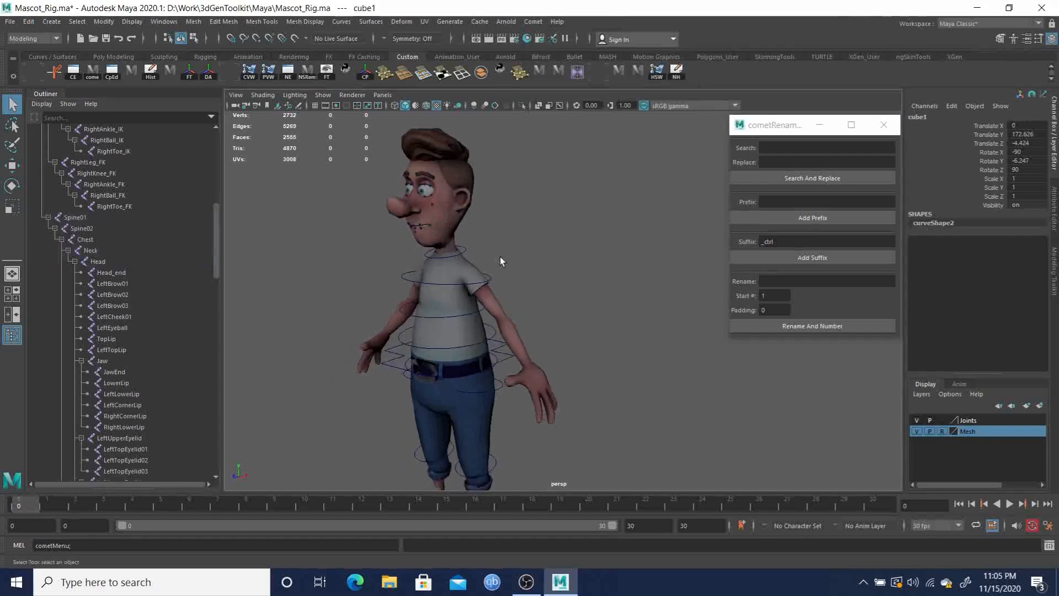
pyautogui.press('F8')
pyautogui.moveTo(321, 164); pyautogui.dragTo(561, 321)
pyautogui.press('r')
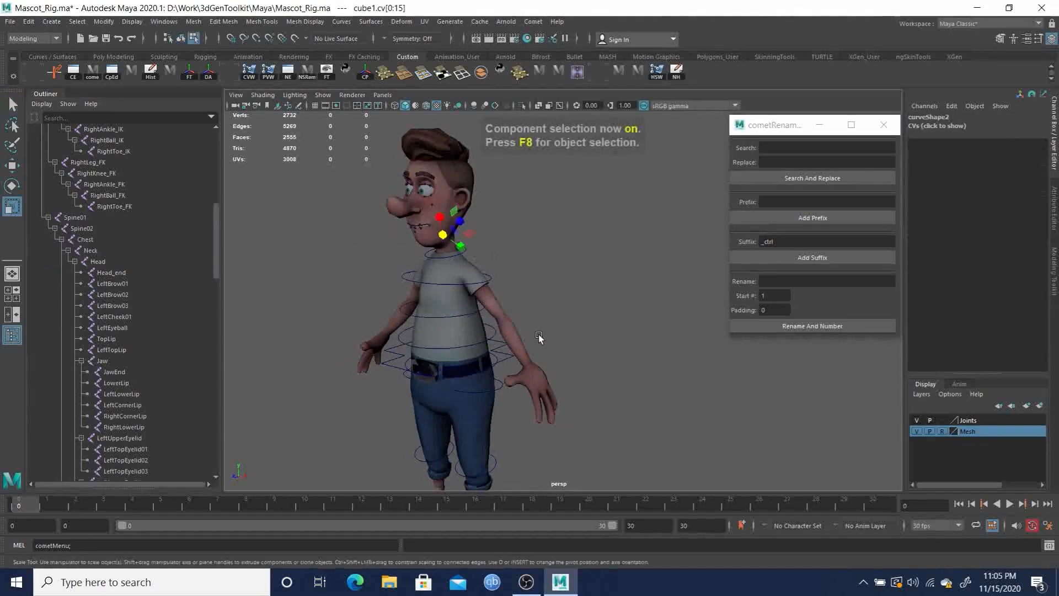
pyautogui.moveTo(550, 323); pyautogui.dragTo(597, 293, button='middle')
pyautogui.hotkey('ctrl', 'z')
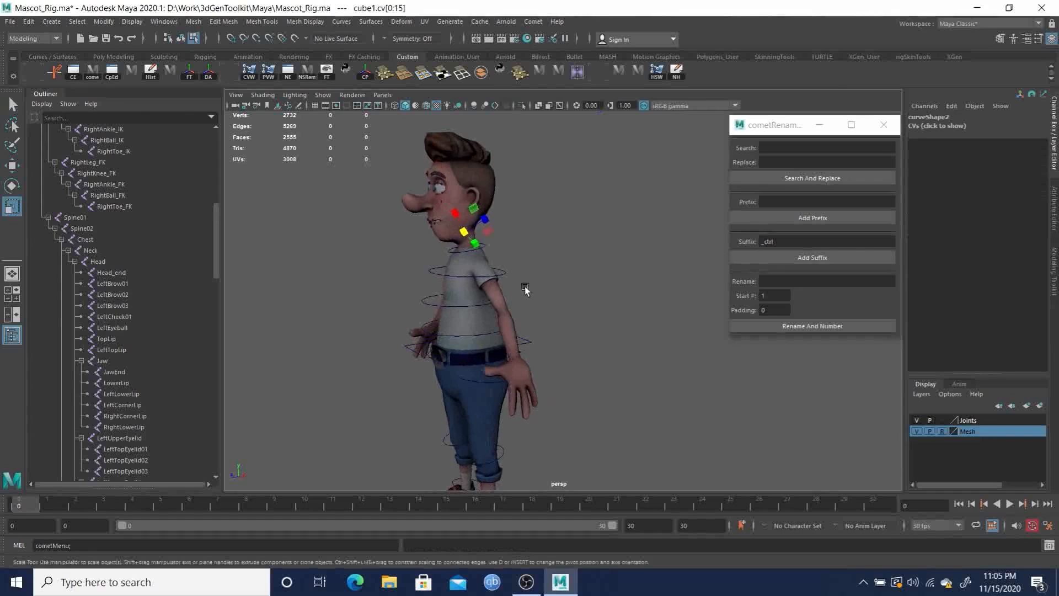
# Hide the Mesh layer and enlarge the head cube's control vertices around the Head joint using a different scale axis orientation
pyautogui.click(916, 431)
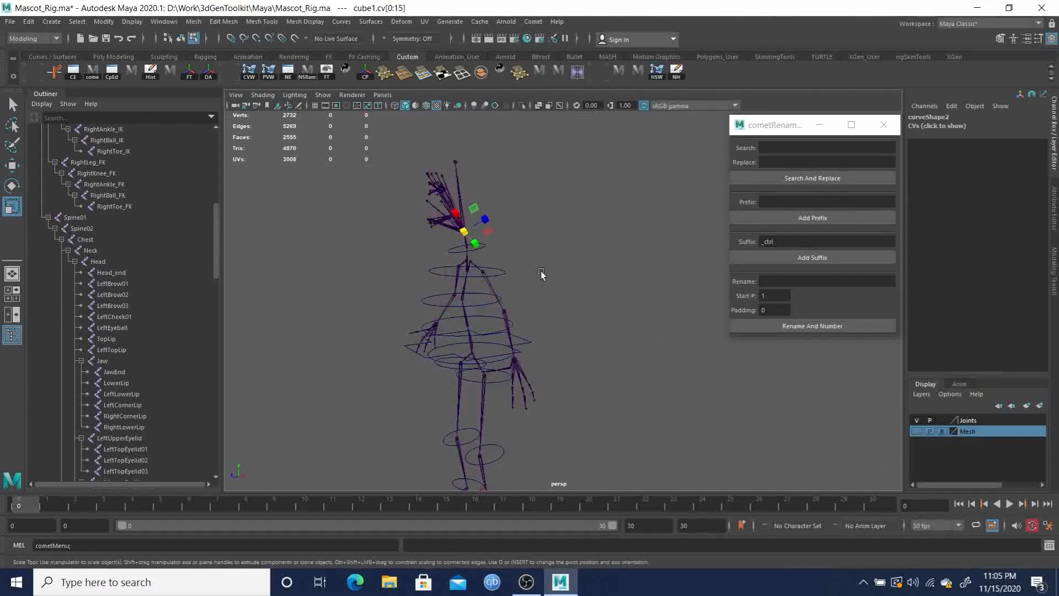
pyautogui.press('f')
pyautogui.scroll(-5, 566, 282)
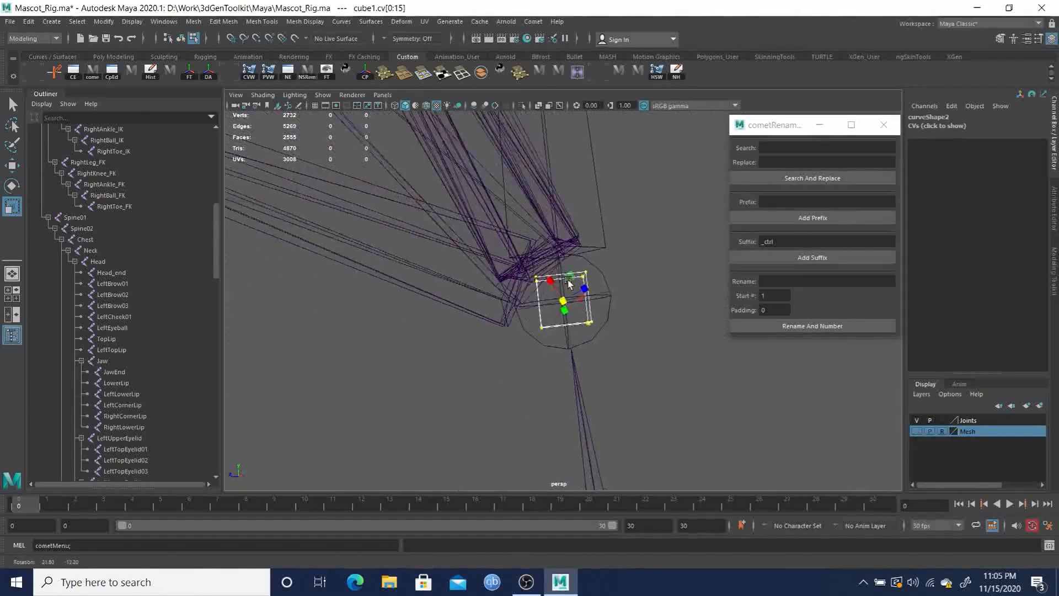
pyautogui.keyDown('alt'); pyautogui.moveTo(566, 282); pyautogui.dragTo(534, 338); pyautogui.keyUp('alt')
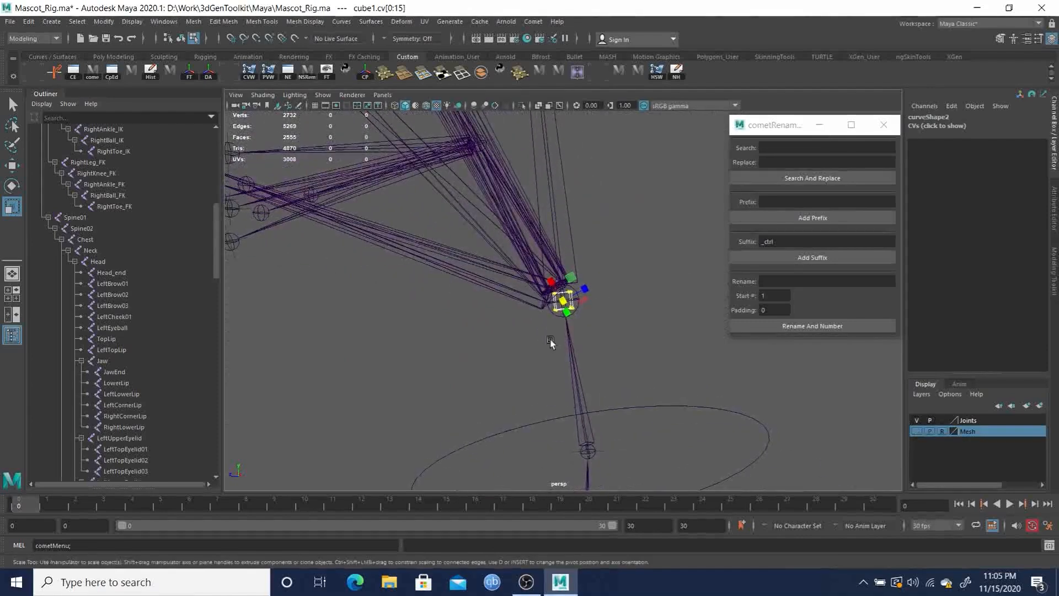
pyautogui.moveTo(579, 311)
pyautogui.keyDown('ctrl'); pyautogui.keyDown('shift'); pyautogui.mouseDown(button='right')
pyautogui.moveTo(632, 305)
pyautogui.moveTo(522, 312)
pyautogui.moveTo(580, 315)
pyautogui.mouseUp(button='right'); pyautogui.keyUp('shift'); pyautogui.keyUp('ctrl')
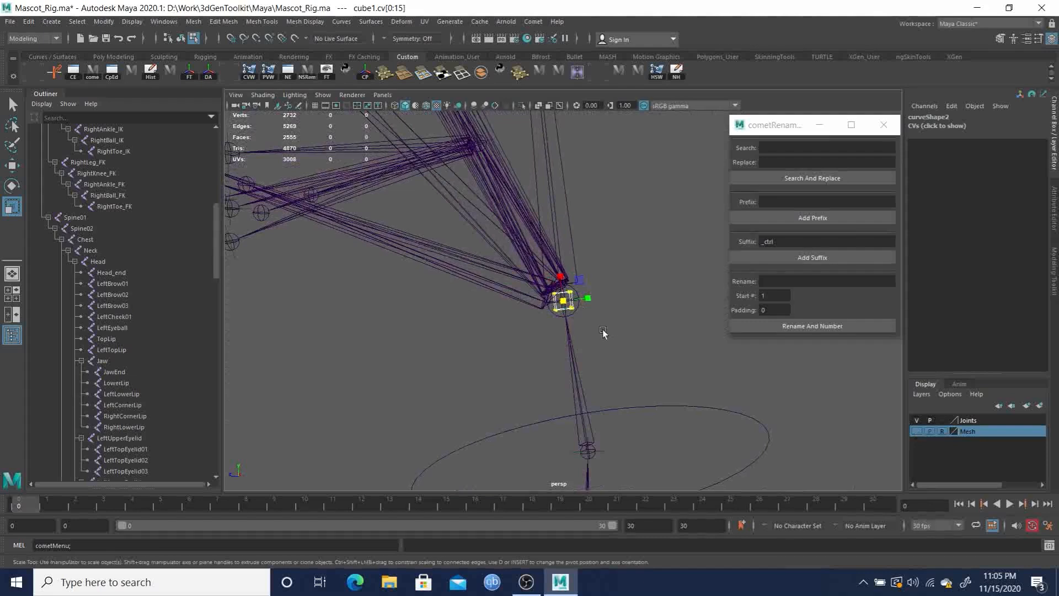
pyautogui.moveTo(595, 329); pyautogui.dragTo(710, 283, button='middle')
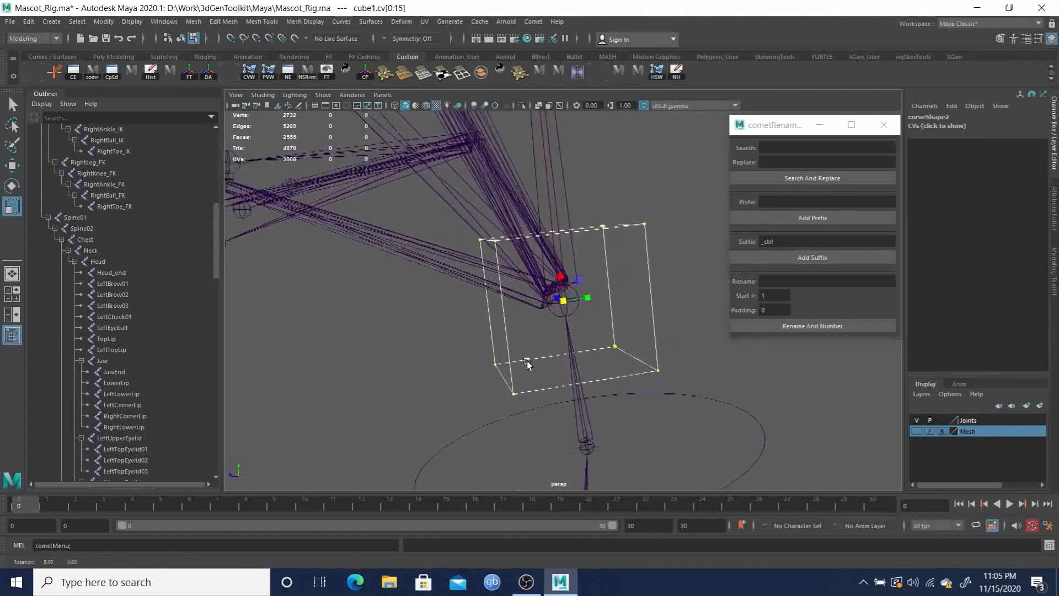
# Make the Mesh layer visible and, in side view, raise the head cube control's upper CVs to the hairline
pyautogui.press('space')
pyautogui.moveTo(519, 356); pyautogui.dragTo(586, 357)
pyautogui.press('f')
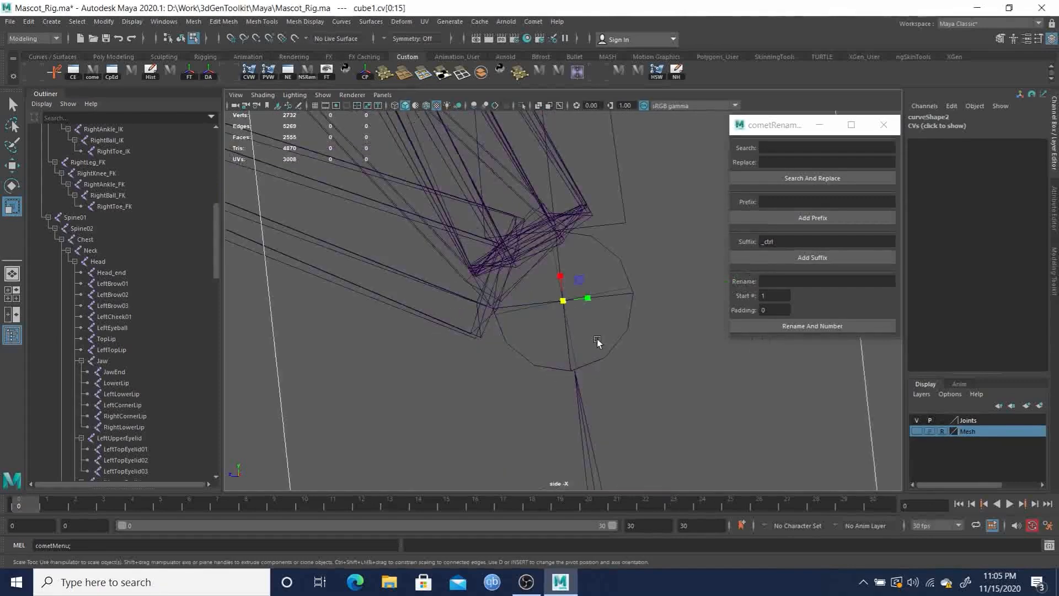
pyautogui.moveTo(648, 213); pyautogui.dragTo(508, 294)
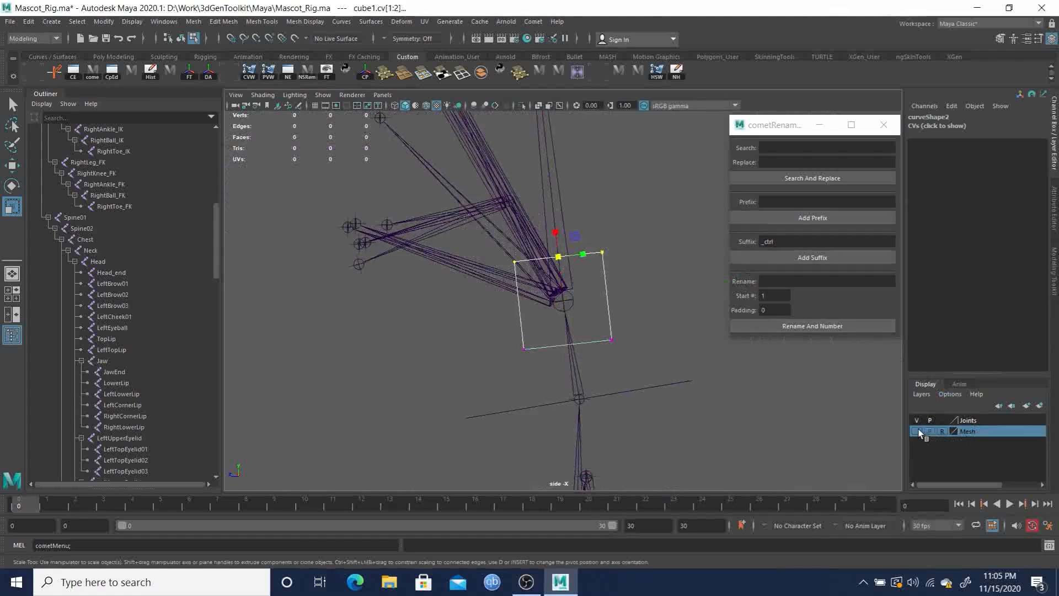
pyautogui.click(917, 431)
pyautogui.scroll(-4, 230, 290)
pyautogui.scroll(-3, 558, 267)
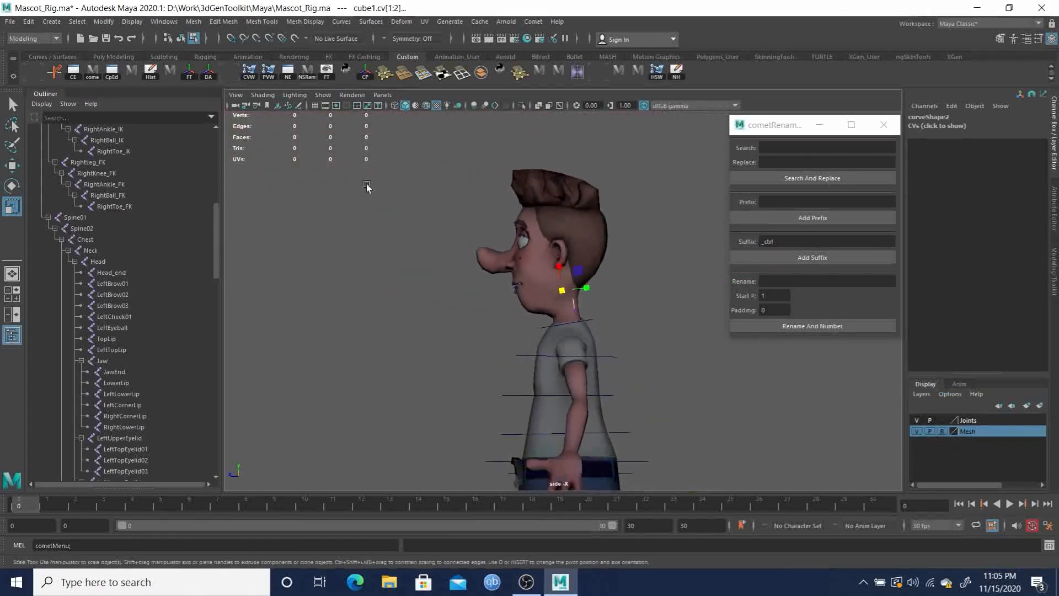
pyautogui.press('w')
pyautogui.moveTo(562, 263); pyautogui.dragTo(547, 143)
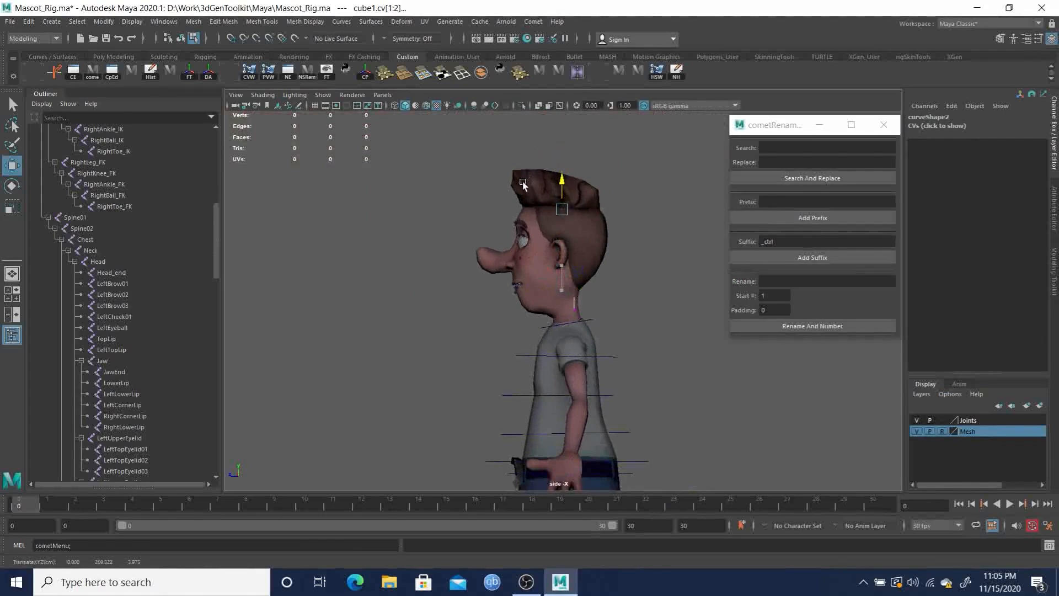
# In wireframe display, move the head cube's front CVs forward past the face and its rear CVs slightly backward
pyautogui.press('4')
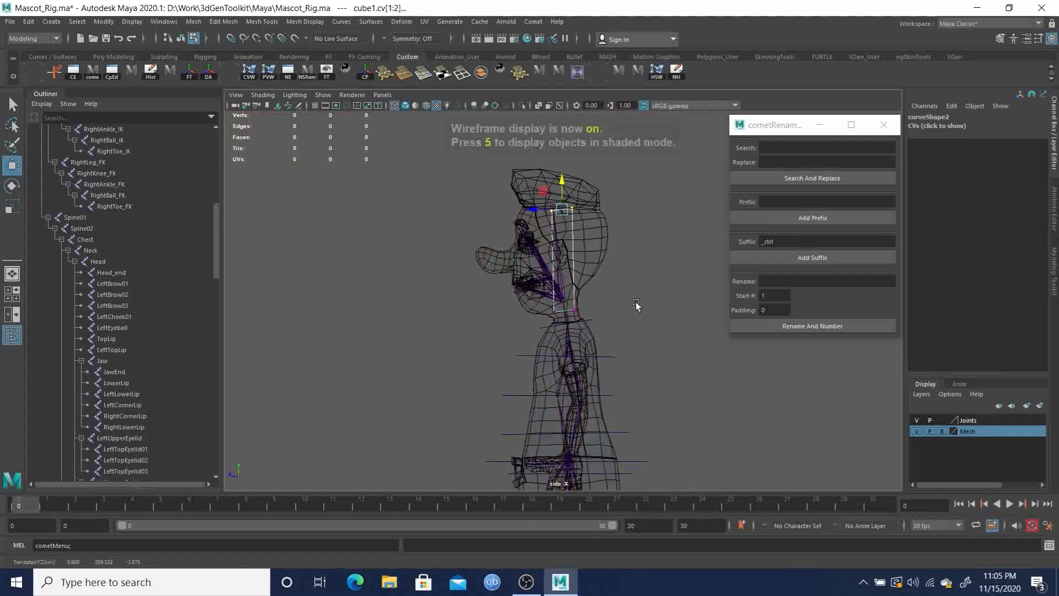
pyautogui.keyDown('alt'); pyautogui.moveTo(632, 296); pyautogui.dragTo(551, 276); pyautogui.keyUp('alt')
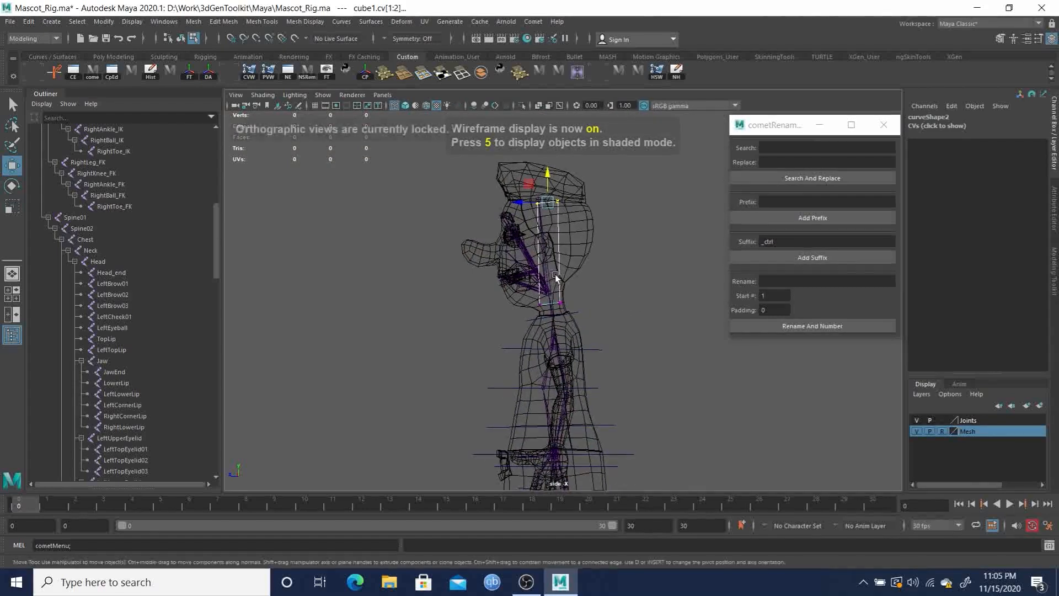
pyautogui.moveTo(493, 224); pyautogui.dragTo(545, 350)
pyautogui.moveTo(512, 252); pyautogui.dragTo(465, 256)
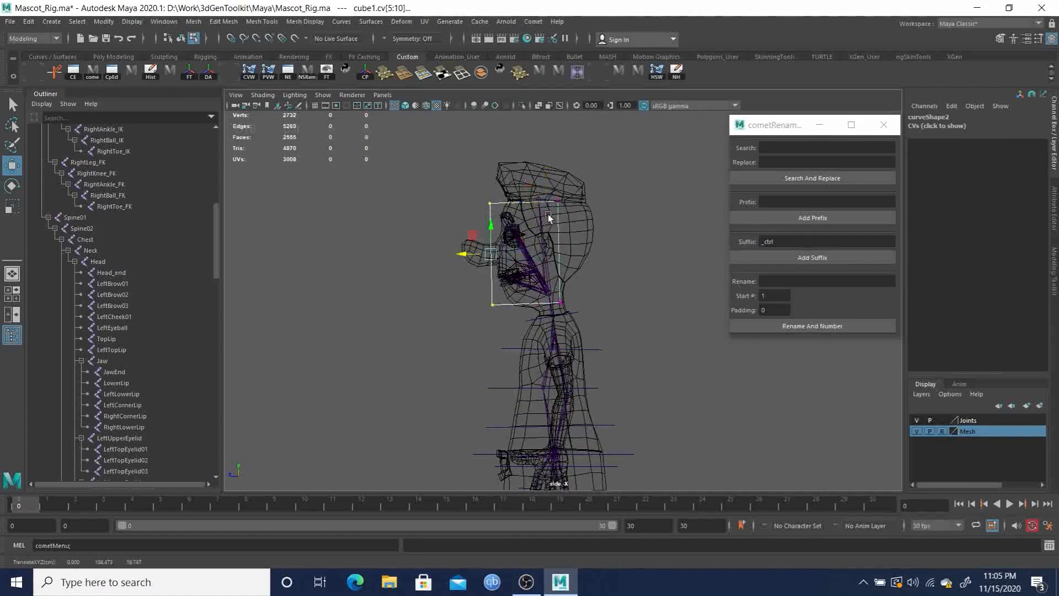
pyautogui.moveTo(545, 174); pyautogui.dragTo(623, 364)
pyautogui.moveTo(528, 252); pyautogui.dragTo(544, 252)
# Pull the cube's upper rear corner CVs out behind the head and shift its lower rear corner CVs slightly back
pyautogui.moveTo(545, 164); pyautogui.dragTo(612, 233)
pyautogui.moveTo(549, 200); pyautogui.dragTo(574, 198)
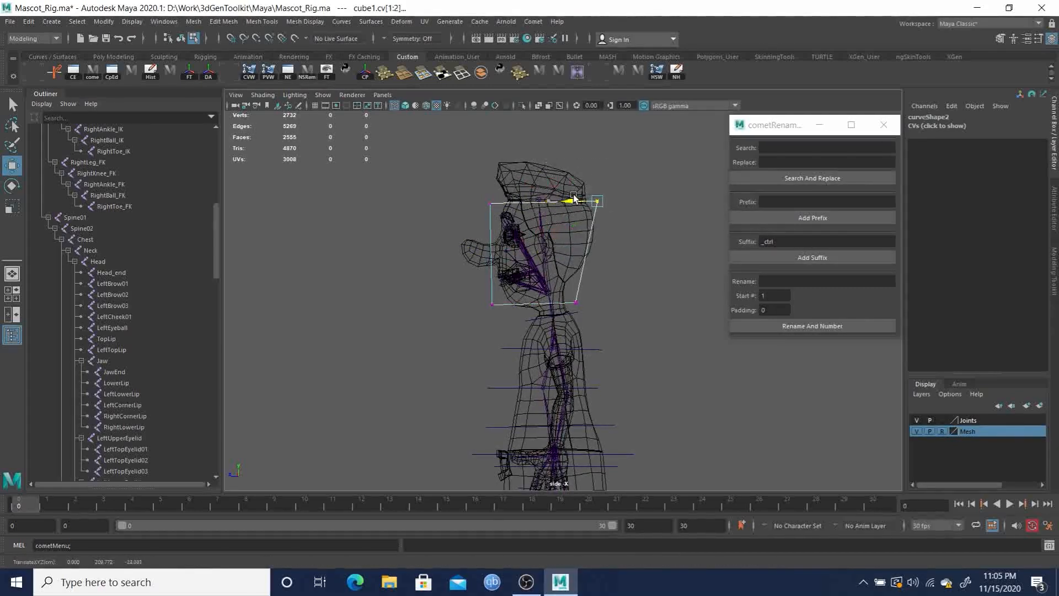
pyautogui.moveTo(557, 286); pyautogui.dragTo(615, 333)
pyautogui.moveTo(550, 304); pyautogui.dragTo(555, 305)
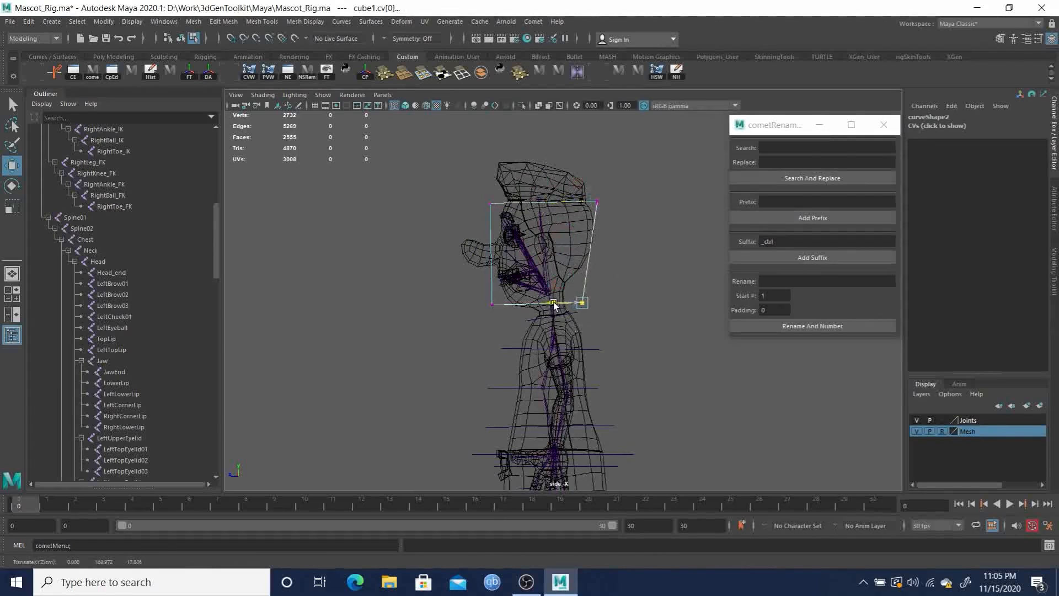
# Raise the head cube's upper front and upper rear corner CVs a little in side view
pyautogui.moveTo(457, 170); pyautogui.dragTo(511, 229)
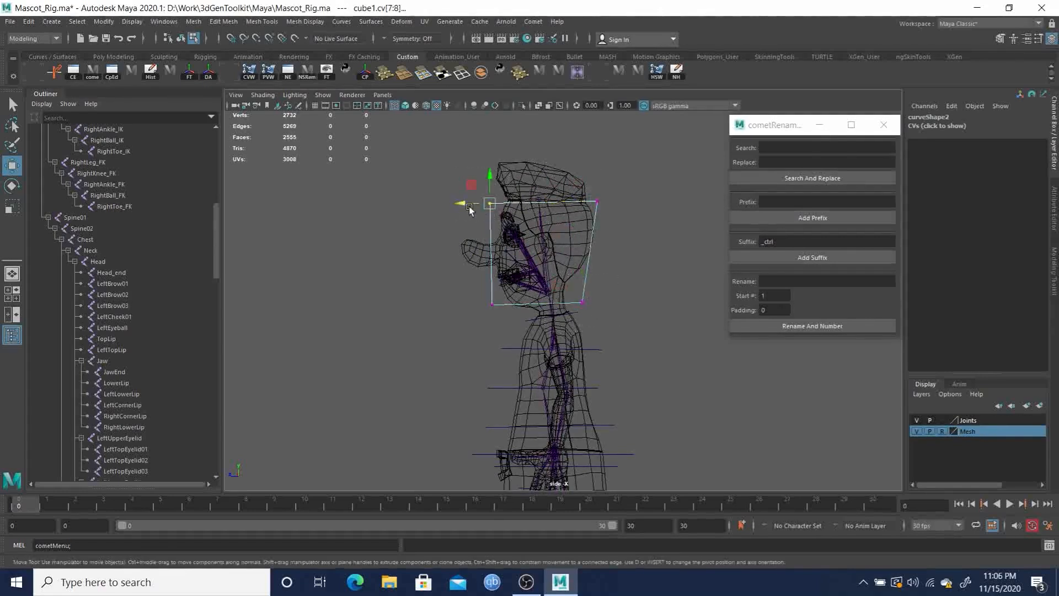
pyautogui.moveTo(461, 205); pyautogui.dragTo(490, 170)
pyautogui.moveTo(575, 161); pyautogui.dragTo(622, 224)
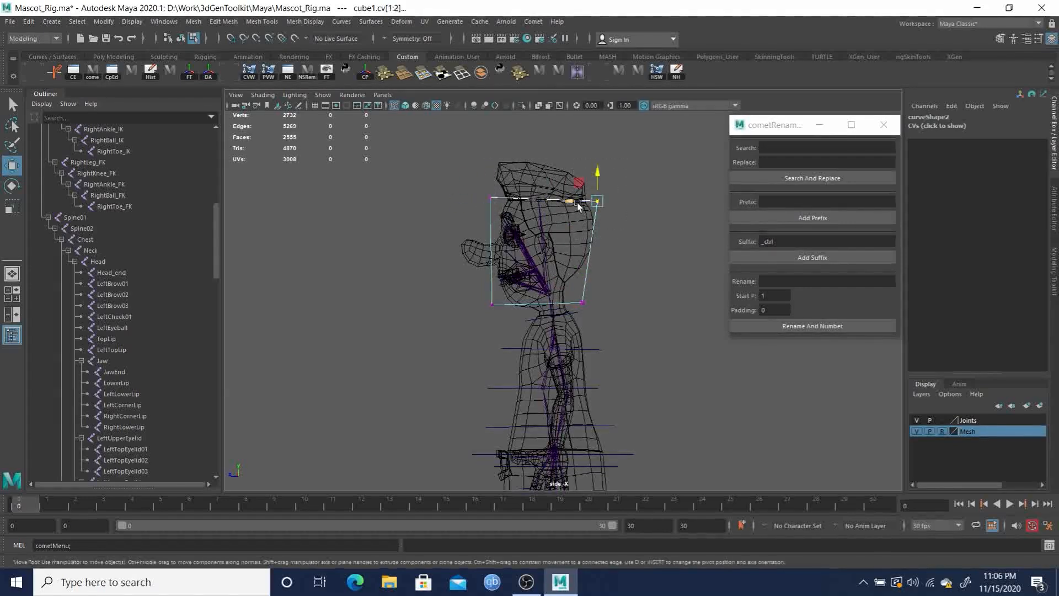
pyautogui.moveTo(648, 220); pyautogui.dragTo(645, 207, button='middle')
# Move the cube's lower front corner CVs back and down under the chin, and nudge the lower rear corner CVs up
pyautogui.moveTo(451, 282); pyautogui.dragTo(515, 335)
pyautogui.moveTo(517, 353); pyautogui.dragTo(529, 362, button='middle')
pyautogui.moveTo(482, 313); pyautogui.dragTo(504, 308)
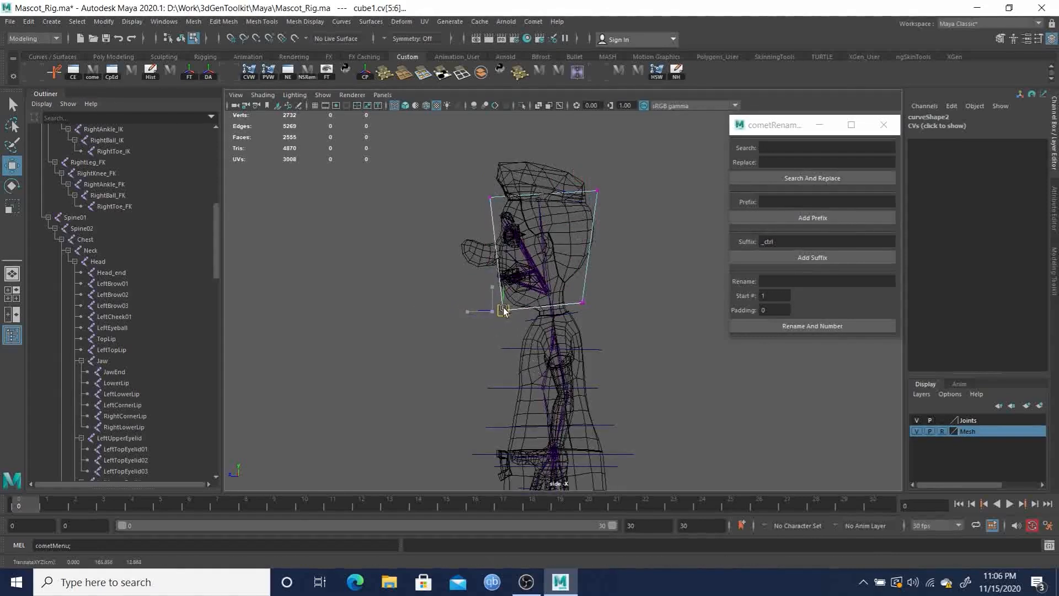
pyautogui.moveTo(574, 285); pyautogui.dragTo(638, 345)
pyautogui.moveTo(586, 307); pyautogui.dragTo(585, 304)
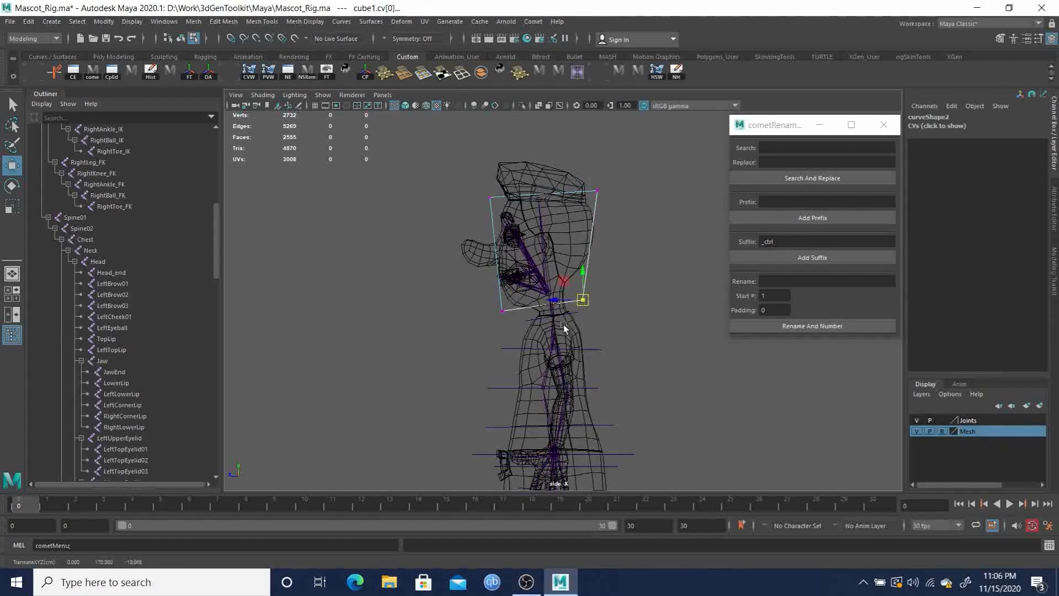
# In front view, select all of the head cube's CVs and scale them wider sideways
pyautogui.press('space')
pyautogui.moveTo(538, 331); pyautogui.dragTo(539, 357)
pyautogui.press('f')
pyautogui.scroll(-8, 559, 237)
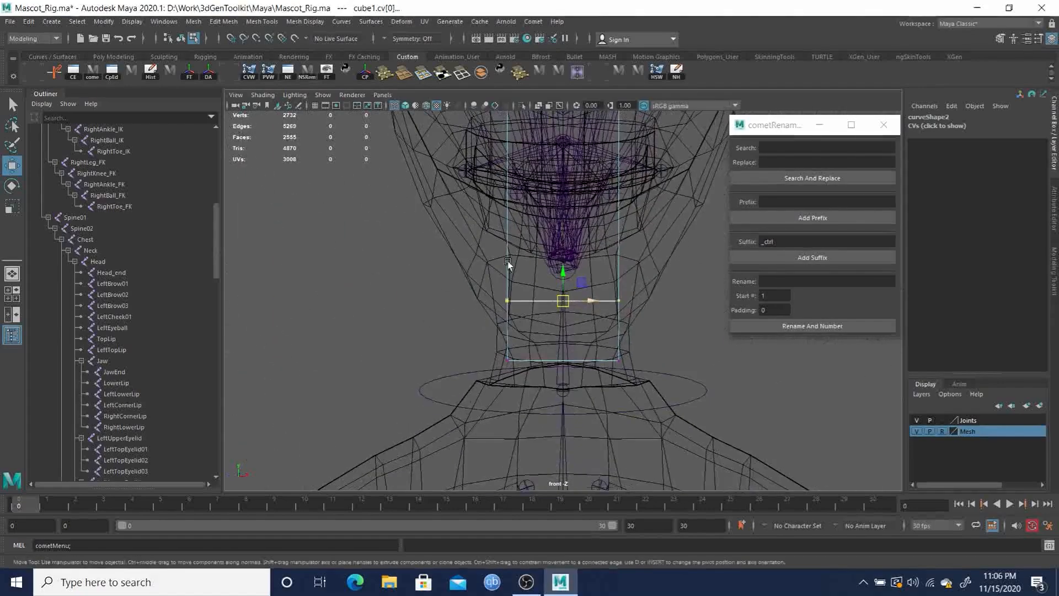
pyautogui.keyDown('alt'); pyautogui.moveTo(560, 237); pyautogui.dragTo(545, 217, button='right'); pyautogui.keyUp('alt')
pyautogui.keyDown('alt'); pyautogui.moveTo(545, 217); pyautogui.dragTo(548, 294, button='middle'); pyautogui.keyUp('alt')
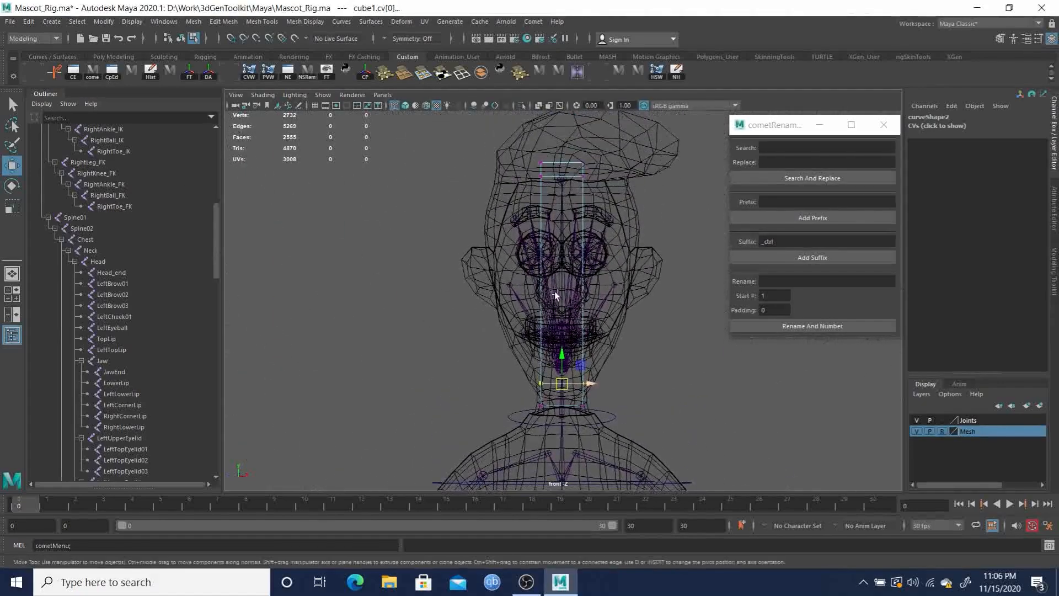
pyautogui.keyDown('alt'); pyautogui.moveTo(548, 293); pyautogui.dragTo(462, 246, button='right'); pyautogui.keyUp('alt')
pyautogui.moveTo(489, 147); pyautogui.dragTo(693, 465)
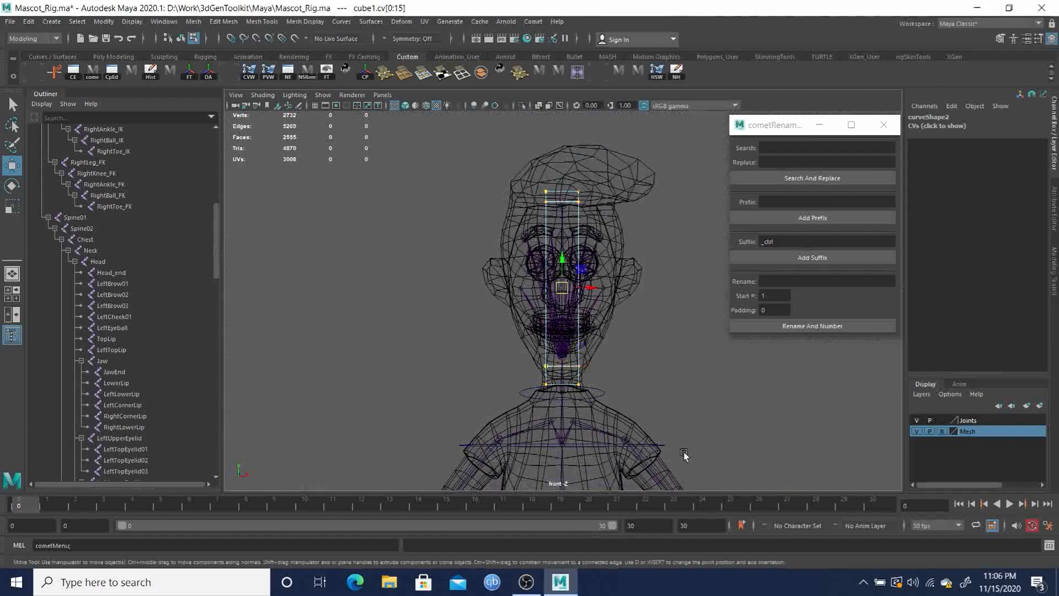
pyautogui.press('r')
pyautogui.moveTo(540, 288); pyautogui.dragTo(512, 285)
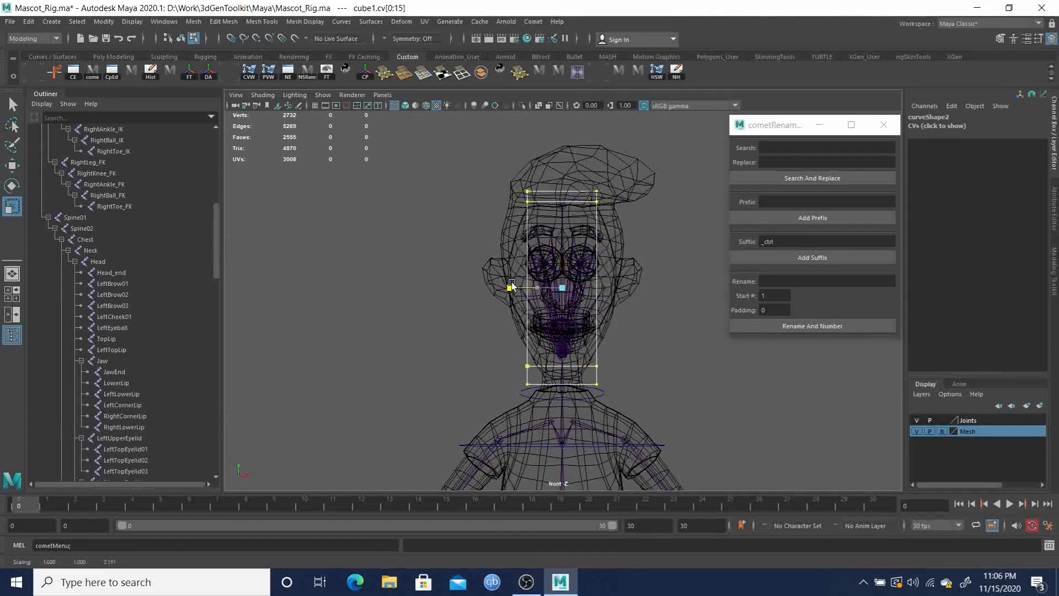
# Scale the cube's upper CVs sideways beyond the ears and widen its lower CVs slightly around the neck
pyautogui.moveTo(490, 153); pyautogui.dragTo(697, 249)
pyautogui.moveTo(538, 198); pyautogui.dragTo(681, 447)
pyautogui.moveTo(538, 376); pyautogui.dragTo(534, 377)
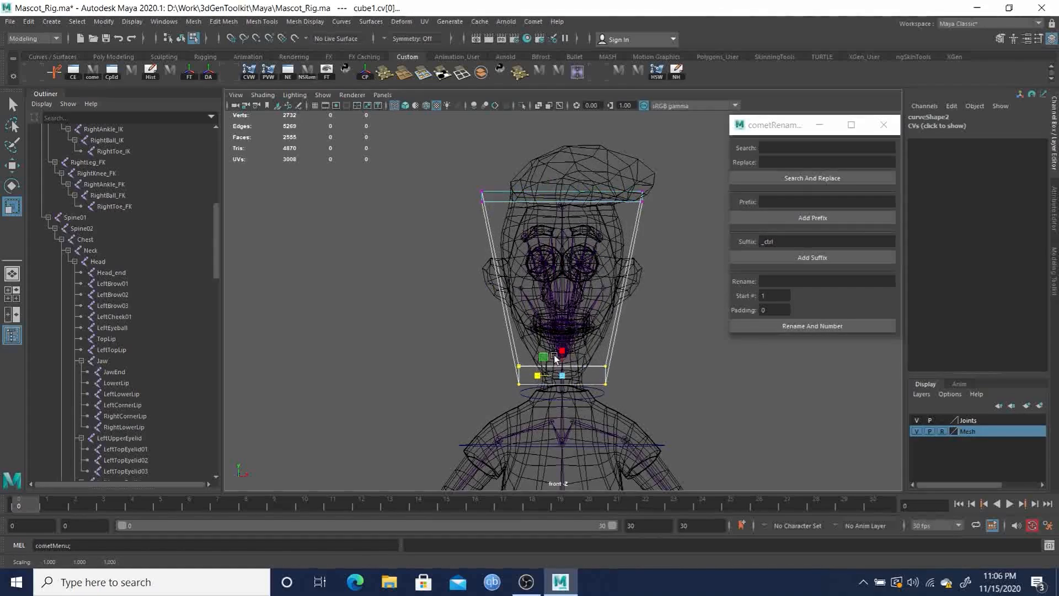
# Restore textured shading, return to object mode with nothing selected, and inspect the head control around the character in perspective view
pyautogui.press('5')
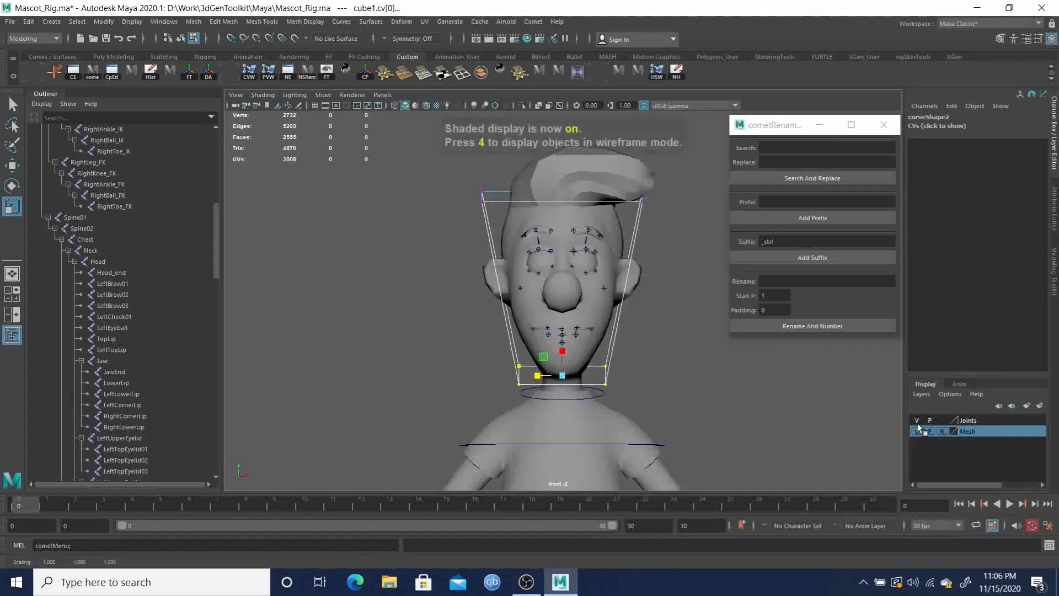
pyautogui.press('6')
pyautogui.keyDown('alt'); pyautogui.moveTo(640, 373); pyautogui.dragTo(533, 362, button='middle'); pyautogui.keyUp('alt')
pyautogui.keyDown('alt'); pyautogui.moveTo(497, 381); pyautogui.dragTo(530, 382); pyautogui.keyUp('alt')
pyautogui.keyDown('alt'); pyautogui.moveTo(583, 378); pyautogui.dragTo(561, 312, button='middle'); pyautogui.keyUp('alt')
pyautogui.press('F8')
pyautogui.click(552, 348)
pyautogui.keyDown('alt'); pyautogui.moveTo(562, 312); pyautogui.dragTo(417, 286, button='right'); pyautogui.keyUp('alt')
pyautogui.keyDown('alt'); pyautogui.moveTo(417, 285); pyautogui.dragTo(456, 310, button='middle'); pyautogui.keyUp('alt')
pyautogui.keyDown('alt'); pyautogui.moveTo(457, 310); pyautogui.dragTo(309, 310); pyautogui.keyUp('alt')
pyautogui.press('space')
pyautogui.moveTo(631, 357); pyautogui.dragTo(628, 327)
pyautogui.keyDown('alt'); pyautogui.moveTo(610, 350); pyautogui.dragTo(321, 293, button='right'); pyautogui.keyUp('alt')
pyautogui.keyDown('alt'); pyautogui.moveTo(322, 294); pyautogui.dragTo(632, 344); pyautogui.keyUp('alt')
pyautogui.keyDown('alt'); pyautogui.moveTo(685, 410); pyautogui.dragTo(616, 364, button='middle'); pyautogui.keyUp('alt')
pyautogui.keyDown('alt'); pyautogui.moveTo(618, 366); pyautogui.dragTo(485, 289); pyautogui.keyUp('alt')
pyautogui.keyDown('alt'); pyautogui.moveTo(485, 289); pyautogui.dragTo(540, 347, button='right'); pyautogui.keyUp('alt')
pyautogui.keyDown('alt'); pyautogui.moveTo(539, 346); pyautogui.dragTo(402, 390); pyautogui.keyUp('alt')
# Rename the cube1 control curve as Head_ctrl
pyautogui.scroll(-15, 159, 437)
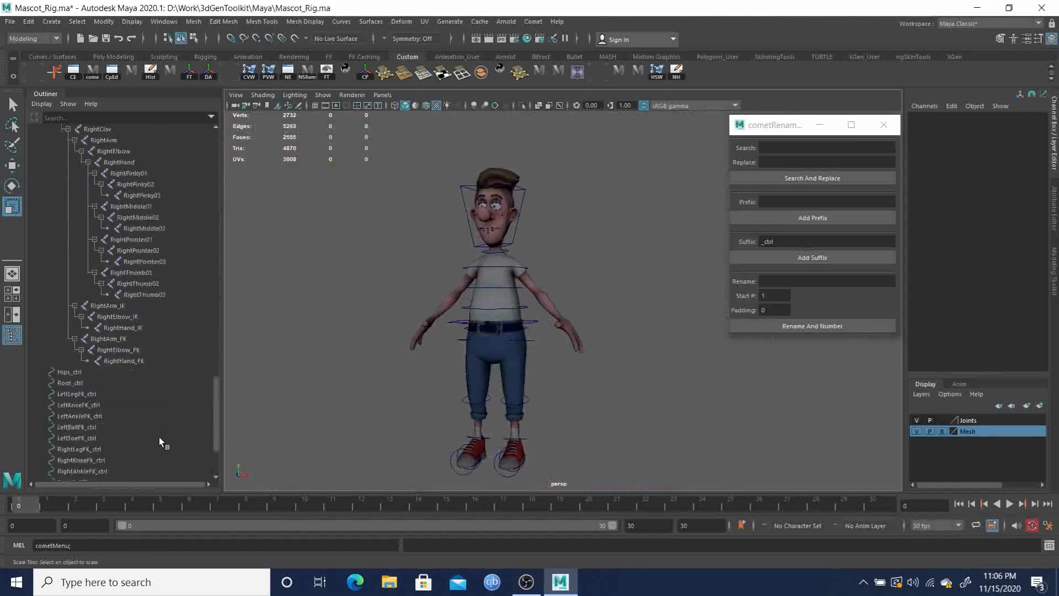
pyautogui.doubleClick(65, 449)
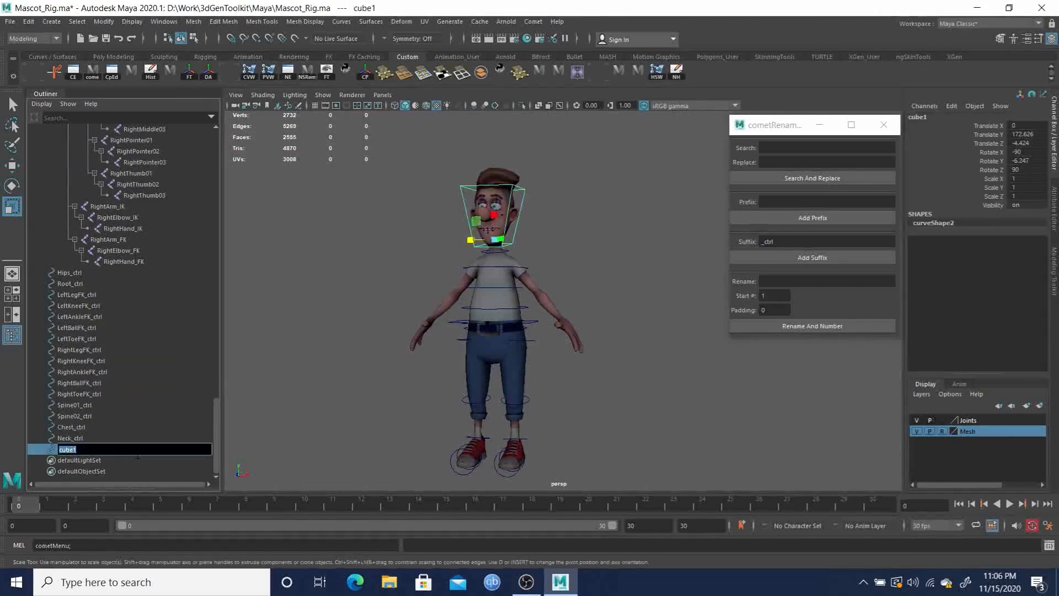
pyautogui.write('Head_ct')
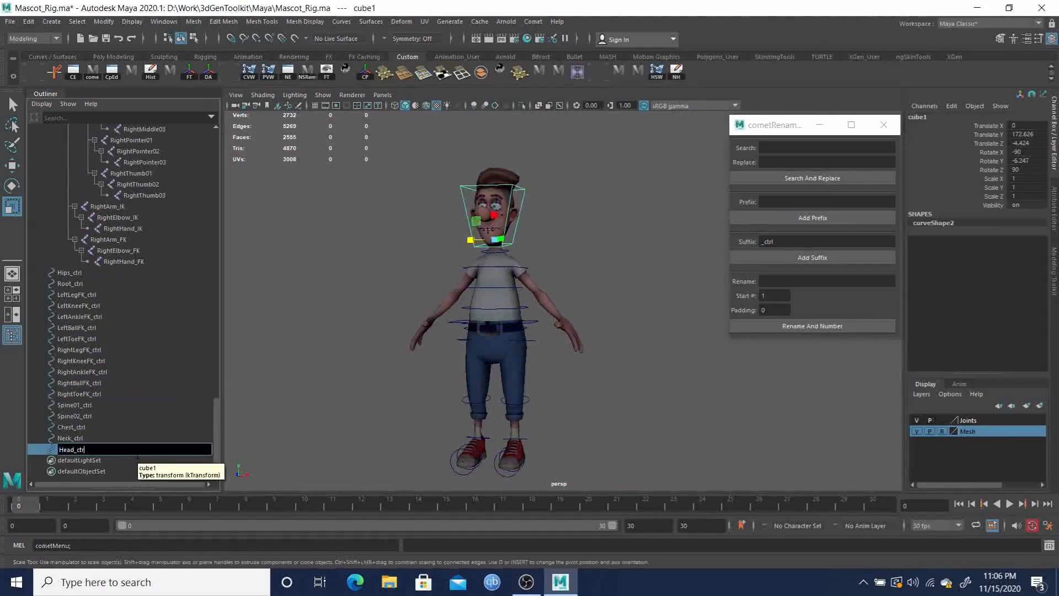
pyautogui.write('rl')
pyautogui.press('Return')
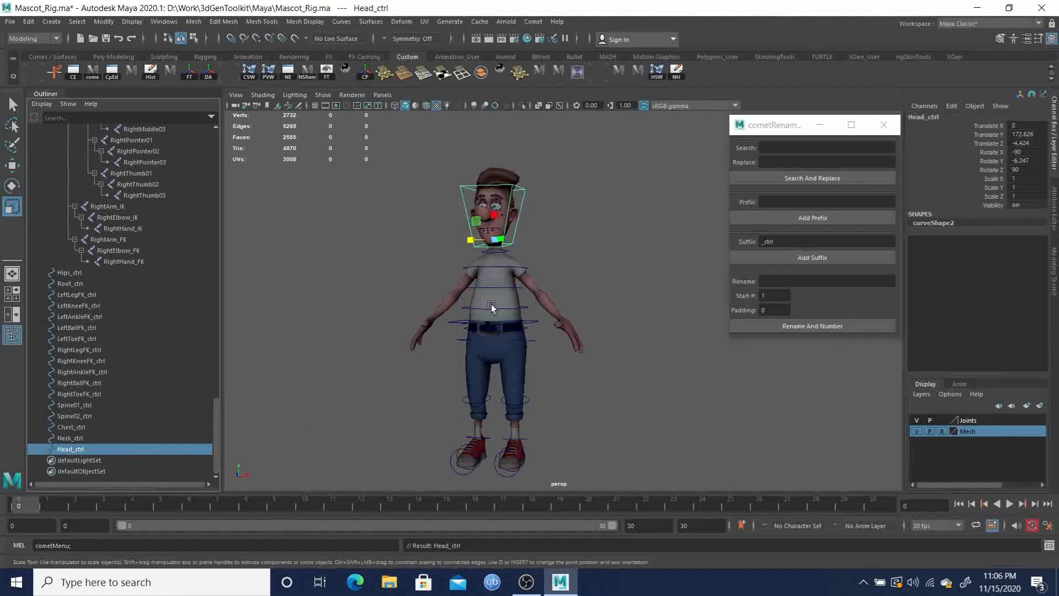
pyautogui.keyDown('alt'); pyautogui.moveTo(474, 200); pyautogui.dragTo(591, 304, button='right'); pyautogui.keyUp('alt')
pyautogui.keyDown('alt'); pyautogui.moveTo(532, 196); pyautogui.dragTo(481, 223); pyautogui.keyUp('alt')
pyautogui.keyDown('alt'); pyautogui.moveTo(480, 230); pyautogui.dragTo(480, 235, button='middle'); pyautogui.keyUp('alt')
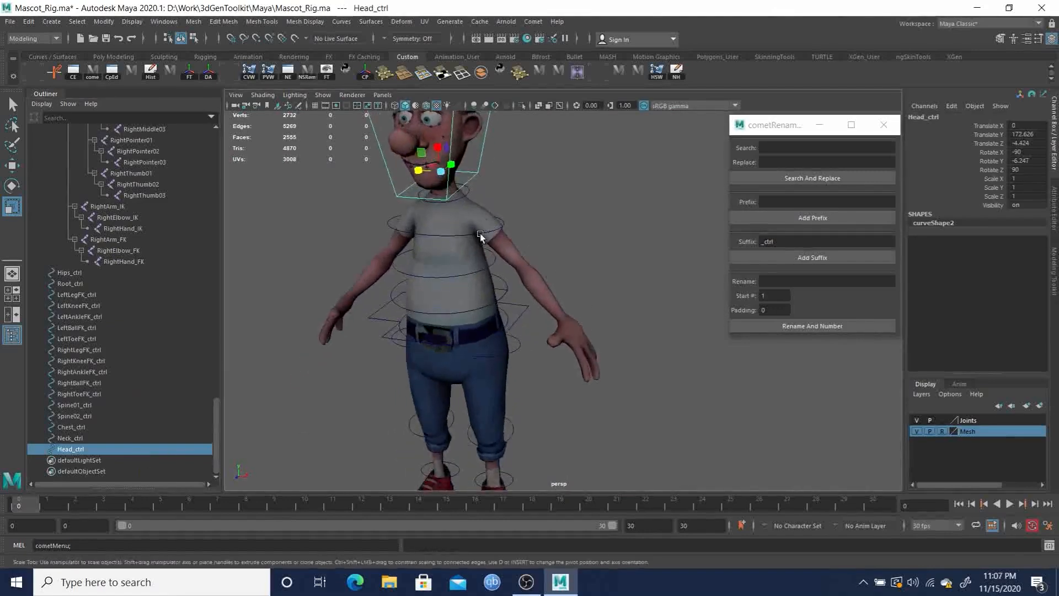
pyautogui.keyDown('alt'); pyautogui.moveTo(480, 235); pyautogui.dragTo(442, 285, button='right'); pyautogui.keyUp('alt')
pyautogui.scroll(3, 58, 329)
pyautogui.scroll(6, 131, 367)
pyautogui.scroll(-10, 131, 362)
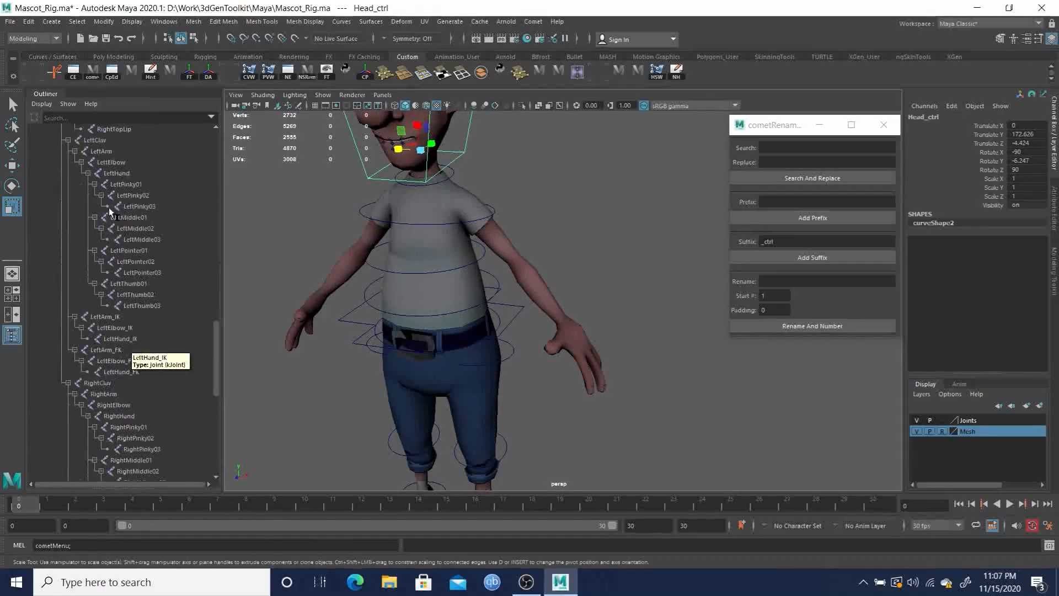
pyautogui.click(119, 174)
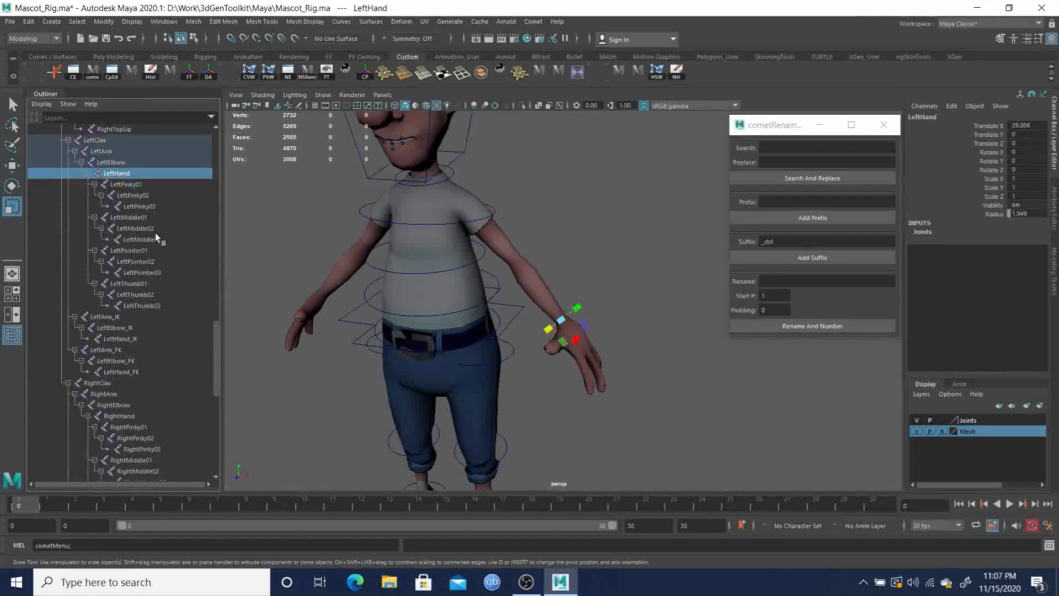
pyautogui.keyDown('shift'); pyautogui.click(145, 305); pyautogui.keyUp('shift')
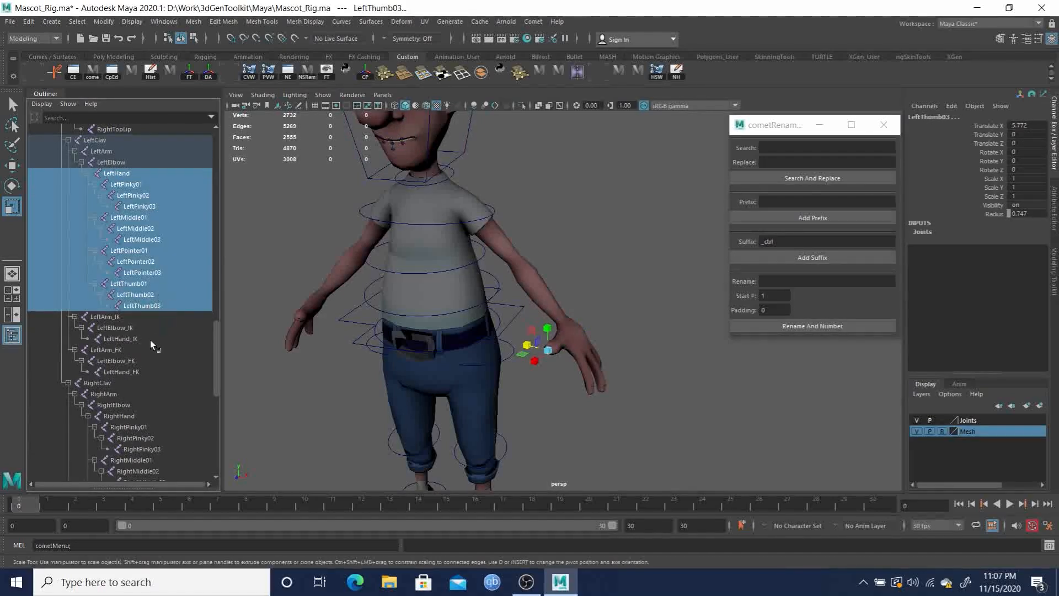
pyautogui.scroll(-5, 150, 339)
pyautogui.scroll(-3, 121, 396)
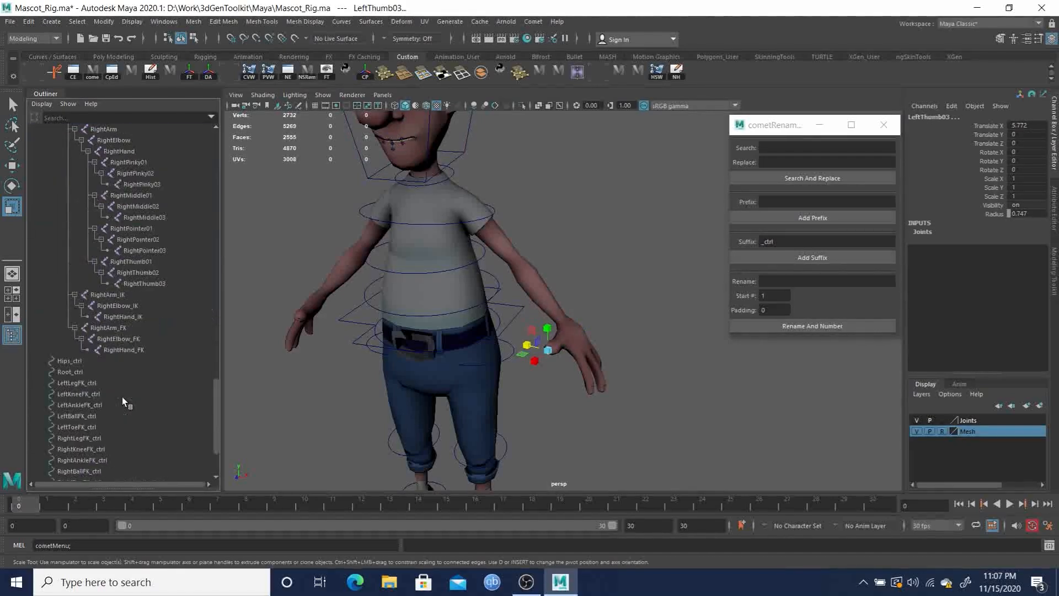
pyautogui.click(124, 151)
pyautogui.scroll(10, 135, 320)
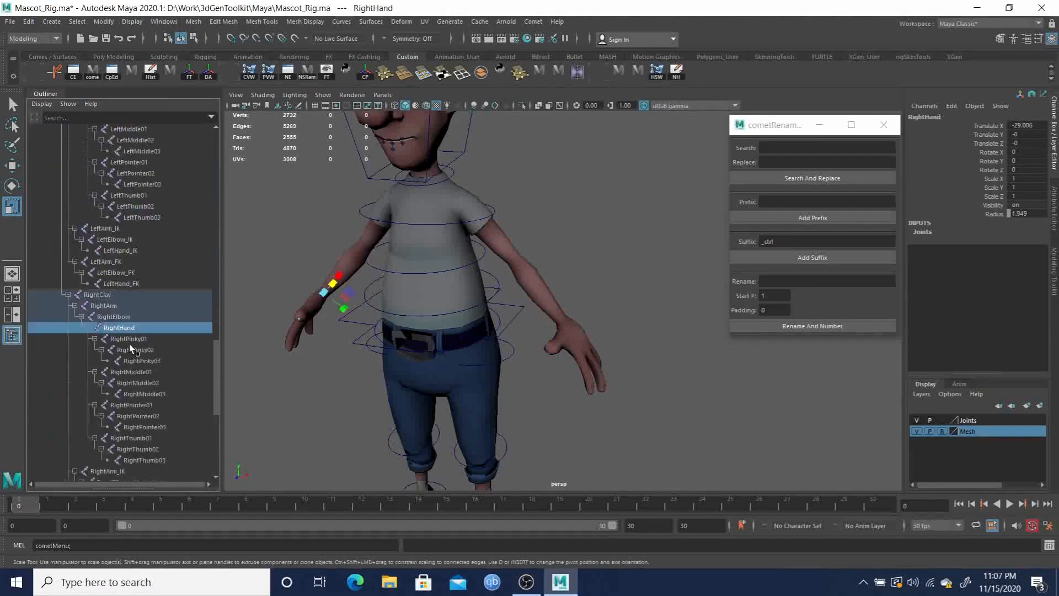
# Create circleX control shapes on all joints from LeftHand through LeftThumb03 and from RightHand through RightThumb03
pyautogui.click(128, 262)
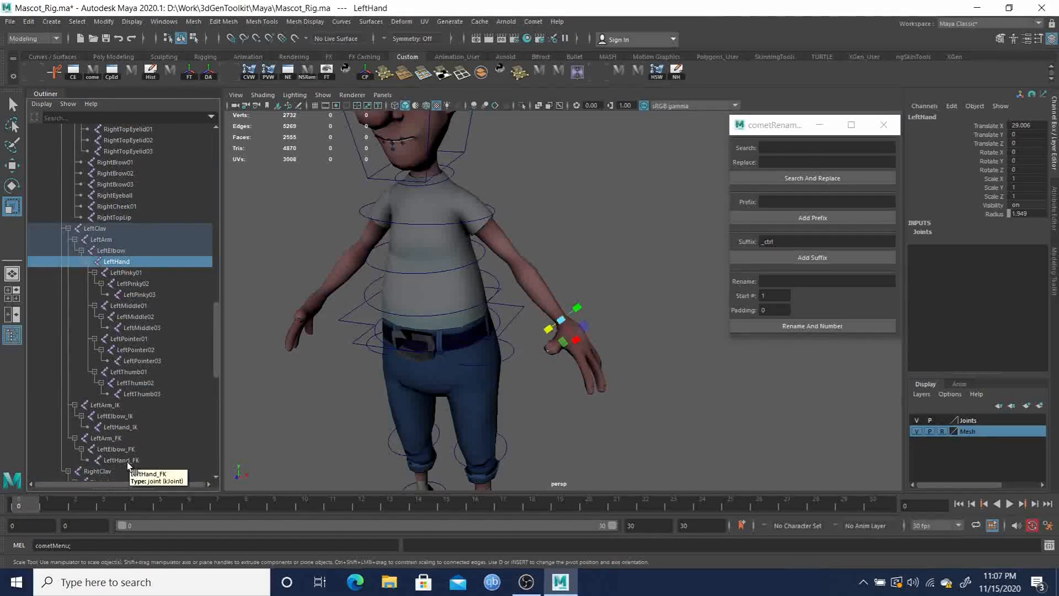
pyautogui.keyDown('shift'); pyautogui.click(148, 395); pyautogui.keyUp('shift')
pyautogui.scroll(-8, 148, 395)
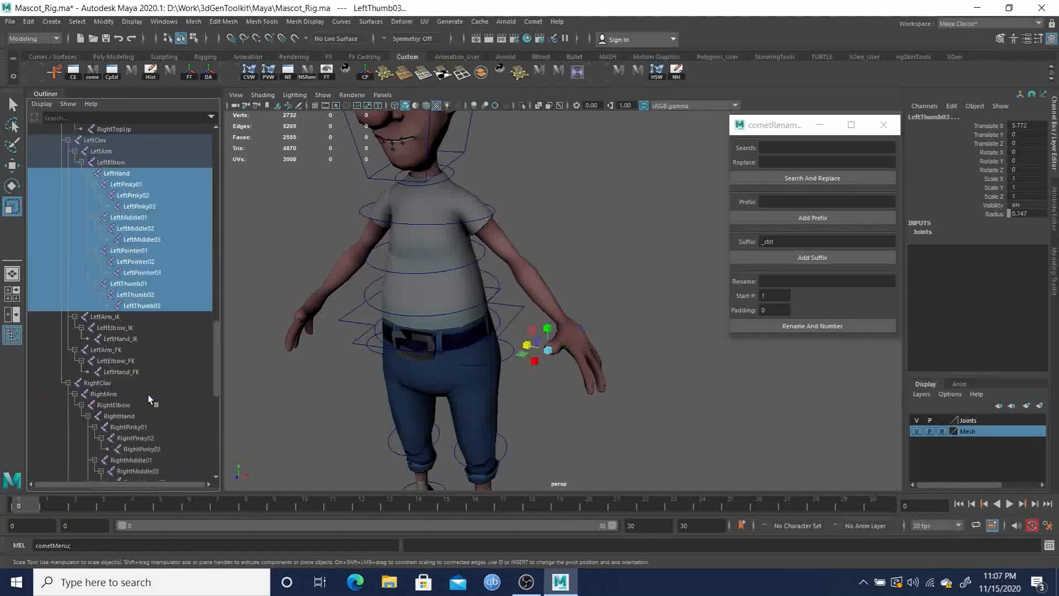
pyautogui.keyDown('ctrl'); pyautogui.click(117, 239); pyautogui.keyUp('ctrl')
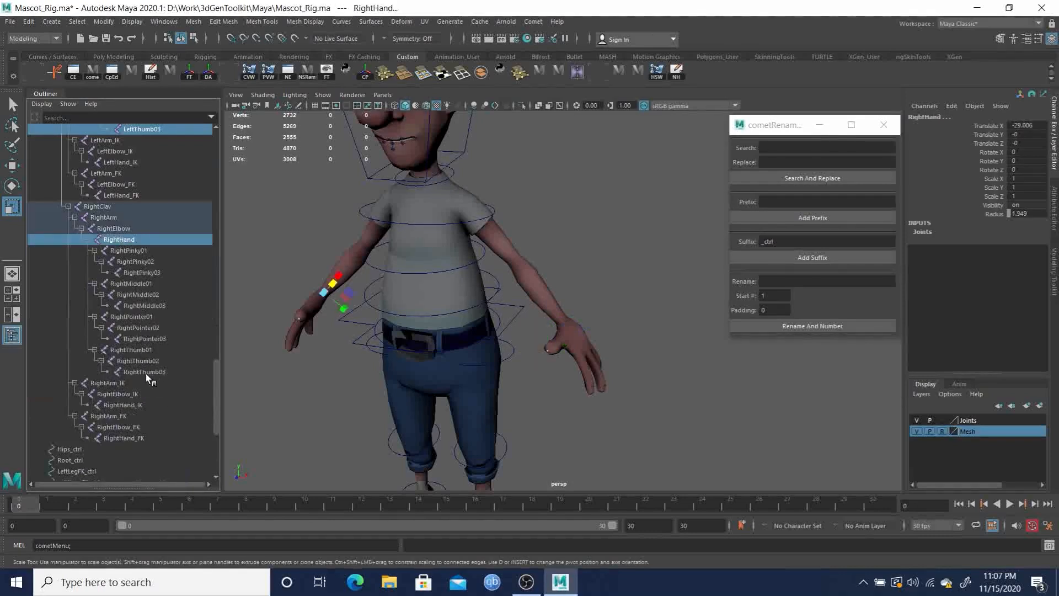
pyautogui.keyDown('shift'); pyautogui.click(145, 372); pyautogui.keyUp('shift')
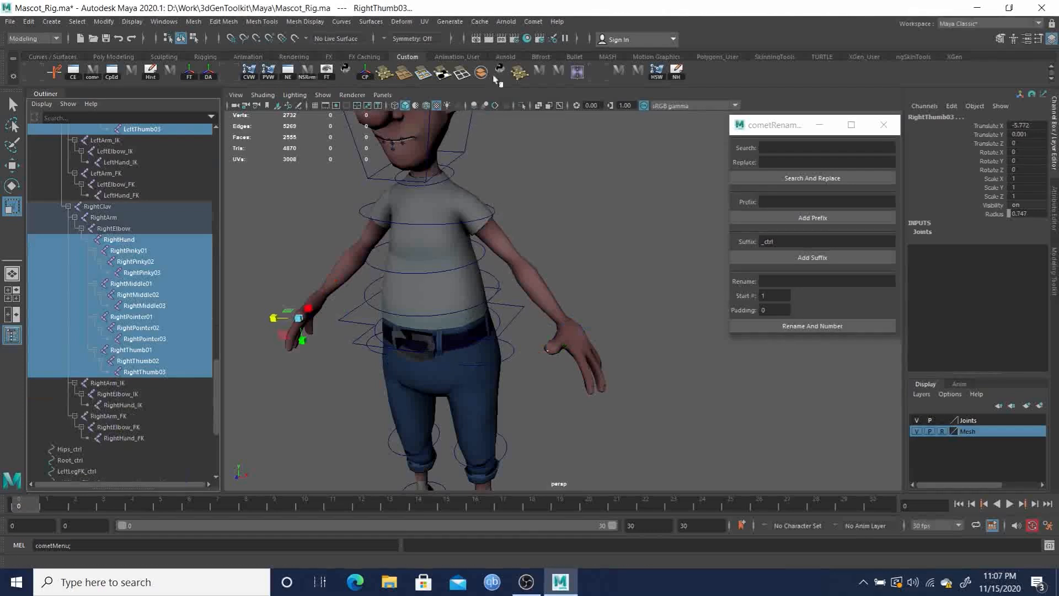
pyautogui.click(531, 21)
pyautogui.moveTo(560, 66)
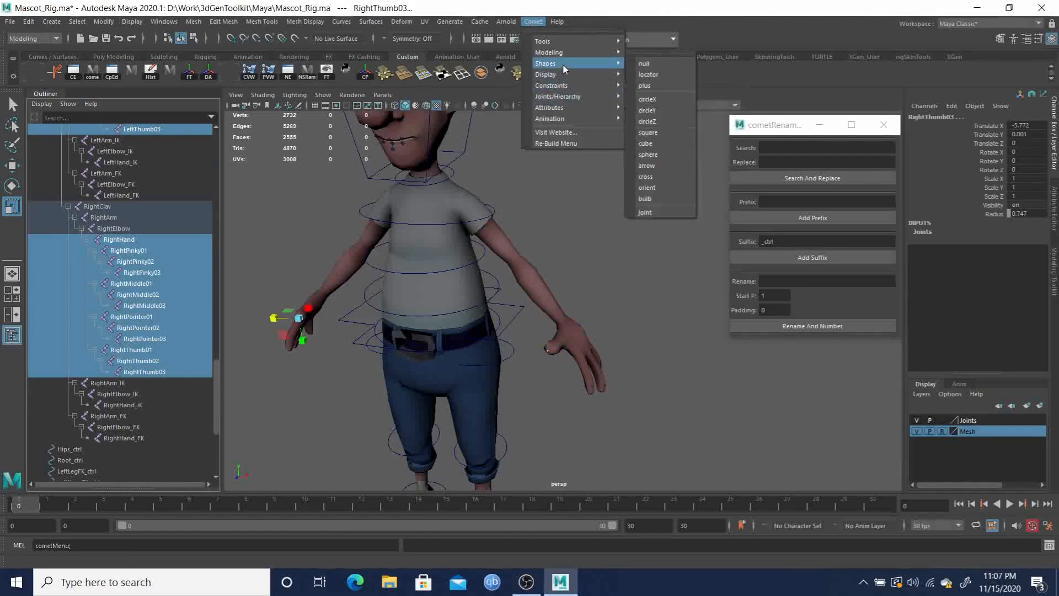
pyautogui.click(660, 100)
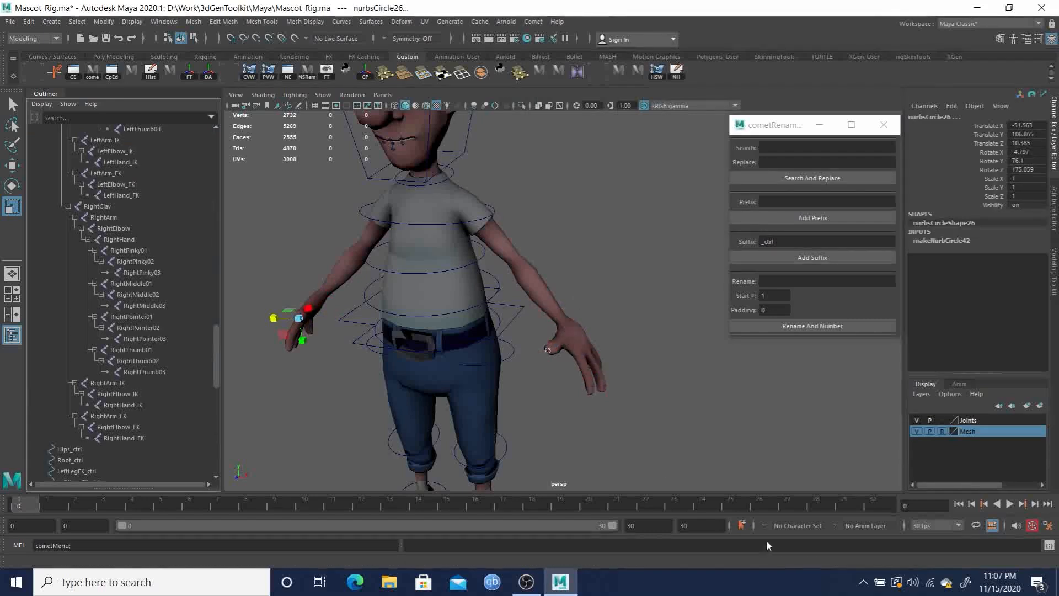
# Hide the Mesh layer, select the CVs of the hand and finger circles on both hands, and show the layer again
pyautogui.click(916, 431)
pyautogui.keyDown('alt'); pyautogui.moveTo(558, 345); pyautogui.dragTo(575, 395); pyautogui.keyUp('alt')
pyautogui.scroll(3, 575, 396)
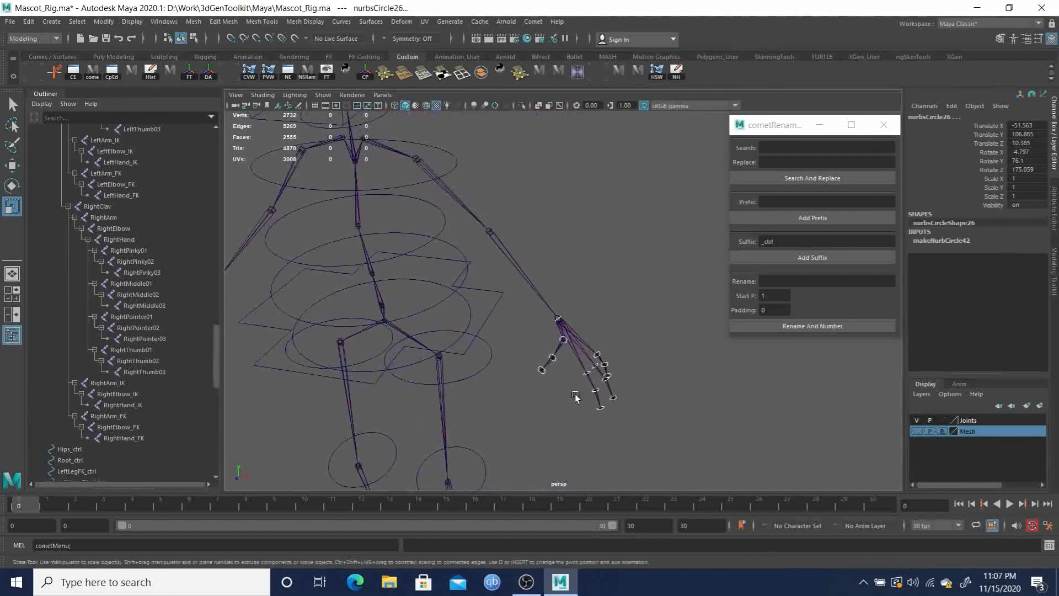
pyautogui.press('F8')
pyautogui.moveTo(482, 259); pyautogui.dragTo(704, 483)
pyautogui.keyDown('alt'); pyautogui.moveTo(554, 437); pyautogui.dragTo(655, 430, button='middle'); pyautogui.keyUp('alt')
pyautogui.scroll(-3, 655, 431)
pyautogui.moveTo(307, 247); pyautogui.dragTo(424, 392)
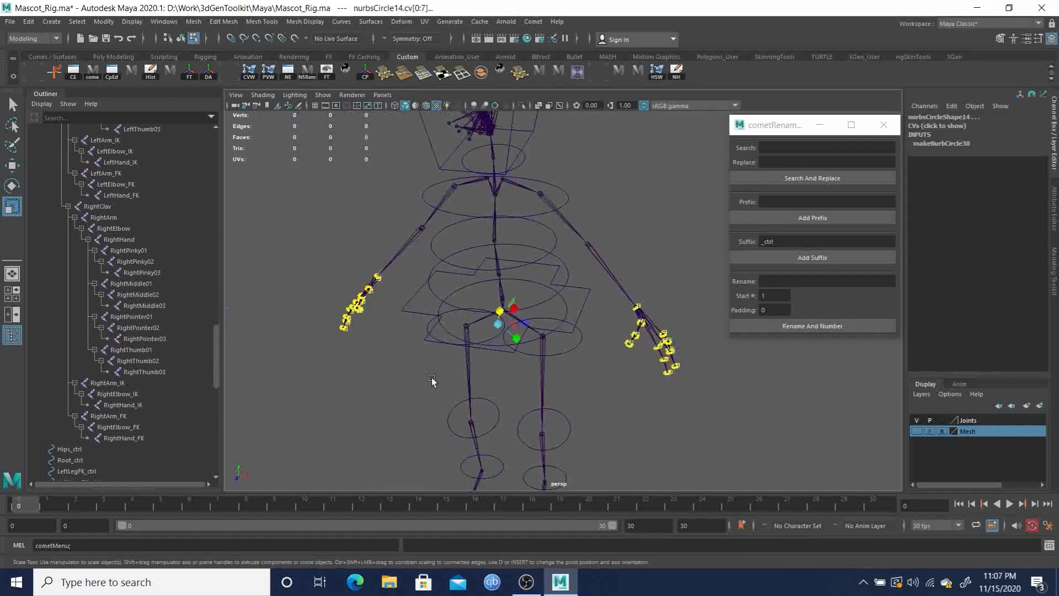
pyautogui.click(916, 432)
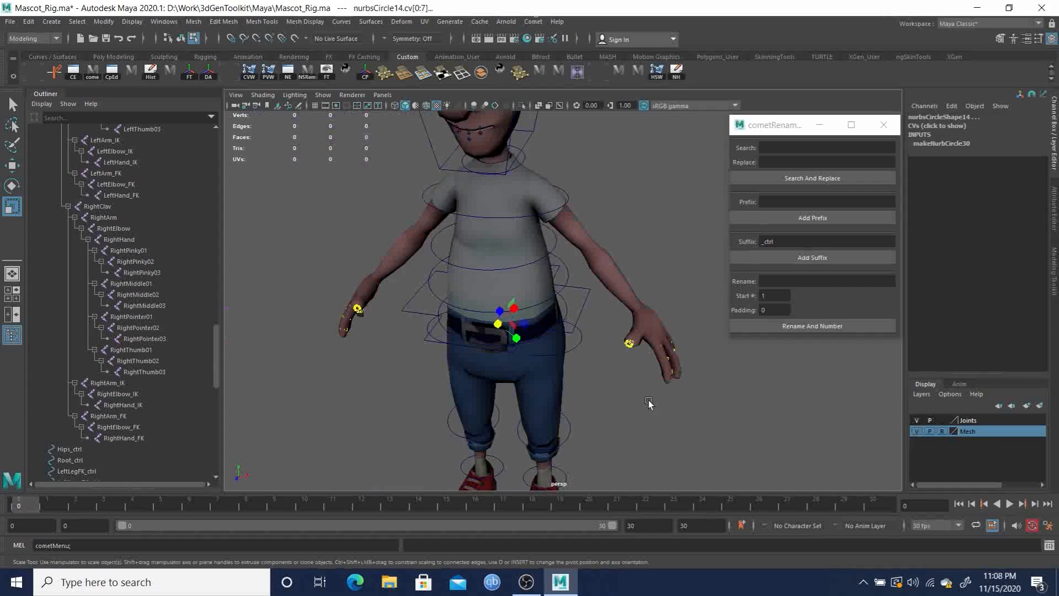
# Scale up the selected CVs so the circles surround the character's hands and fingers, using object orientation
pyautogui.moveTo(643, 403); pyautogui.dragTo(655, 397, button='middle')
pyautogui.hotkey('ctrl', 'z')
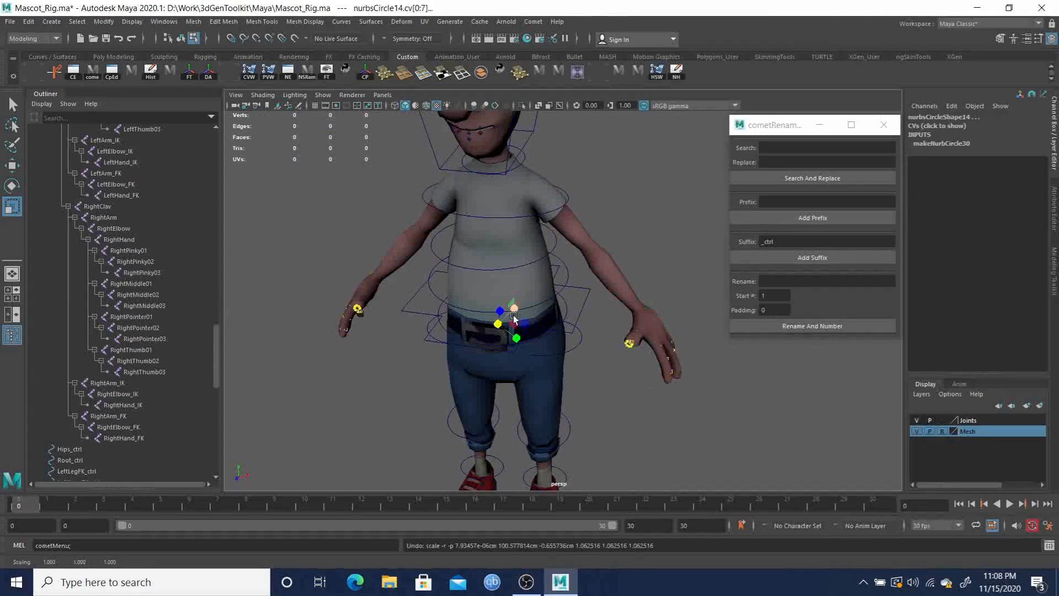
pyautogui.moveTo(502, 324); pyautogui.dragTo(550, 310)
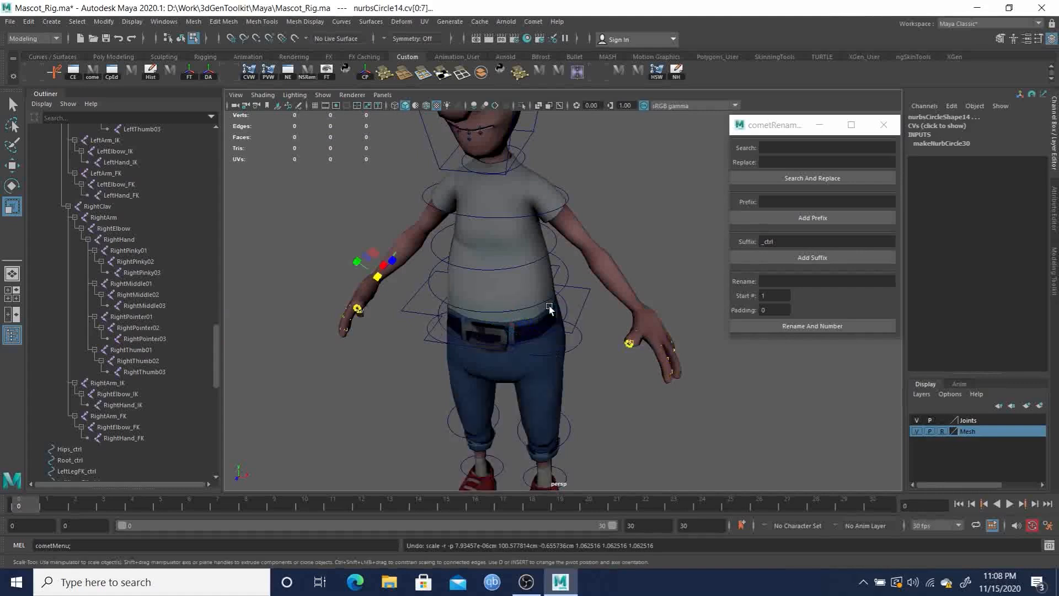
pyautogui.moveTo(386, 380); pyautogui.dragTo(431, 366)
pyautogui.moveTo(607, 352); pyautogui.dragTo(714, 270, button='middle')
# Examine the enlarged control circles around the fingers and wrists of both hands from several angles
pyautogui.keyDown('alt'); pyautogui.moveTo(605, 398); pyautogui.dragTo(646, 368, button='right'); pyautogui.keyUp('alt')
pyautogui.keyDown('alt'); pyautogui.moveTo(651, 368); pyautogui.dragTo(568, 370); pyautogui.keyUp('alt')
pyautogui.keyDown('alt'); pyautogui.moveTo(609, 356); pyautogui.dragTo(557, 299, button='middle'); pyautogui.keyUp('alt')
pyautogui.keyDown('alt'); pyautogui.moveTo(558, 299); pyautogui.dragTo(778, 481, button='right'); pyautogui.keyUp('alt')
pyautogui.keyDown('alt'); pyautogui.moveTo(634, 406); pyautogui.dragTo(685, 412); pyautogui.keyUp('alt')
pyautogui.keyDown('alt'); pyautogui.moveTo(684, 412); pyautogui.dragTo(584, 392, button='middle'); pyautogui.keyUp('alt')
pyautogui.keyDown('alt'); pyautogui.moveTo(584, 392); pyautogui.dragTo(475, 366, button='right'); pyautogui.keyUp('alt')
pyautogui.keyDown('alt'); pyautogui.moveTo(476, 367); pyautogui.dragTo(547, 365); pyautogui.keyUp('alt')
pyautogui.keyDown('alt'); pyautogui.moveTo(572, 251); pyautogui.dragTo(608, 239); pyautogui.keyUp('alt')
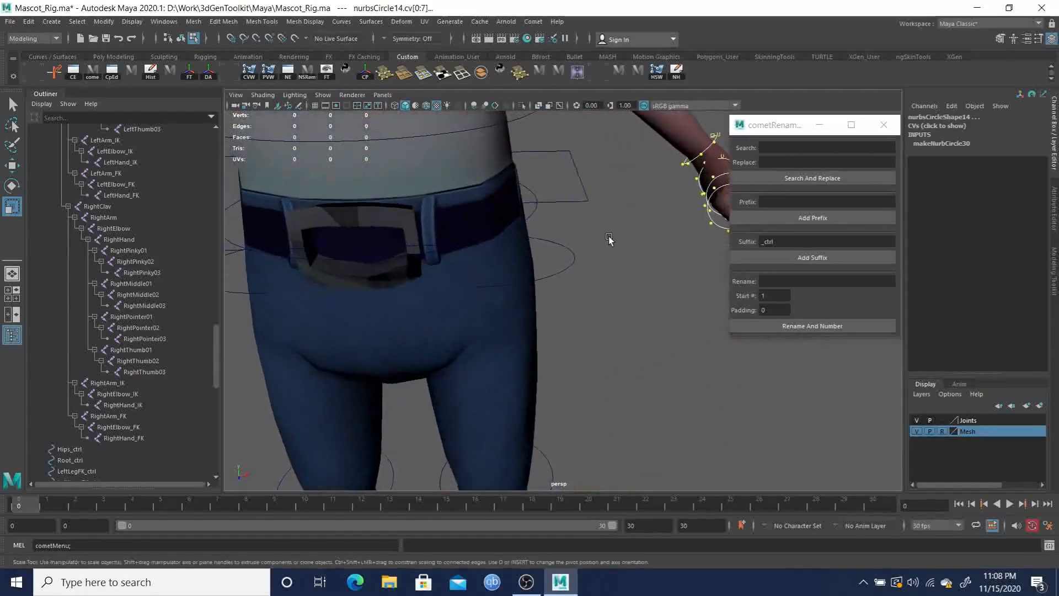
pyautogui.keyDown('alt'); pyautogui.moveTo(607, 239); pyautogui.dragTo(643, 291, button='middle'); pyautogui.keyUp('alt')
pyautogui.keyDown('alt'); pyautogui.moveTo(644, 291); pyautogui.dragTo(445, 316, button='right'); pyautogui.keyUp('alt')
pyautogui.keyDown('alt'); pyautogui.moveTo(485, 322); pyautogui.dragTo(433, 317); pyautogui.keyUp('alt')
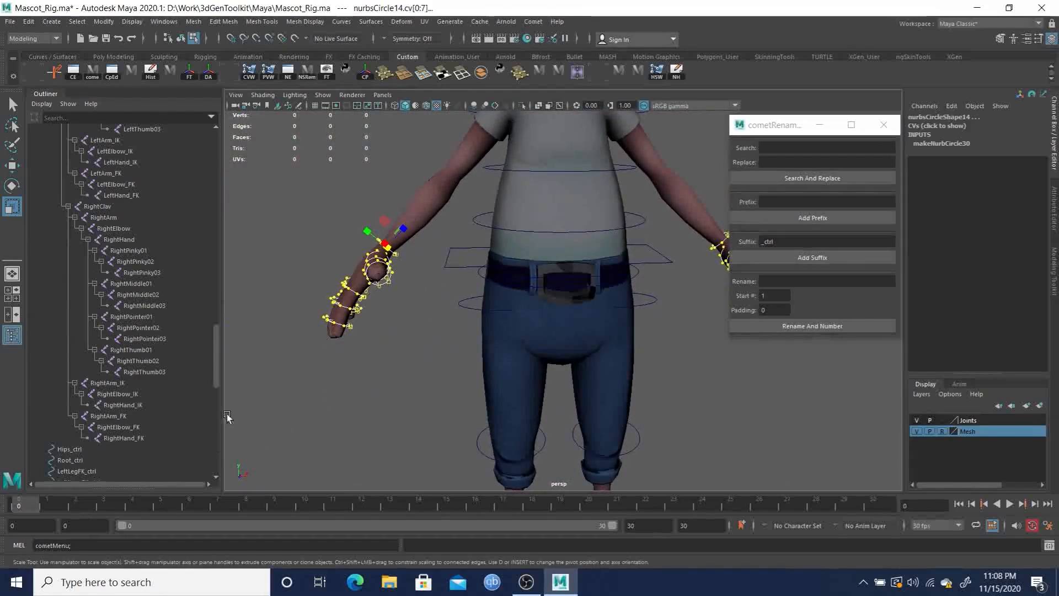
# Select both wrist control circles in object mode and scale up their CVs around the wrists
pyautogui.click(399, 325)
pyautogui.scroll(2, 392, 312)
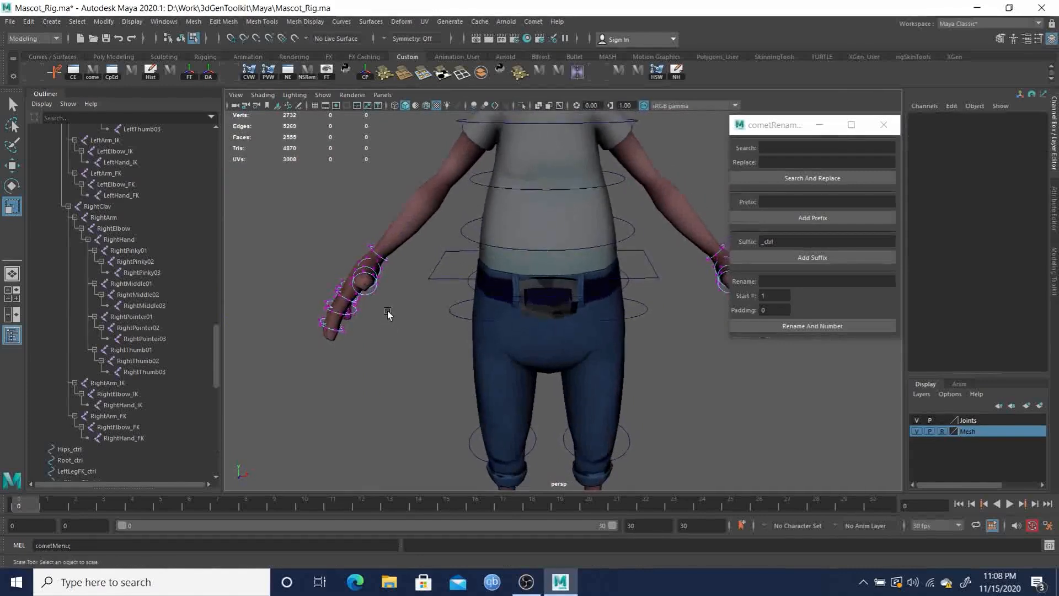
pyautogui.press('F8')
pyautogui.keyDown('alt'); pyautogui.moveTo(446, 315); pyautogui.dragTo(341, 326, button='middle'); pyautogui.keyUp('alt')
pyautogui.keyDown('alt'); pyautogui.moveTo(341, 326); pyautogui.dragTo(533, 320, button='right'); pyautogui.keyUp('alt')
pyautogui.click(634, 394)
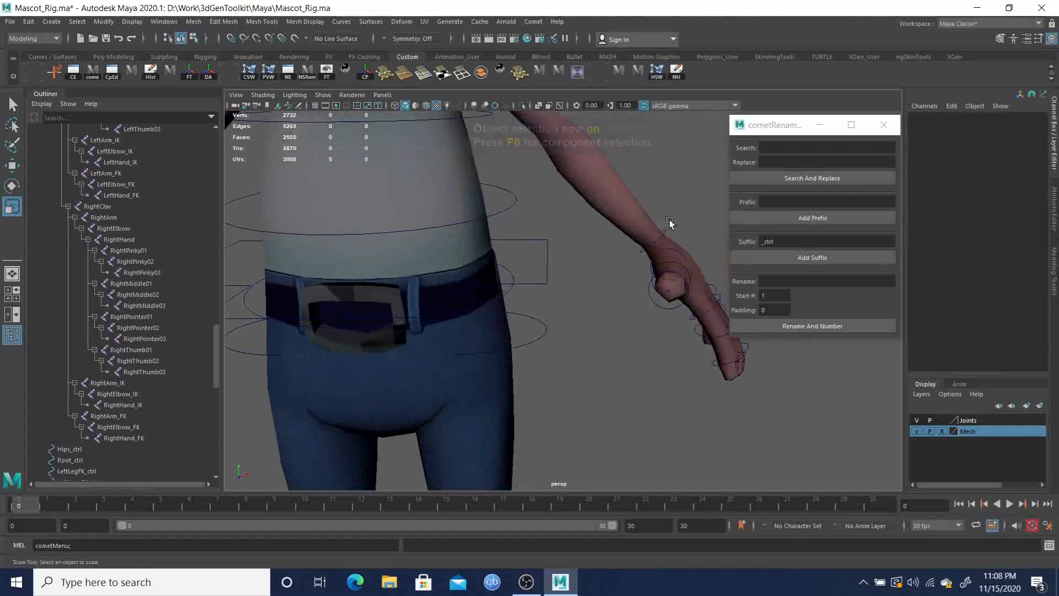
pyautogui.click(661, 243)
pyautogui.keyDown('alt'); pyautogui.moveTo(661, 243); pyautogui.dragTo(312, 273); pyautogui.keyUp('alt')
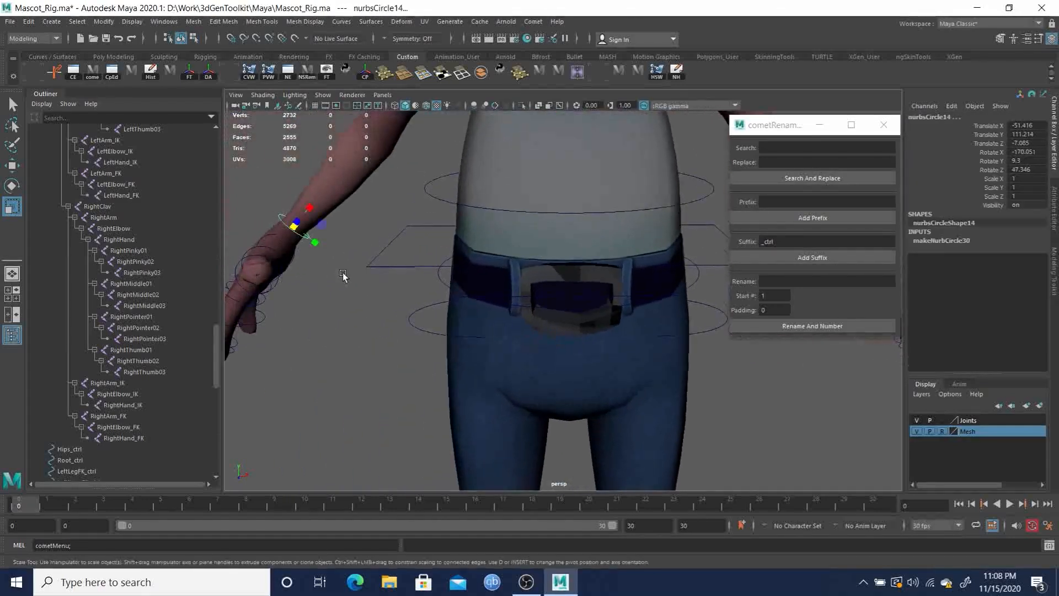
pyautogui.press('F8')
pyautogui.keyDown('alt'); pyautogui.moveTo(558, 333); pyautogui.dragTo(307, 298, button='right'); pyautogui.keyUp('alt')
pyautogui.moveTo(363, 225); pyautogui.dragTo(579, 358)
pyautogui.keyDown('alt'); pyautogui.moveTo(580, 359); pyautogui.dragTo(533, 295, button='right'); pyautogui.keyUp('alt')
pyautogui.keyDown('alt'); pyautogui.moveTo(534, 295); pyautogui.dragTo(653, 318, button='middle'); pyautogui.keyUp('alt')
pyautogui.keyDown('alt'); pyautogui.moveTo(441, 294); pyautogui.dragTo(510, 299); pyautogui.keyUp('alt')
pyautogui.keyDown('alt'); pyautogui.moveTo(510, 299); pyautogui.dragTo(591, 340, button='right'); pyautogui.keyUp('alt')
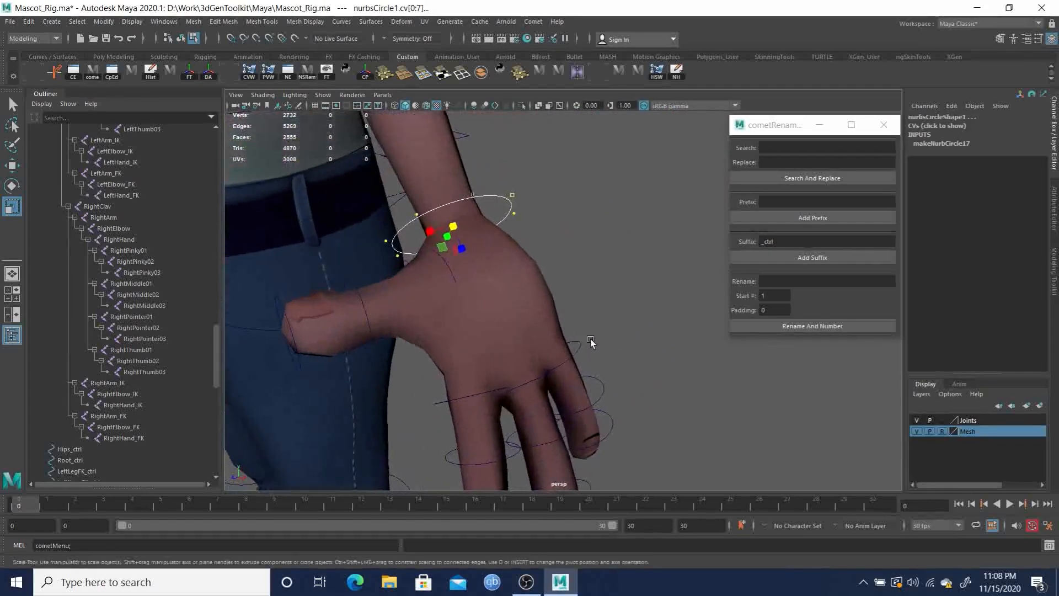
# Return to object mode and examine the control circle embedded at the base of the left thumb
pyautogui.press('q')
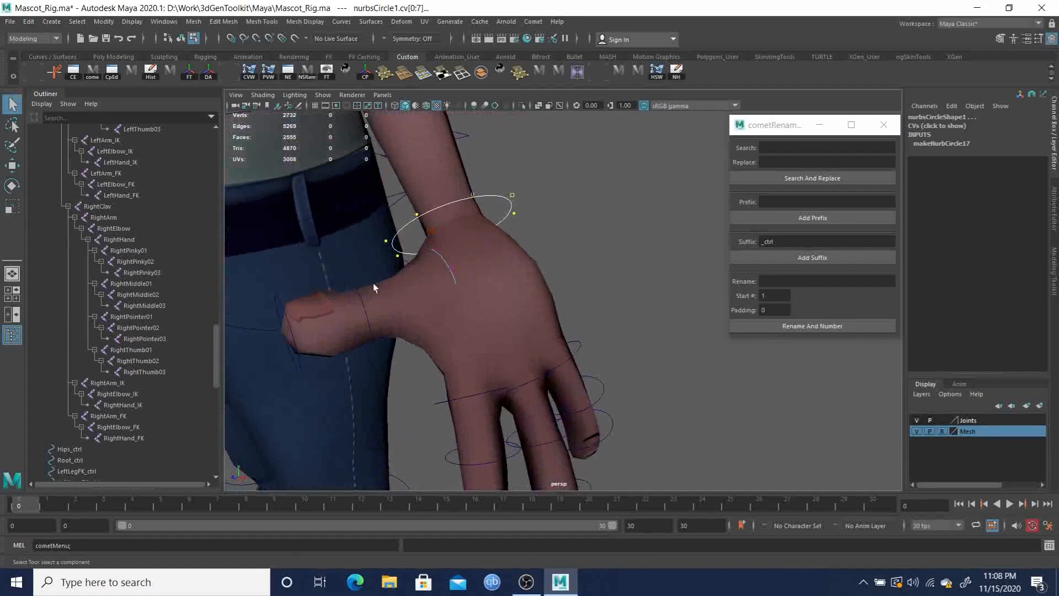
pyautogui.click(603, 224)
pyautogui.press('F8')
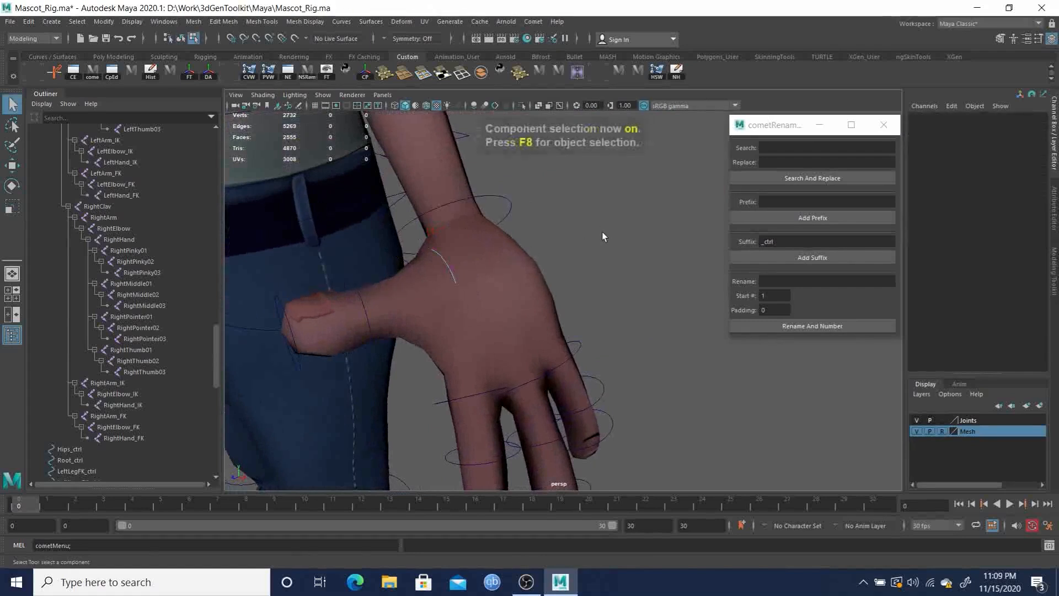
pyautogui.press('F8')
pyautogui.click(563, 297)
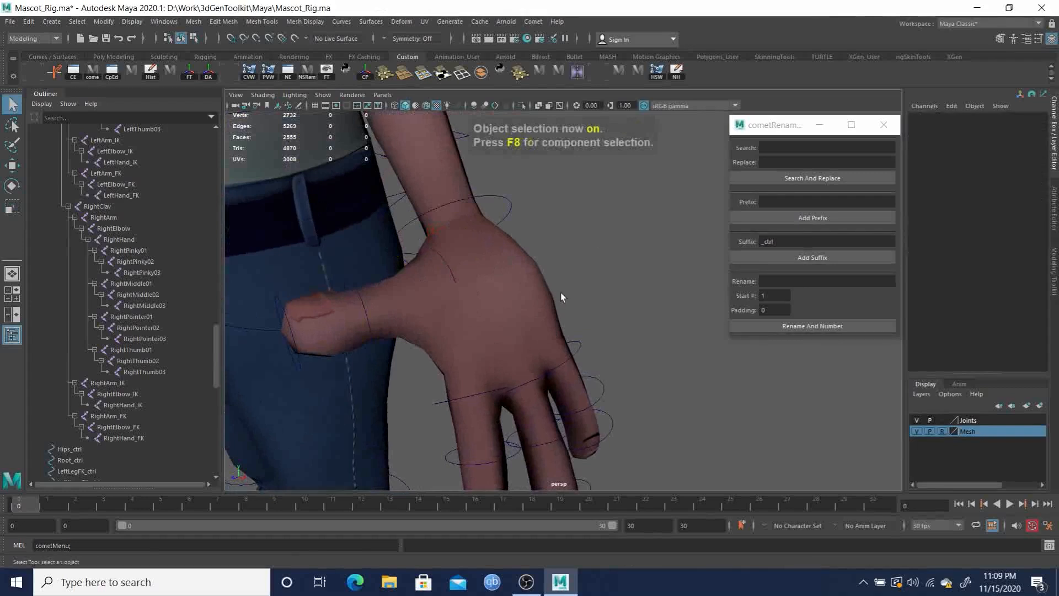
pyautogui.click(447, 267)
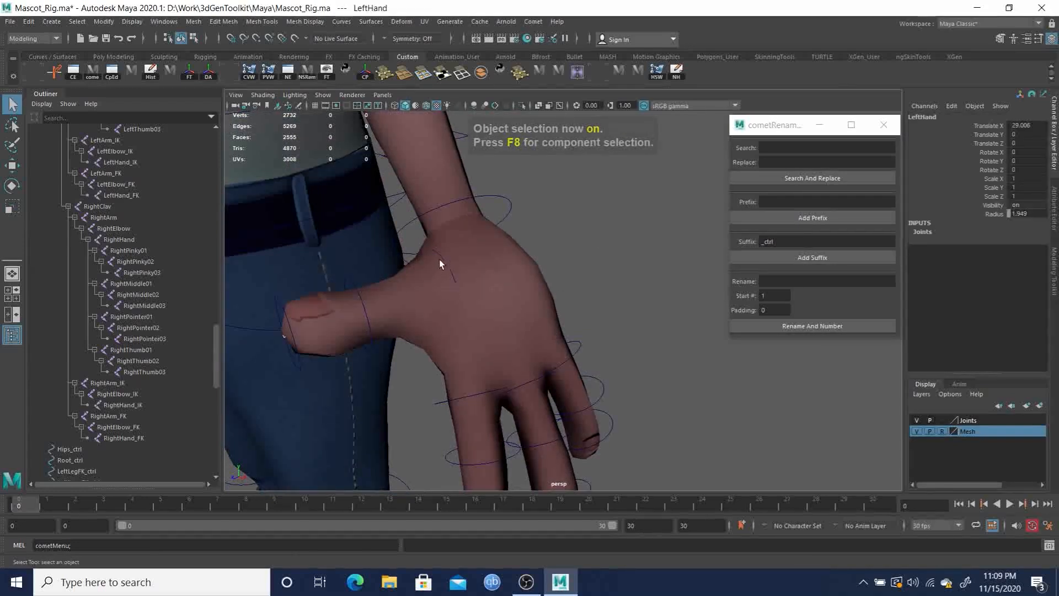
pyautogui.keyDown('alt'); pyautogui.moveTo(442, 256); pyautogui.dragTo(575, 228); pyautogui.keyUp('alt')
pyautogui.keyDown('alt'); pyautogui.moveTo(575, 228); pyautogui.dragTo(529, 248, button='middle'); pyautogui.keyUp('alt')
pyautogui.keyDown('alt'); pyautogui.moveTo(530, 248); pyautogui.dragTo(554, 279); pyautogui.keyUp('alt')
# Select the thumb-base control circles on both hands and scale up their CVs
pyautogui.click(625, 238)
pyautogui.keyDown('alt'); pyautogui.moveTo(267, 245); pyautogui.dragTo(374, 265, button='middle'); pyautogui.keyUp('alt')
pyautogui.keyDown('alt'); pyautogui.moveTo(374, 265); pyautogui.dragTo(269, 261, button='right'); pyautogui.keyUp('alt')
pyautogui.keyDown('alt'); pyautogui.moveTo(270, 261); pyautogui.dragTo(606, 295, button='middle'); pyautogui.keyUp('alt')
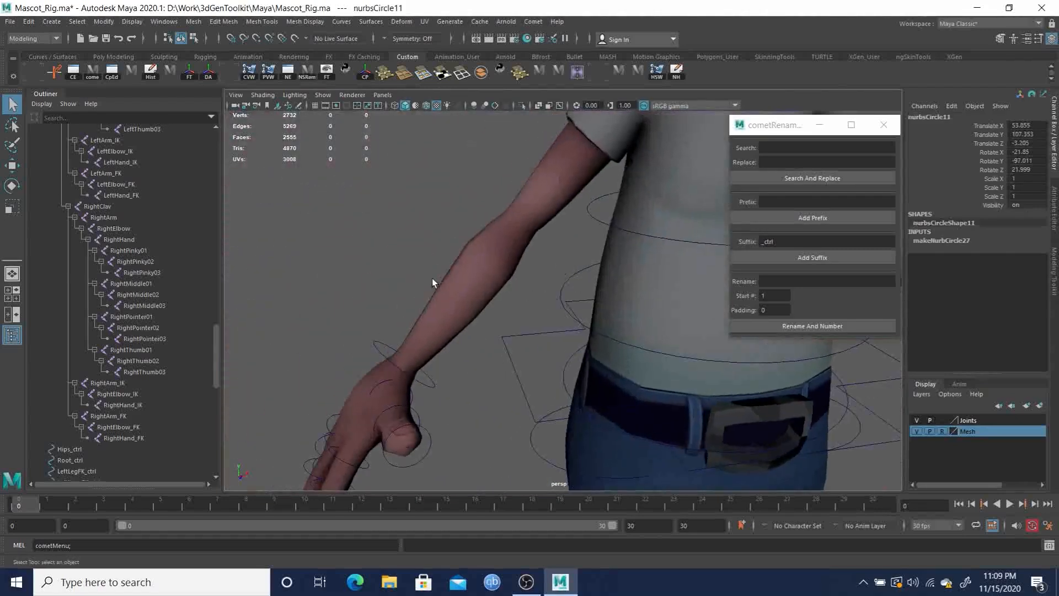
pyautogui.click(379, 382)
pyautogui.hotkey('ctrl', 'z')
pyautogui.keyDown('shift'); pyautogui.click(413, 395); pyautogui.keyUp('shift')
pyautogui.keyDown('alt'); pyautogui.moveTo(486, 416); pyautogui.dragTo(390, 318, button='middle'); pyautogui.keyUp('alt')
pyautogui.keyDown('alt'); pyautogui.moveTo(390, 318); pyautogui.dragTo(176, 307, button='right'); pyautogui.keyUp('alt')
pyautogui.keyDown('alt'); pyautogui.moveTo(486, 306); pyautogui.dragTo(415, 317, button='middle'); pyautogui.keyUp('alt')
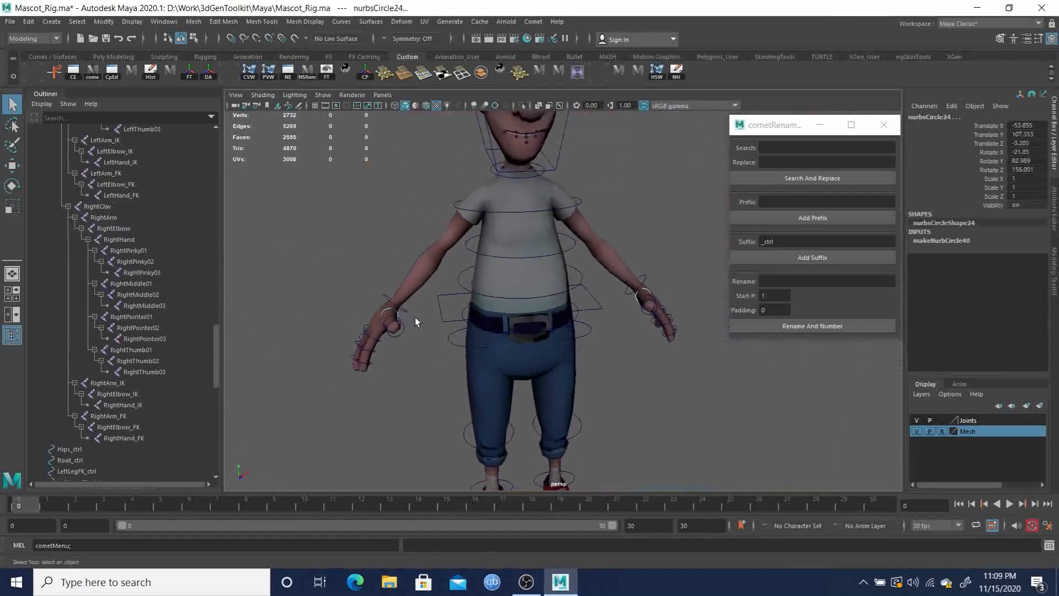
pyautogui.press('F8')
pyautogui.moveTo(309, 256); pyautogui.dragTo(699, 398)
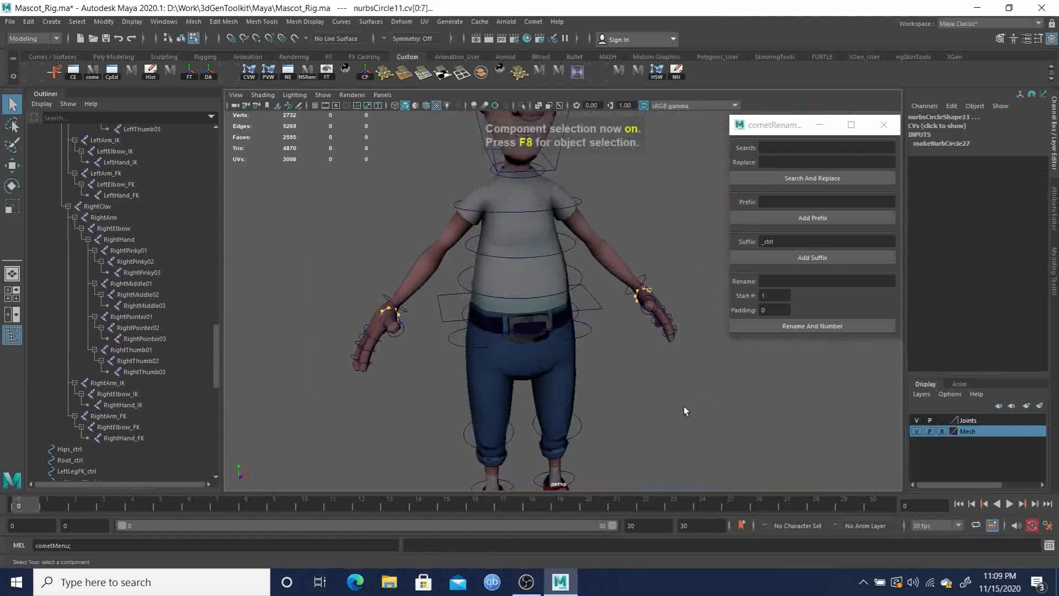
pyautogui.press('r')
pyautogui.moveTo(659, 386); pyautogui.dragTo(717, 381, button='middle')
# Move the CVs of both thumb-base circles forward from the palms toward the thumbs
pyautogui.keyDown('alt'); pyautogui.moveTo(353, 380); pyautogui.dragTo(522, 367); pyautogui.keyUp('alt')
pyautogui.press('f')
pyautogui.keyDown('alt'); pyautogui.moveTo(632, 375); pyautogui.dragTo(456, 359); pyautogui.keyUp('alt')
pyautogui.keyDown('alt'); pyautogui.moveTo(455, 359); pyautogui.dragTo(386, 352, button='right'); pyautogui.keyUp('alt')
pyautogui.press('w')
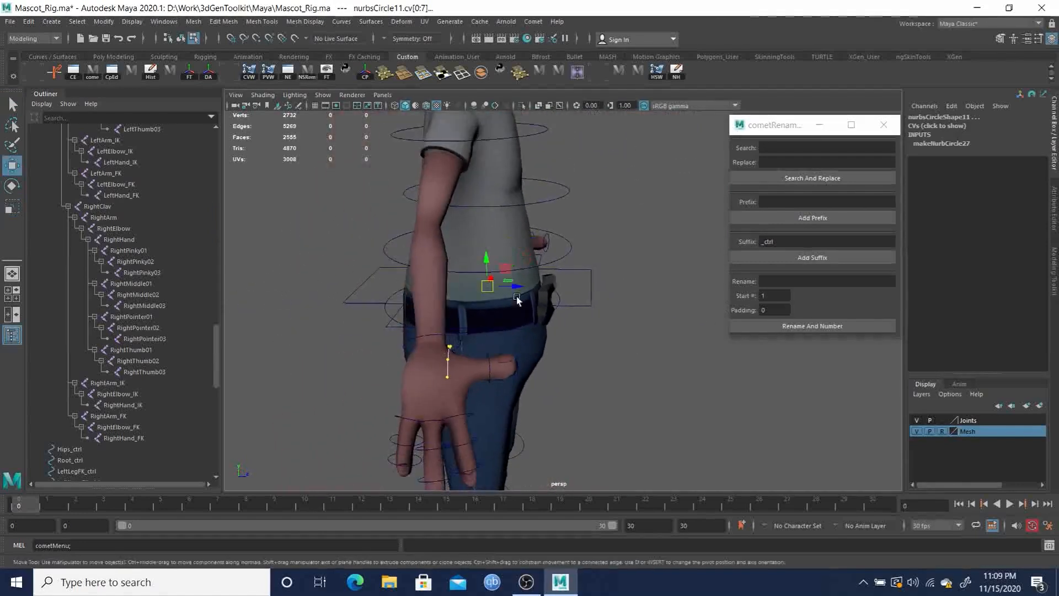
pyautogui.moveTo(515, 301); pyautogui.dragTo(526, 390)
# Try to rotate the CVs of both thumb-base circles to follow the thumbs, and undo the rotations
pyautogui.press('e')
pyautogui.hotkey('ctrl', 'z')
pyautogui.press('r')
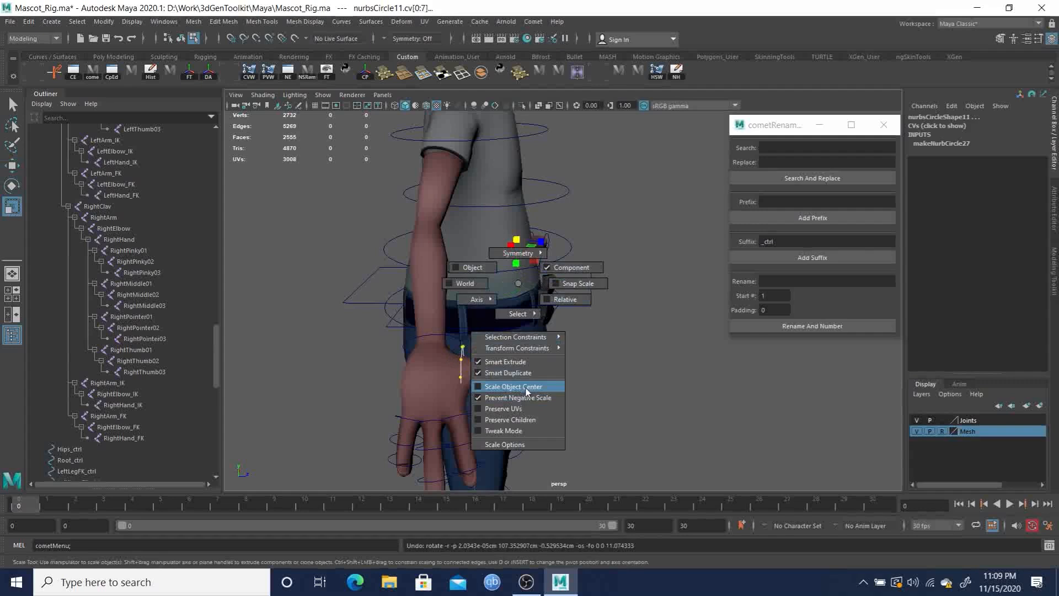
pyautogui.moveTo(526, 391); pyautogui.dragTo(537, 227)
pyautogui.press('e')
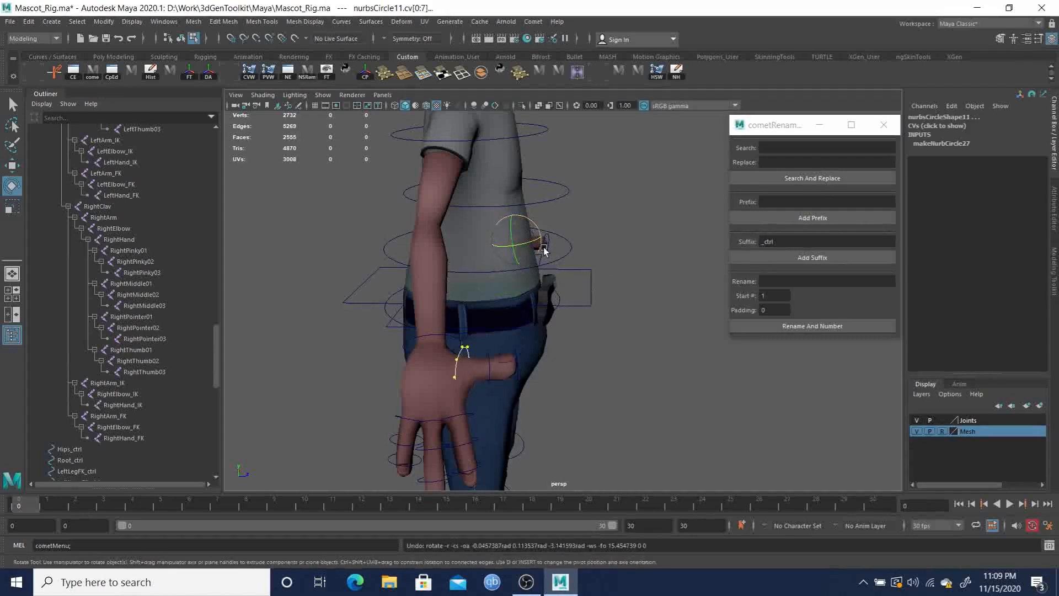
pyautogui.keyDown('alt'); pyautogui.moveTo(592, 280); pyautogui.dragTo(475, 307); pyautogui.keyUp('alt')
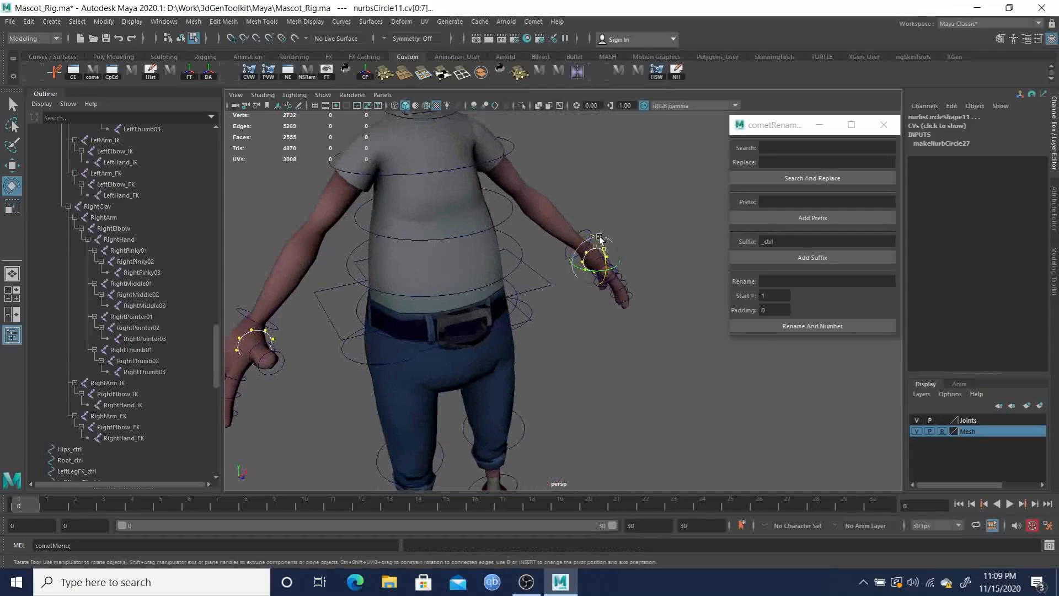
pyautogui.hotkey('ctrl', 'z')
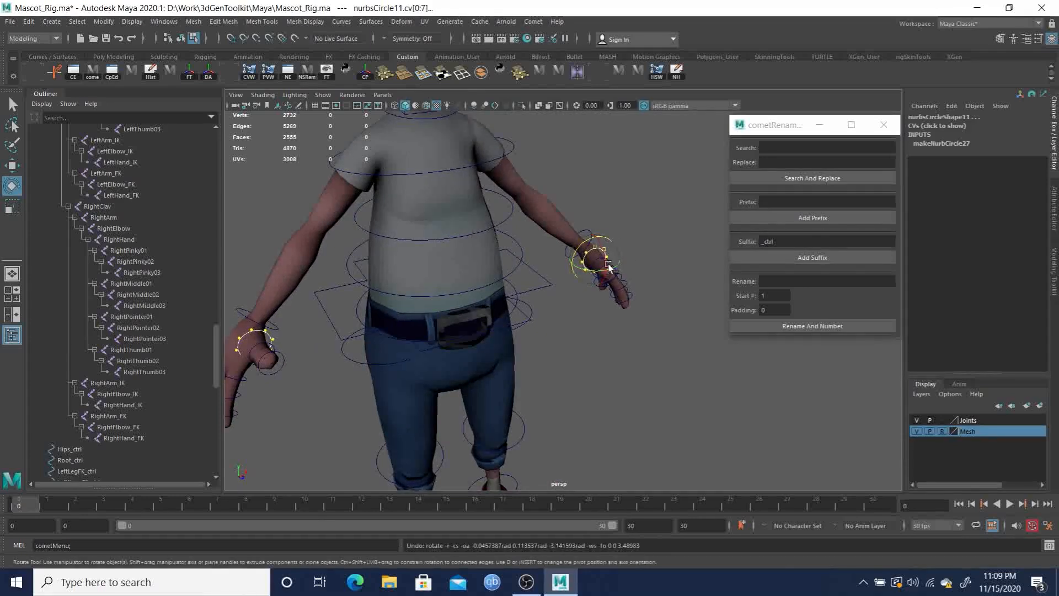
pyautogui.moveTo(578, 268); pyautogui.dragTo(449, 307)
pyautogui.hotkey('ctrl', 'z')
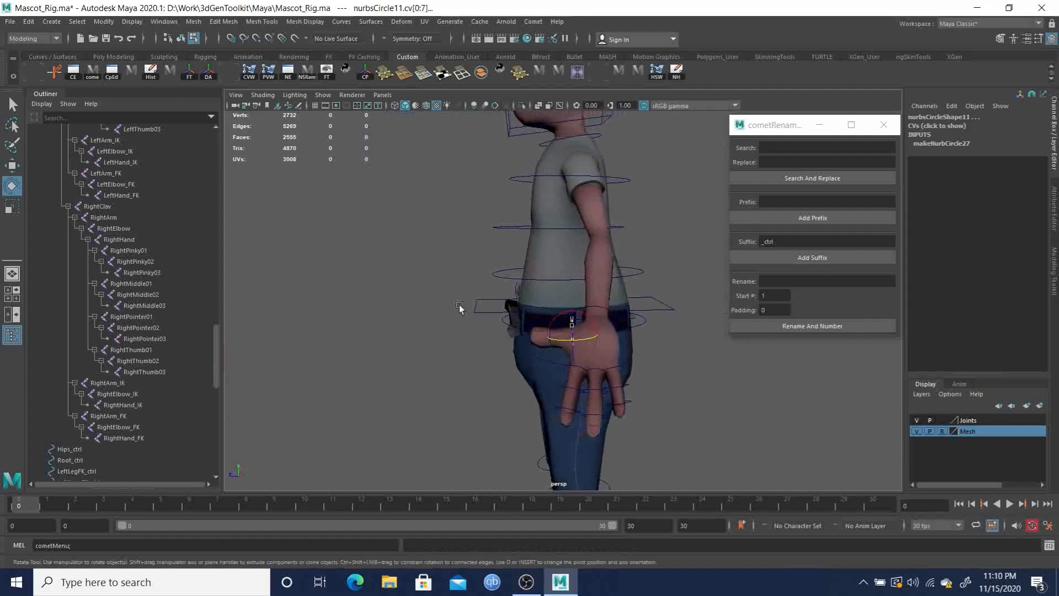
# Enable Rotate Object Center and try rotating the CVs of both thumb-base circles around their own centers
pyautogui.keyDown('alt'); pyautogui.moveTo(601, 326); pyautogui.dragTo(595, 332); pyautogui.keyUp('alt')
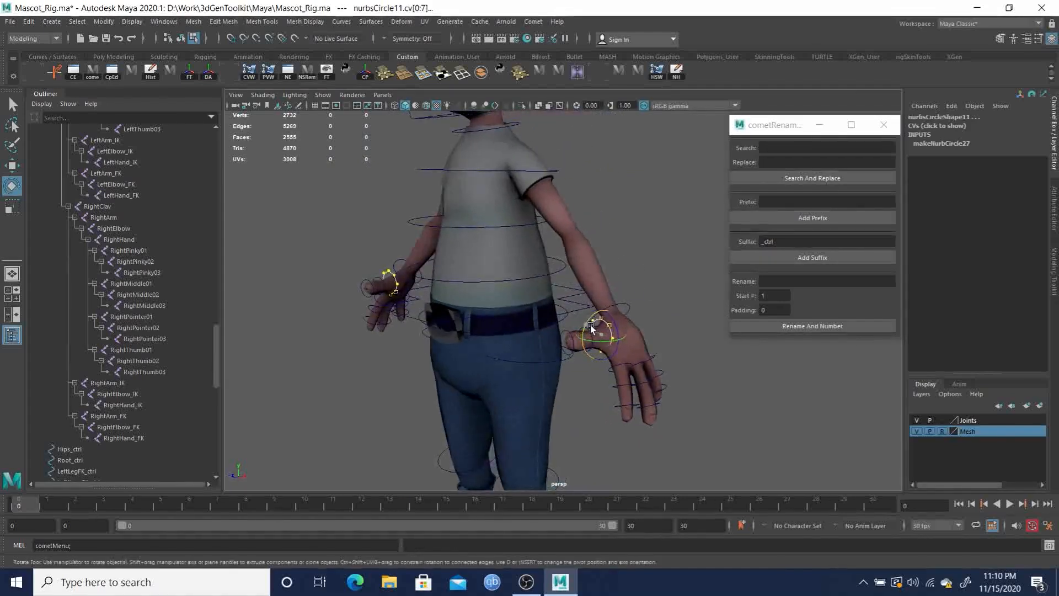
pyautogui.keyDown('alt'); pyautogui.moveTo(565, 333); pyautogui.dragTo(586, 344); pyautogui.keyUp('alt')
pyautogui.click(586, 344)
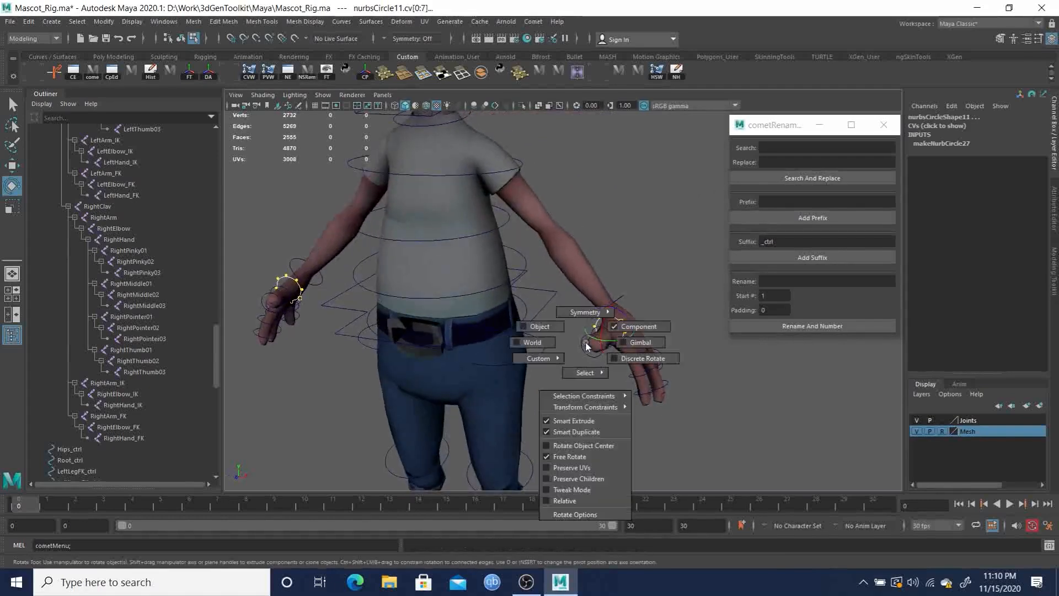
pyautogui.click(585, 447)
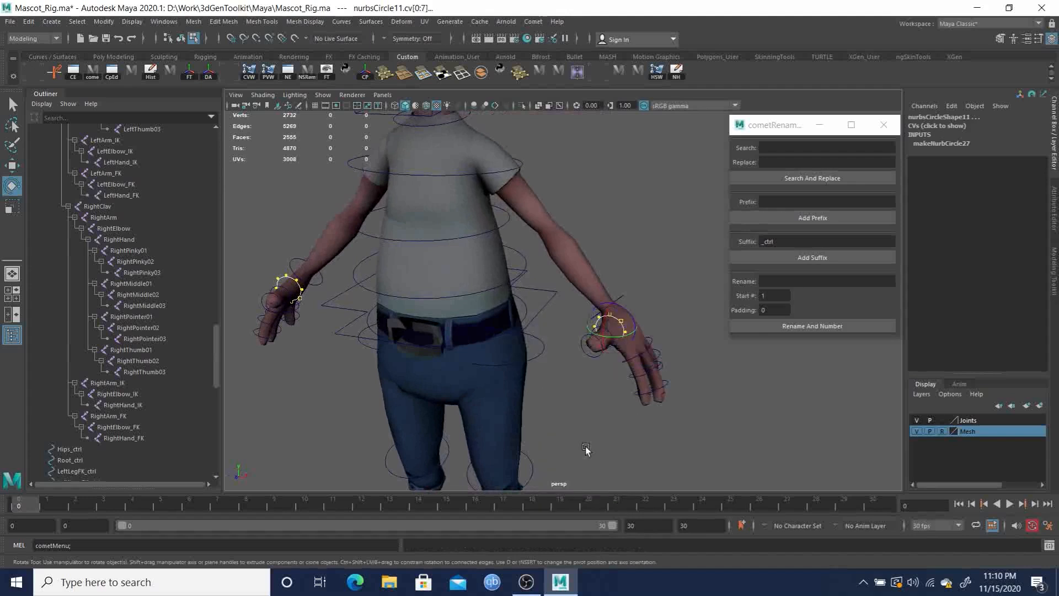
pyautogui.moveTo(607, 322); pyautogui.dragTo(605, 332)
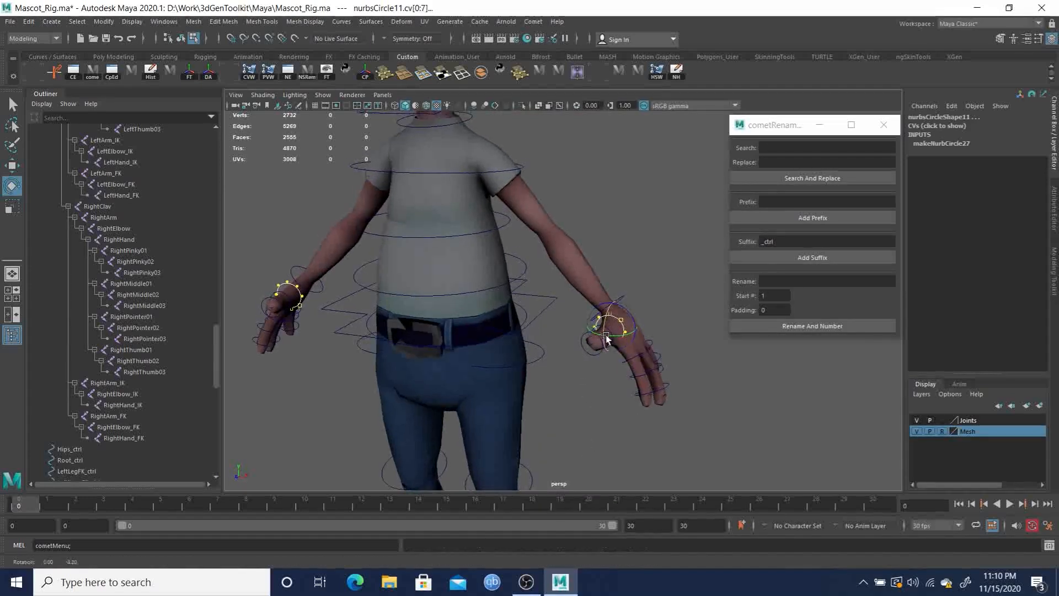
# Try rotating the thumb-base CVs with the rotation axis set to Object, and undo that rotation
pyautogui.press('r')
pyautogui.click(607, 339)
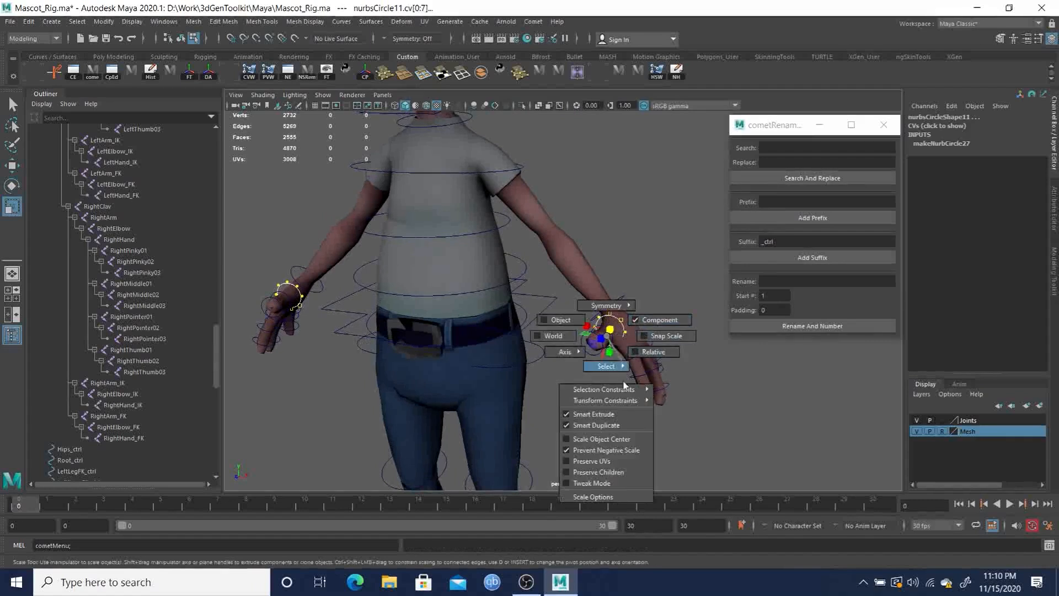
pyautogui.press('e')
pyautogui.click(609, 338)
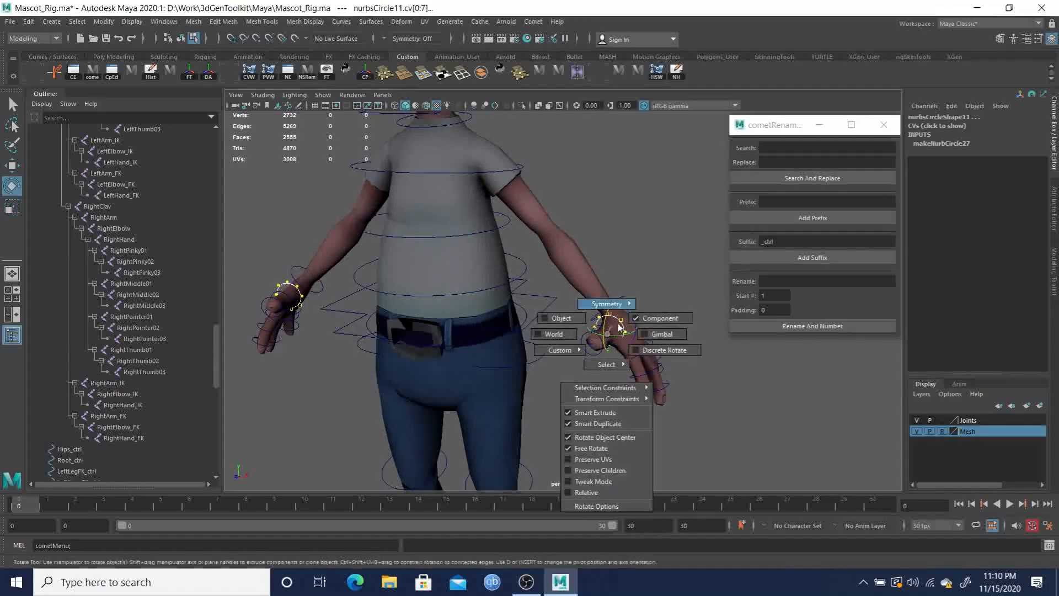
pyautogui.click(652, 353)
pyautogui.moveTo(603, 327); pyautogui.dragTo(610, 426)
pyautogui.hotkey('ctrl', 'z')
pyautogui.press('r')
pyautogui.press('e')
pyautogui.press('e')
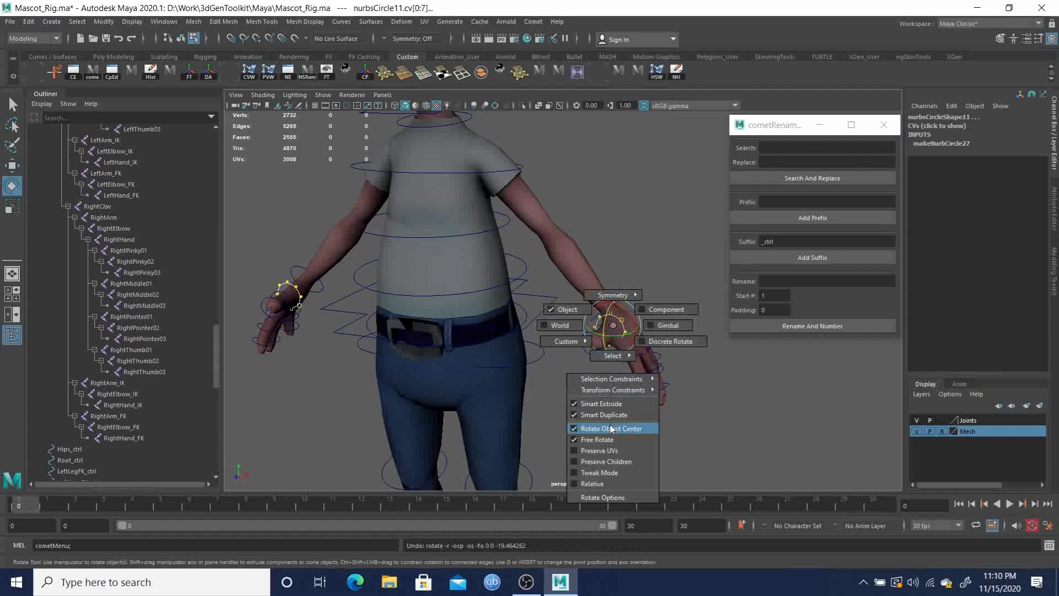
# Reset the Rotate tool to its default settings and try rotating the CVs of both thumb-base circles
pyautogui.moveTo(611, 428); pyautogui.dragTo(616, 500)
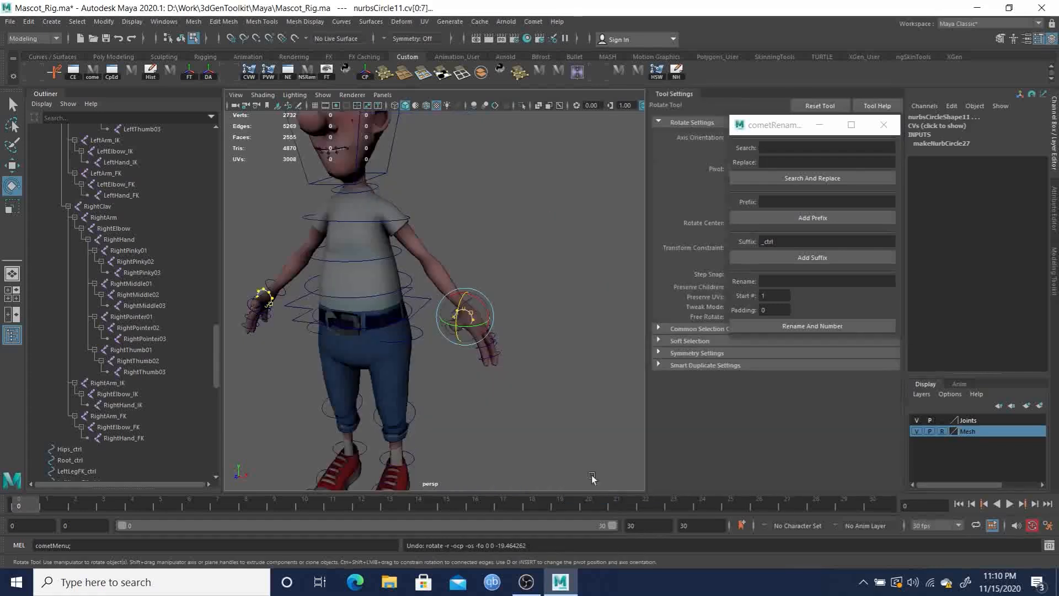
pyautogui.click(797, 107)
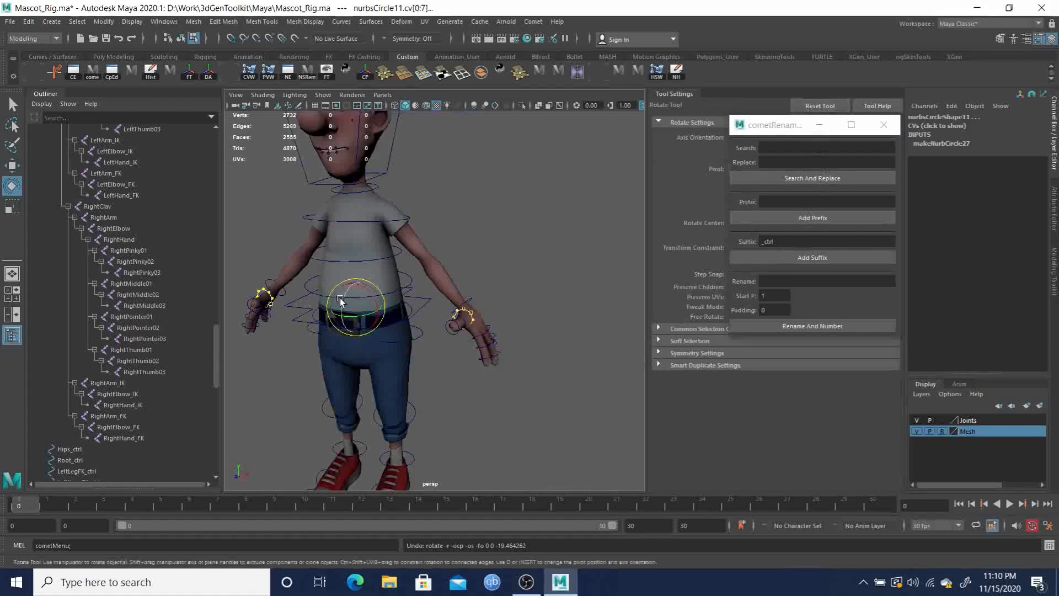
pyautogui.moveTo(343, 297); pyautogui.dragTo(383, 283)
pyautogui.press('e')
pyautogui.moveTo(450, 307); pyautogui.dragTo(461, 297)
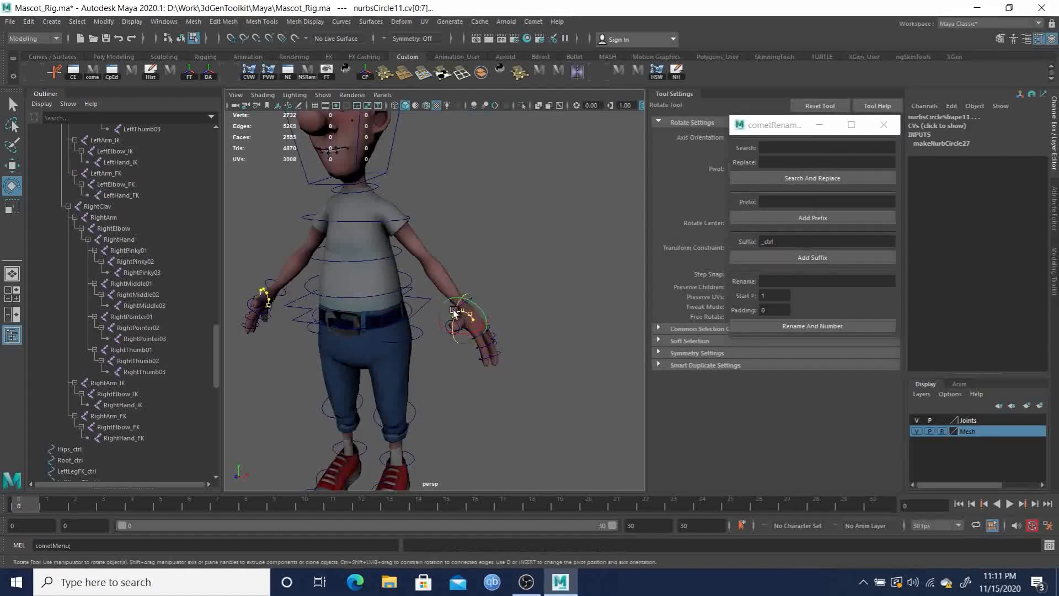
pyautogui.keyDown('alt'); pyautogui.moveTo(419, 319); pyautogui.dragTo(521, 342, button='right'); pyautogui.keyUp('alt')
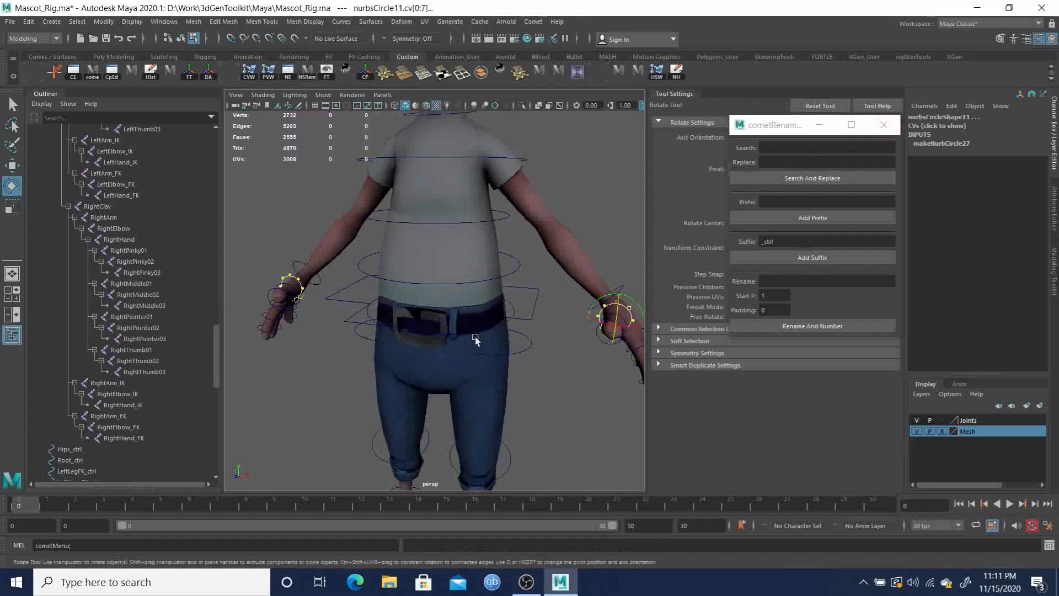
# Reselect the CVs of both thumb-base circles and try rotating them with Component orientation and Rotate Object Center enabled
pyautogui.press('q')
pyautogui.click(574, 380)
pyautogui.keyDown('alt'); pyautogui.moveTo(550, 345); pyautogui.dragTo(537, 339); pyautogui.keyUp('alt')
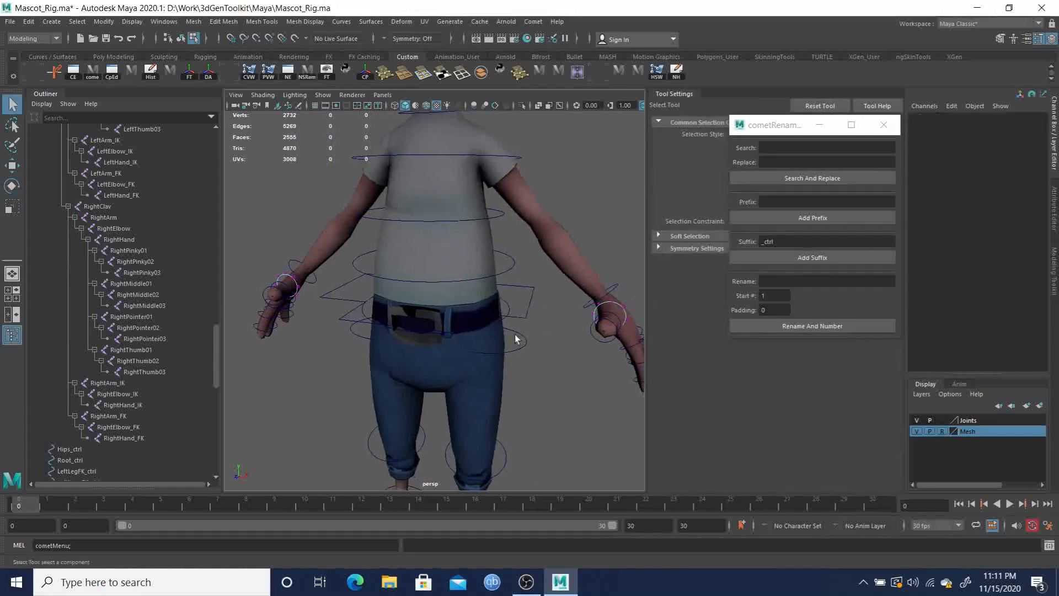
pyautogui.moveTo(243, 230); pyautogui.dragTo(646, 432)
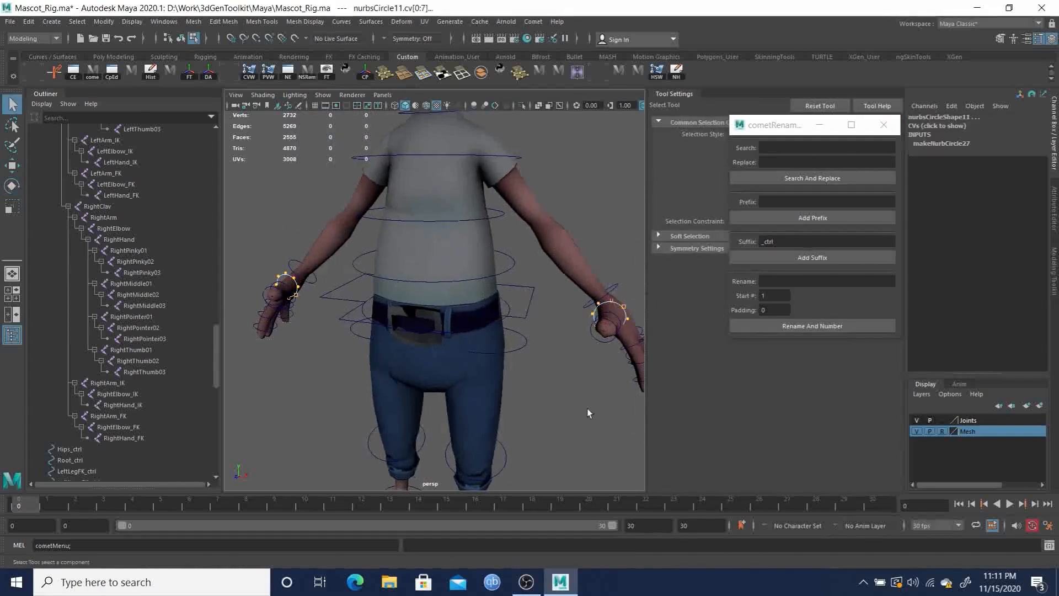
pyautogui.press('r')
pyautogui.click(576, 409)
pyautogui.moveTo(577, 370)
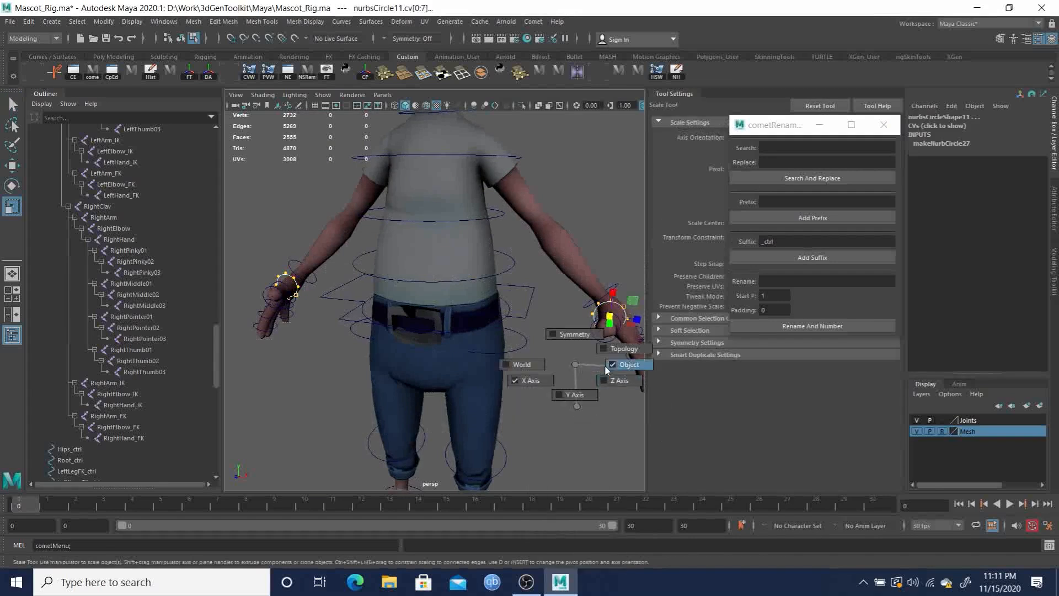
pyautogui.press('e')
pyautogui.click(574, 364)
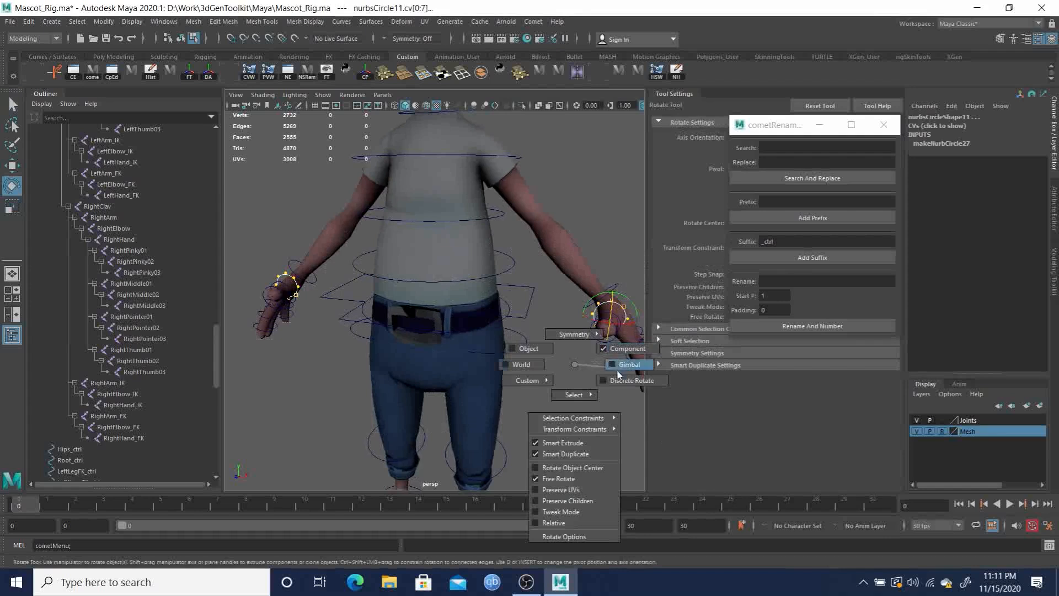
pyautogui.click(570, 469)
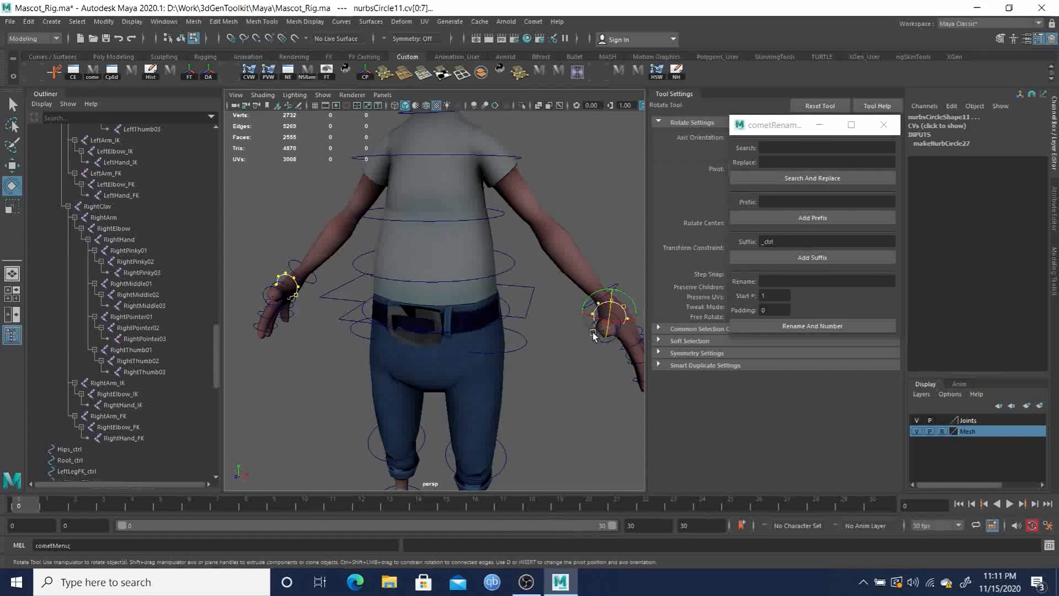
pyautogui.moveTo(611, 313)
pyautogui.mouseDown()
pyautogui.moveTo(611, 298)
pyautogui.moveTo(612, 316)
pyautogui.mouseUp()
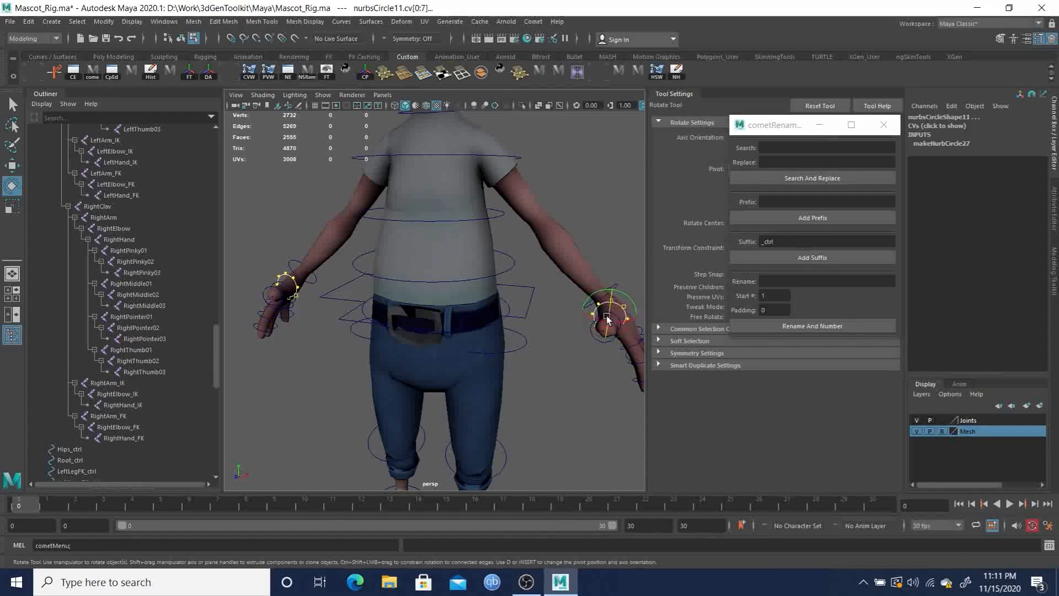
# Nudge the CVs of both thumb-base circles forward toward the thumbs and return to object selection
pyautogui.keyDown('alt'); pyautogui.moveTo(561, 356); pyautogui.dragTo(476, 350, button='middle'); pyautogui.keyUp('alt')
pyautogui.keyDown('alt'); pyautogui.moveTo(477, 350); pyautogui.dragTo(560, 346); pyautogui.keyUp('alt')
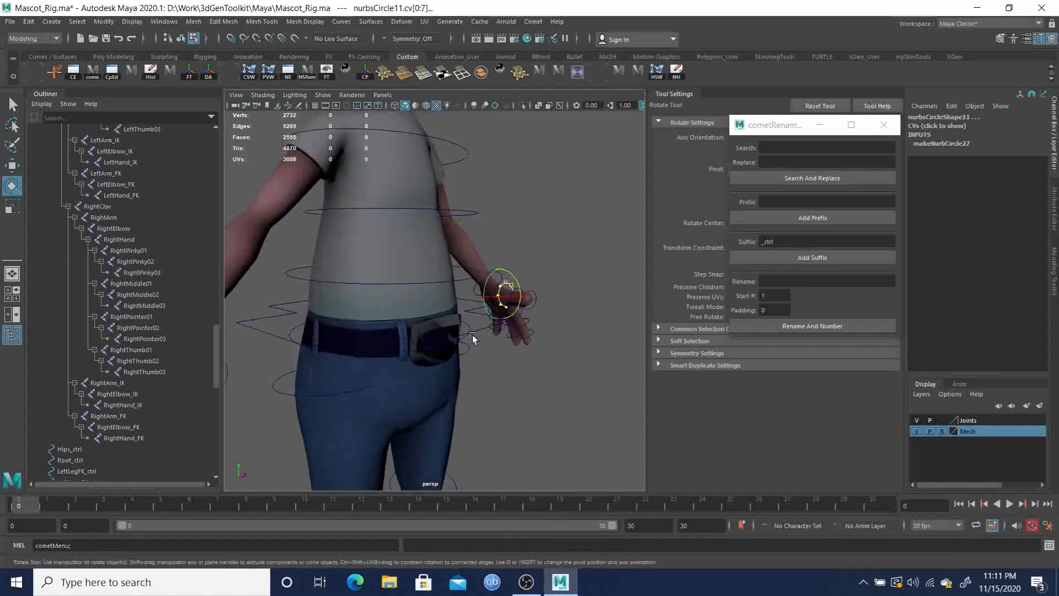
pyautogui.scroll(-5, 480, 331)
pyautogui.keyDown('alt'); pyautogui.moveTo(416, 320); pyautogui.dragTo(441, 351); pyautogui.keyUp('alt')
pyautogui.press('w')
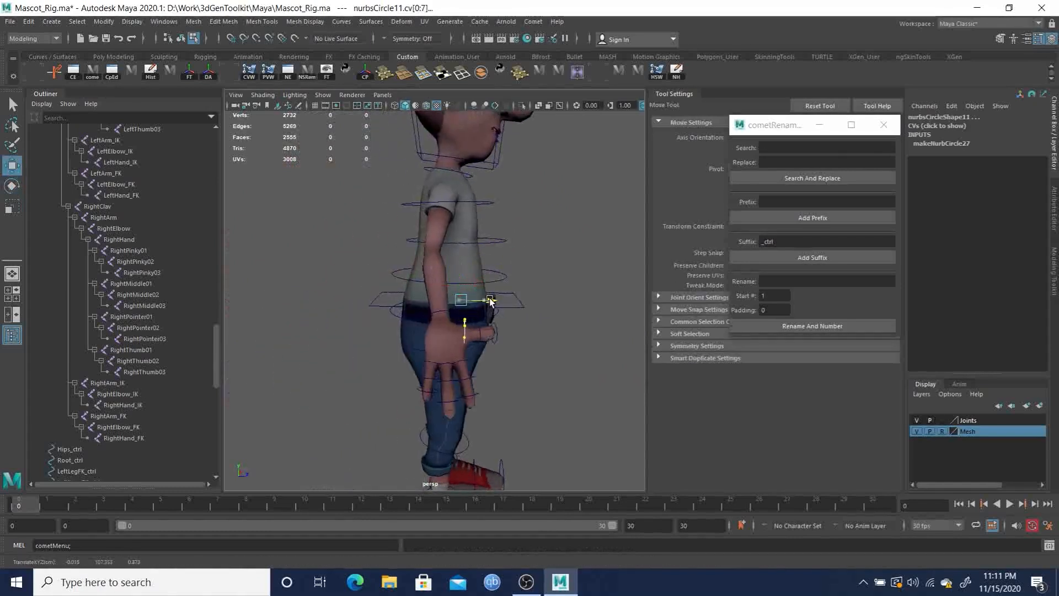
pyautogui.keyDown('alt'); pyautogui.moveTo(514, 322); pyautogui.dragTo(436, 309); pyautogui.keyUp('alt')
pyautogui.press('q')
pyautogui.click(542, 240)
pyautogui.keyDown('alt'); pyautogui.moveTo(559, 320); pyautogui.dragTo(490, 347); pyautogui.keyUp('alt')
pyautogui.keyDown('alt'); pyautogui.moveTo(490, 346); pyautogui.dragTo(564, 328, button='right'); pyautogui.keyUp('alt')
pyautogui.press('F8')
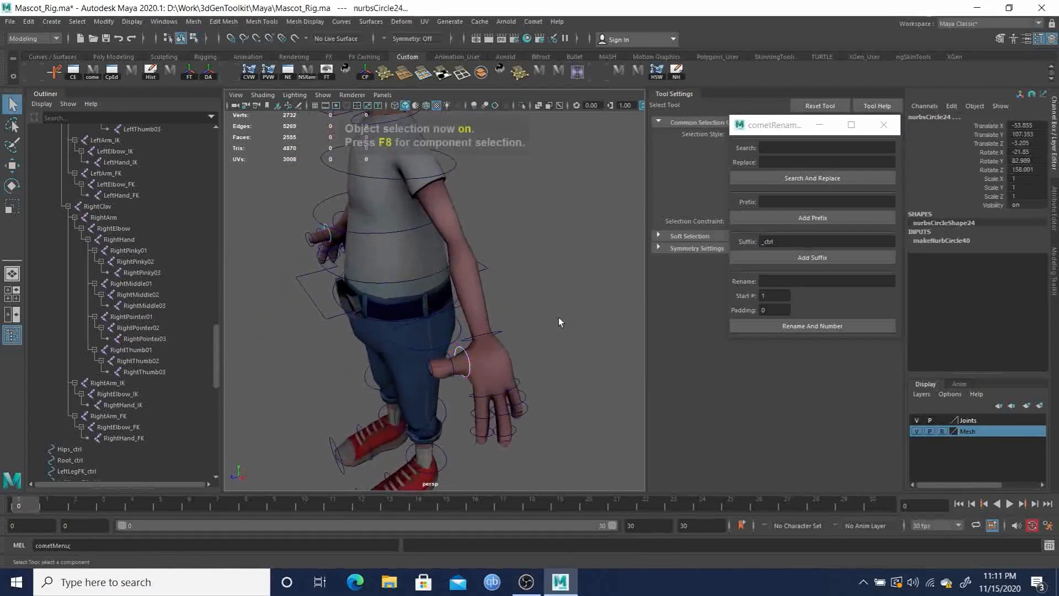
# Try rotating both thumb-base circles as whole objects about their X axis, and undo the rotation
pyautogui.click(460, 352)
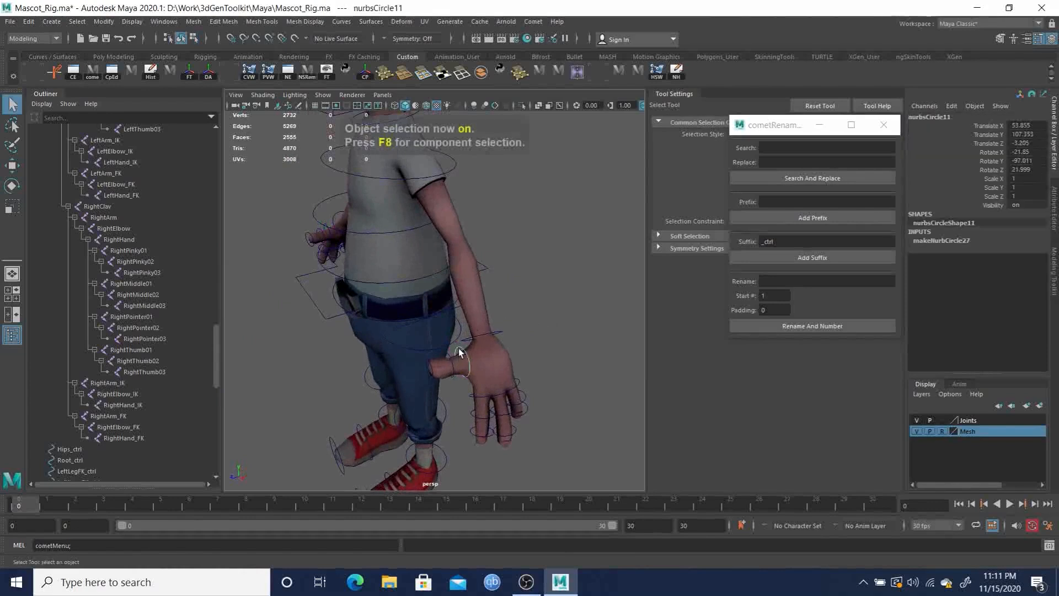
pyautogui.keyDown('alt'); pyautogui.moveTo(389, 349); pyautogui.dragTo(469, 315); pyautogui.keyUp('alt')
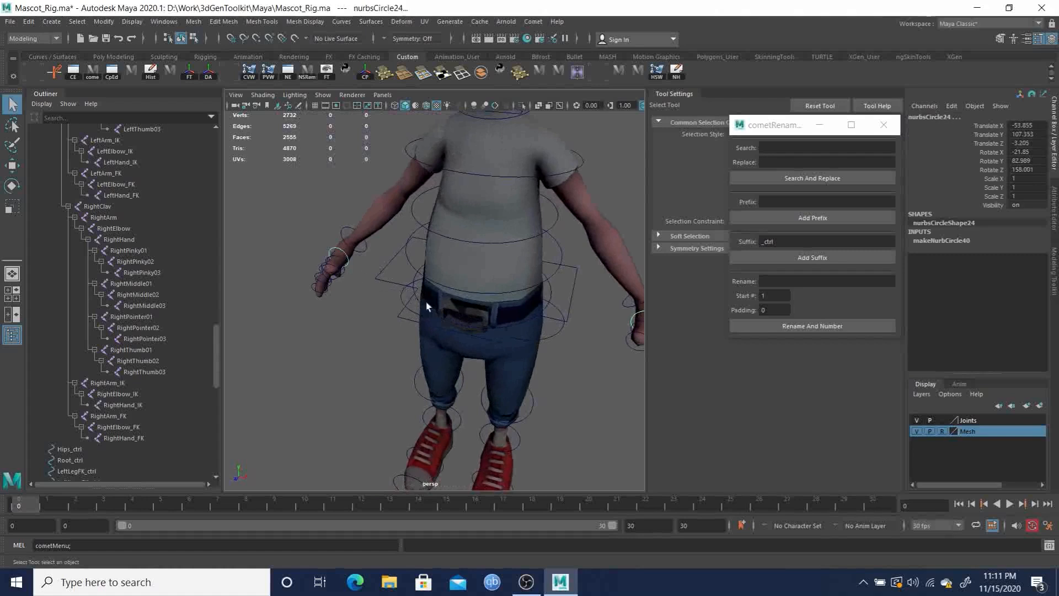
pyautogui.keyDown('alt'); pyautogui.moveTo(415, 299); pyautogui.dragTo(356, 289); pyautogui.keyUp('alt')
pyautogui.press('e')
pyautogui.click(259, 243)
pyautogui.moveTo(258, 222); pyautogui.dragTo(293, 225)
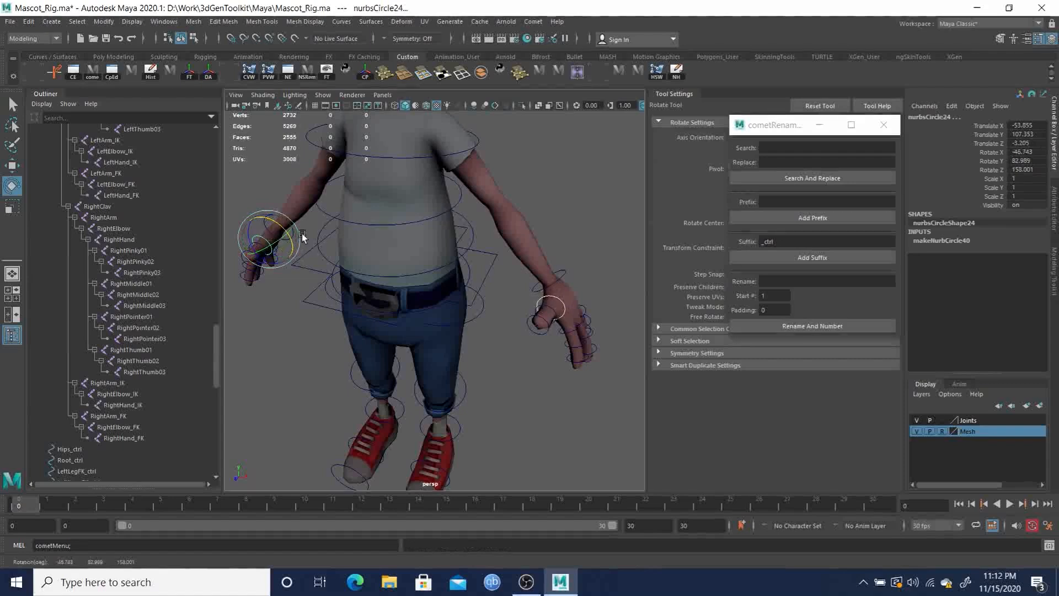
pyautogui.keyDown('alt'); pyautogui.moveTo(298, 281); pyautogui.dragTo(485, 309); pyautogui.keyUp('alt')
pyautogui.press('q')
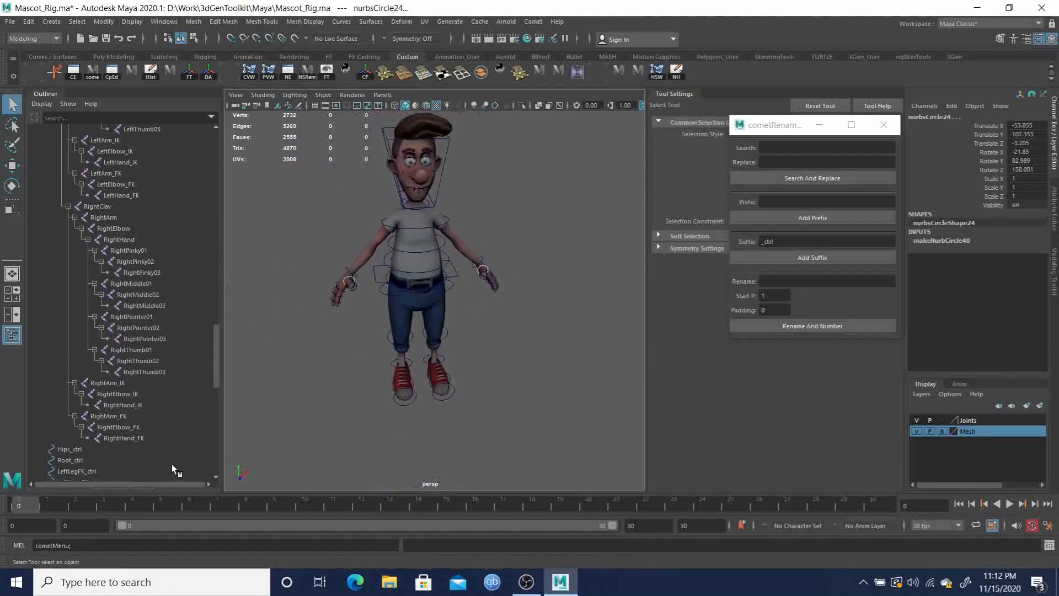
# Locate the unnamed circle controls in the Outliner and close the Tool Settings
pyautogui.scroll(-10, 171, 465)
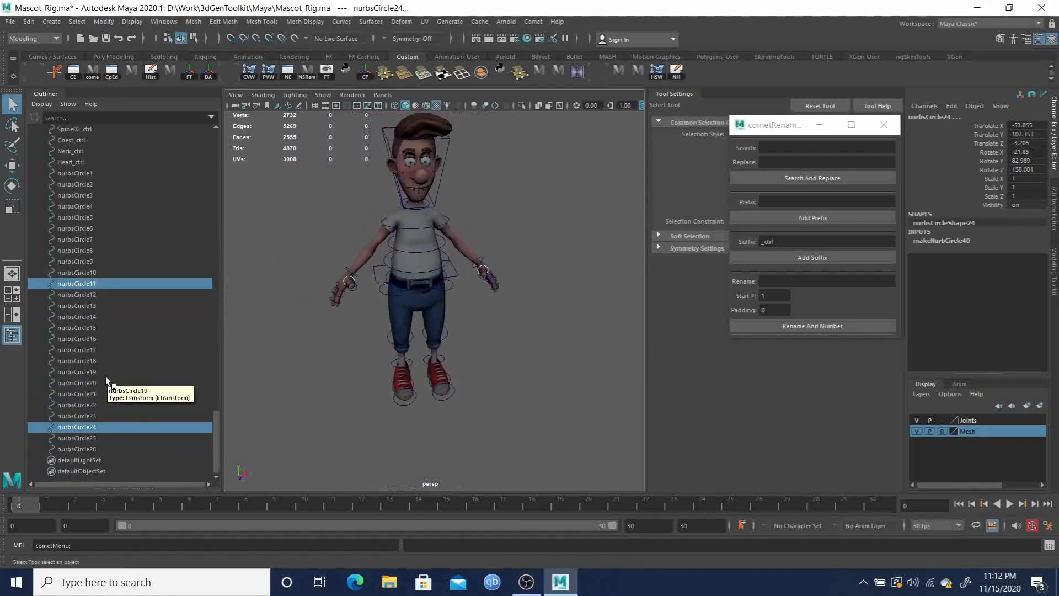
pyautogui.keyDown('alt'); pyautogui.moveTo(518, 319); pyautogui.dragTo(447, 309); pyautogui.keyUp('alt')
pyautogui.keyDown('alt'); pyautogui.moveTo(447, 309); pyautogui.dragTo(515, 377, button='right'); pyautogui.keyUp('alt')
pyautogui.keyDown('alt'); pyautogui.moveTo(516, 377); pyautogui.dragTo(529, 419, button='middle'); pyautogui.keyUp('alt')
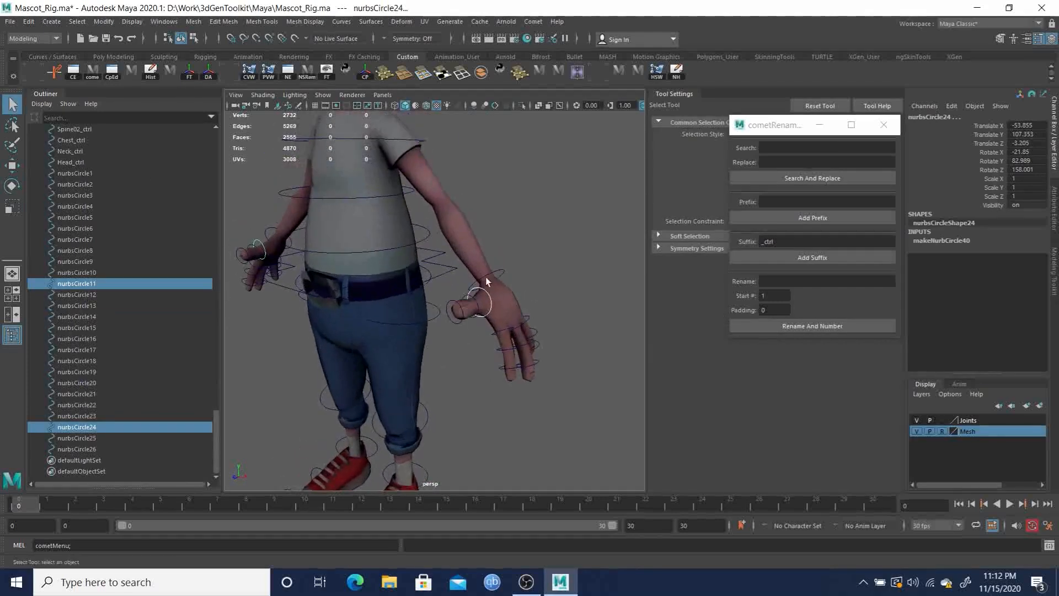
pyautogui.rightClick(674, 94)
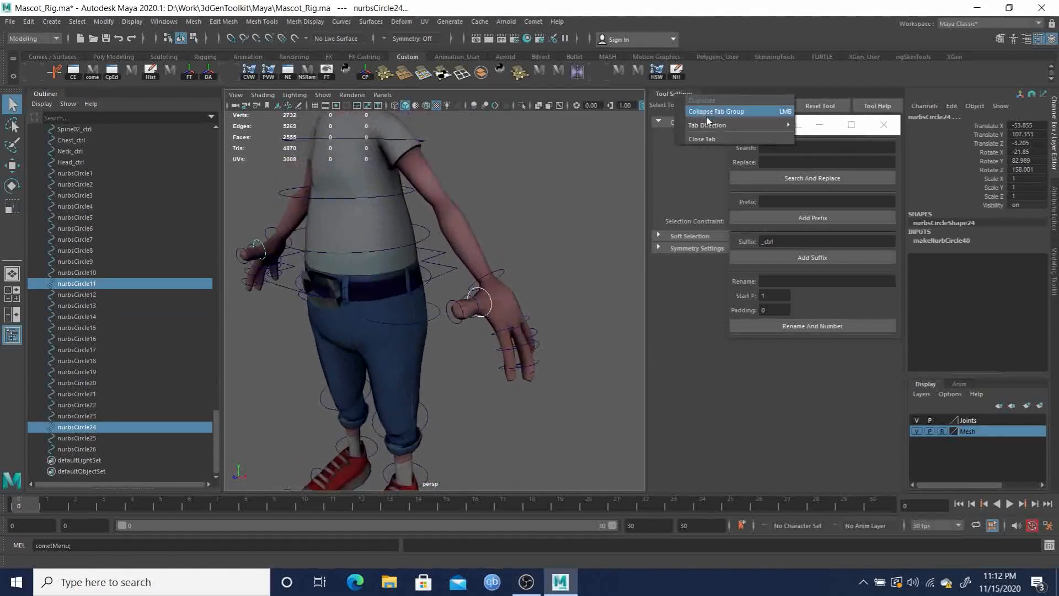
pyautogui.moveTo(716, 125)
pyautogui.click(716, 138)
pyautogui.keyDown('alt'); pyautogui.moveTo(591, 273); pyautogui.dragTo(559, 269); pyautogui.keyUp('alt')
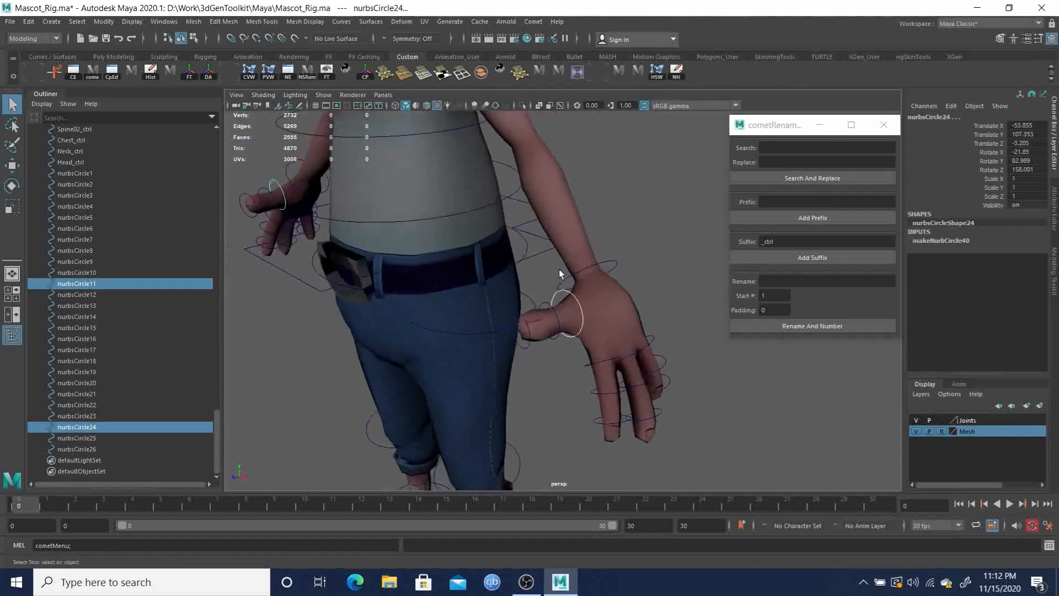
# Identify the left wrist circle among the unnamed curves and rename it Left
pyautogui.click(76, 174)
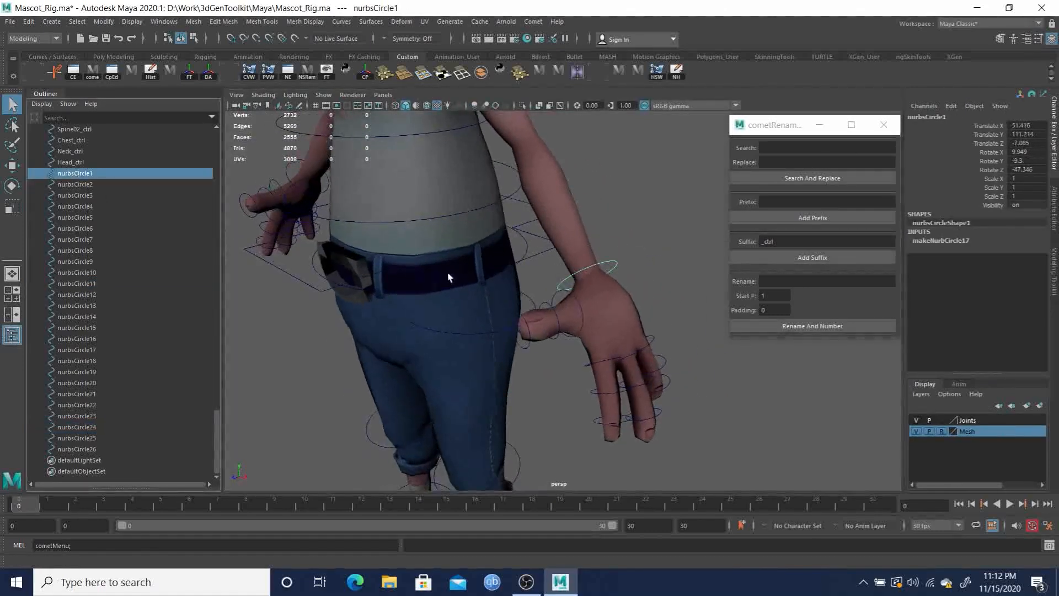
pyautogui.keyDown('alt'); pyautogui.moveTo(631, 313); pyautogui.dragTo(612, 309); pyautogui.keyUp('alt')
pyautogui.click(77, 184)
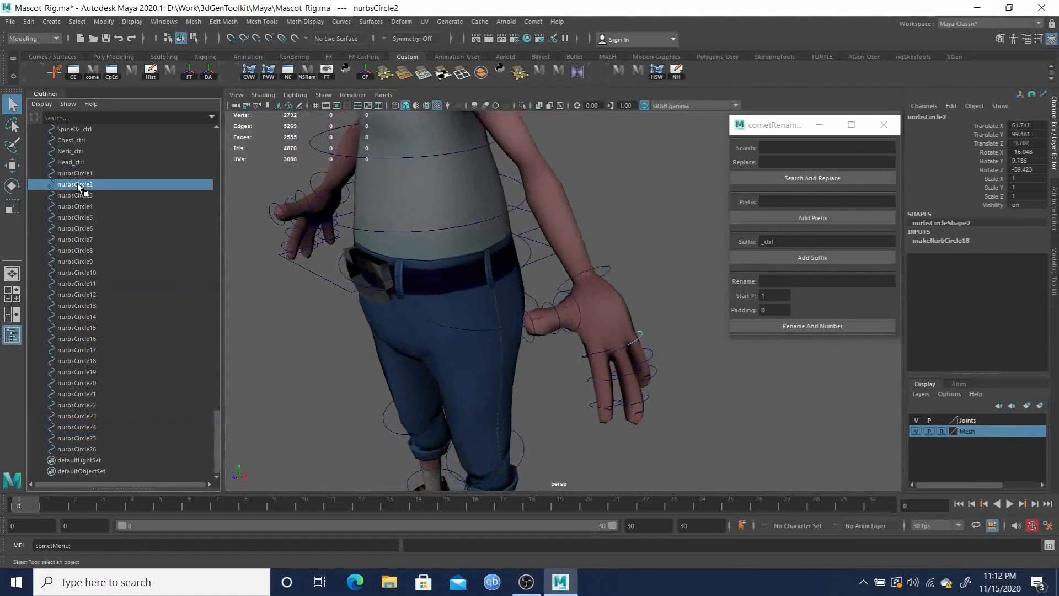
pyautogui.click(77, 174)
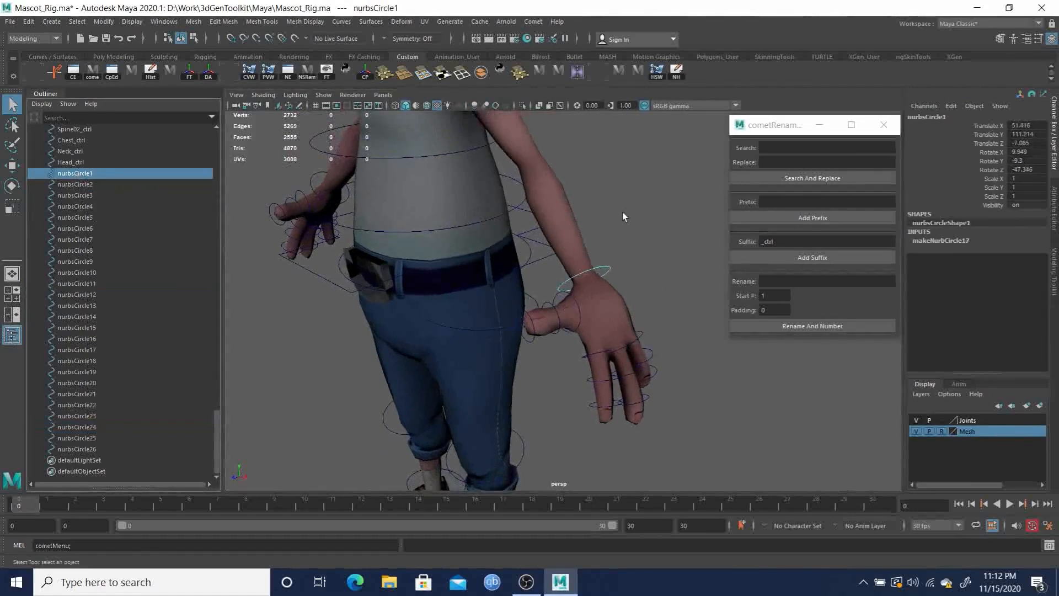
pyautogui.doubleClick(75, 173)
pyautogui.write('Left')
pyautogui.press('Return')
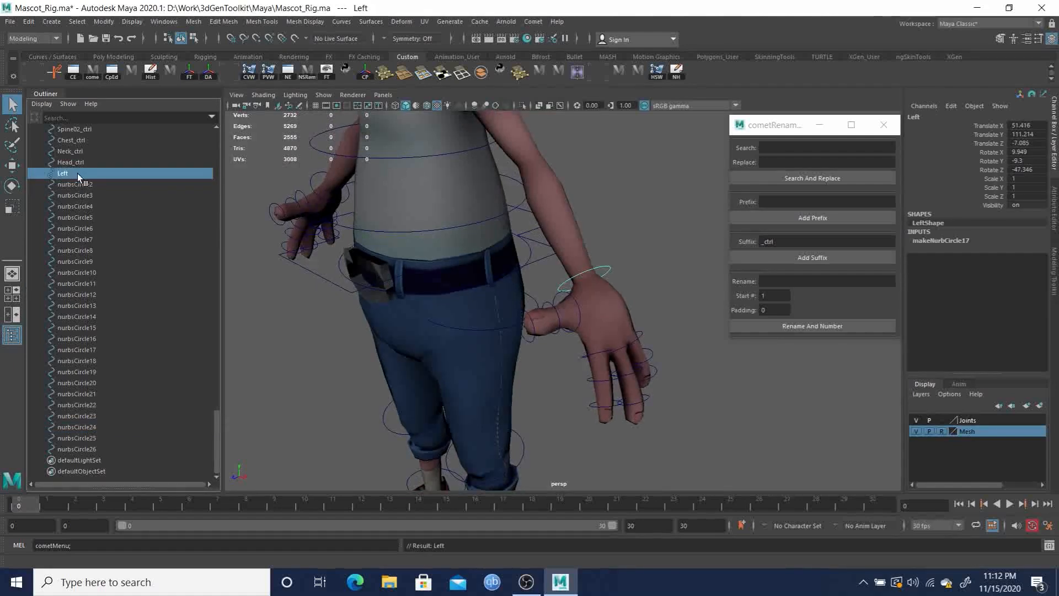
# Rename the left wrist circle as Hand
pyautogui.doubleClick(78, 174)
pyautogui.write('Ha')
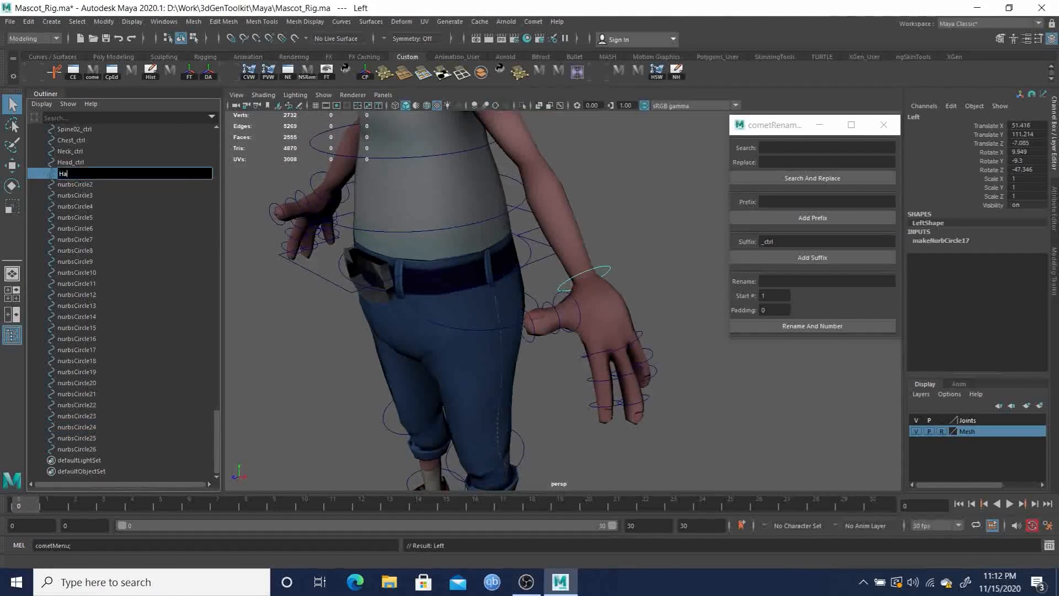
pyautogui.write('nd')
pyautogui.press('Return')
# Rename nurbsCircle2 through nurbsCircle4 as Pinky, numbered from 1 with padding 2
pyautogui.click(75, 185)
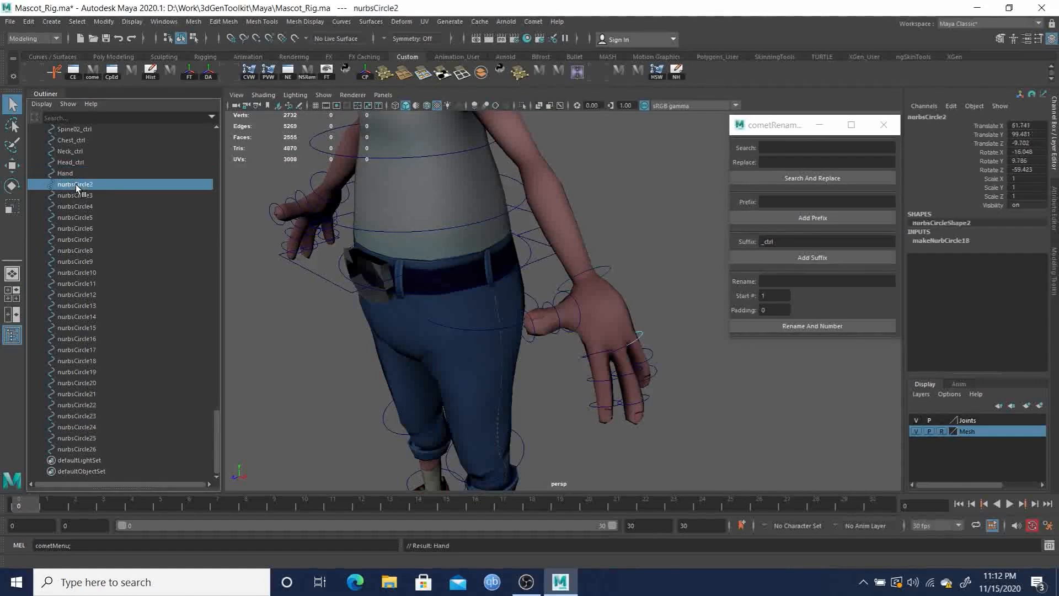
pyautogui.click(80, 196)
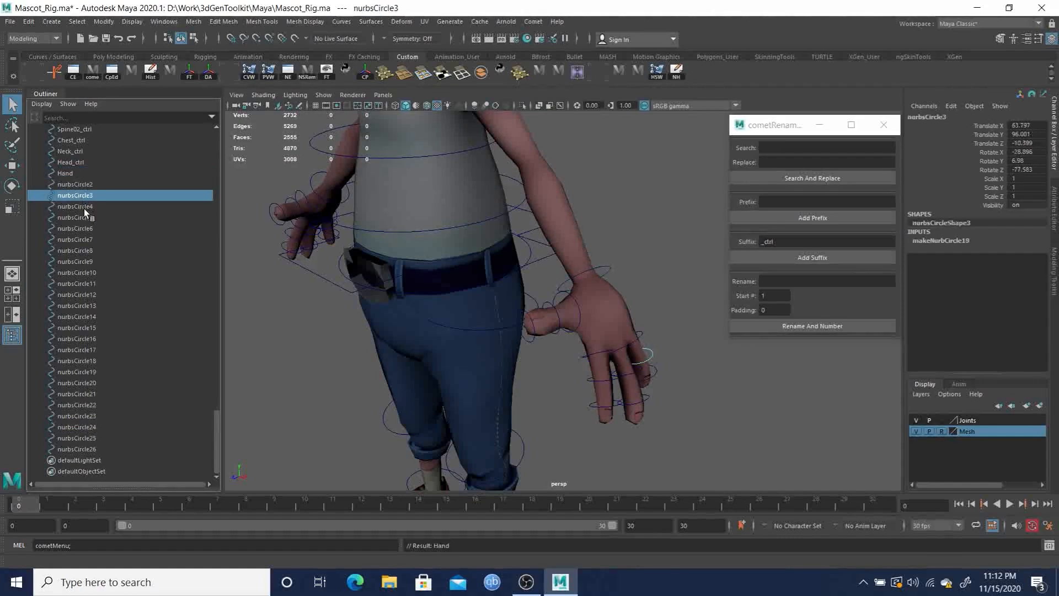
pyautogui.click(84, 207)
pyautogui.click(78, 184)
pyautogui.keyDown('shift'); pyautogui.click(84, 207); pyautogui.keyUp('shift')
pyautogui.click(801, 282)
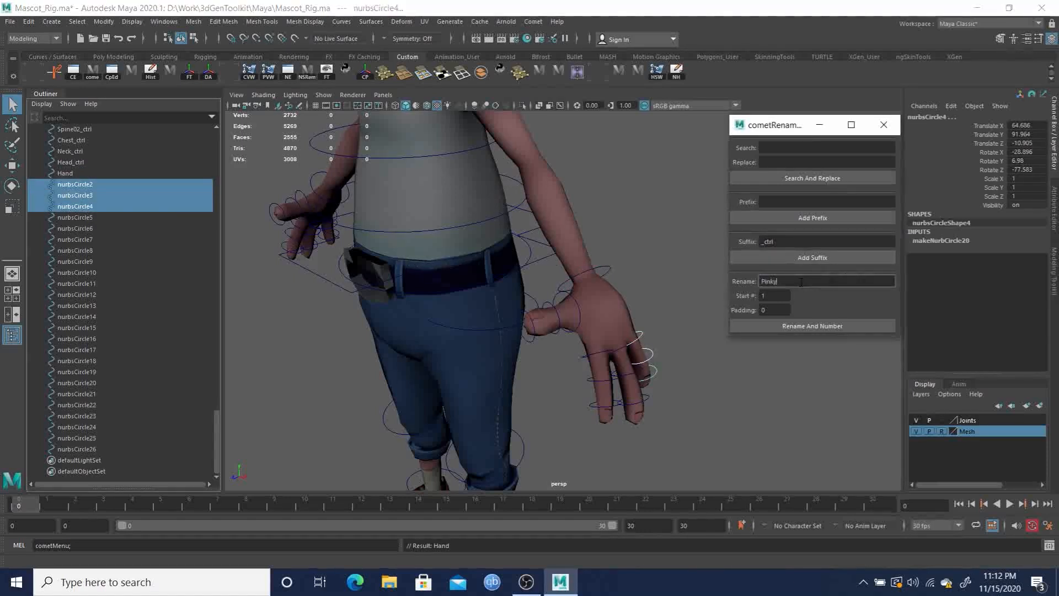
pyautogui.click(775, 310)
pyautogui.write('2')
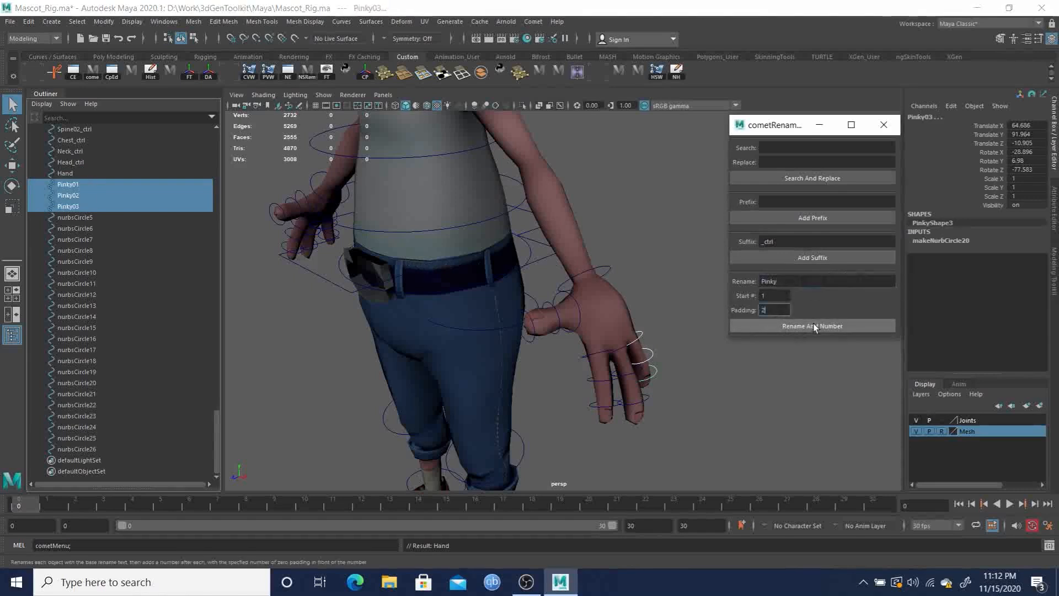
pyautogui.click(815, 326)
# Rename nurbsCircle5 through nurbsCircle7 as Middle, with the same start number and padding
pyautogui.click(85, 218)
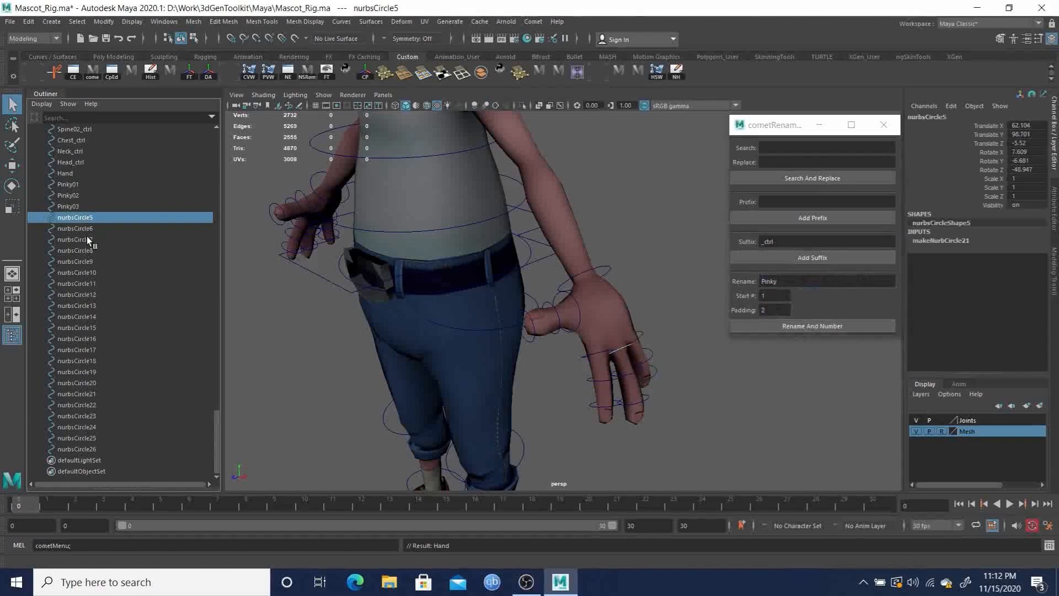
pyautogui.click(84, 230)
pyautogui.click(83, 237)
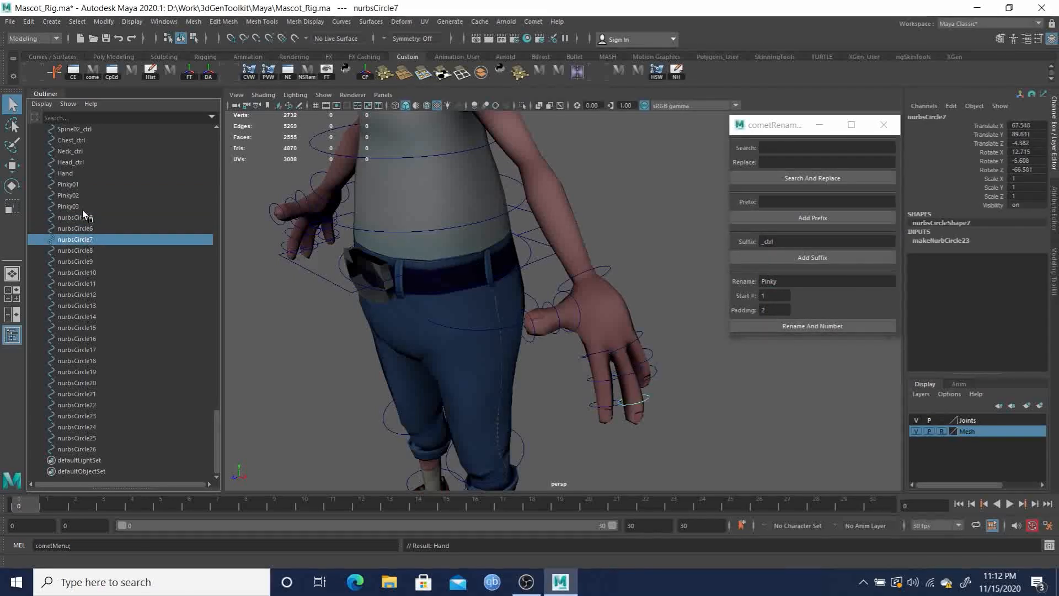
pyautogui.click(81, 217)
pyautogui.keyDown('shift'); pyautogui.click(84, 238); pyautogui.keyUp('shift')
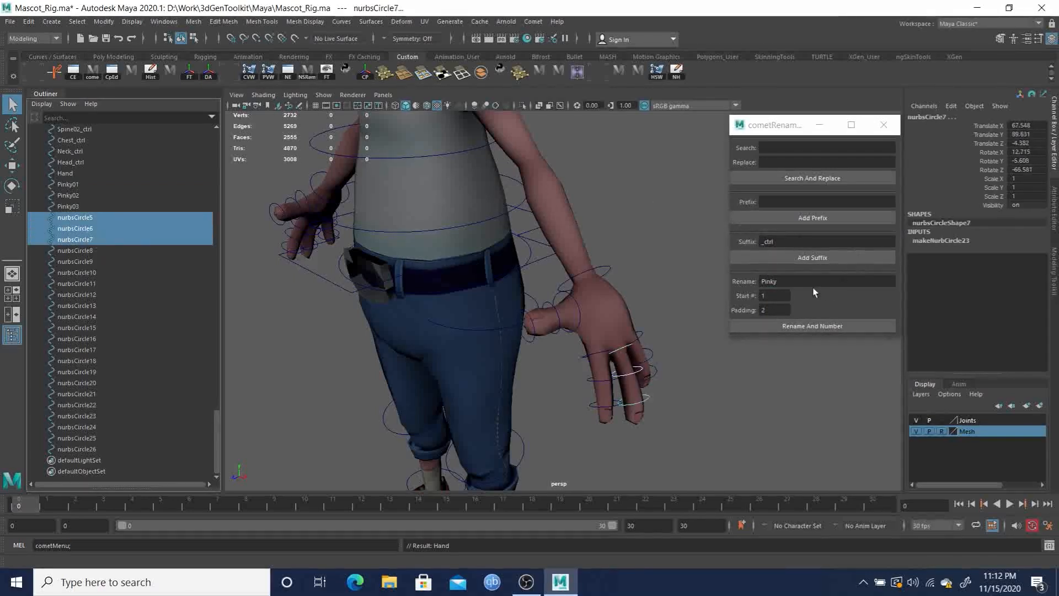
pyautogui.moveTo(816, 282); pyautogui.dragTo(722, 283)
pyautogui.write('Middle')
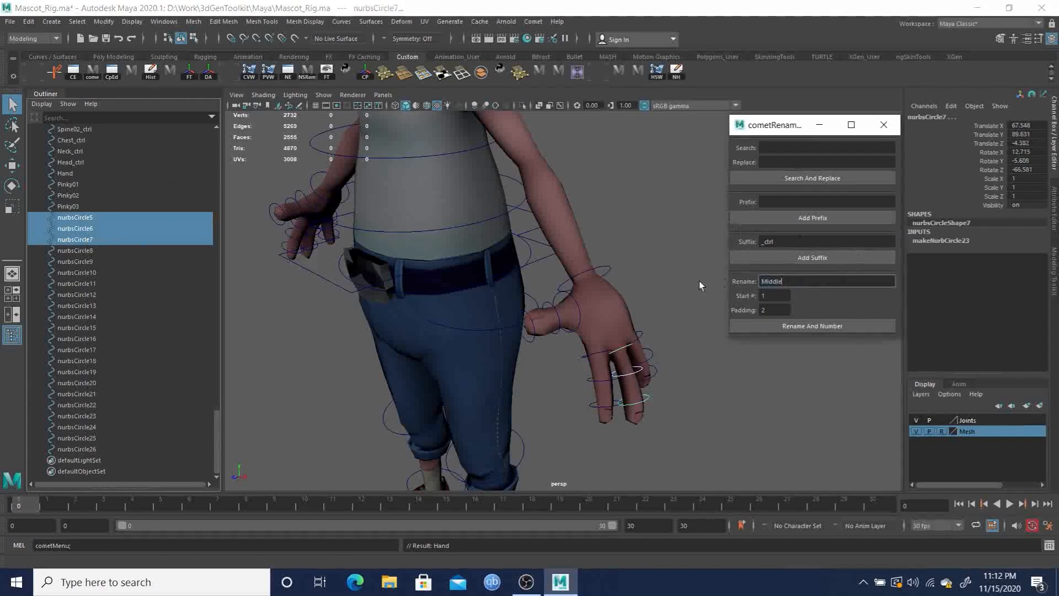
pyautogui.click(811, 325)
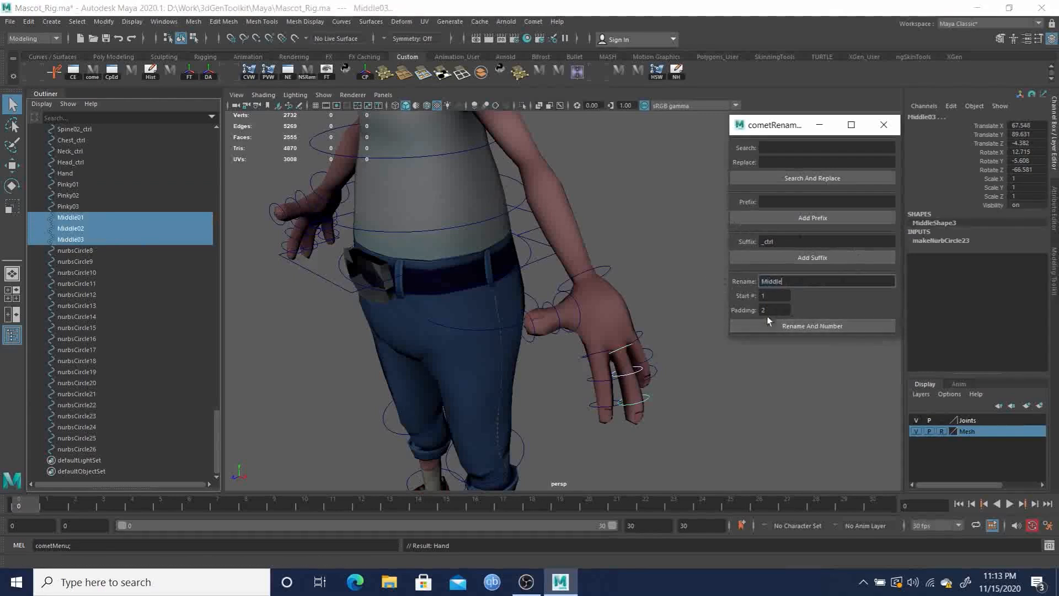
# Rename nurbsCircle8 through nurbsCircle10 as Pointer, numbered from 1 with padding 2
pyautogui.click(81, 249)
pyautogui.keyDown('shift'); pyautogui.click(84, 273); pyautogui.keyUp('shift')
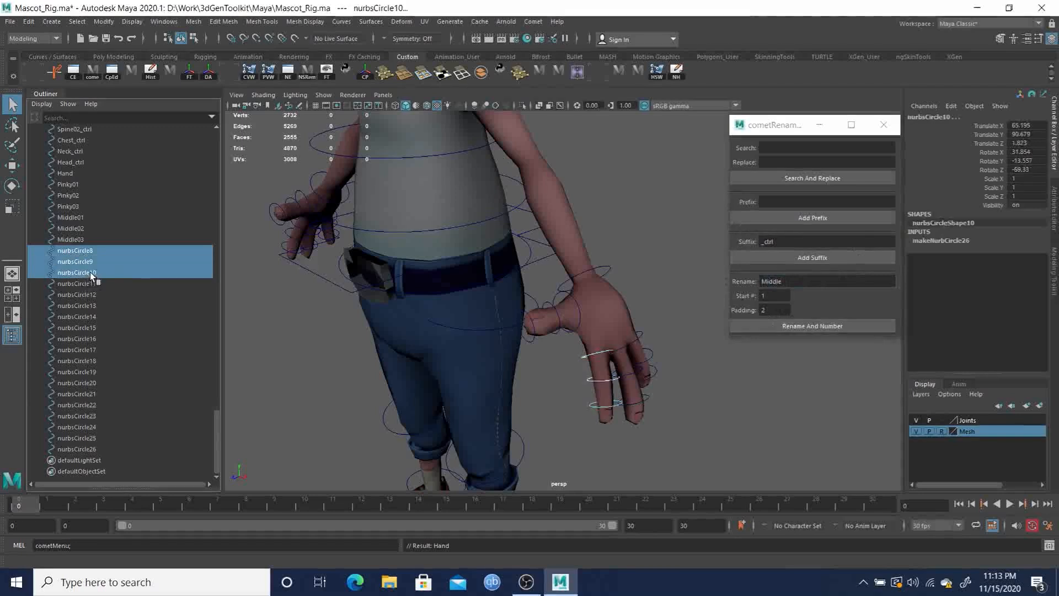
pyautogui.doubleClick(809, 282)
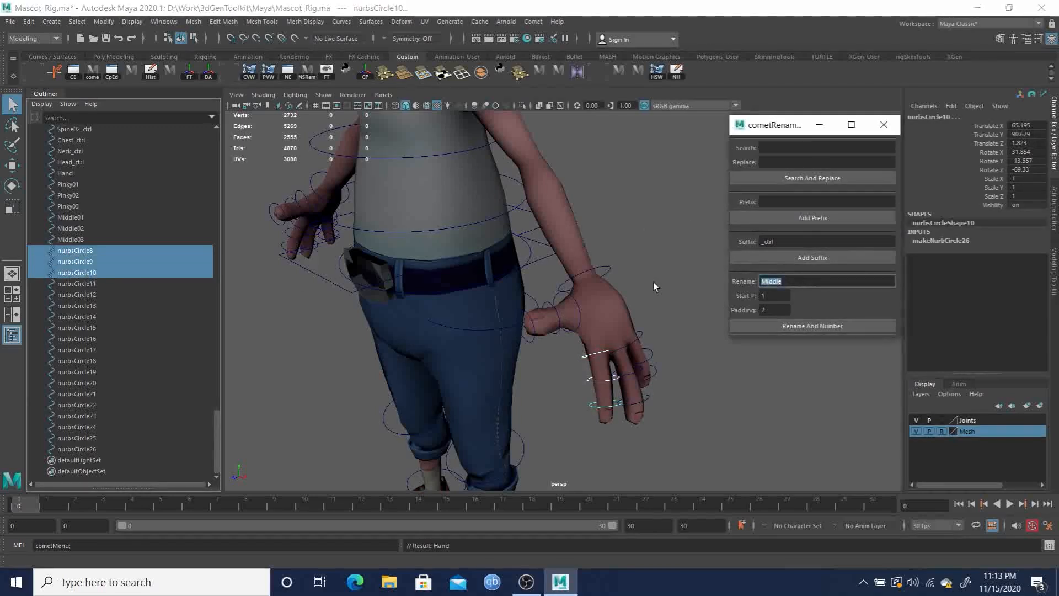
pyautogui.write('Pointer')
pyautogui.click(822, 326)
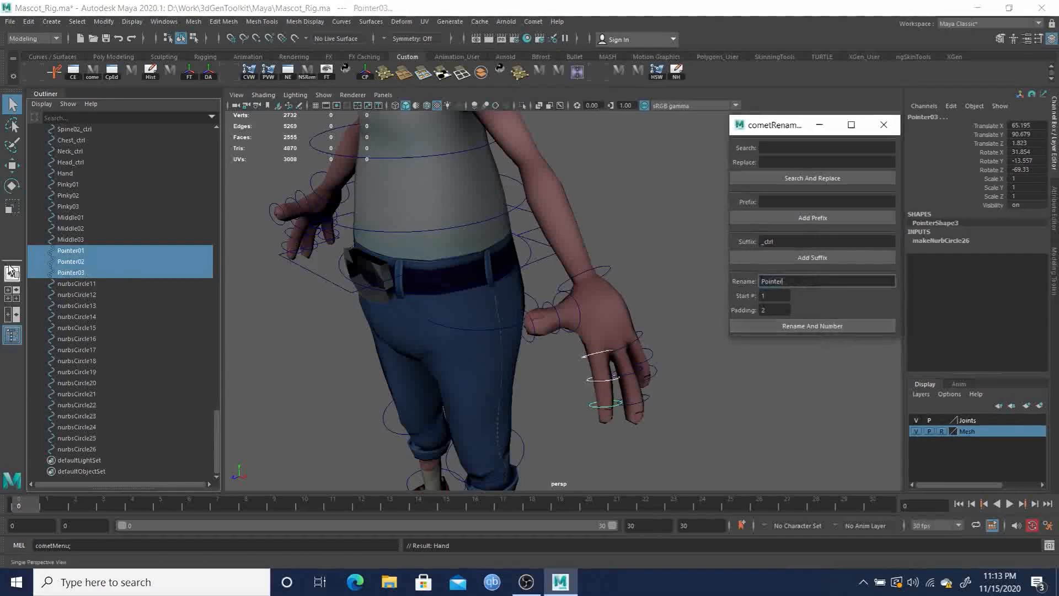
# Check which joints nurbsCircle11 through nurbsCircle13 surround and rename them as Thumb, numbered from 1 with padding 2
pyautogui.click(85, 283)
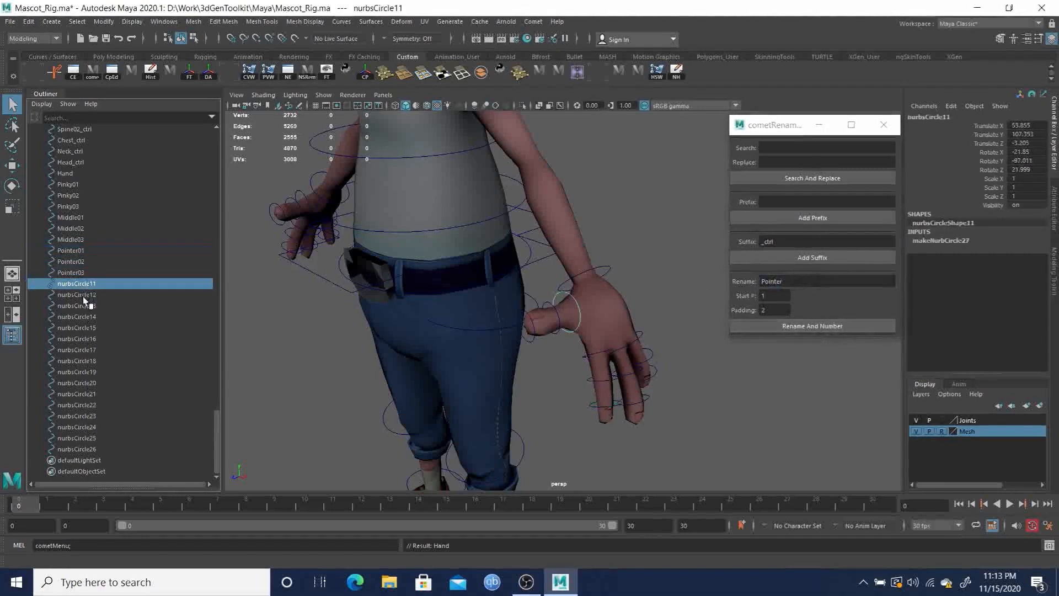
pyautogui.click(82, 295)
pyautogui.click(83, 304)
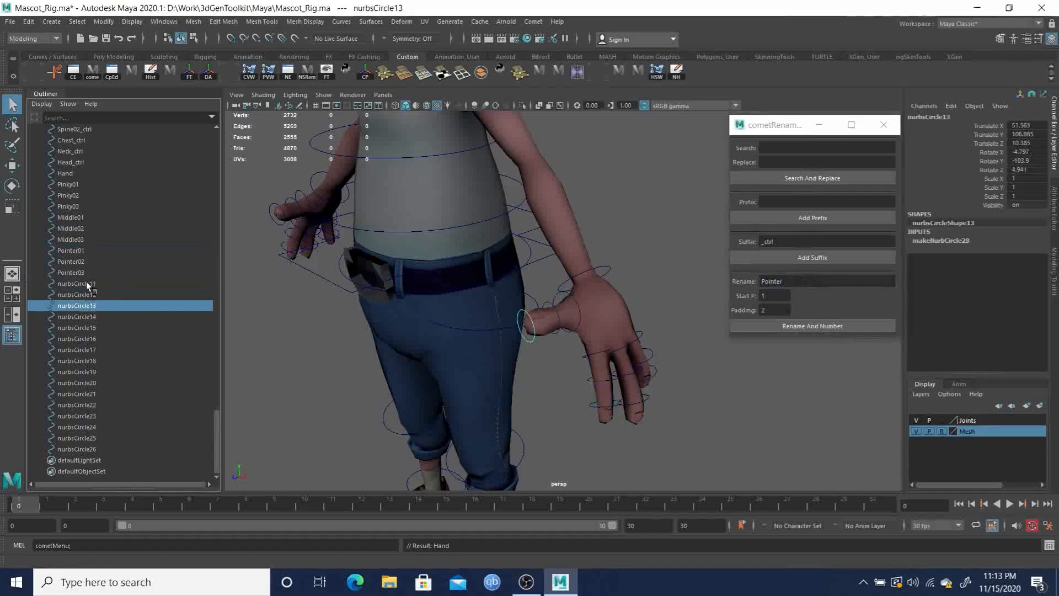
pyautogui.click(87, 283)
pyautogui.keyDown('shift'); pyautogui.click(88, 303); pyautogui.keyUp('shift')
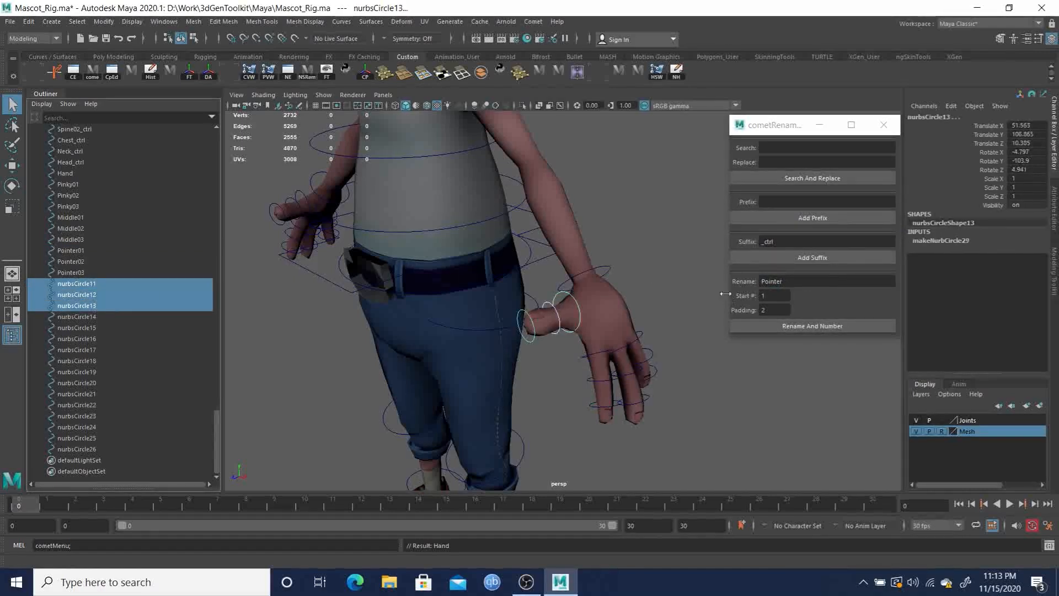
pyautogui.doubleClick(819, 286)
pyautogui.write('Thumb')
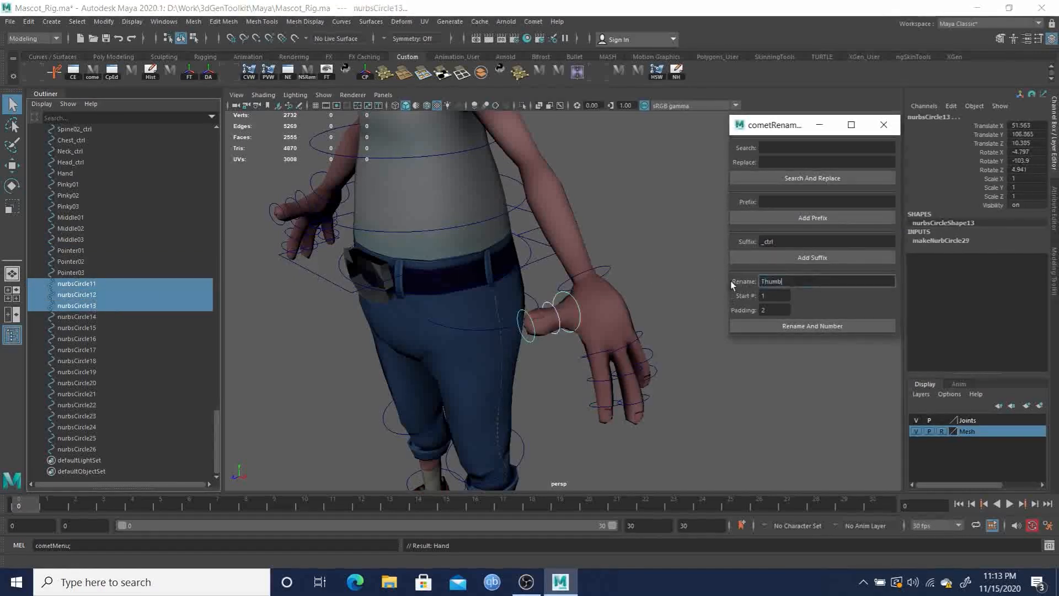
pyautogui.click(816, 327)
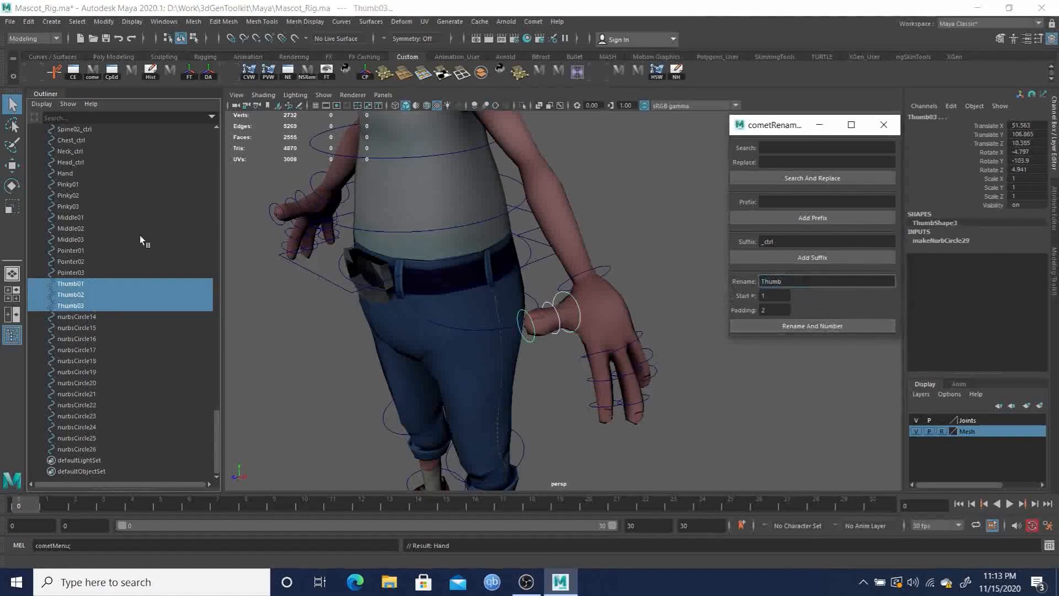
# Add the prefix Left and the suffix _ctrl to all left-hand curves from Hand through Thumb03
pyautogui.click(65, 173)
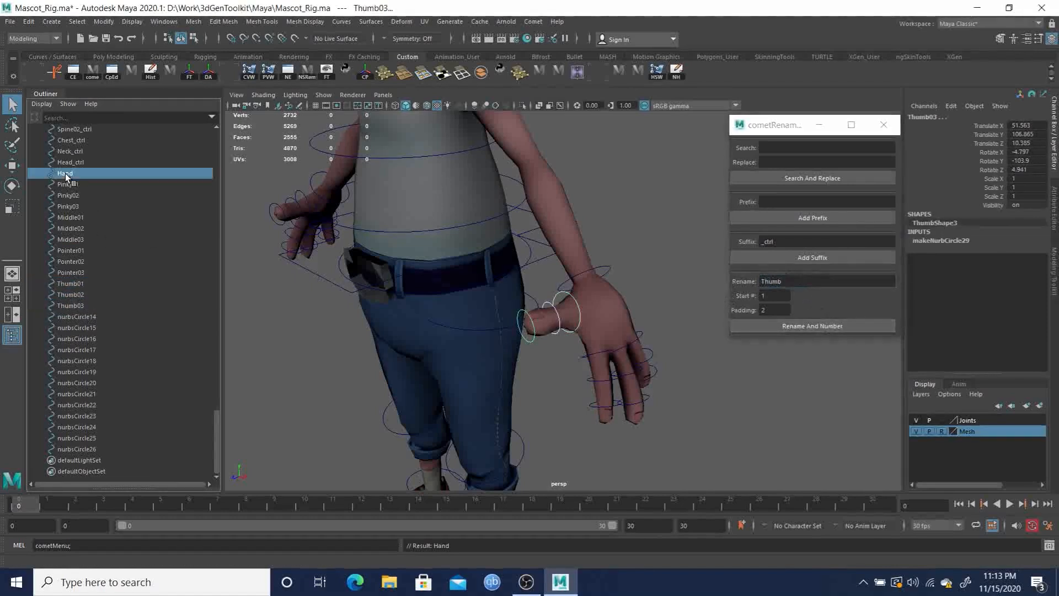
pyautogui.keyDown('shift'); pyautogui.click(78, 306); pyautogui.keyUp('shift')
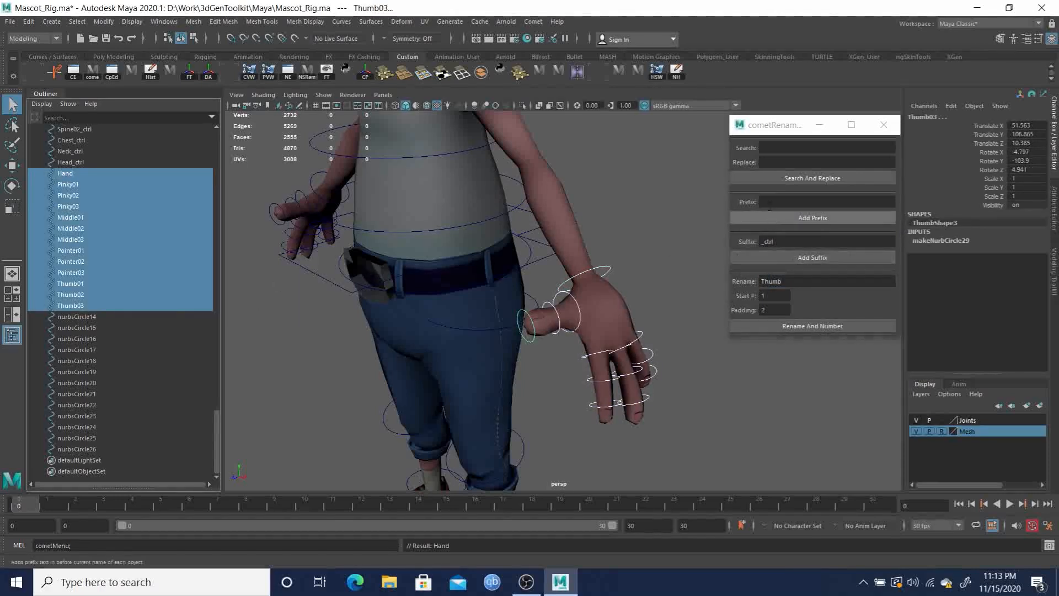
pyautogui.click(779, 203)
pyautogui.write('l')
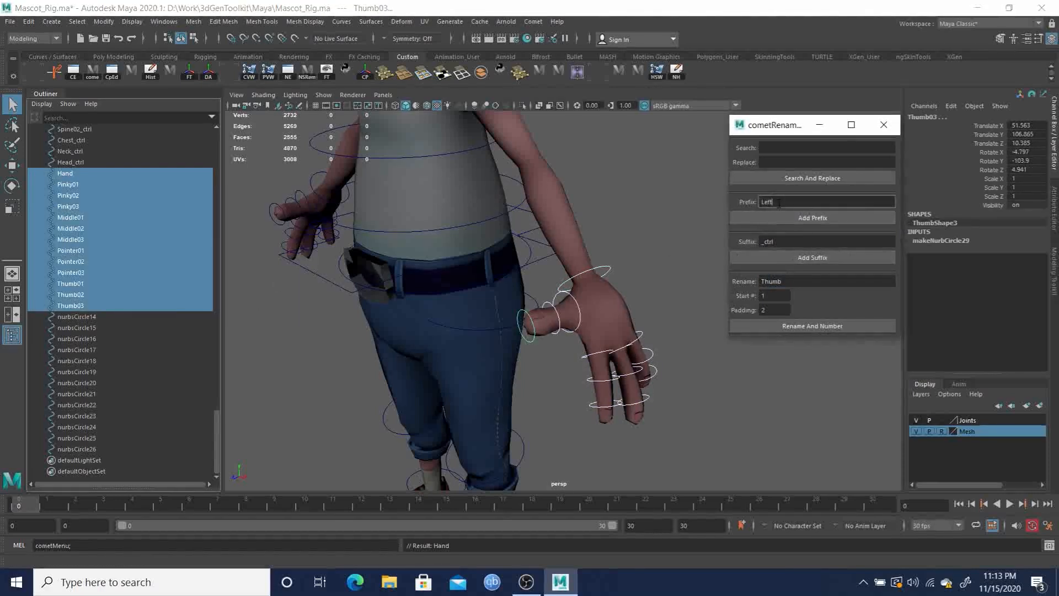
pyautogui.click(816, 220)
pyautogui.click(815, 258)
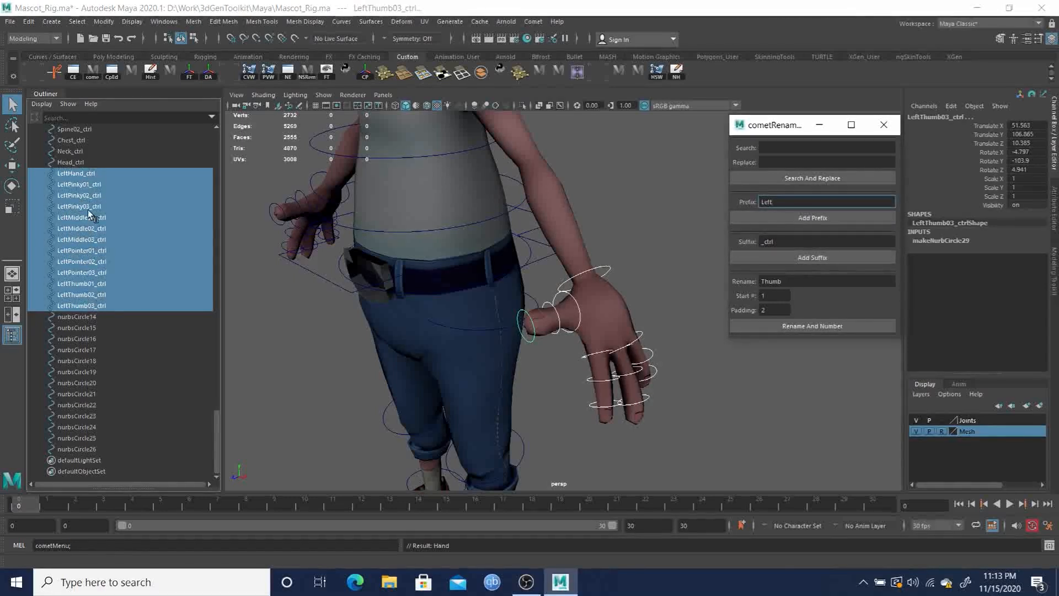
# Rename the right wrist circle, nurbsCircle14, as Hand
pyautogui.keyDown('alt'); pyautogui.moveTo(446, 190); pyautogui.dragTo(469, 204); pyautogui.keyUp('alt')
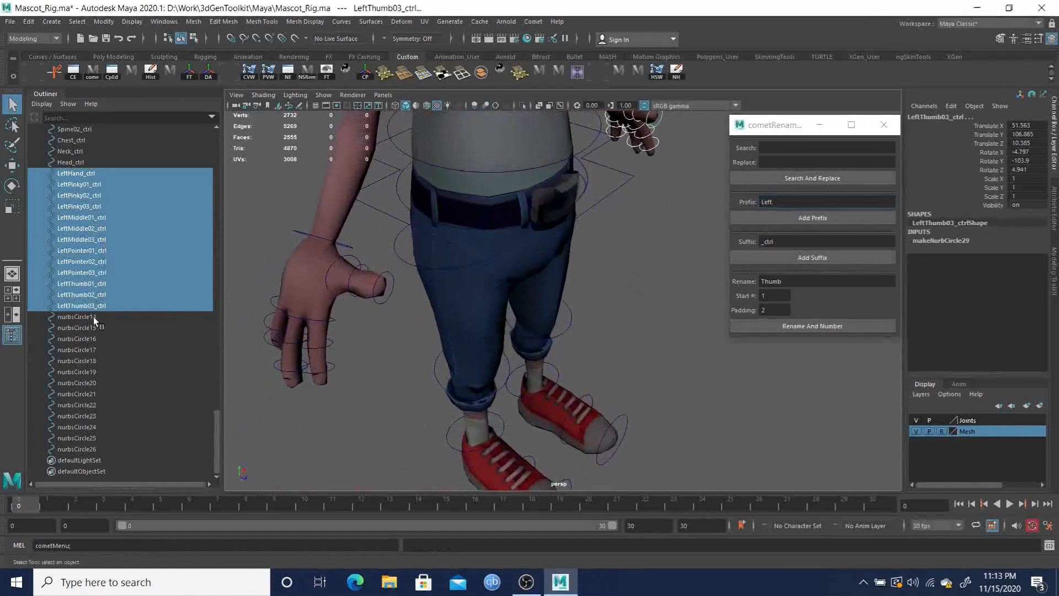
pyautogui.click(76, 316)
pyautogui.doubleClick(76, 317)
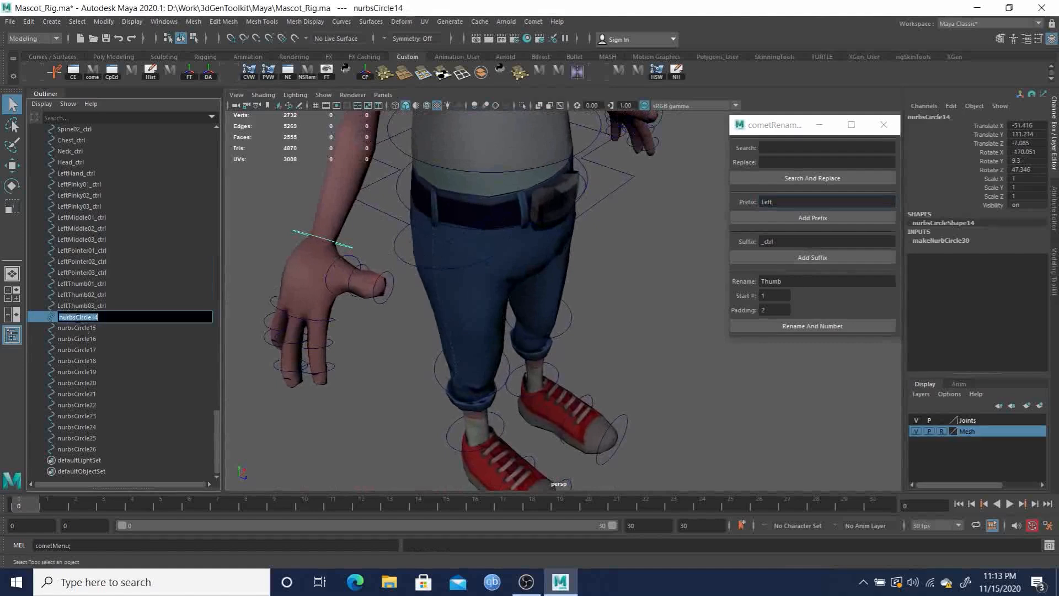
pyautogui.write('Hand')
pyautogui.press('Return')
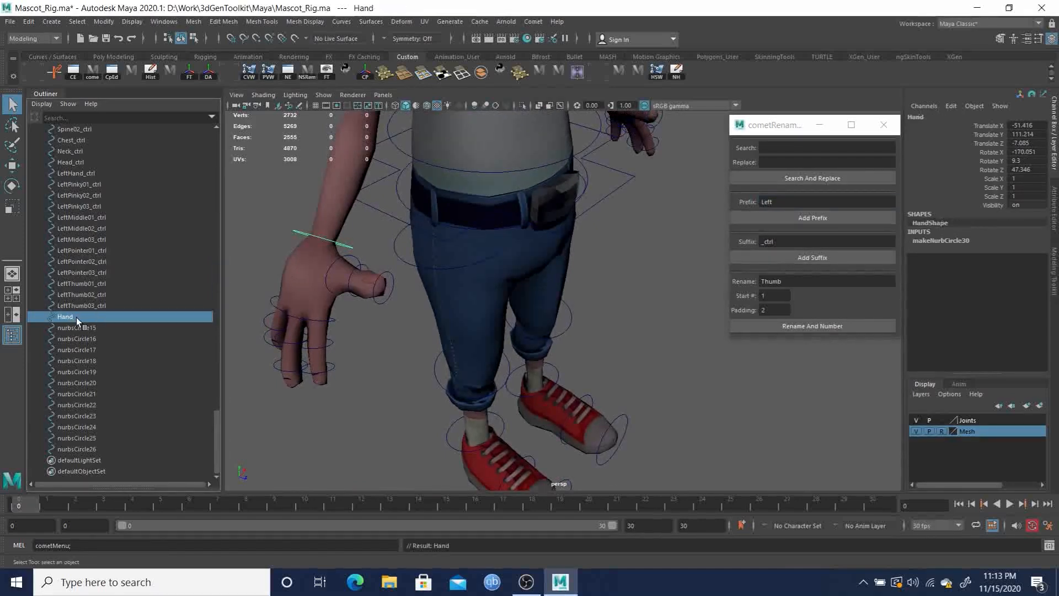
# Identify the right pinky circles, nurbsCircle15 through nurbsCircle17, and rename them as Pinky, numbered from 1 with padding 2
pyautogui.click(85, 327)
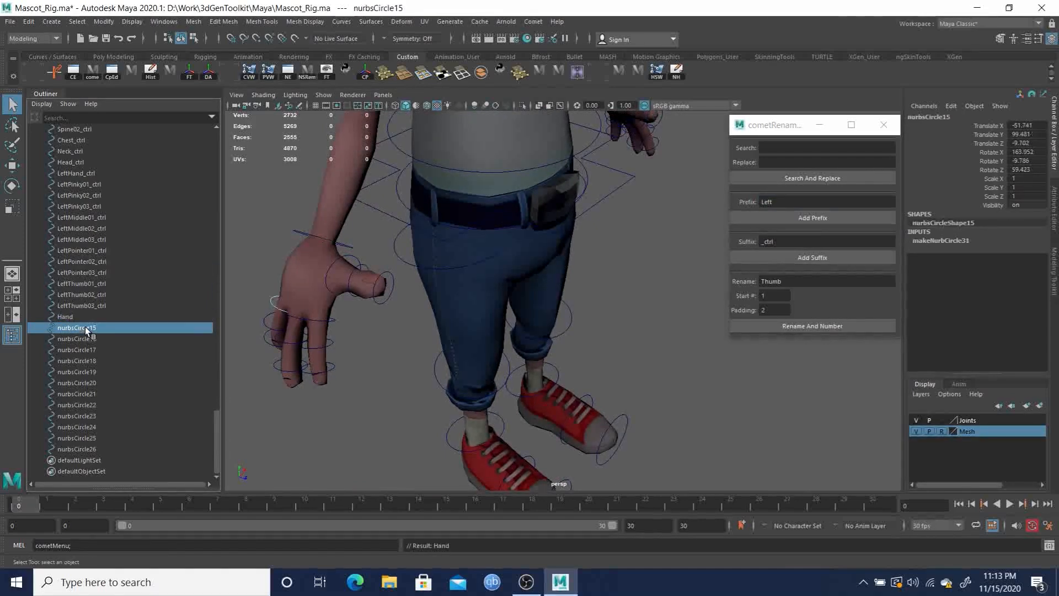
pyautogui.click(84, 341)
pyautogui.click(84, 350)
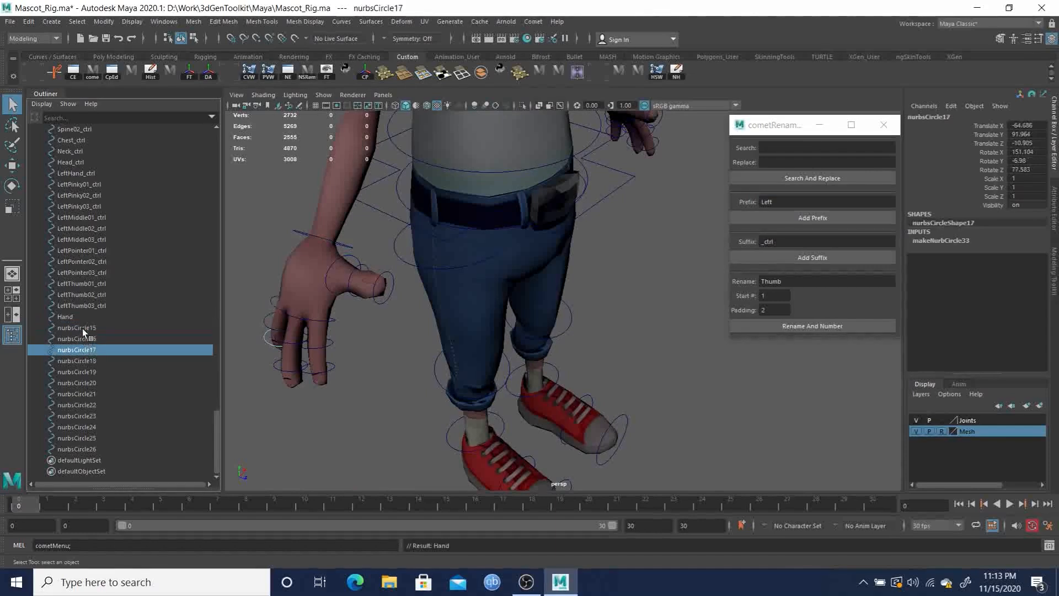
pyautogui.click(82, 328)
pyautogui.keyDown('shift'); pyautogui.click(87, 350); pyautogui.keyUp('shift')
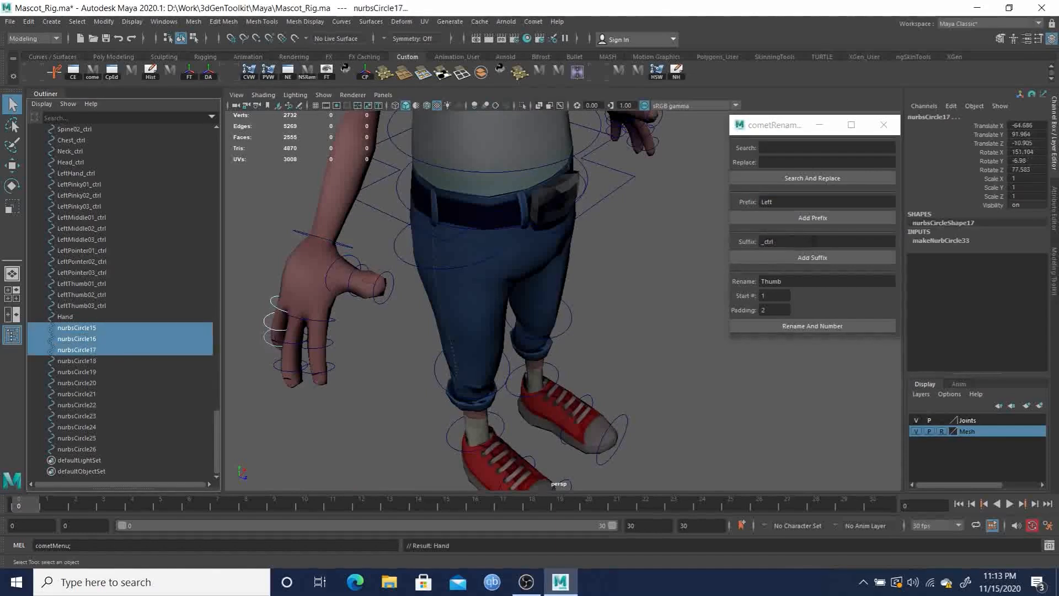
pyautogui.doubleClick(788, 279)
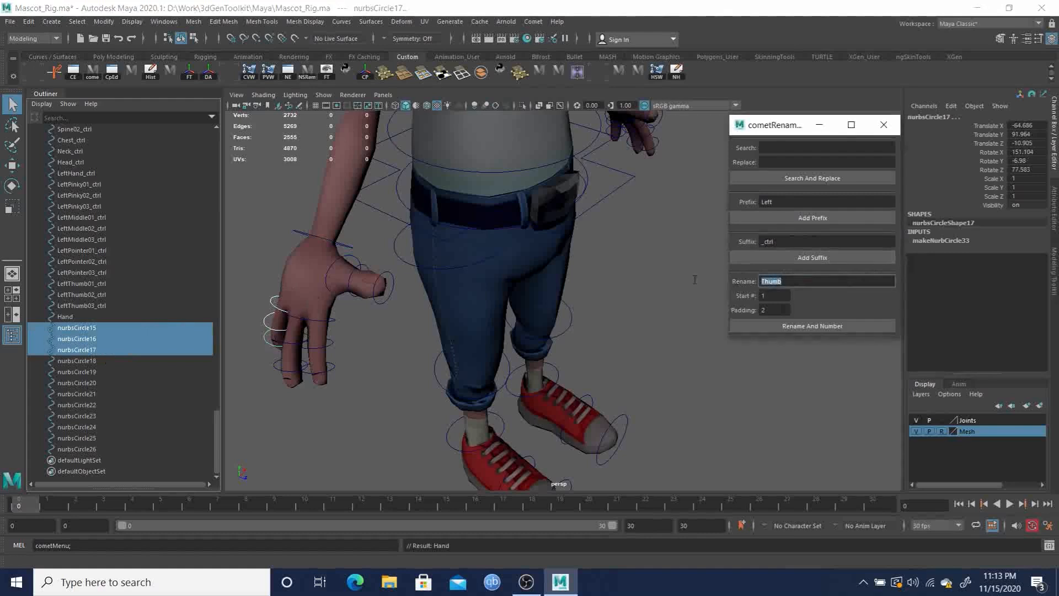
pyautogui.write('Pinky')
pyautogui.click(811, 326)
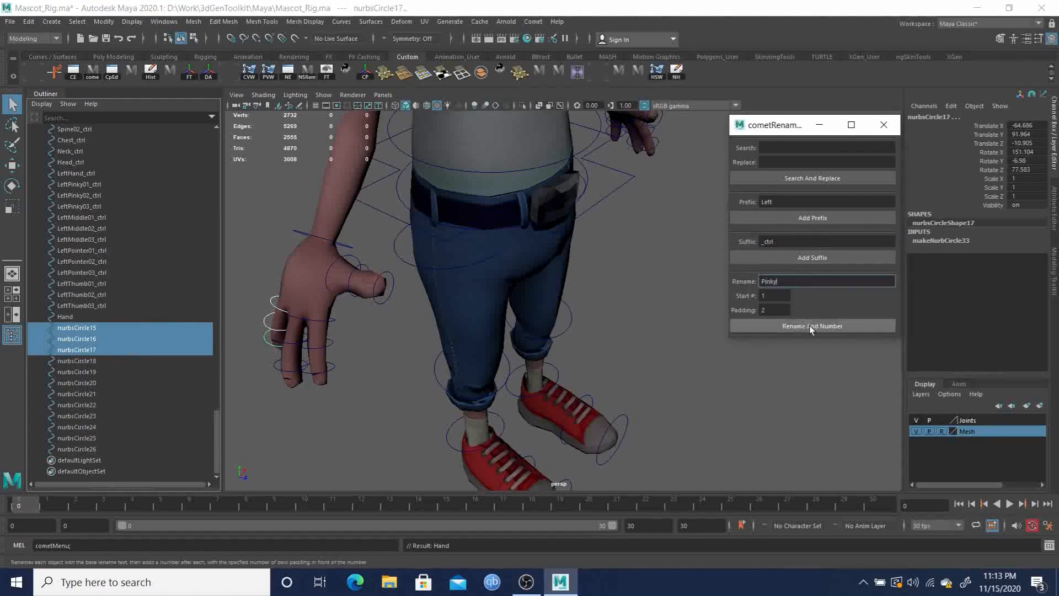
# Rename nurbsCircle18 through nurbsCircle20 on the right hand as Middle, numbered from 1 with padding 2
pyautogui.click(84, 362)
pyautogui.keyDown('shift'); pyautogui.click(81, 381); pyautogui.keyUp('shift')
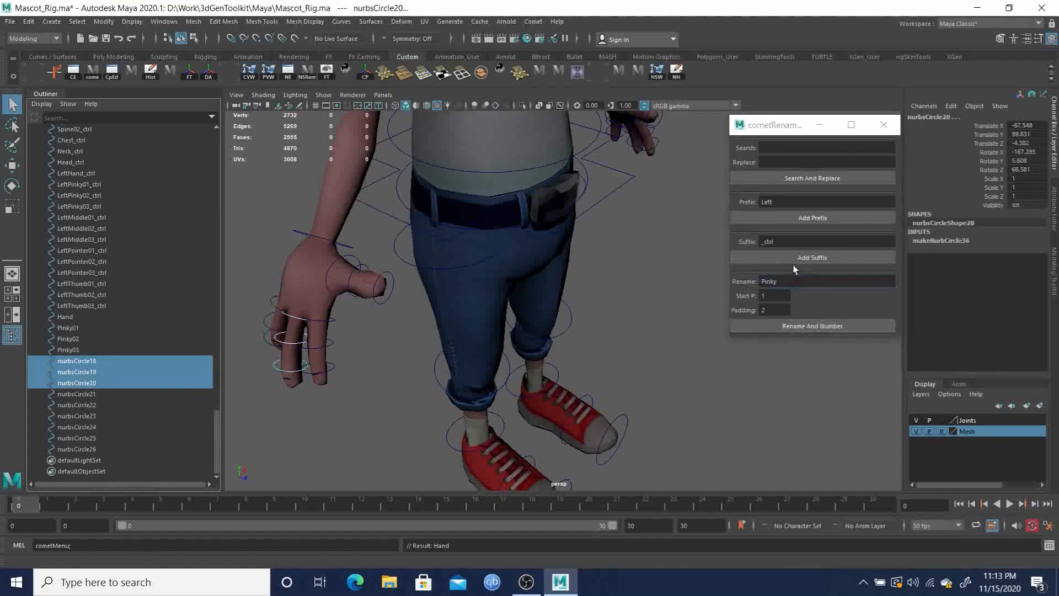
pyautogui.doubleClick(800, 282)
pyautogui.write('Midd')
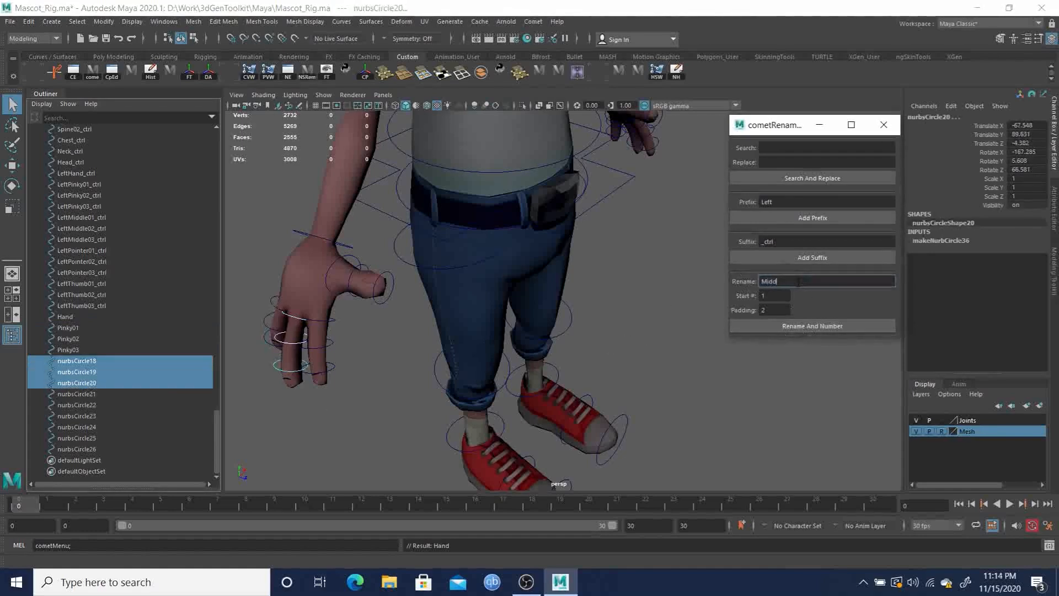
pyautogui.write('le')
pyautogui.click(812, 327)
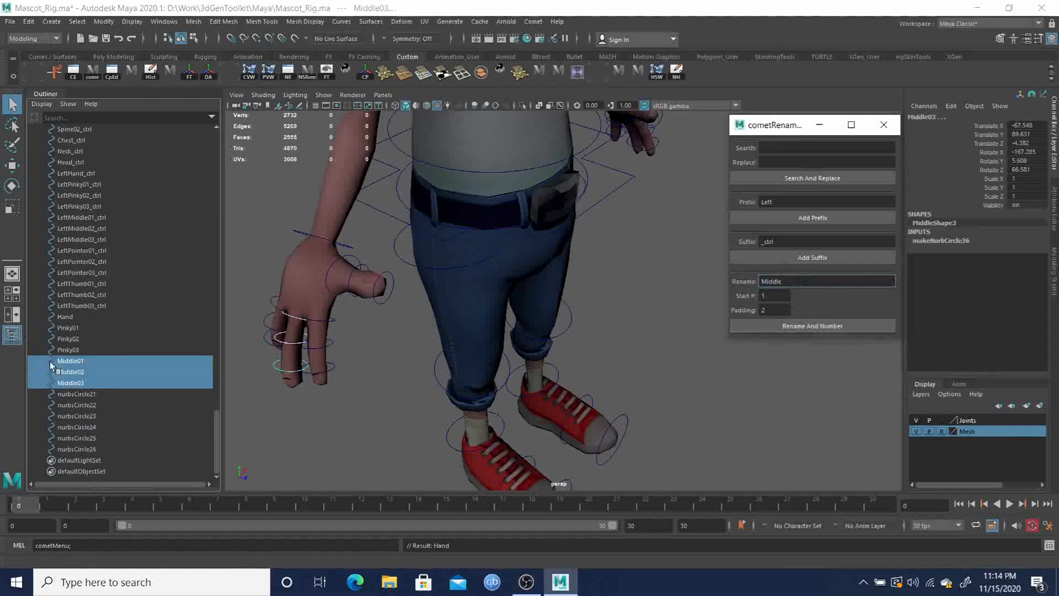
# Rename nurbsCircle21 through nurbsCircle23 on the right hand as Pointer, with the same start number and padding
pyautogui.click(86, 395)
pyautogui.keyDown('shift'); pyautogui.click(88, 416); pyautogui.keyUp('shift')
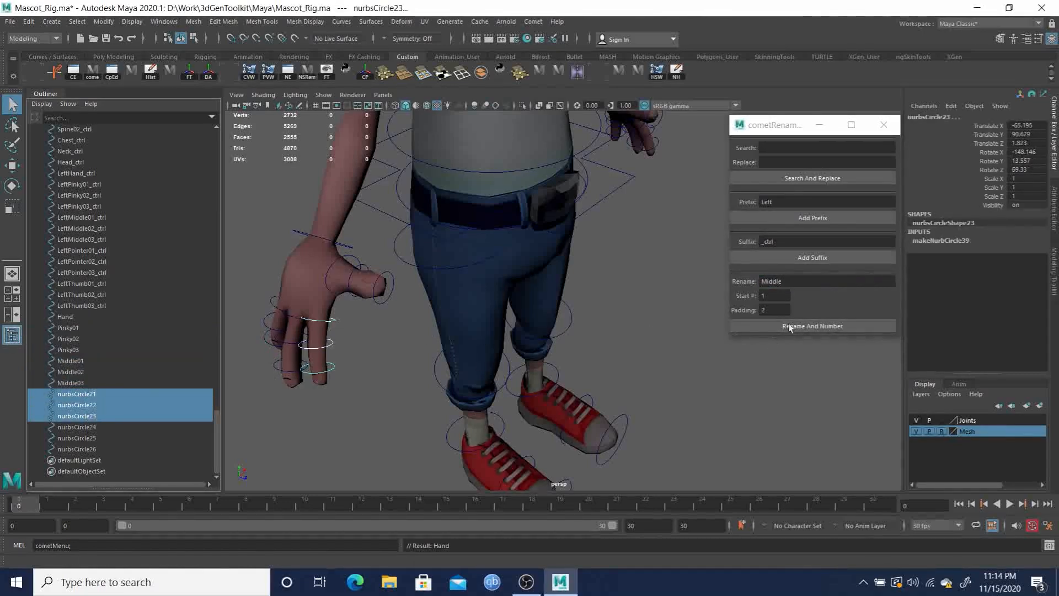
pyautogui.click(810, 282)
pyautogui.moveTo(803, 287); pyautogui.dragTo(730, 279)
pyautogui.write('R')
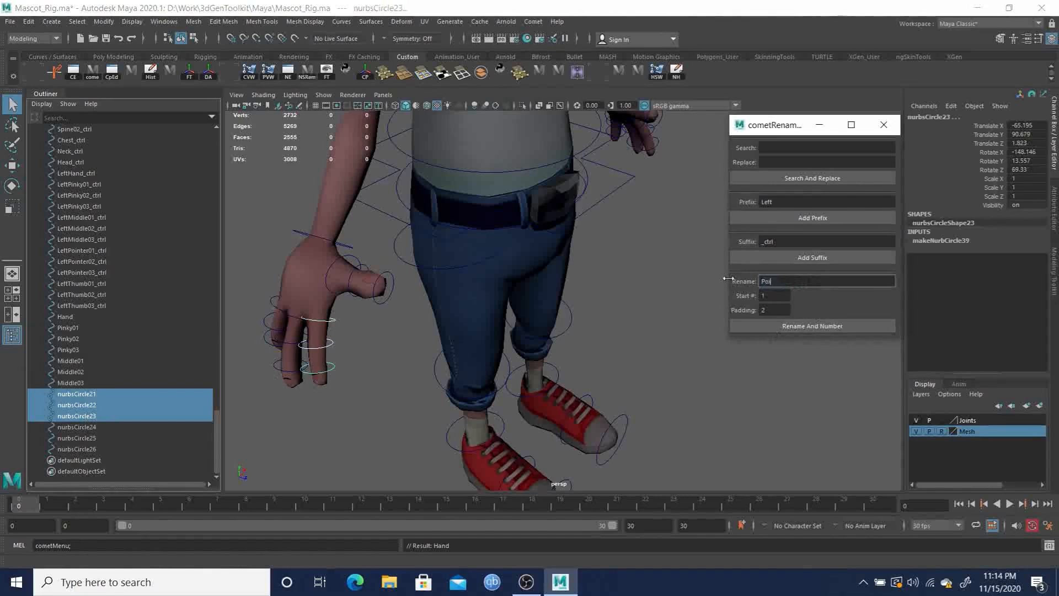
pyautogui.click(797, 326)
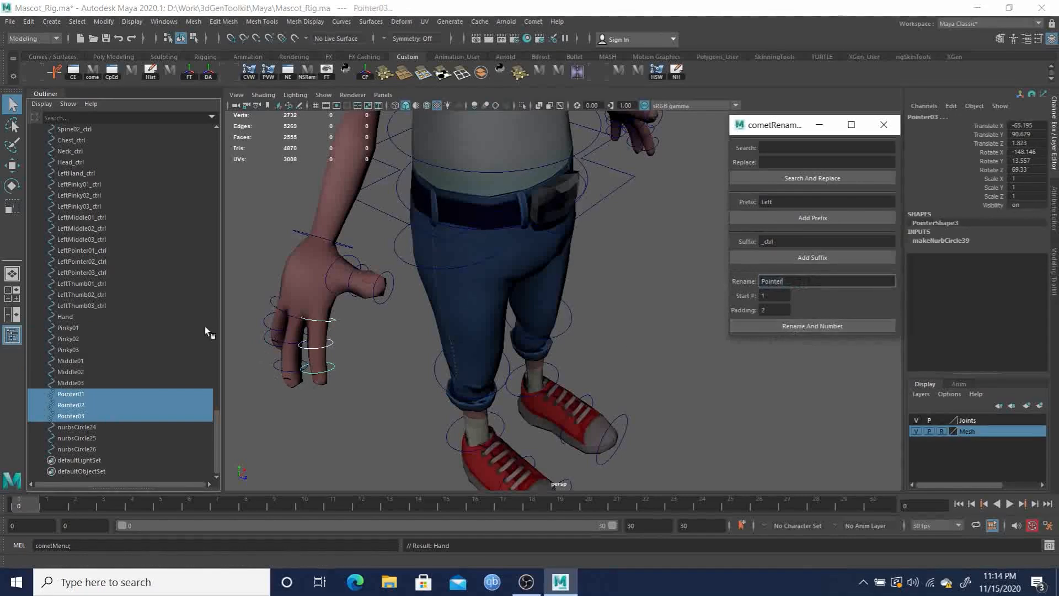
# Rename nurbsCircle24 through nurbsCircle26 on the right hand as Thumb, with the same start number and padding
pyautogui.click(84, 427)
pyautogui.keyDown('shift'); pyautogui.click(81, 449); pyautogui.keyUp('shift')
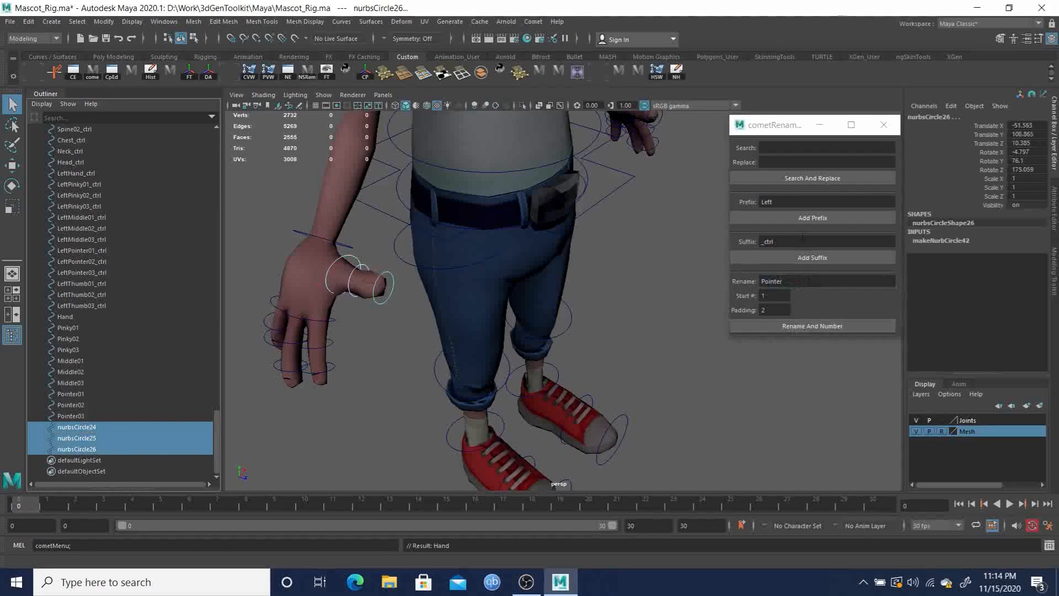
pyautogui.moveTo(789, 281); pyautogui.dragTo(743, 274)
pyautogui.write('Thumb')
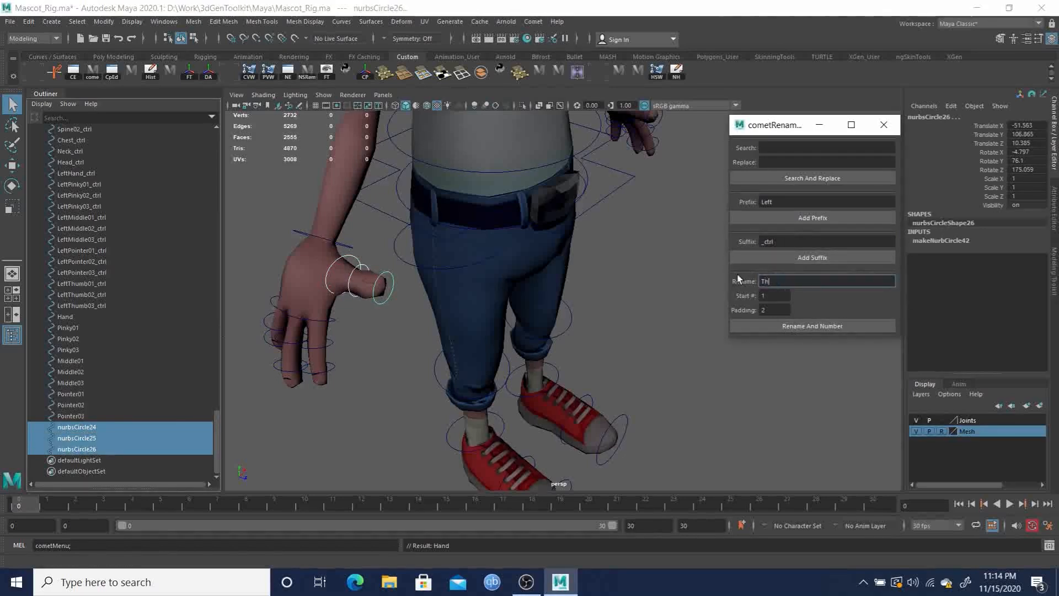
pyautogui.click(818, 324)
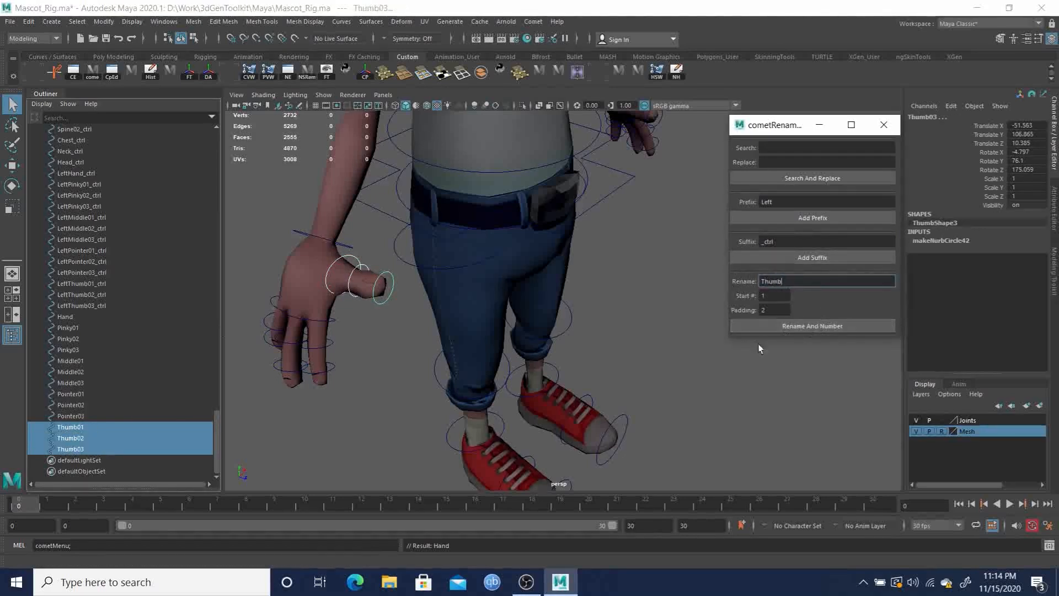
# Add the prefix Right and the suffix _ctrl to all right-hand curves from Hand through Thumb03
pyautogui.click(65, 316)
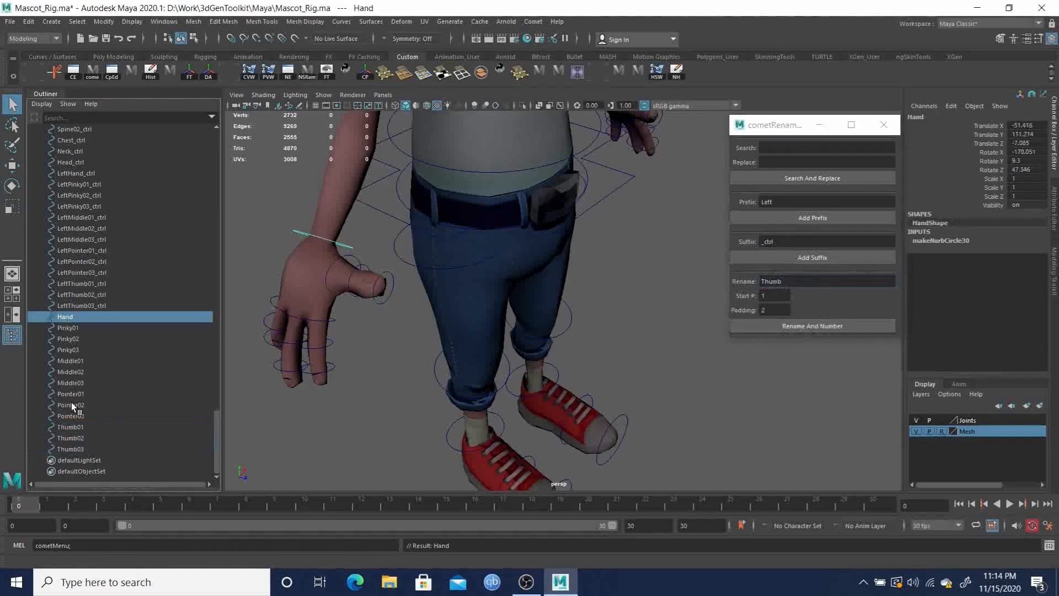
pyautogui.keyDown('shift'); pyautogui.click(72, 449); pyautogui.keyUp('shift')
pyautogui.doubleClick(772, 202)
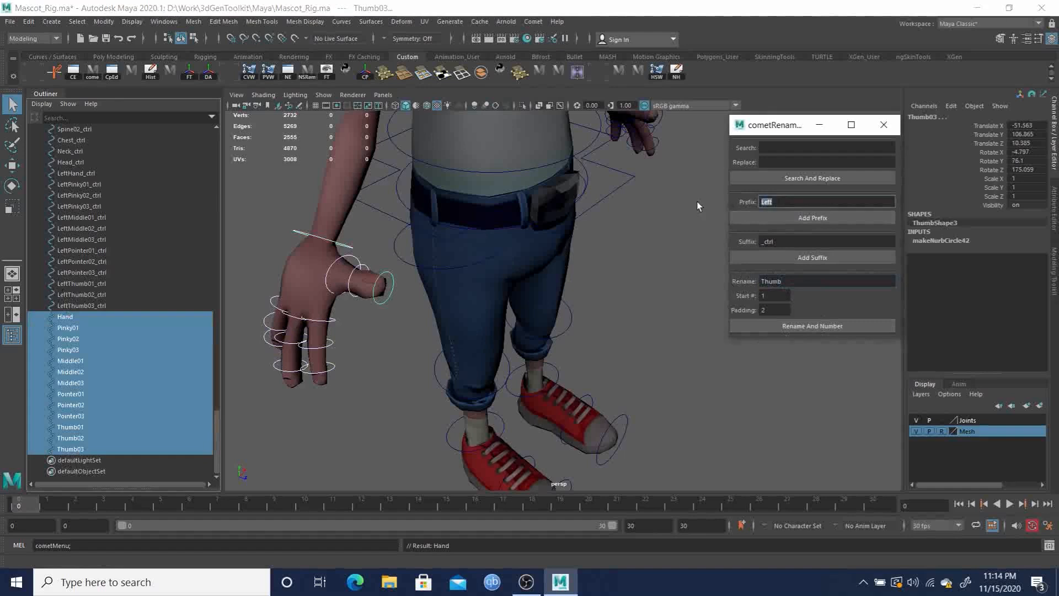
pyautogui.write('Right')
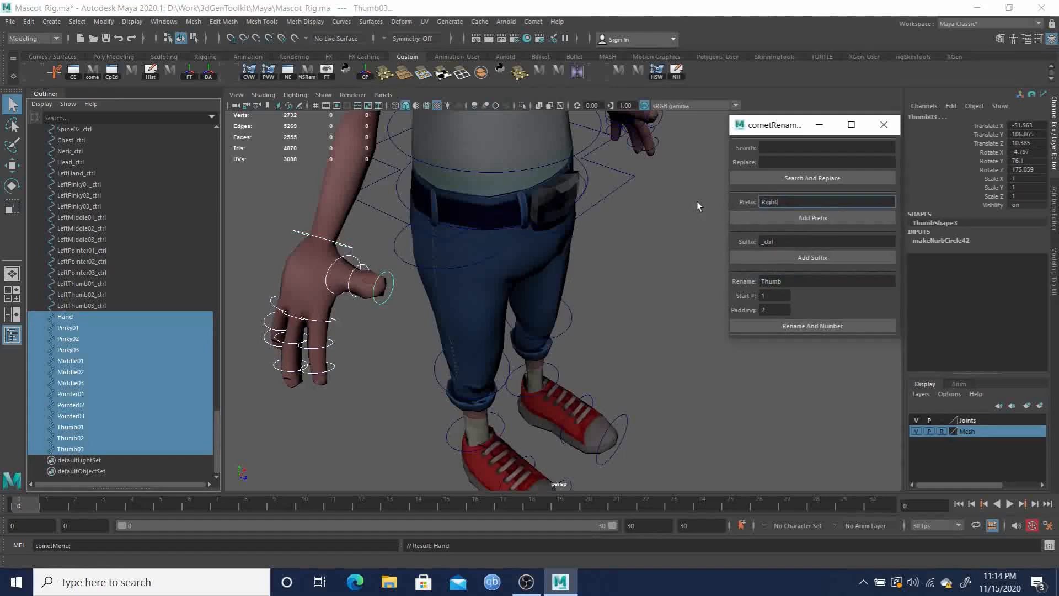
pyautogui.click(825, 219)
pyautogui.click(823, 258)
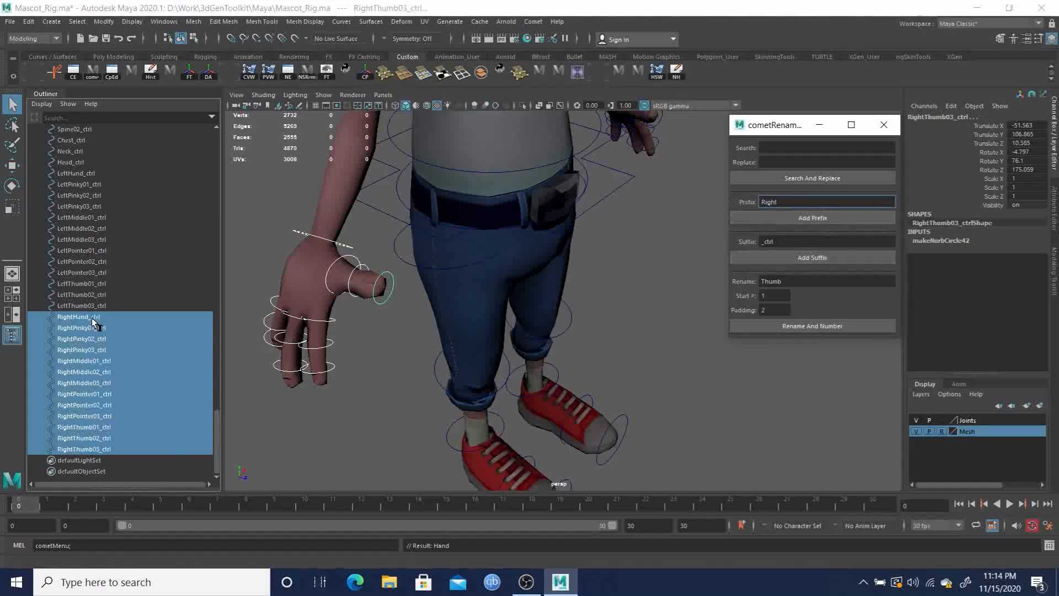
# Review the list of named control curves and examine their placement on the whole character from the front
pyautogui.scroll(3, 98, 284)
pyautogui.scroll(9, 99, 285)
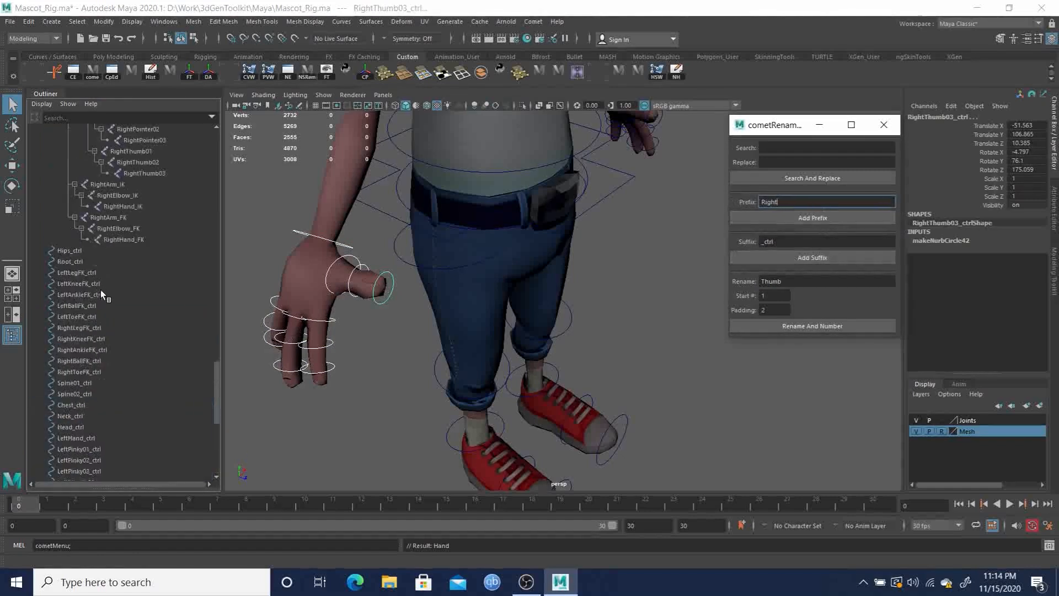
pyautogui.keyDown('alt'); pyautogui.moveTo(540, 316); pyautogui.dragTo(282, 262, button='right'); pyautogui.keyUp('alt')
pyautogui.keyDown('alt'); pyautogui.moveTo(554, 301); pyautogui.dragTo(444, 281); pyautogui.keyUp('alt')
pyautogui.keyDown('alt'); pyautogui.moveTo(544, 241); pyautogui.dragTo(458, 277, button='middle'); pyautogui.keyUp('alt')
pyautogui.moveTo(458, 277)
pyautogui.keyDown('alt'); pyautogui.mouseDown()
pyautogui.moveTo(414, 305)
pyautogui.moveTo(364, 296)
pyautogui.moveTo(416, 276)
pyautogui.moveTo(466, 278)
pyautogui.moveTo(449, 280)
pyautogui.moveTo(463, 226)
pyautogui.moveTo(480, 276)
pyautogui.moveTo(414, 267)
pyautogui.moveTo(459, 322)
pyautogui.moveTo(418, 265)
pyautogui.moveTo(445, 265)
pyautogui.moveTo(450, 292)
pyautogui.moveTo(449, 272)
pyautogui.mouseUp(); pyautogui.keyUp('alt')
pyautogui.keyDown('alt'); pyautogui.moveTo(449, 272); pyautogui.dragTo(486, 296, button='right'); pyautogui.keyUp('alt')
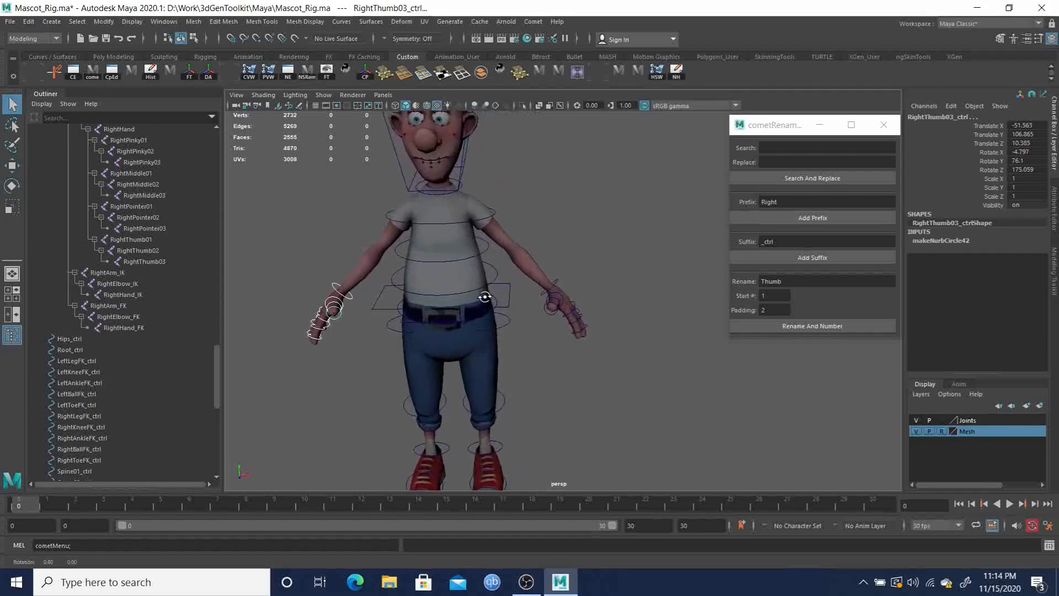
# Hide the Mesh layer and create circleY control shapes on the RightClav and LeftClav joints
pyautogui.scroll(3, 110, 328)
pyautogui.scroll(3, 114, 334)
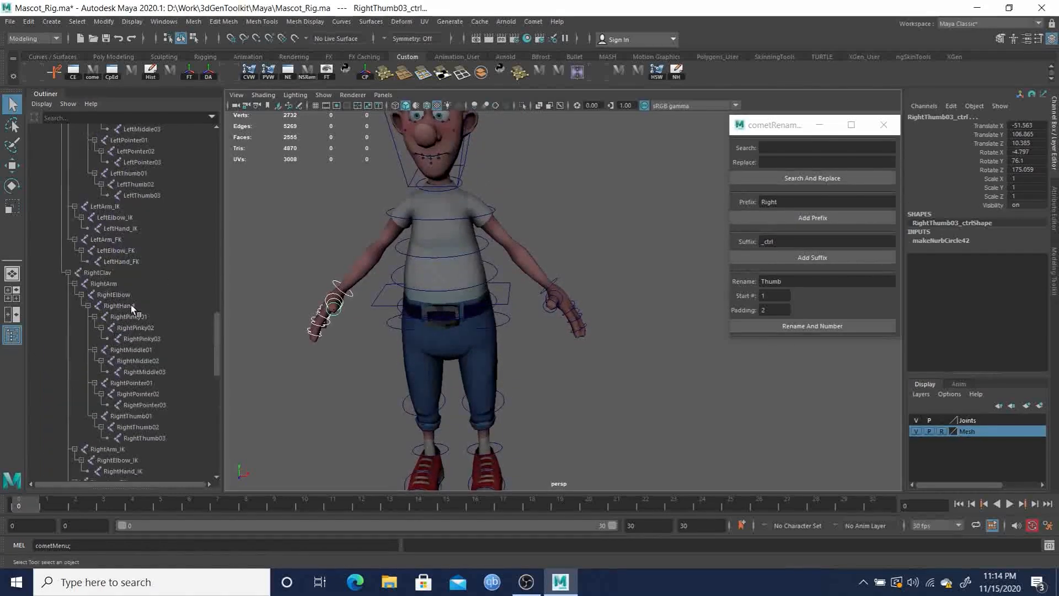
pyautogui.scroll(-8, 134, 306)
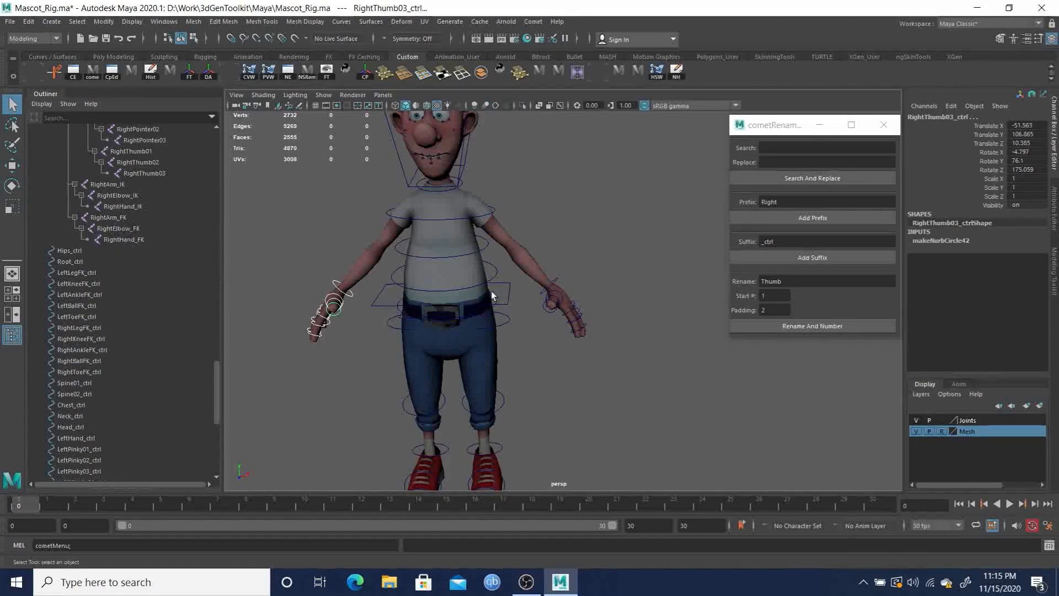
pyautogui.keyDown('alt'); pyautogui.moveTo(464, 273); pyautogui.dragTo(446, 287); pyautogui.keyUp('alt')
pyautogui.scroll(5, 105, 254)
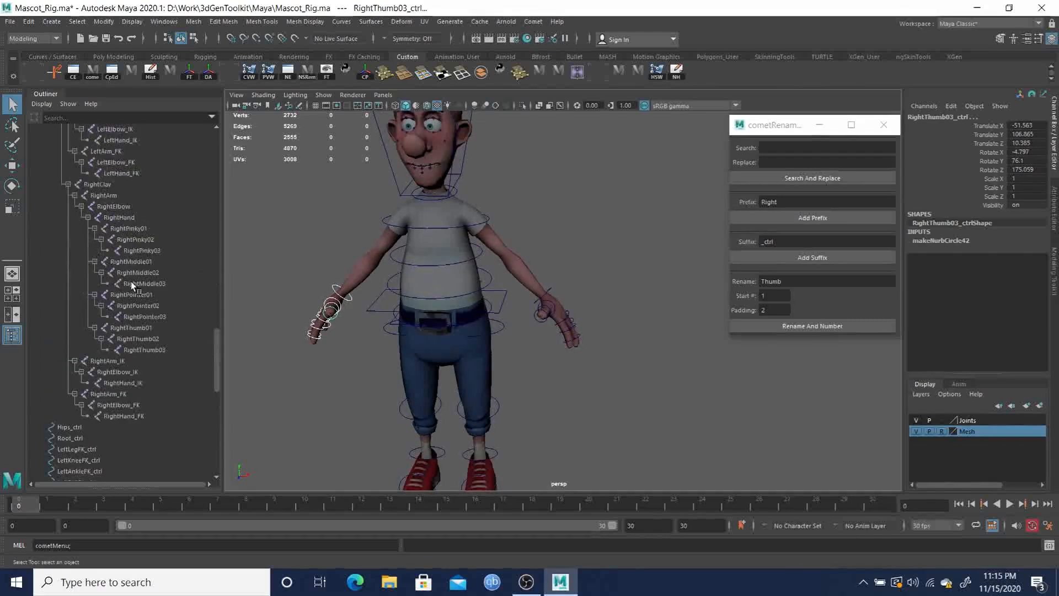
pyautogui.click(101, 183)
pyautogui.scroll(8, 122, 296)
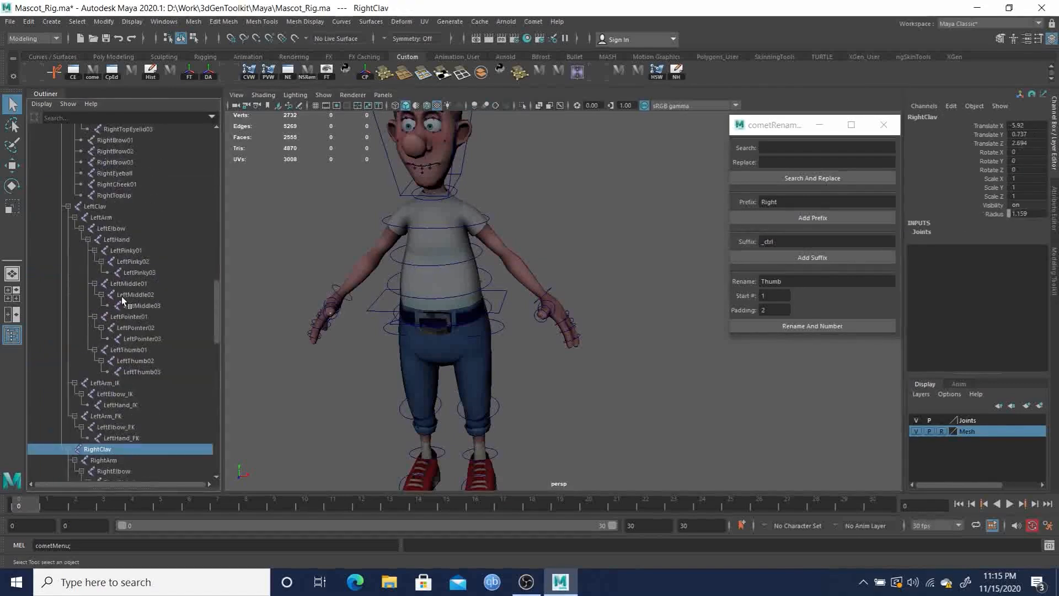
pyautogui.keyDown('ctrl'); pyautogui.click(98, 207); pyautogui.keyUp('ctrl')
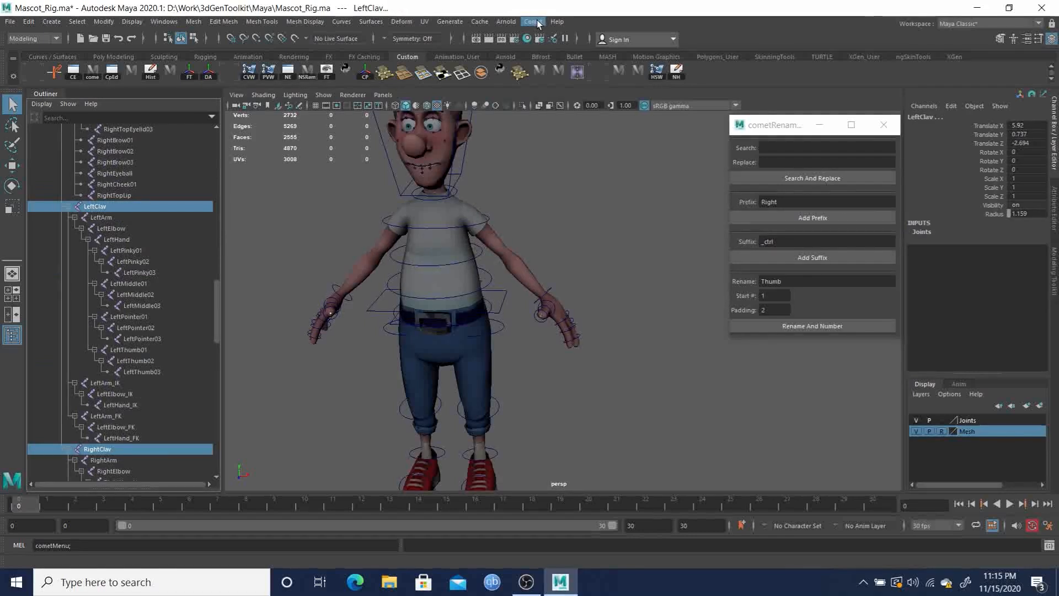
pyautogui.click(917, 431)
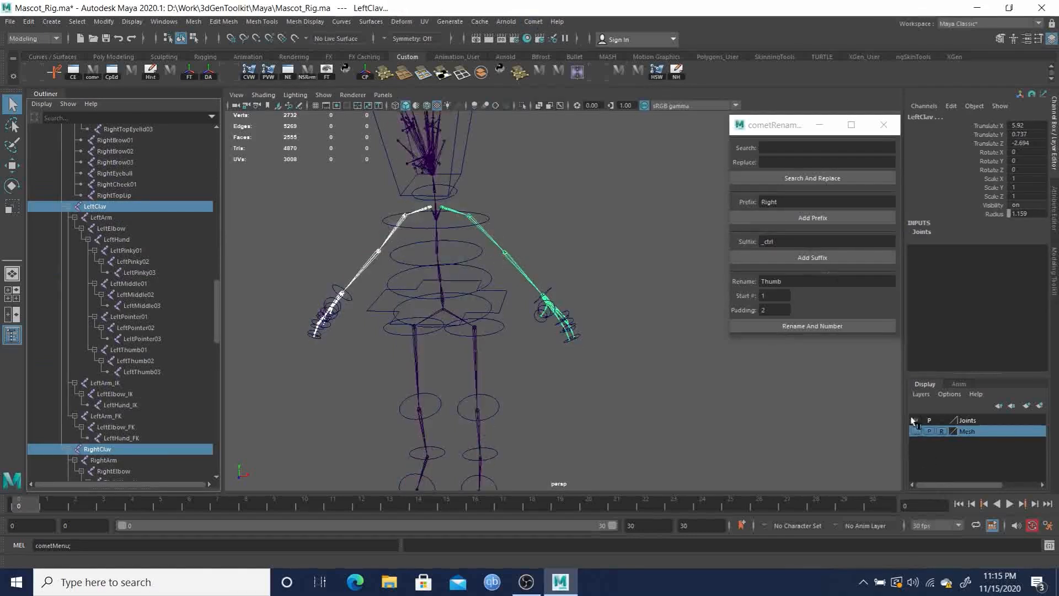
pyautogui.click(533, 21)
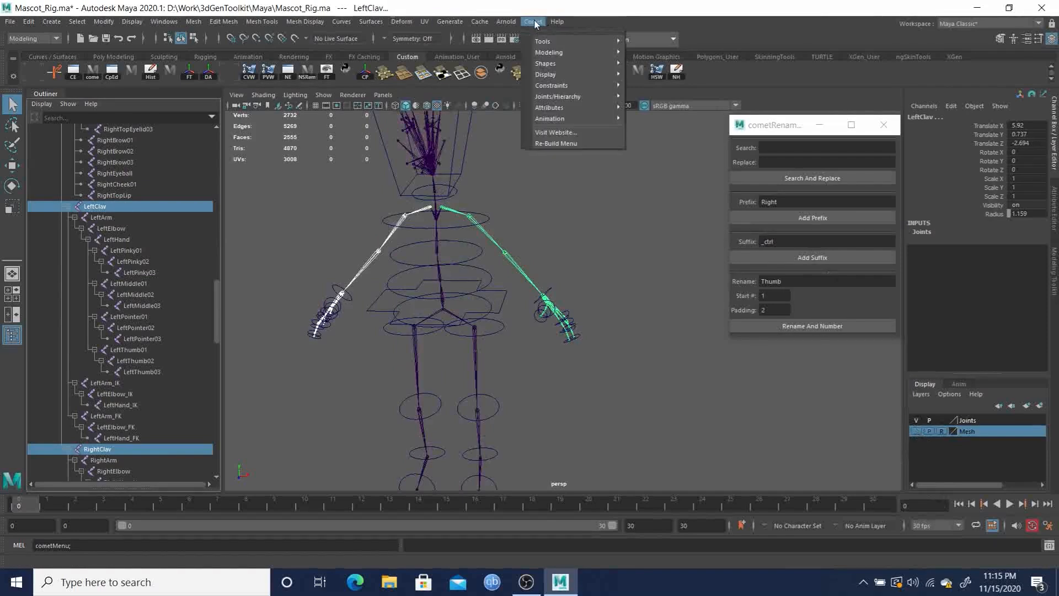
pyautogui.moveTo(607, 74)
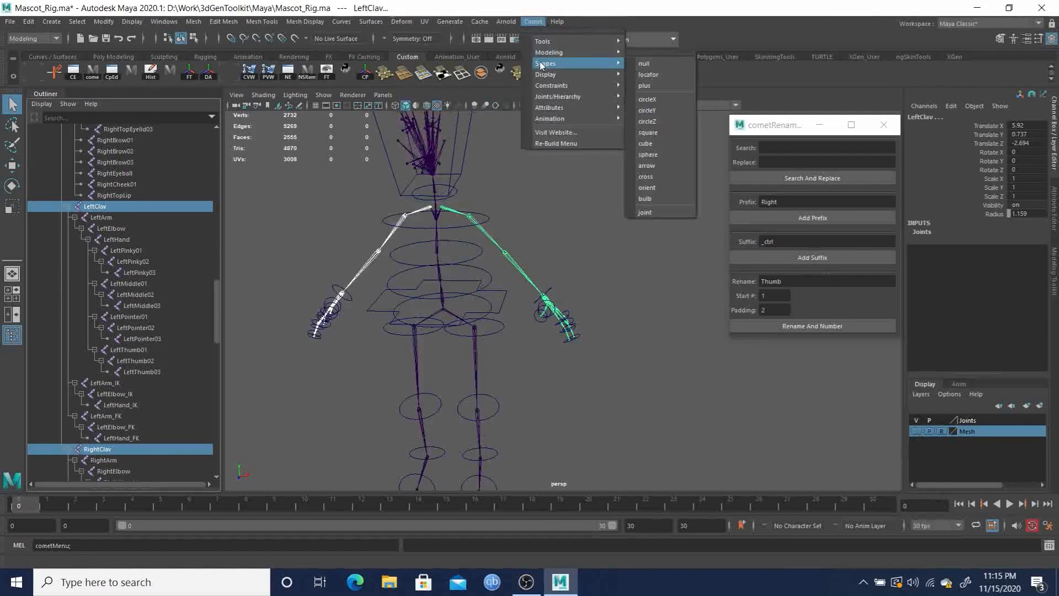
pyautogui.click(649, 111)
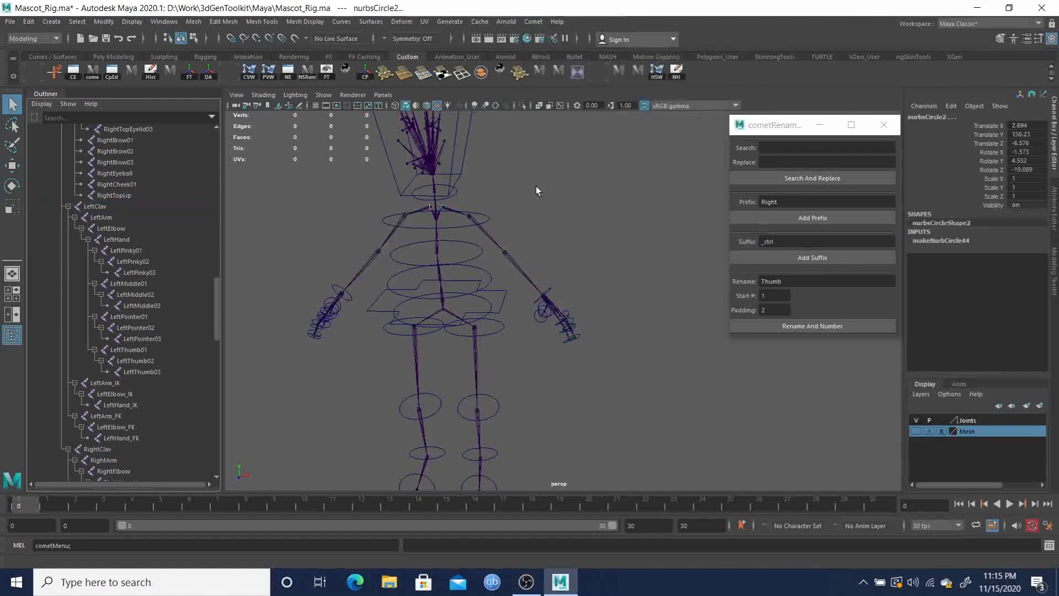
# Switch to component selection and select all CVs of the two new clavicle circles
pyautogui.press('F8')
pyautogui.moveTo(350, 161); pyautogui.dragTo(532, 308)
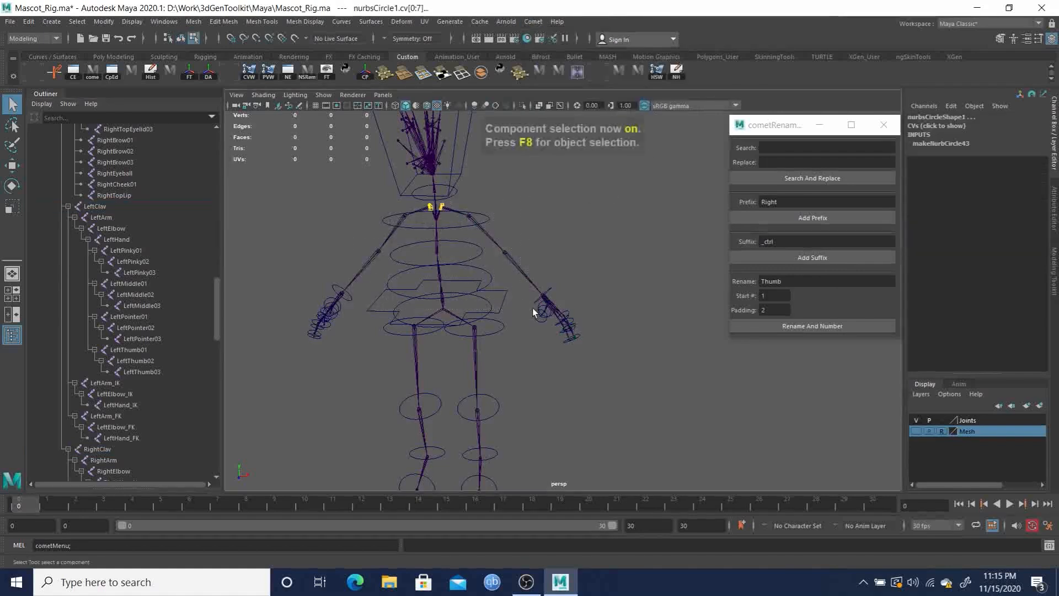
pyautogui.press('r')
pyautogui.moveTo(552, 326); pyautogui.dragTo(644, 247, button='middle')
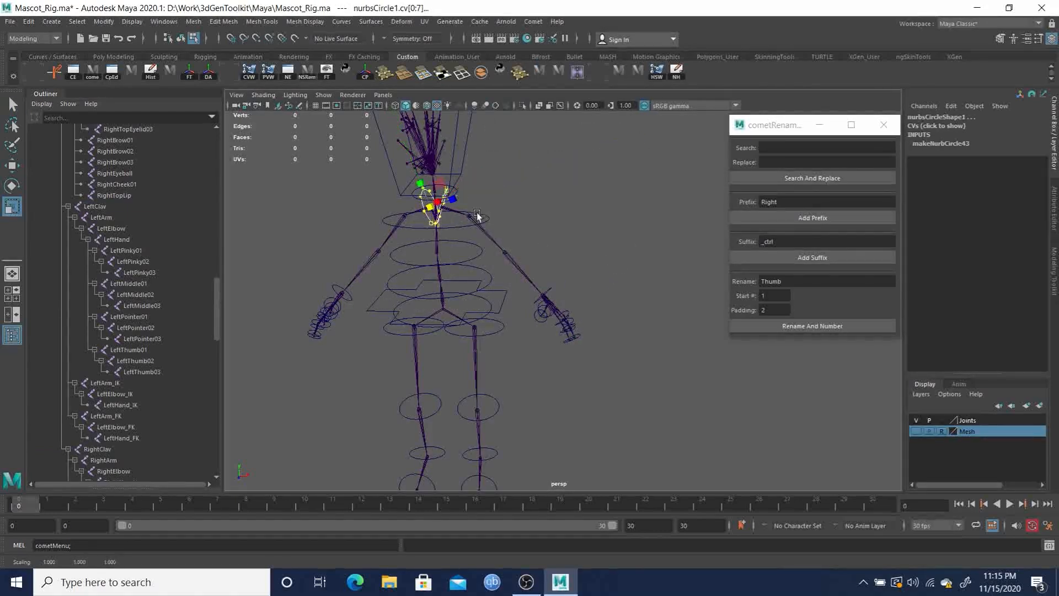
pyautogui.press('r')
pyautogui.moveTo(468, 237); pyautogui.dragTo(500, 210)
pyautogui.hotkey('ctrl', 'z')
pyautogui.hotkey('ctrl', 'z')
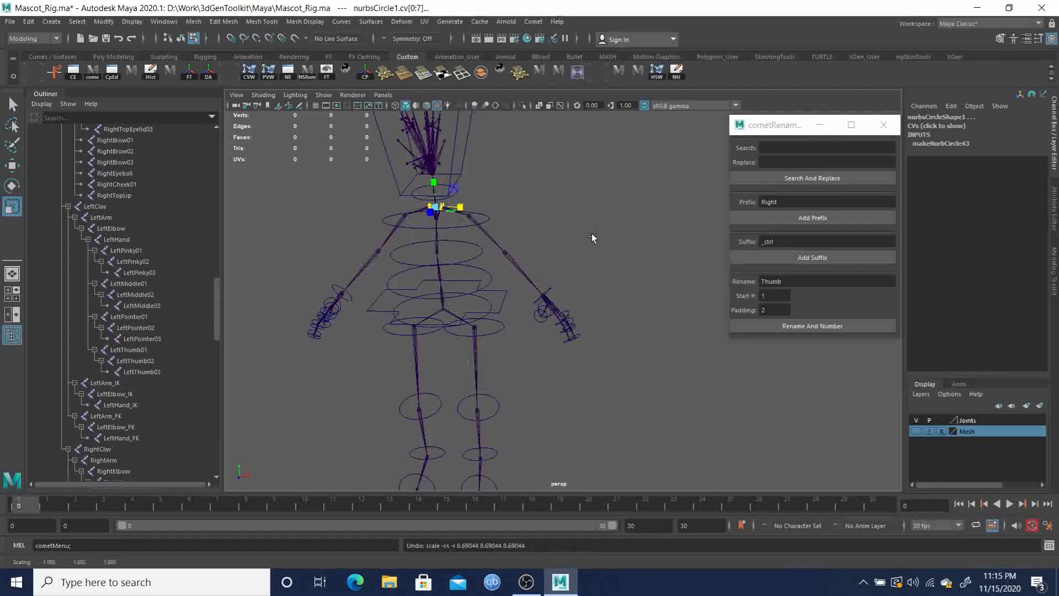
# Set the Scale tool's axis orientation to Component and open its scale options
pyautogui.scroll(5, 431, 274)
pyautogui.keyDown('alt'); pyautogui.moveTo(381, 270); pyautogui.dragTo(605, 431, button='middle'); pyautogui.keyUp('alt')
pyautogui.keyDown('alt'); pyautogui.moveTo(468, 324); pyautogui.dragTo(579, 352); pyautogui.keyUp('alt')
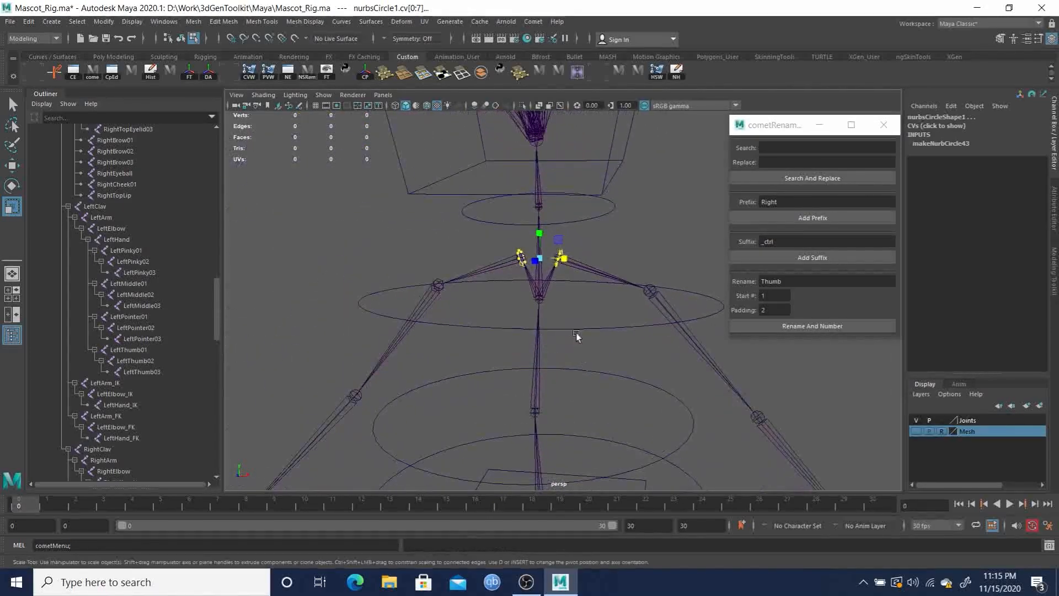
pyautogui.moveTo(581, 306); pyautogui.dragTo(622, 293)
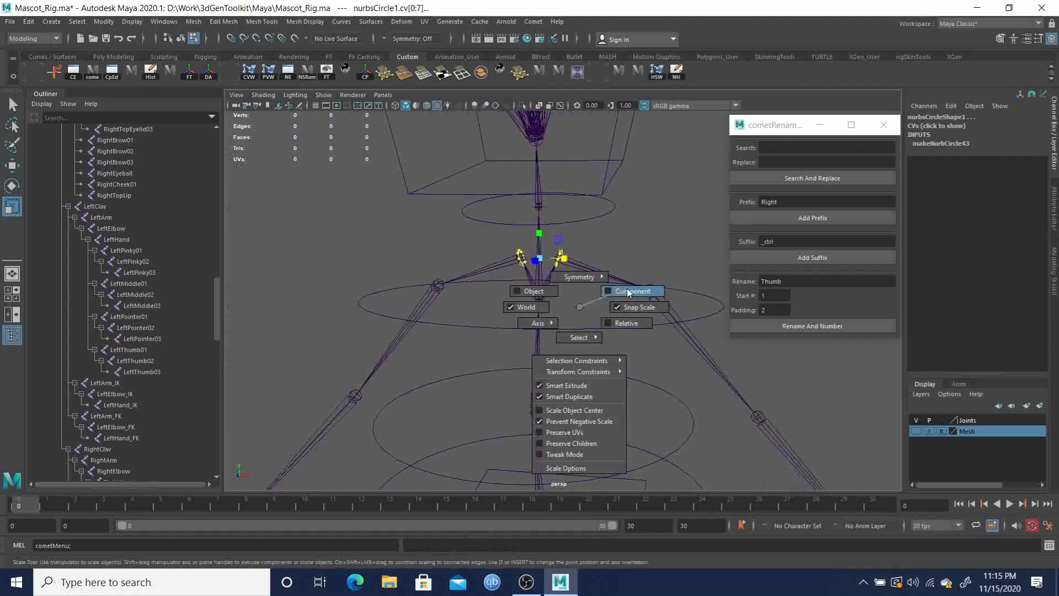
pyautogui.moveTo(628, 292); pyautogui.dragTo(627, 290)
pyautogui.moveTo(546, 251); pyautogui.dragTo(493, 262)
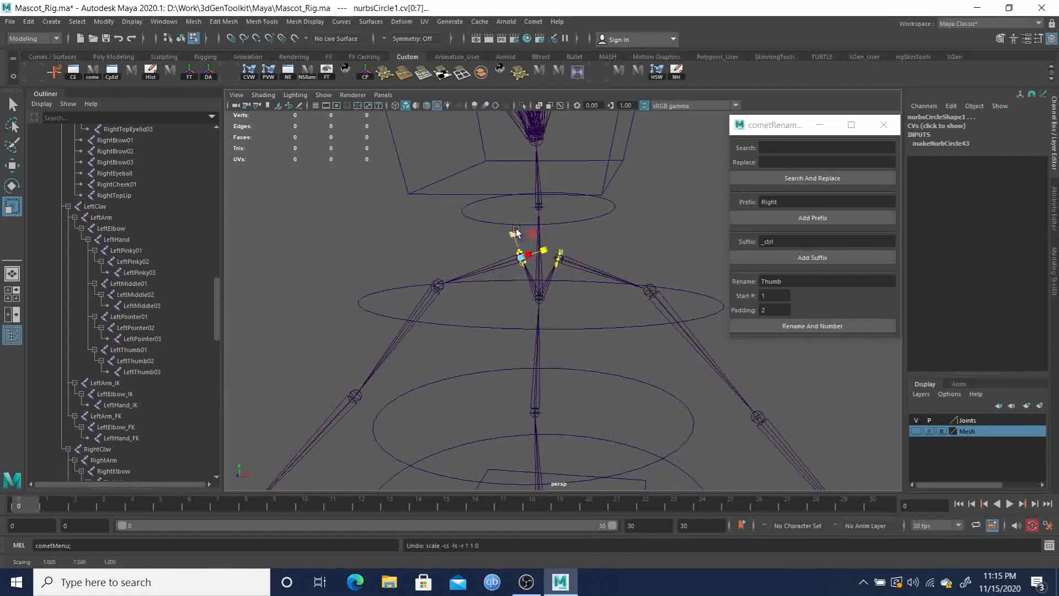
pyautogui.keyDown('alt'); pyautogui.moveTo(525, 312); pyautogui.dragTo(571, 313); pyautogui.keyUp('alt')
pyautogui.keyDown('alt'); pyautogui.moveTo(570, 314); pyautogui.dragTo(461, 303, button='middle'); pyautogui.keyUp('alt')
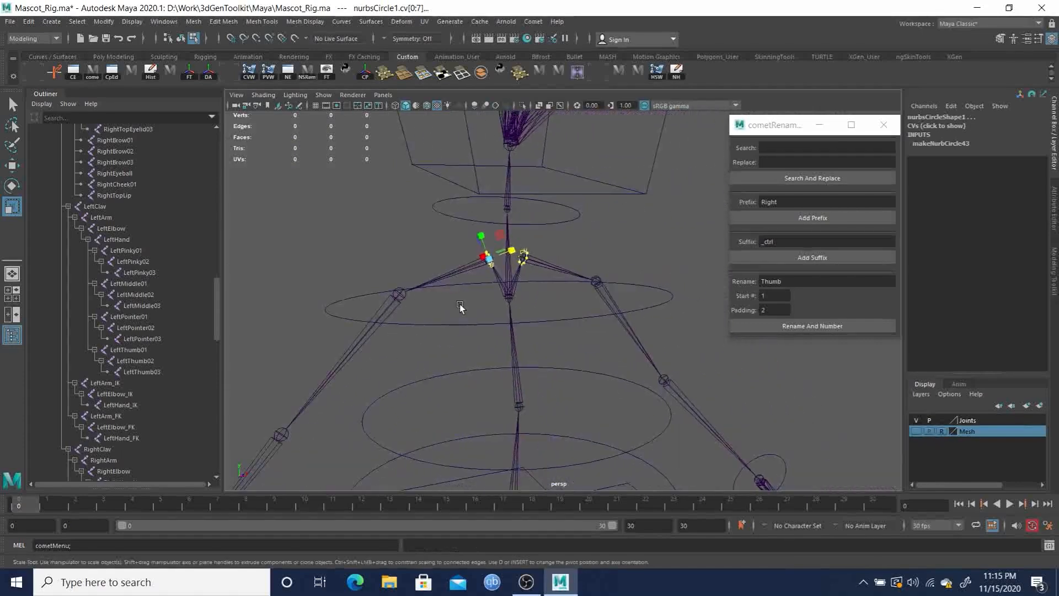
pyautogui.moveTo(533, 311); pyautogui.dragTo(538, 468)
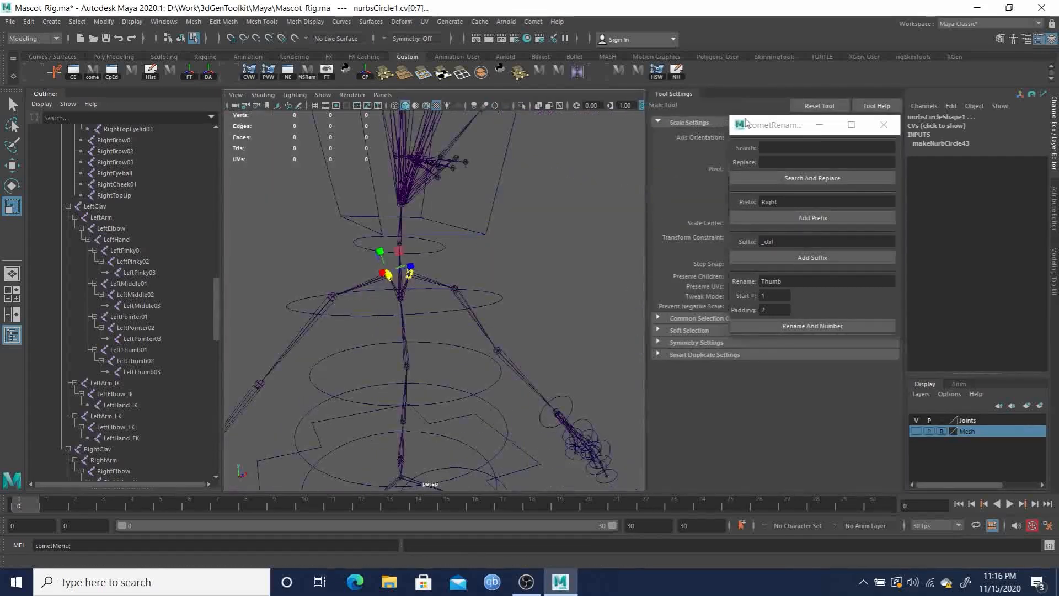
pyautogui.click(813, 109)
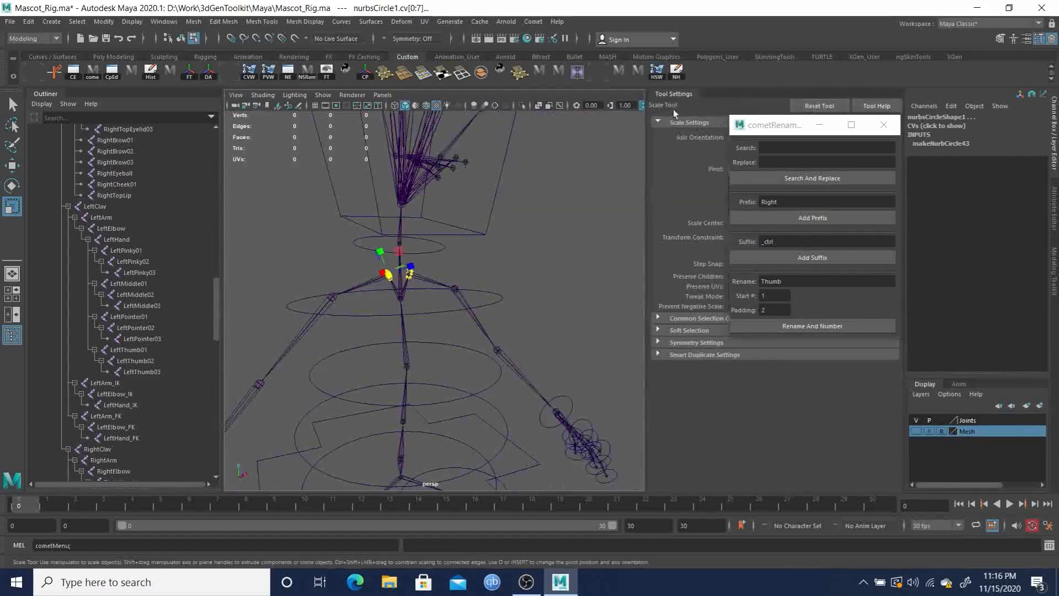
# Scale up the CVs of both clavicle circles, each around its own center
pyautogui.moveTo(422, 290); pyautogui.dragTo(461, 272)
pyautogui.moveTo(479, 302); pyautogui.dragTo(591, 237, button='middle')
pyautogui.keyDown('alt'); pyautogui.moveTo(528, 284); pyautogui.dragTo(475, 278); pyautogui.keyUp('alt')
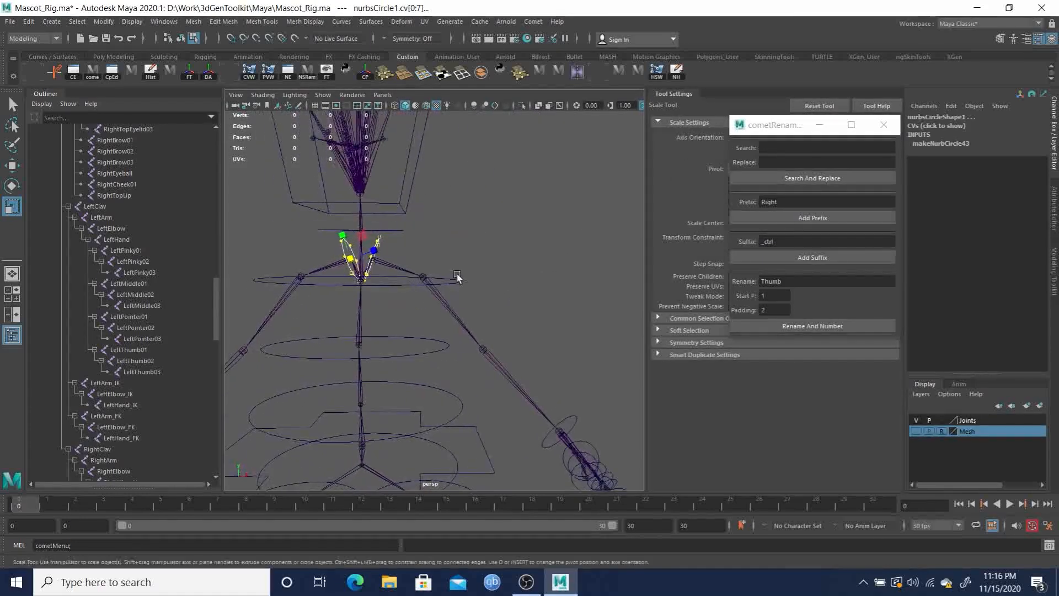
# Show the Mesh layer and enlarge the clavicle circles' CVs by a further factor of about 2.06
pyautogui.click(917, 431)
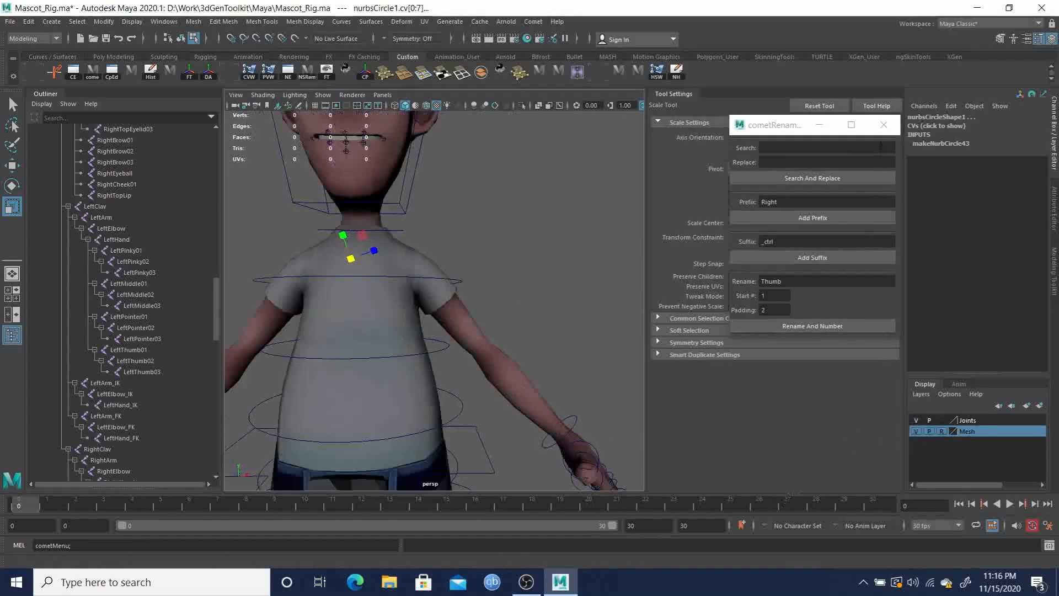
pyautogui.click(886, 125)
pyautogui.keyDown('alt'); pyautogui.moveTo(364, 381); pyautogui.dragTo(455, 394); pyautogui.keyUp('alt')
pyautogui.moveTo(454, 394); pyautogui.dragTo(512, 379, button='middle')
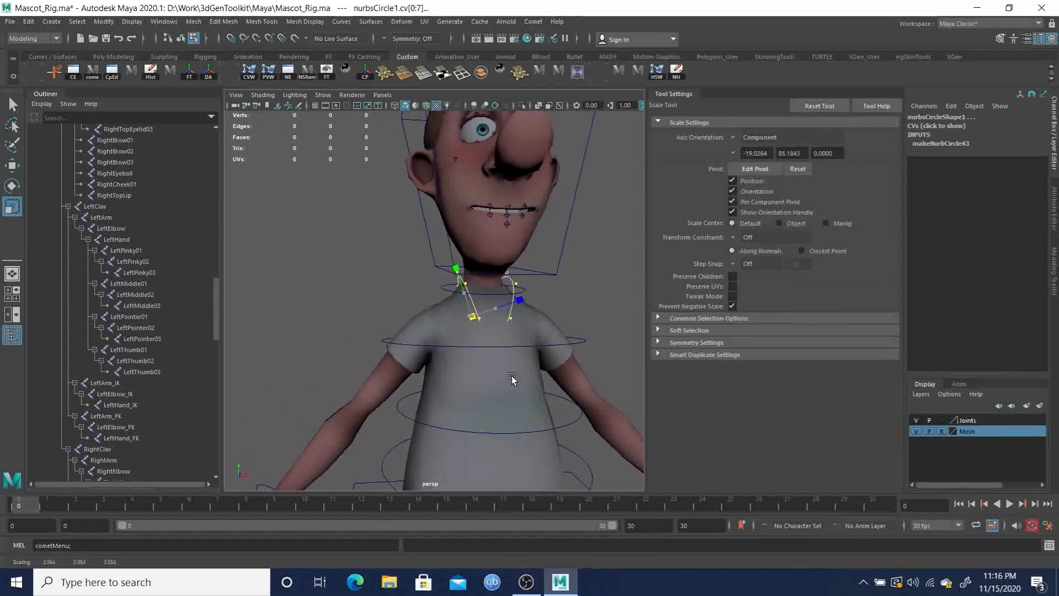
pyautogui.keyDown('alt'); pyautogui.moveTo(482, 373); pyautogui.dragTo(451, 350); pyautogui.keyUp('alt')
# Move the clavicle circles' CVs up above their joints and set the Scale tool to Object orientation with Object scale center
pyautogui.press('w')
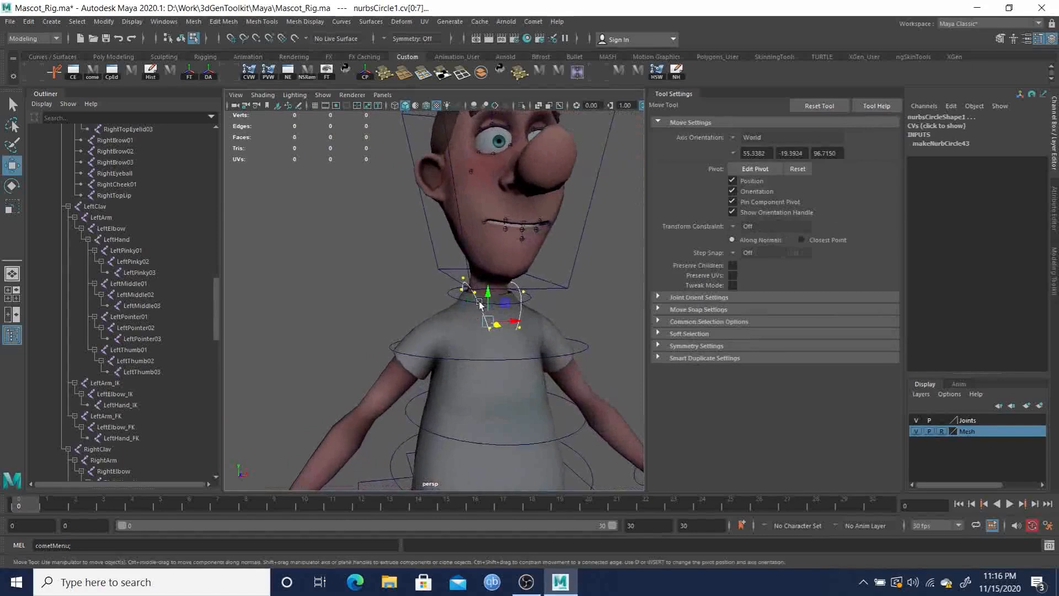
pyautogui.moveTo(491, 297); pyautogui.dragTo(384, 282)
pyautogui.press('r')
pyautogui.press('r')
pyautogui.press('r')
pyautogui.moveTo(440, 302); pyautogui.dragTo(447, 406)
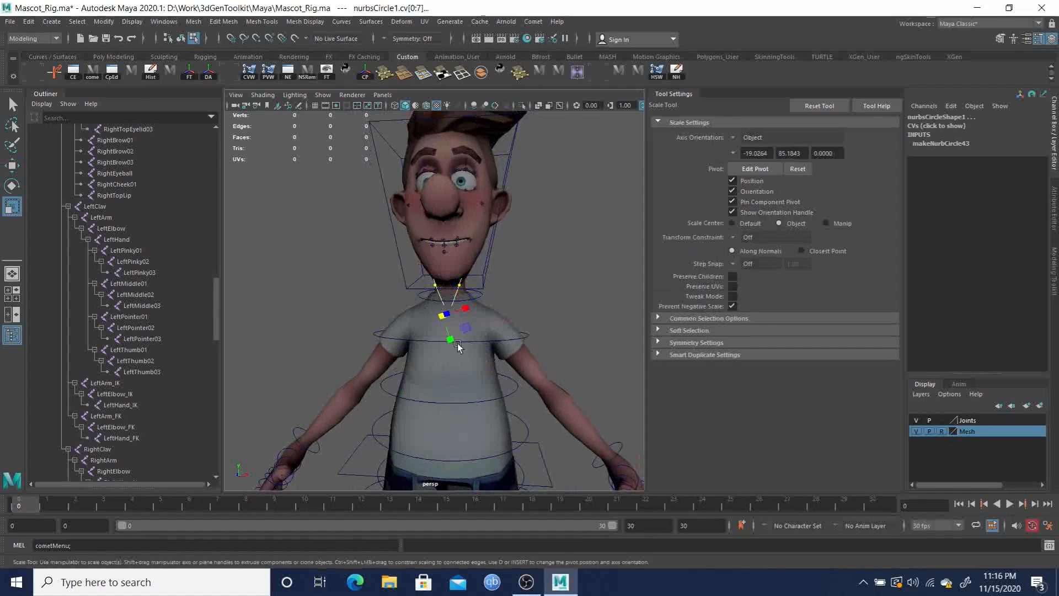
# Set the Scale tool's orientation to World and flatten both clavicle circles along the X axis into upright planes
pyautogui.press('r')
pyautogui.moveTo(452, 323); pyautogui.dragTo(400, 327)
pyautogui.moveTo(468, 317); pyautogui.dragTo(445, 314)
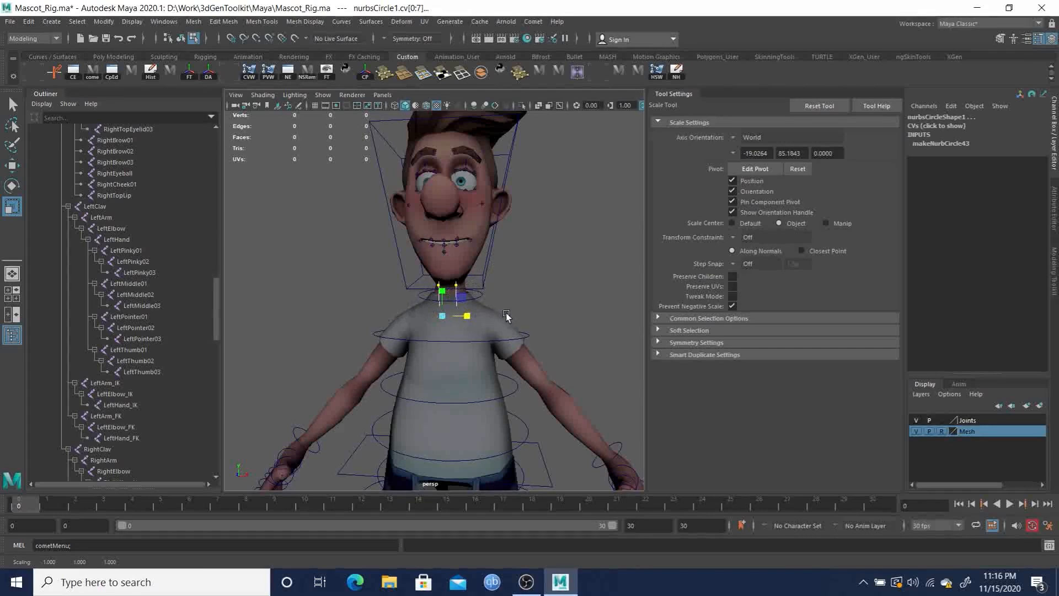
# In a wireframe side view, move the lower CVs of both clavicle circles to form arches and raise the curves
pyautogui.press('4')
pyautogui.keyDown('alt'); pyautogui.moveTo(490, 316); pyautogui.dragTo(389, 319); pyautogui.keyUp('alt')
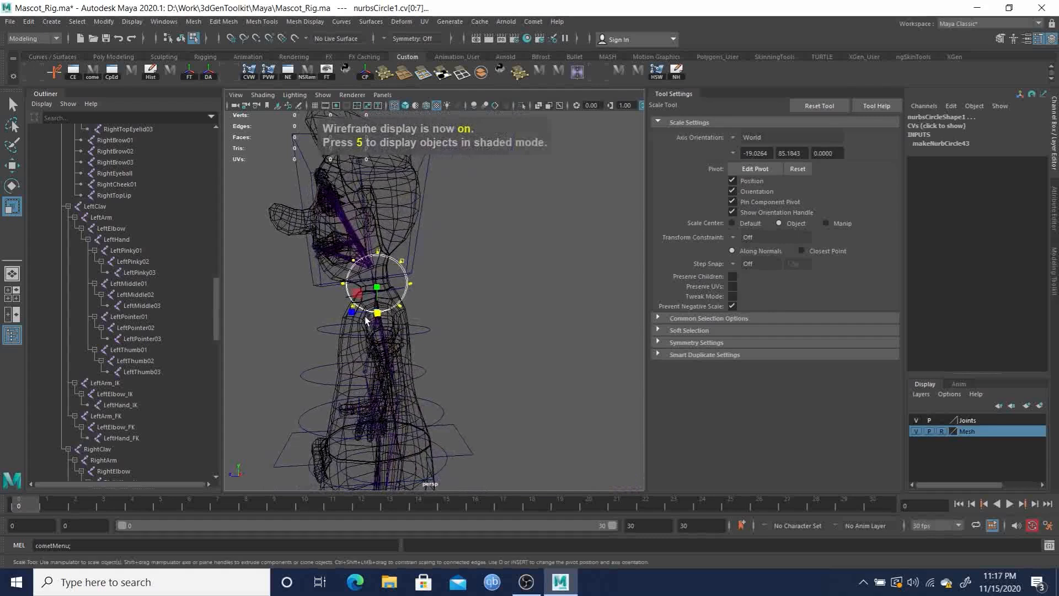
pyautogui.press('q')
pyautogui.moveTo(336, 298); pyautogui.dragTo(430, 339)
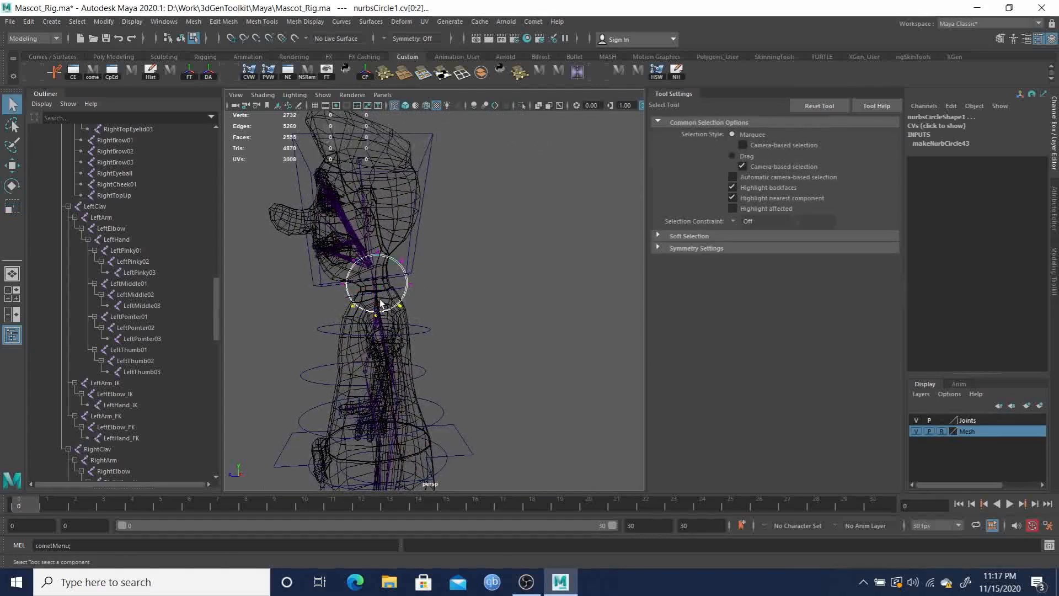
pyautogui.press('w')
pyautogui.moveTo(375, 280); pyautogui.dragTo(388, 307)
pyautogui.press('q')
pyautogui.press('w')
pyautogui.moveTo(376, 259); pyautogui.dragTo(379, 236)
# Move all CVs of the left and right clavicle arches outward to opposite sides of the neck
pyautogui.keyDown('alt'); pyautogui.moveTo(379, 236); pyautogui.dragTo(447, 299, button='right'); pyautogui.keyUp('alt')
pyautogui.keyDown('alt'); pyautogui.moveTo(447, 299); pyautogui.dragTo(458, 356); pyautogui.keyUp('alt')
pyautogui.press('q')
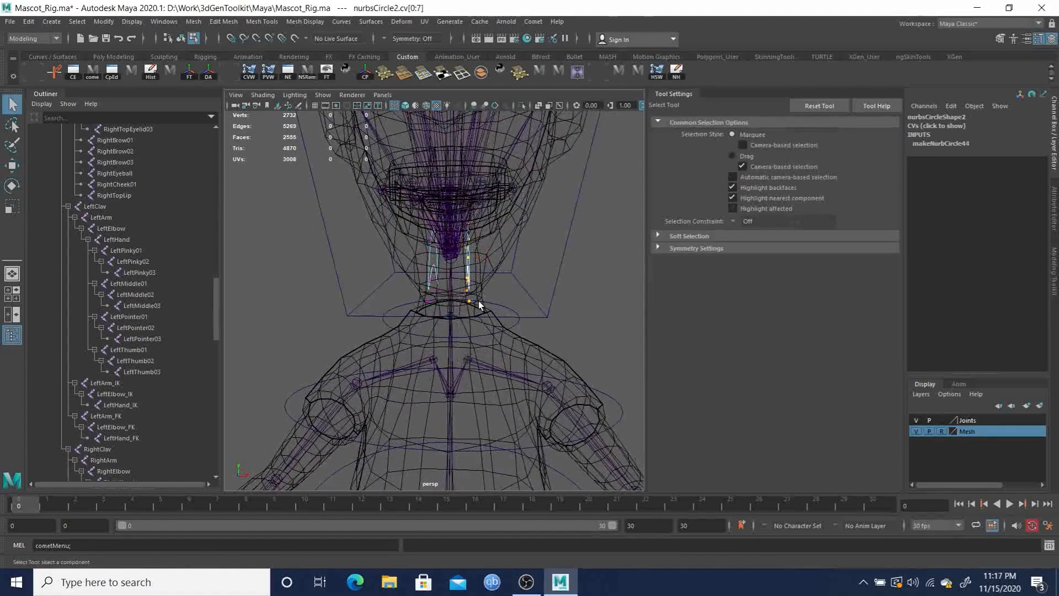
pyautogui.press('w')
pyautogui.moveTo(495, 259); pyautogui.dragTo(534, 265)
pyautogui.moveTo(581, 301)
pyautogui.keyDown('alt'); pyautogui.mouseDown()
pyautogui.moveTo(535, 293)
pyautogui.moveTo(574, 293)
pyautogui.mouseUp(); pyautogui.keyUp('alt')
pyautogui.moveTo(383, 190); pyautogui.dragTo(476, 321)
pyautogui.moveTo(466, 249); pyautogui.dragTo(372, 255)
# Fine-tune the clavicle arches' position above the shoulders and return to shaded display
pyautogui.moveTo(371, 215); pyautogui.dragTo(495, 358)
pyautogui.click(456, 278)
pyautogui.moveTo(457, 279); pyautogui.dragTo(473, 288)
pyautogui.keyDown('alt'); pyautogui.moveTo(473, 289); pyautogui.dragTo(370, 260, button='right'); pyautogui.keyUp('alt')
pyautogui.keyDown('alt'); pyautogui.moveTo(370, 260); pyautogui.dragTo(367, 257); pyautogui.keyUp('alt')
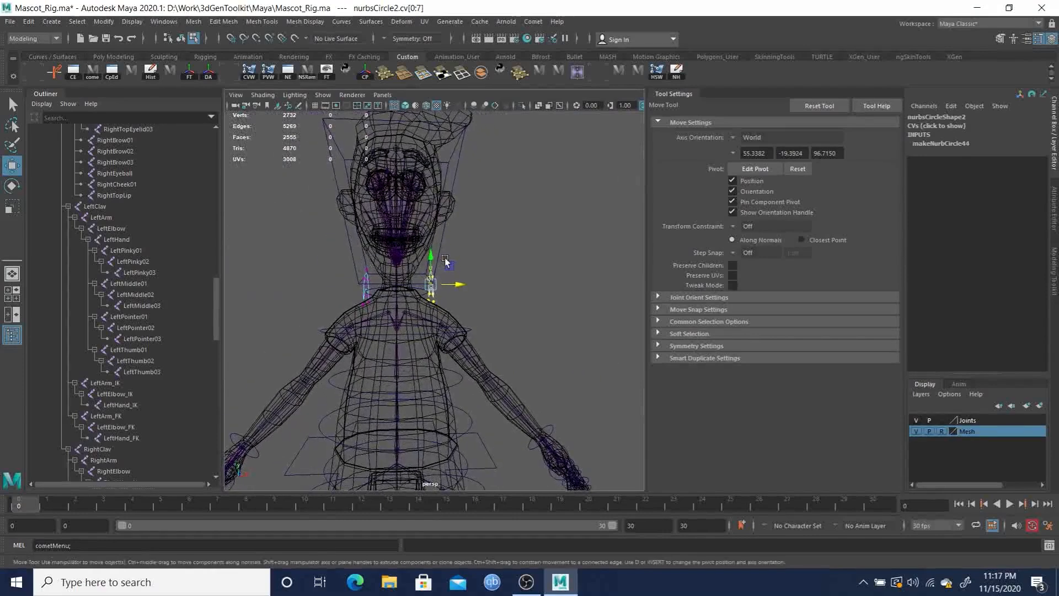
pyautogui.press('5')
pyautogui.moveTo(444, 281)
pyautogui.keyDown('alt'); pyautogui.mouseDown()
pyautogui.moveTo(395, 296)
pyautogui.moveTo(524, 272)
pyautogui.mouseUp(); pyautogui.keyUp('alt')
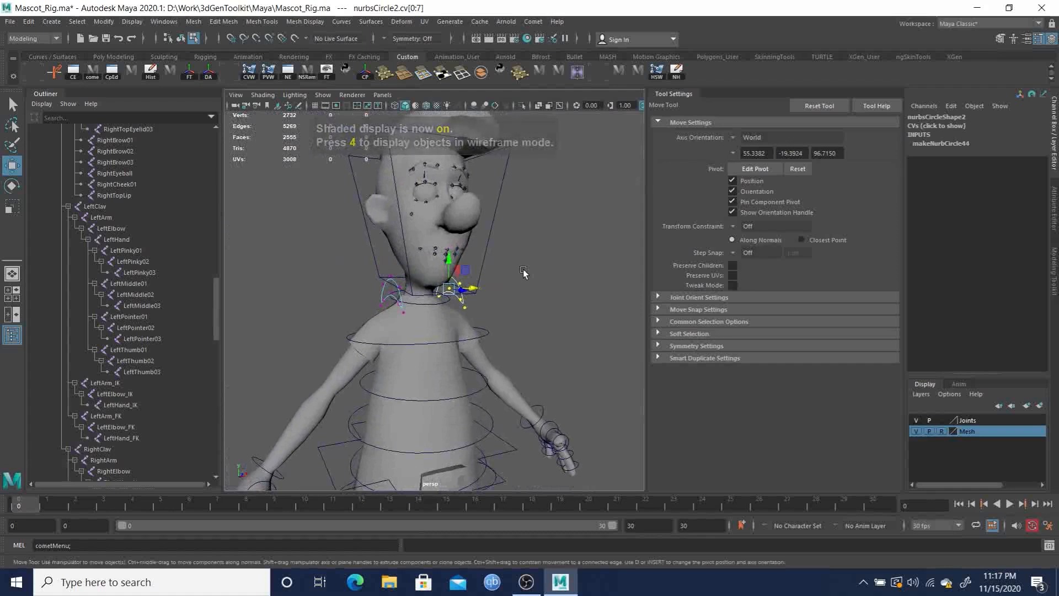
# Return to object selection and rename nurbsCircle1 as RightClav_ctrl
pyautogui.press('F8')
pyautogui.keyDown('alt'); pyautogui.moveTo(528, 293); pyautogui.dragTo(421, 296); pyautogui.keyUp('alt')
pyautogui.click(436, 287)
pyautogui.scroll(-10, 144, 418)
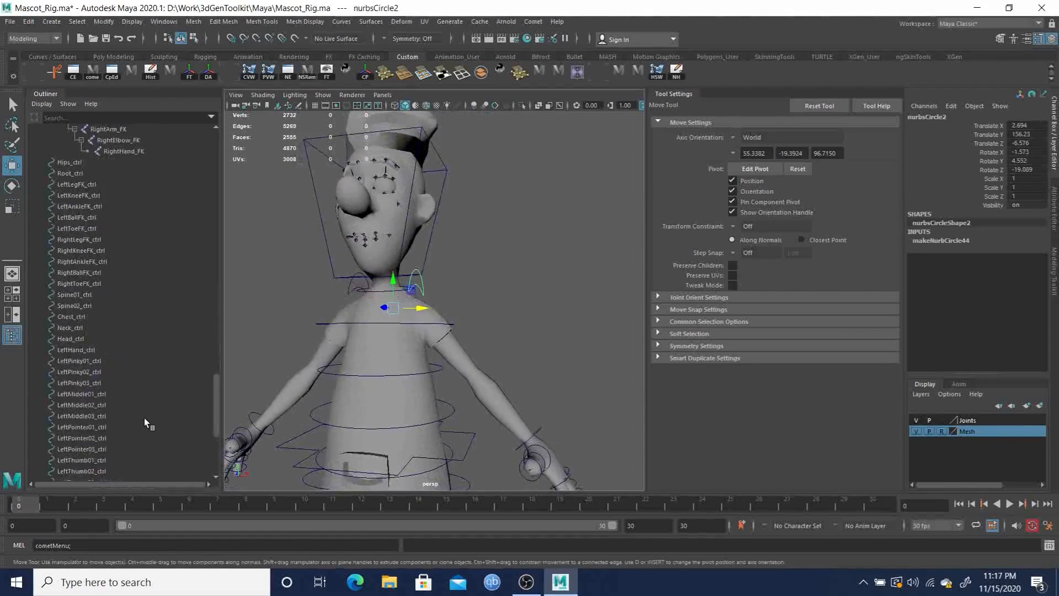
pyautogui.doubleClick(78, 440)
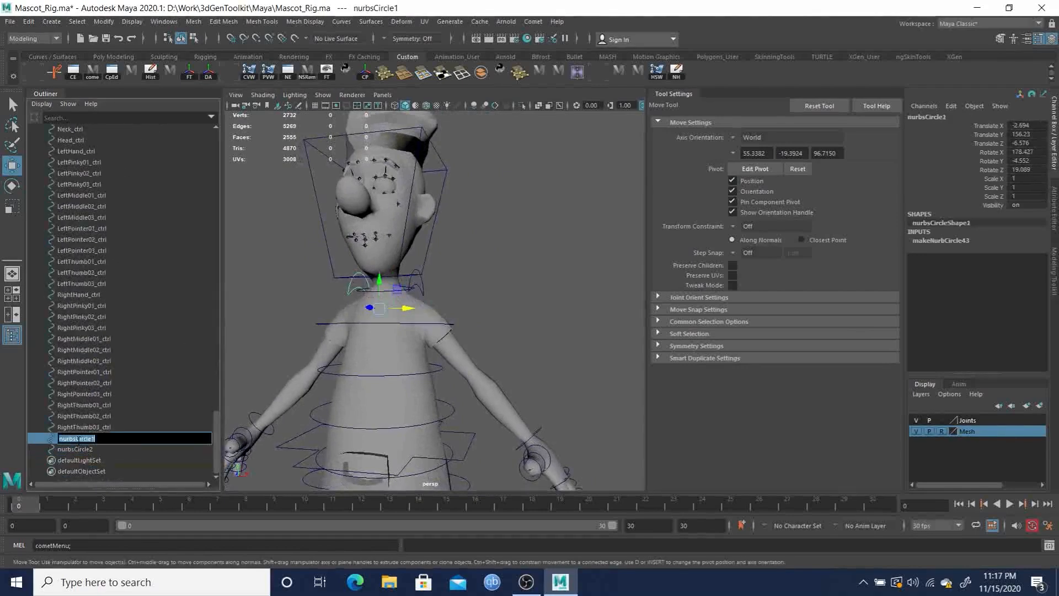
pyautogui.write('RightClav_')
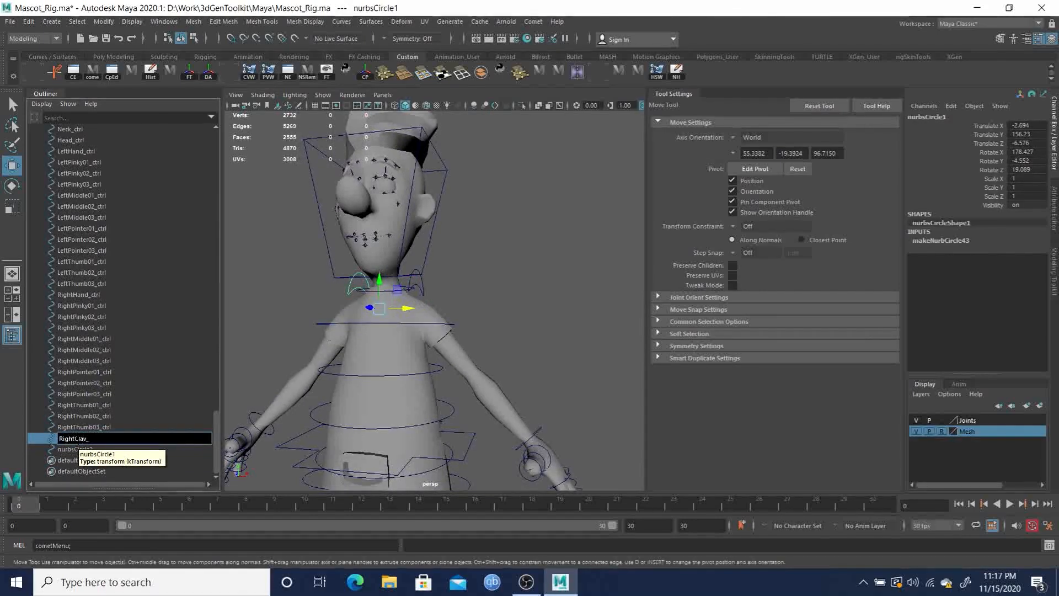
pyautogui.write('ctrl')
pyautogui.press('Return')
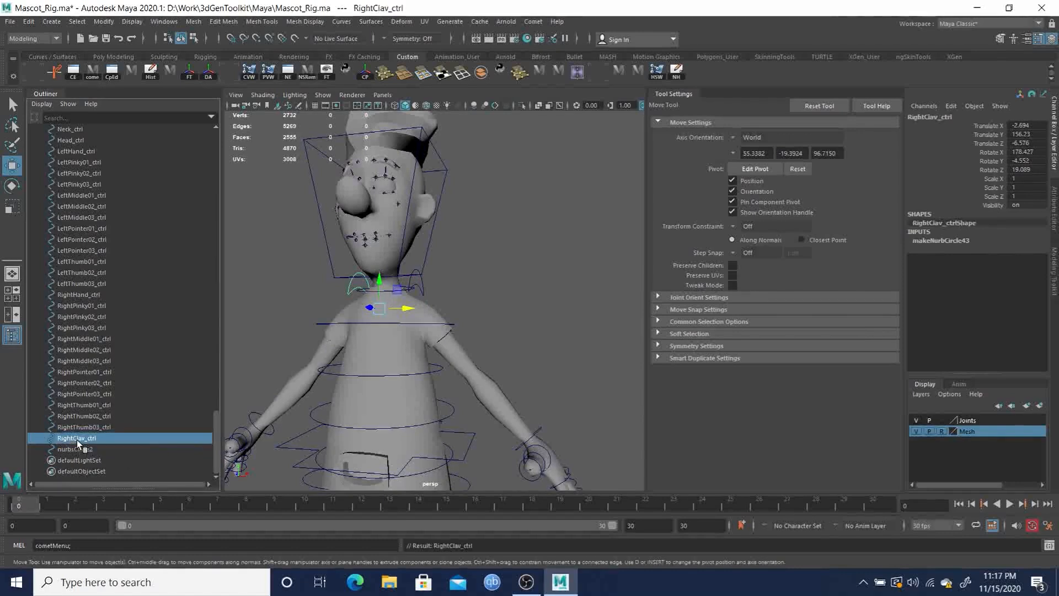
# Rename nurbsCircle2 as LeftClav_ctrl
pyautogui.click(76, 449)
pyautogui.doubleClick(77, 449)
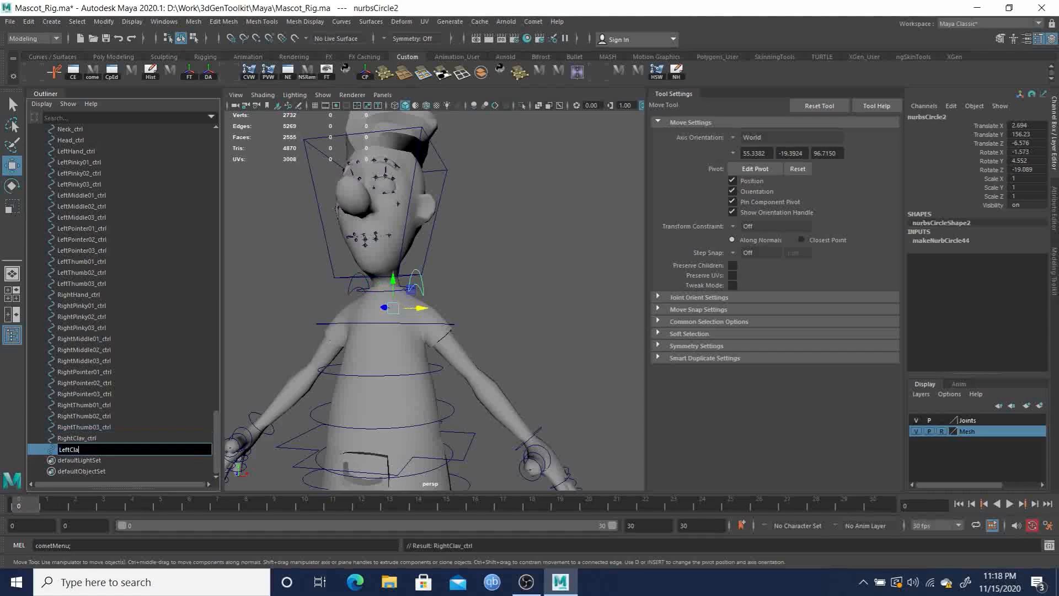
pyautogui.write('LeftClav_ctrl')
pyautogui.press('Return')
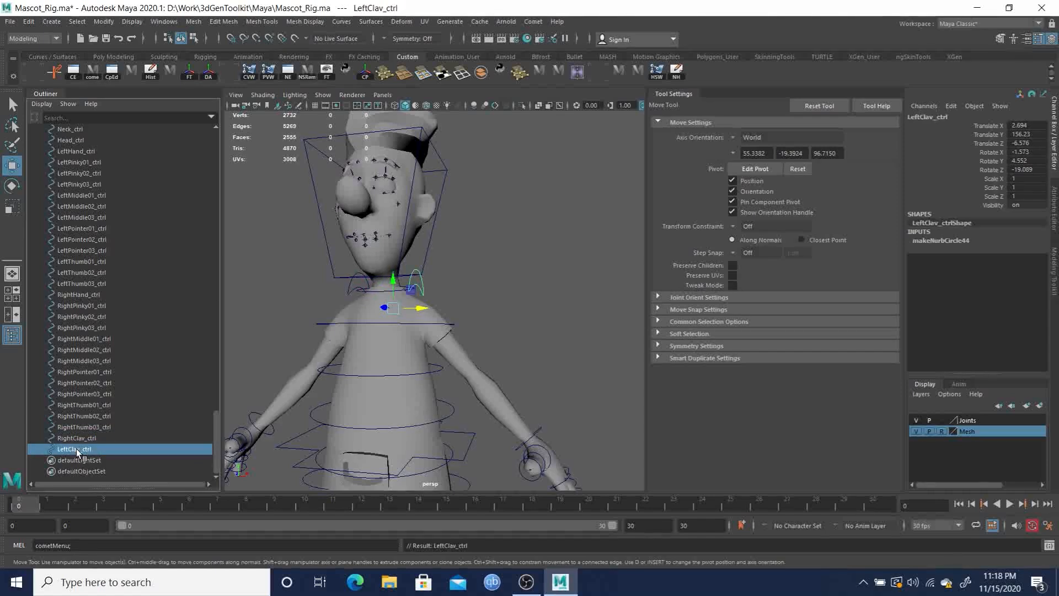
# Select the FK arm and elbow joints on both sides: RightArm_FK, RightElbow_FK, LeftArm_FK and LeftElbow_FK
pyautogui.keyDown('alt'); pyautogui.moveTo(488, 344); pyautogui.dragTo(481, 298); pyautogui.keyUp('alt')
pyautogui.keyDown('alt'); pyautogui.moveTo(482, 298); pyautogui.dragTo(496, 323, button='right'); pyautogui.keyUp('alt')
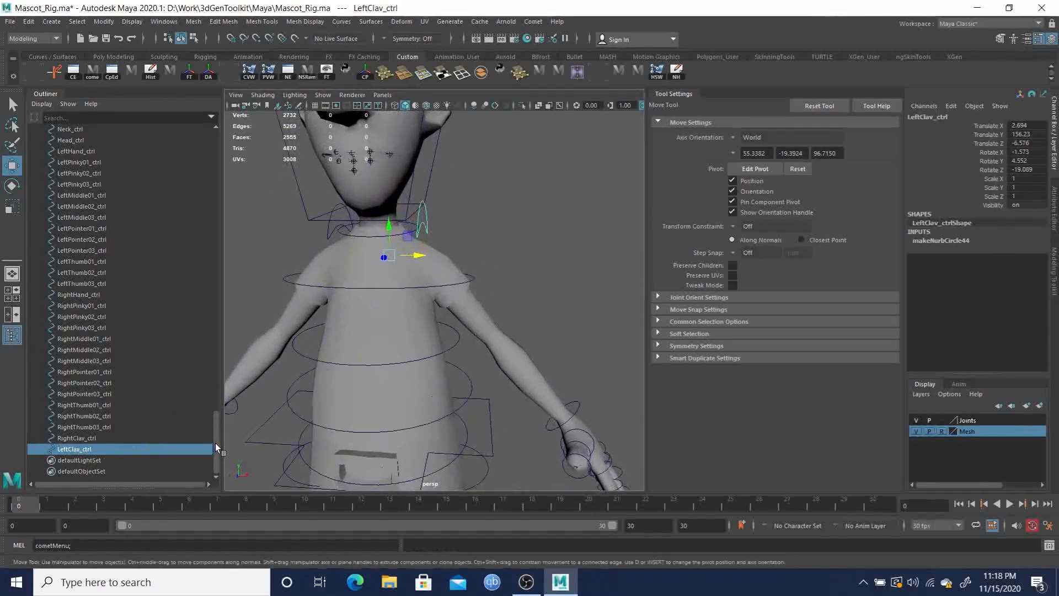
pyautogui.moveTo(214, 438); pyautogui.dragTo(212, 333)
pyautogui.scroll(-4, 210, 334)
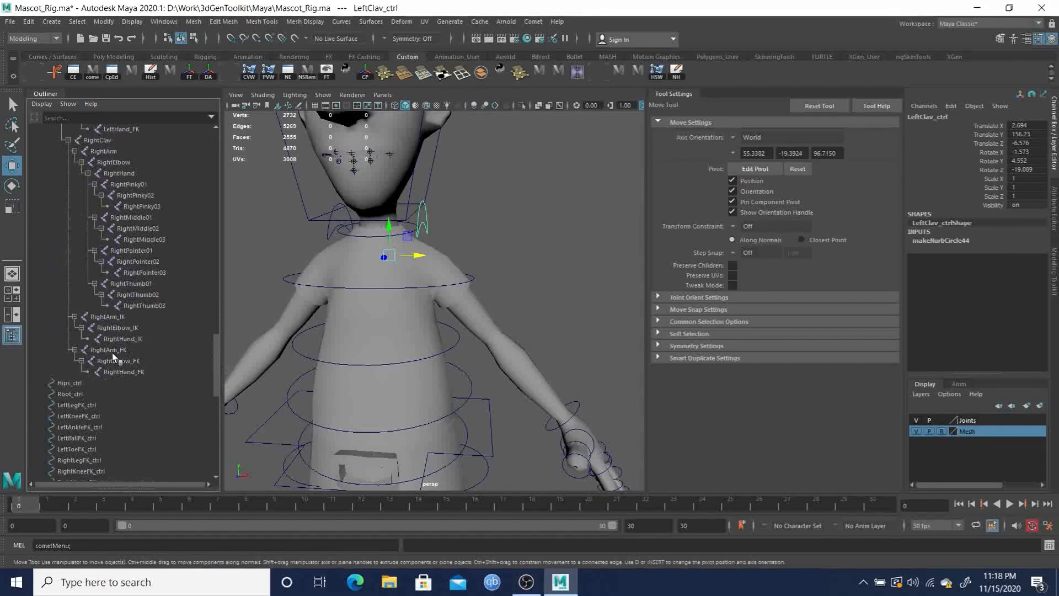
pyautogui.click(111, 349)
pyautogui.keyDown('alt'); pyautogui.moveTo(357, 341); pyautogui.dragTo(459, 316, button='middle'); pyautogui.keyUp('alt')
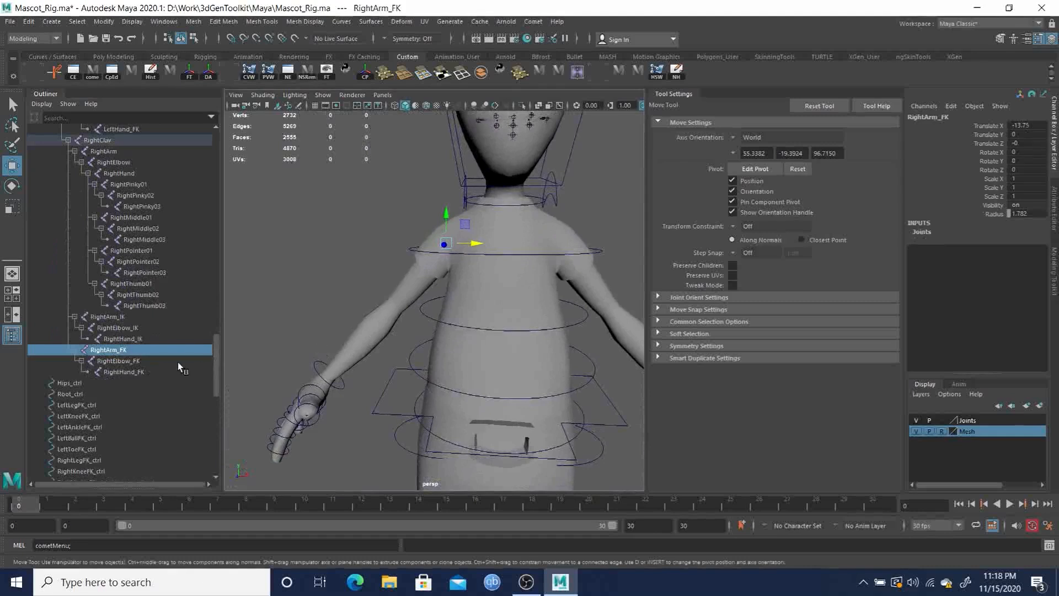
pyautogui.keyDown('ctrl'); pyautogui.click(115, 359); pyautogui.keyUp('ctrl')
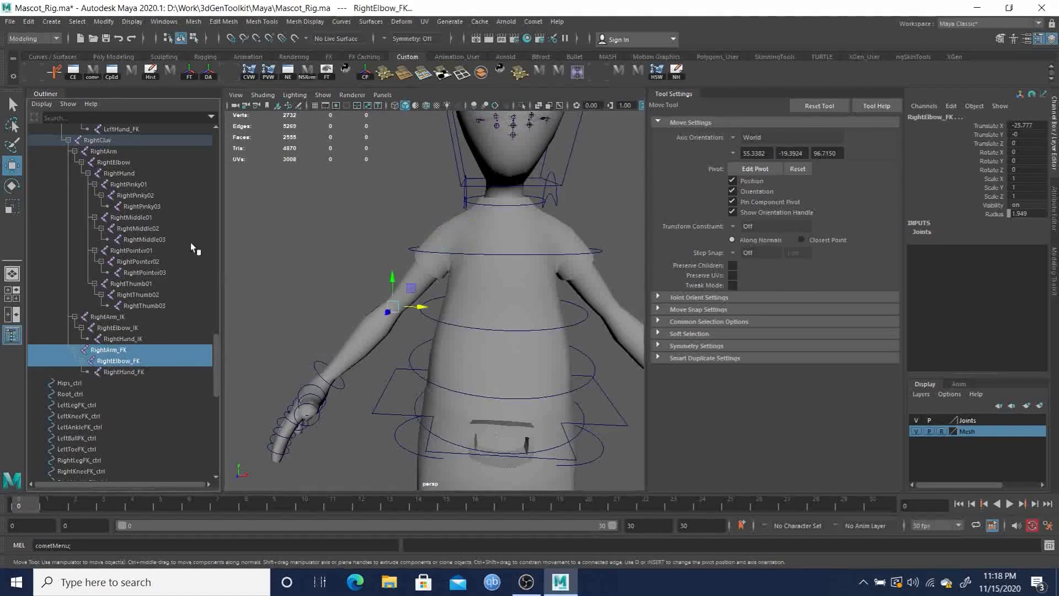
pyautogui.scroll(3, 182, 290)
pyautogui.scroll(3, 174, 290)
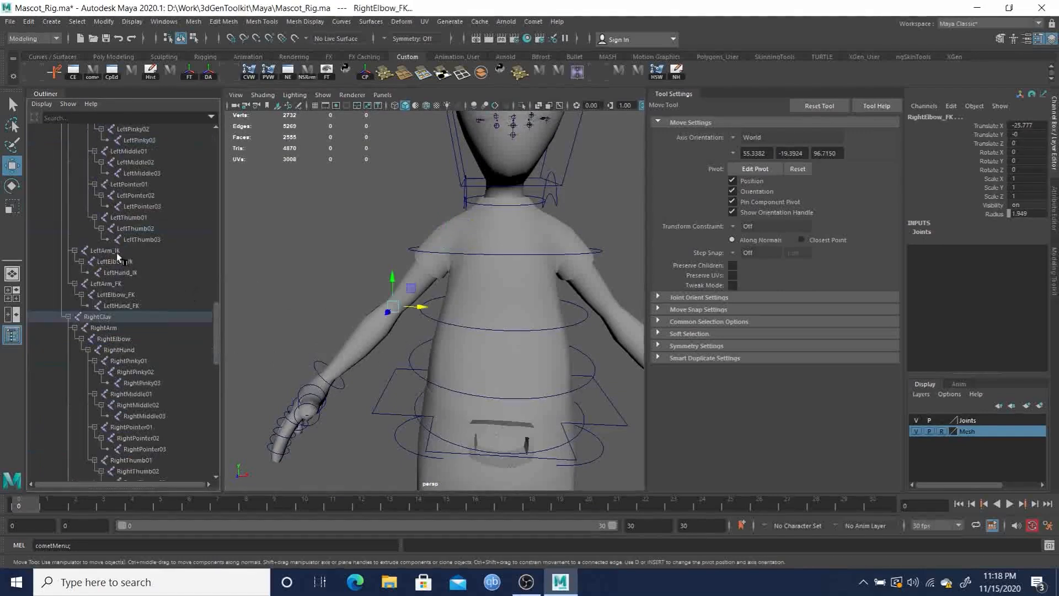
pyautogui.keyDown('ctrl'); pyautogui.click(114, 295); pyautogui.keyUp('ctrl')
pyautogui.keyDown('alt'); pyautogui.moveTo(508, 359); pyautogui.dragTo(482, 241); pyautogui.keyUp('alt')
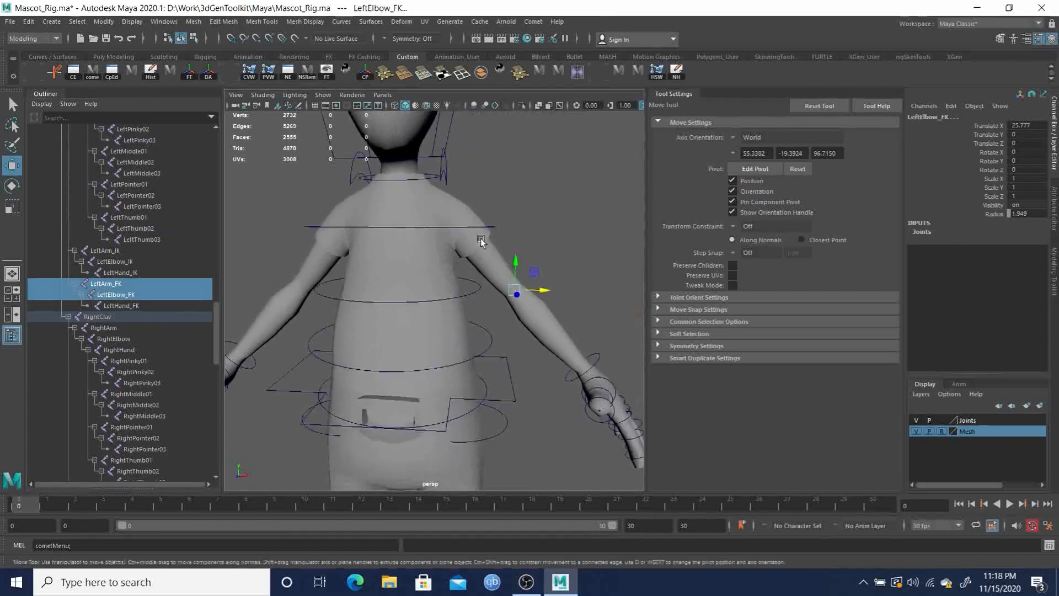
# Try circleY curves at the four selected FK joints and scale their CVs, then undo back to the joint selection
pyautogui.click(534, 22)
pyautogui.moveTo(556, 69)
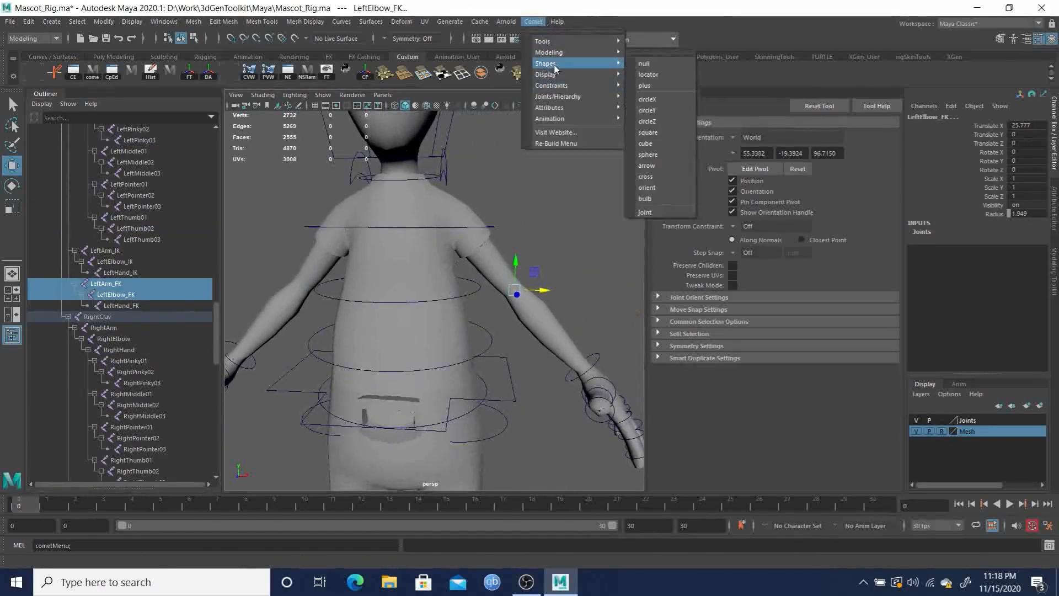
pyautogui.click(661, 111)
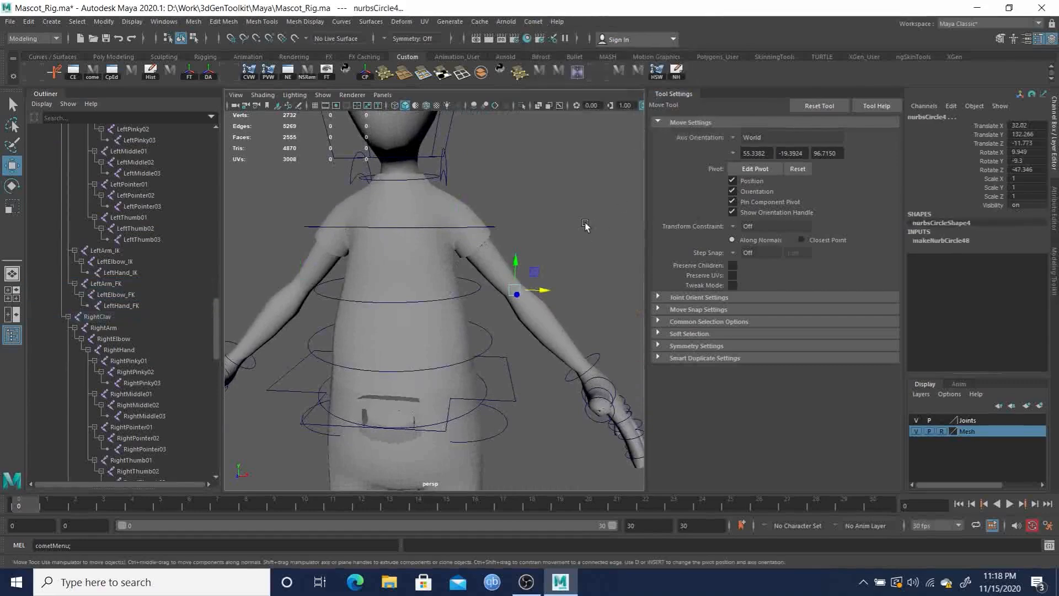
pyautogui.press('4')
pyautogui.keyDown('alt'); pyautogui.moveTo(589, 220); pyautogui.dragTo(477, 208); pyautogui.keyUp('alt')
pyautogui.press('F8')
pyautogui.moveTo(289, 201); pyautogui.dragTo(601, 377)
pyautogui.press('r')
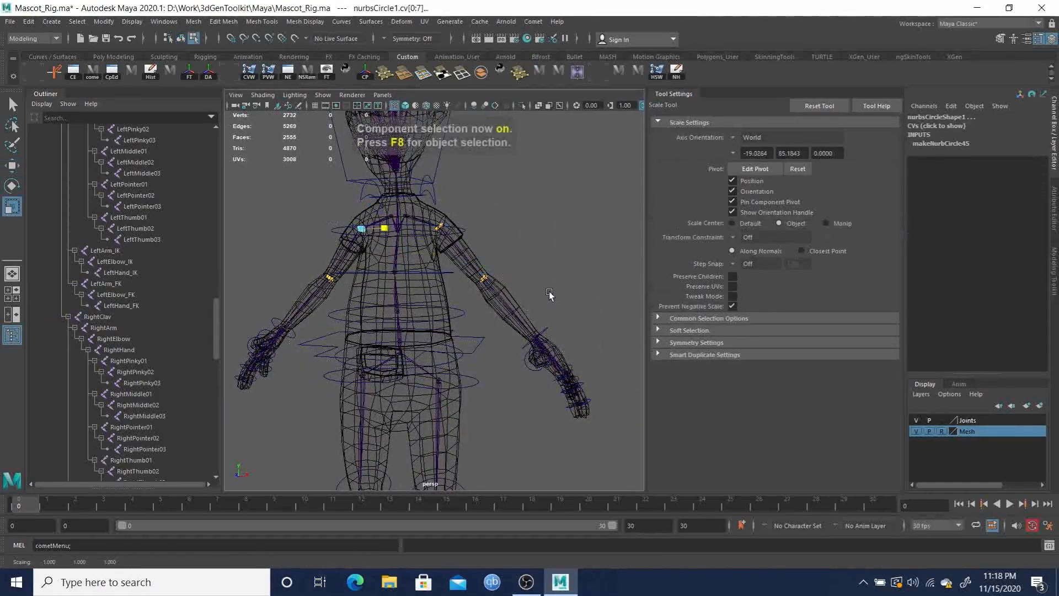
pyautogui.hotkey('ctrl', 'z')
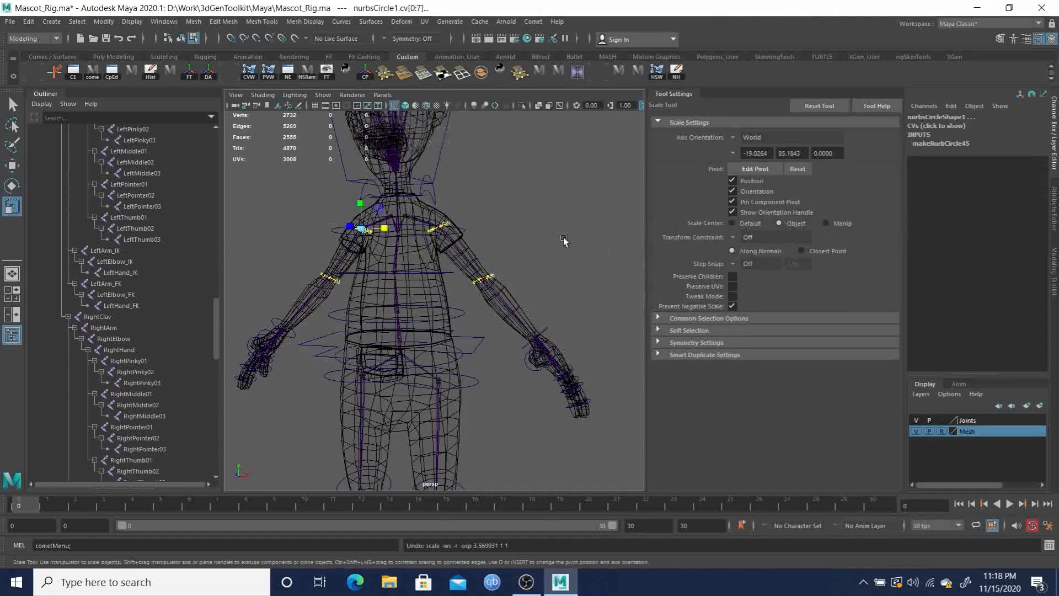
pyautogui.hotkey('ctrl', 'z')
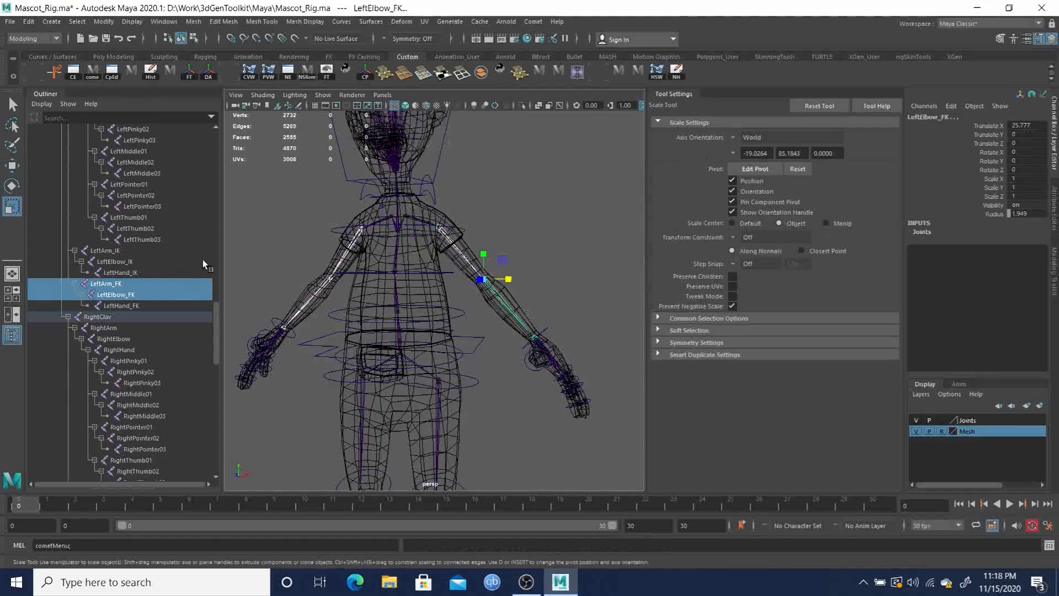
# Create Comet circleX control curves at the selected left and right FK arm and elbow joints
pyautogui.scroll(-10, 137, 409)
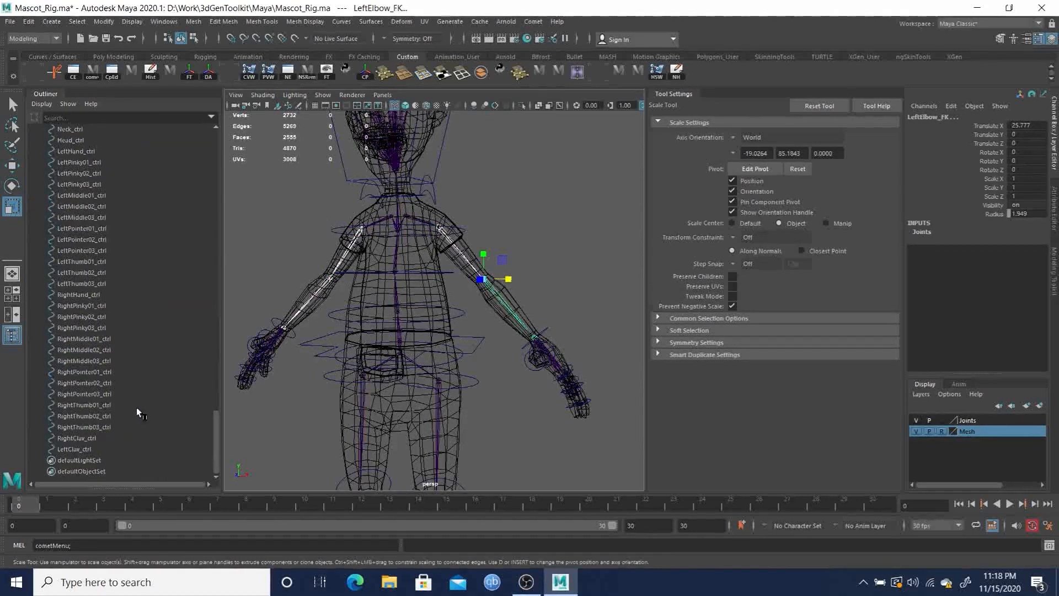
pyautogui.scroll(10, 80, 454)
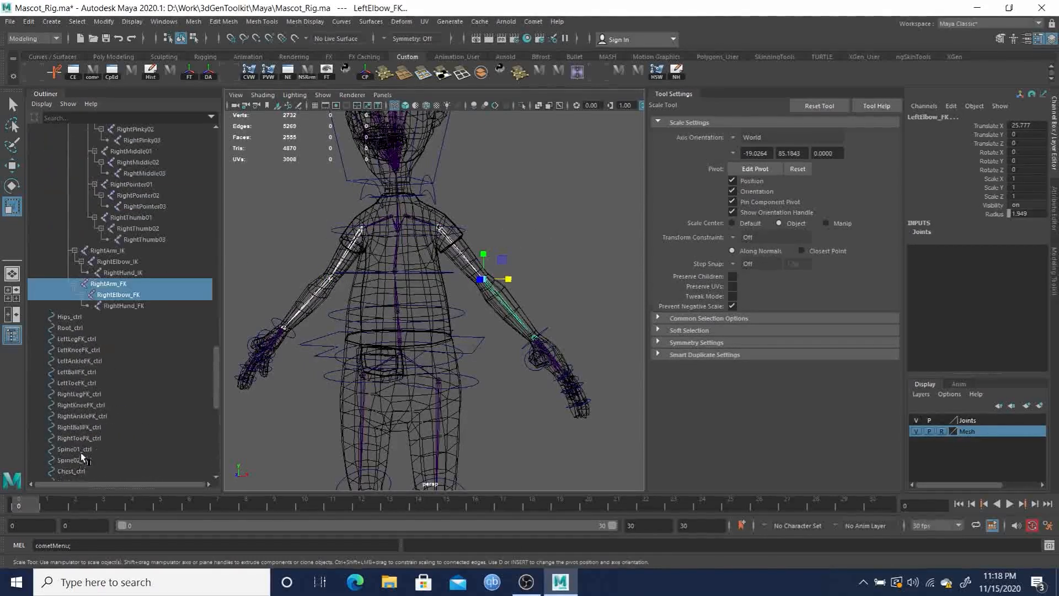
pyautogui.scroll(3, 108, 302)
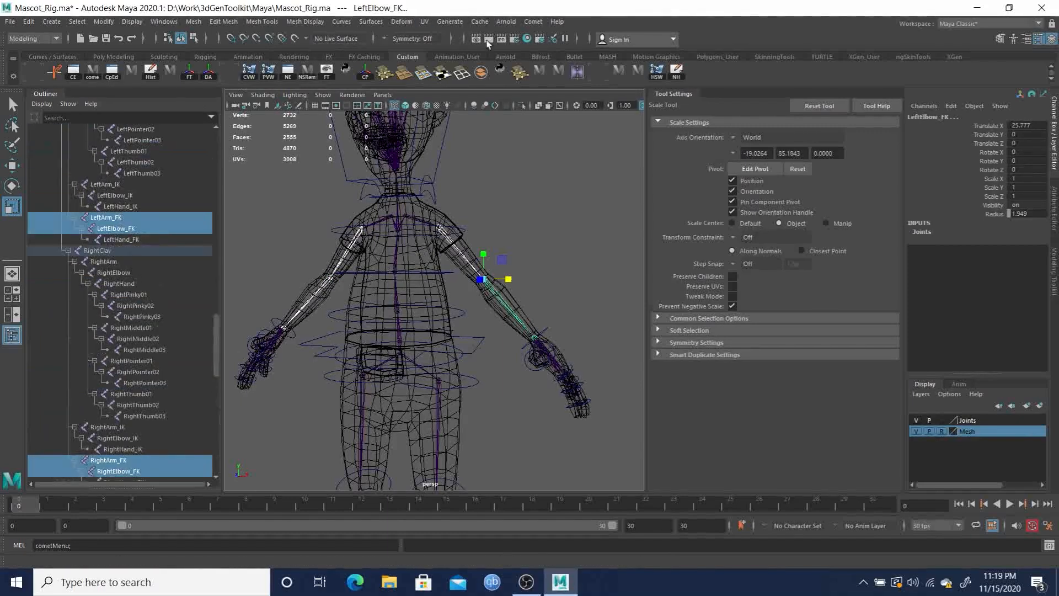
pyautogui.click(533, 21)
pyautogui.moveTo(559, 67)
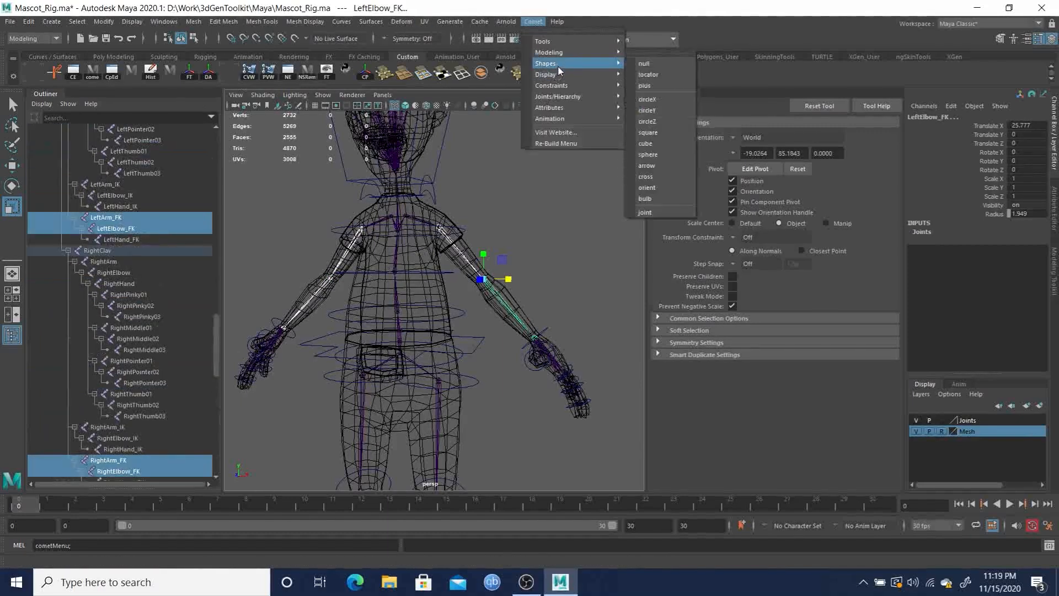
pyautogui.click(664, 101)
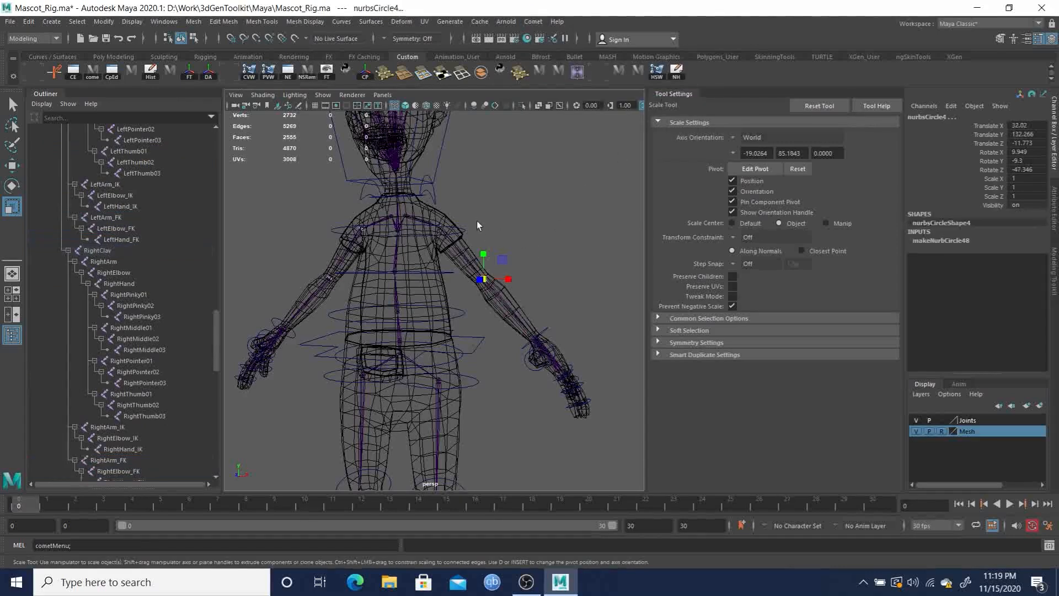
# Set the Scale tool's axis orientation to Component and enlarge all CVs of the four arm circles until they surround the arms
pyautogui.moveTo(496, 214); pyautogui.dragTo(534, 202)
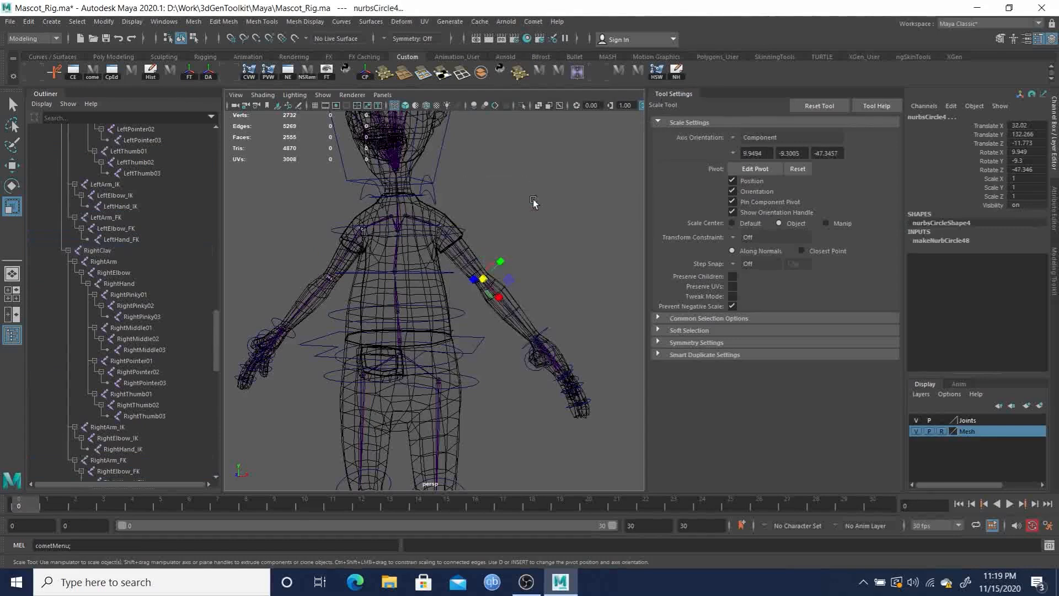
pyautogui.moveTo(558, 263); pyautogui.dragTo(595, 236, button='middle')
pyautogui.hotkey('ctrl', 'z')
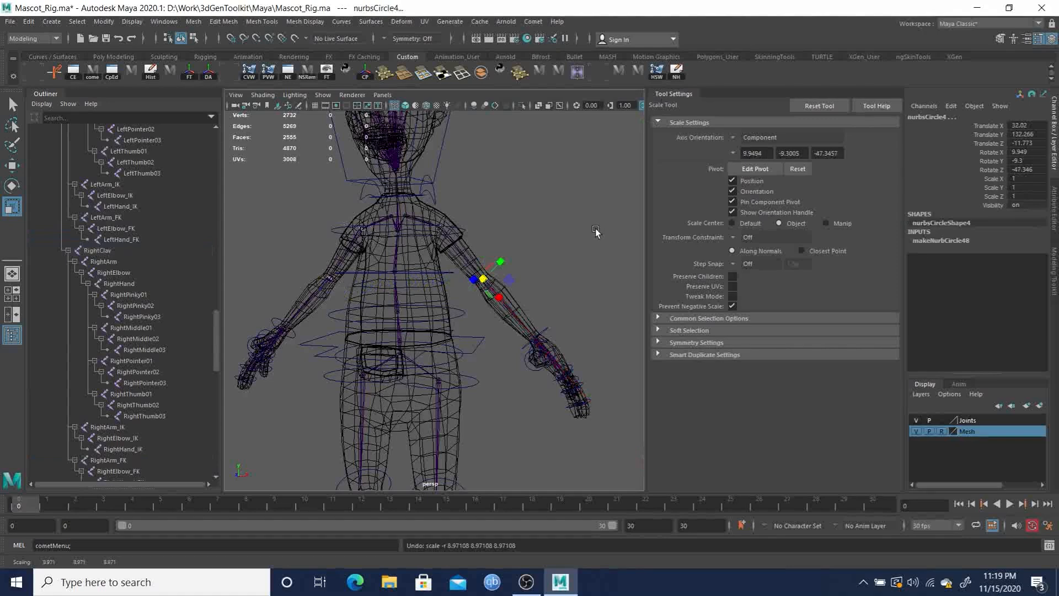
pyautogui.press('F8')
pyautogui.moveTo(270, 188); pyautogui.dragTo(508, 365)
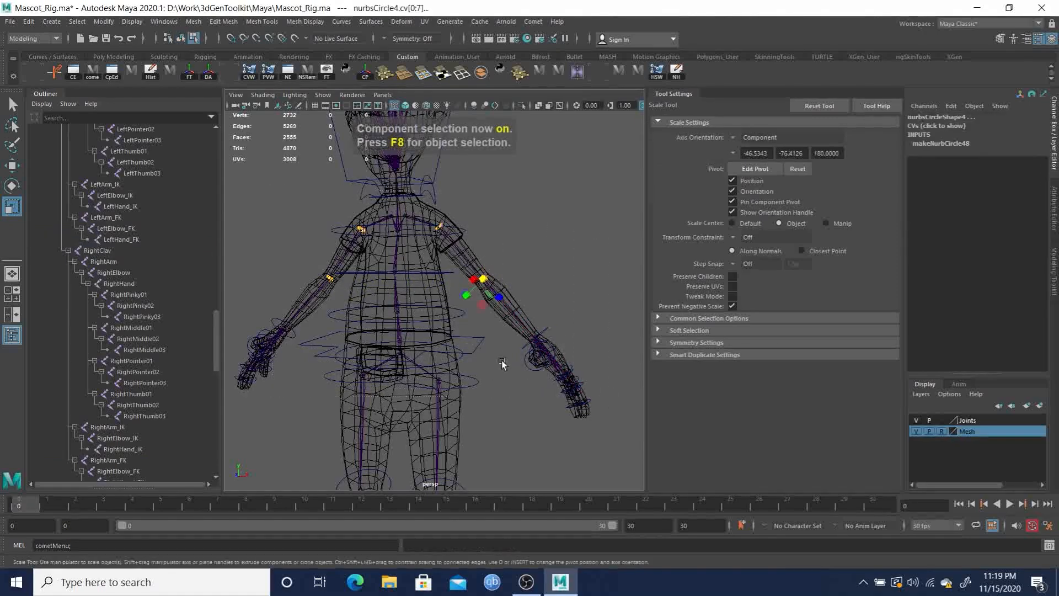
pyautogui.moveTo(503, 244); pyautogui.dragTo(540, 207, button='middle')
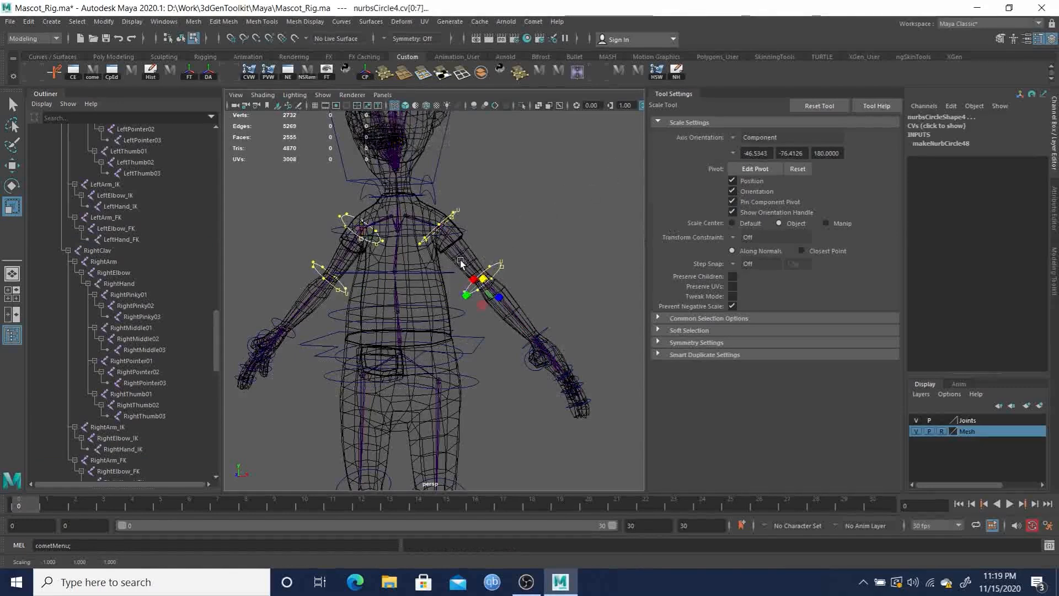
pyautogui.press('6')
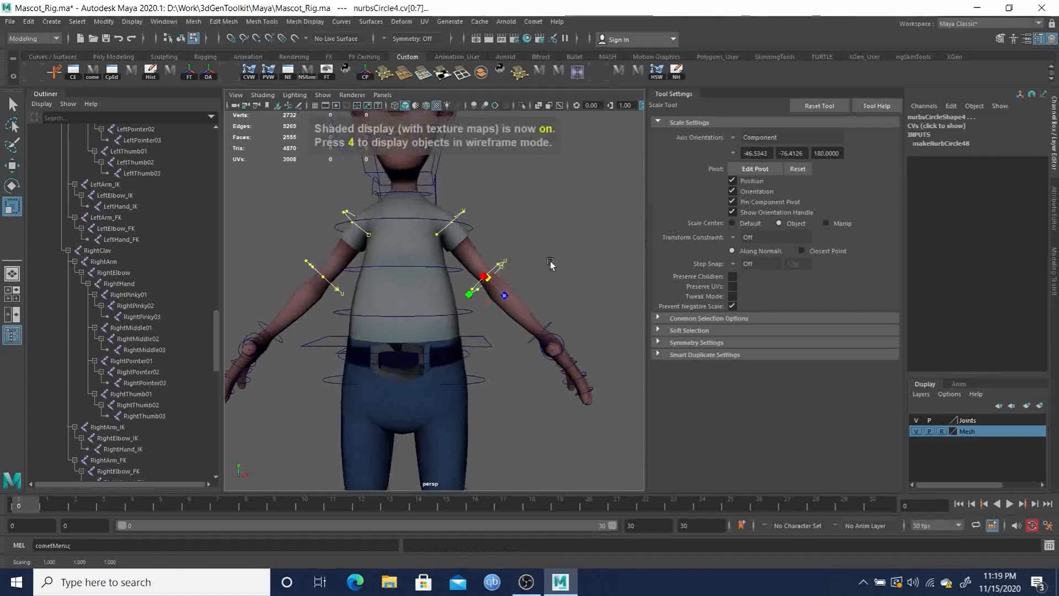
pyautogui.moveTo(527, 257)
pyautogui.keyDown('alt'); pyautogui.mouseDown()
pyautogui.moveTo(519, 280)
pyautogui.moveTo(530, 270)
pyautogui.mouseUp(); pyautogui.keyUp('alt')
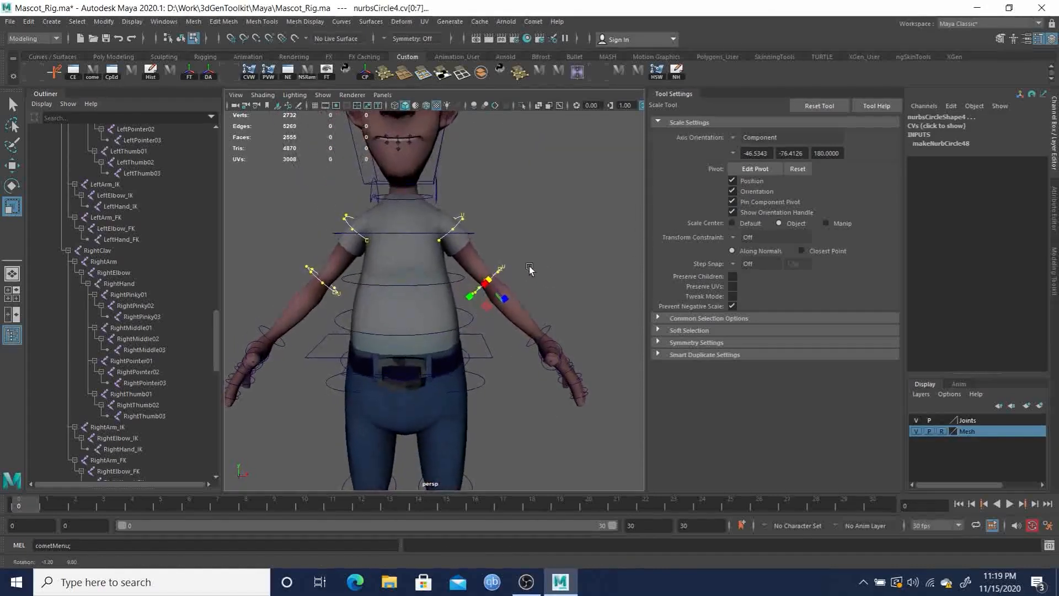
# Scale the CVs of both elbow circles down slightly to fit the arms, and return to object selection
pyautogui.moveTo(279, 252)
pyautogui.mouseDown()
pyautogui.moveTo(351, 338)
pyautogui.moveTo(362, 336)
pyautogui.mouseUp()
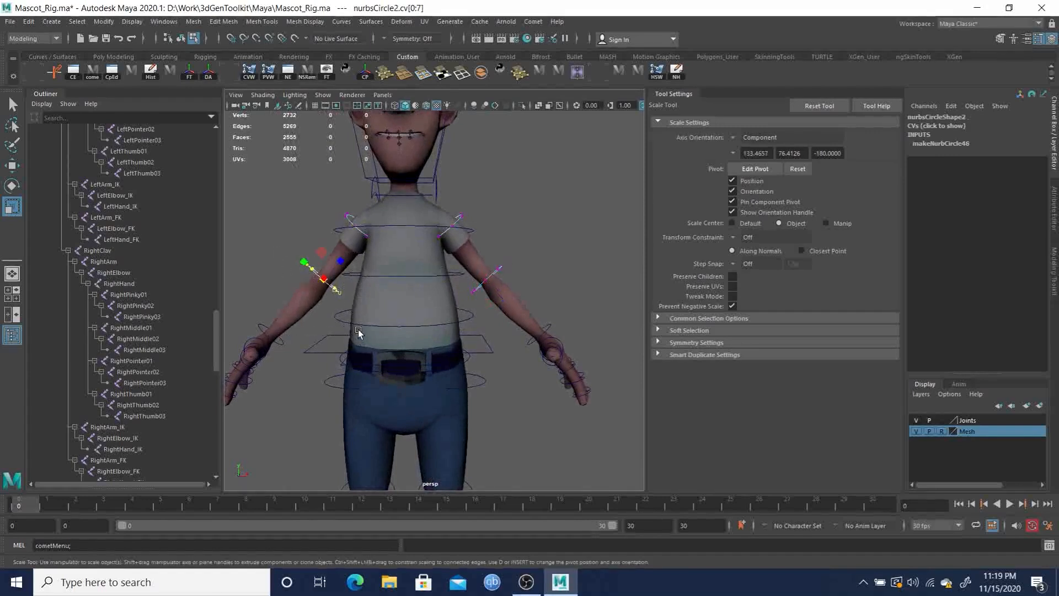
pyautogui.moveTo(415, 244); pyautogui.dragTo(577, 364)
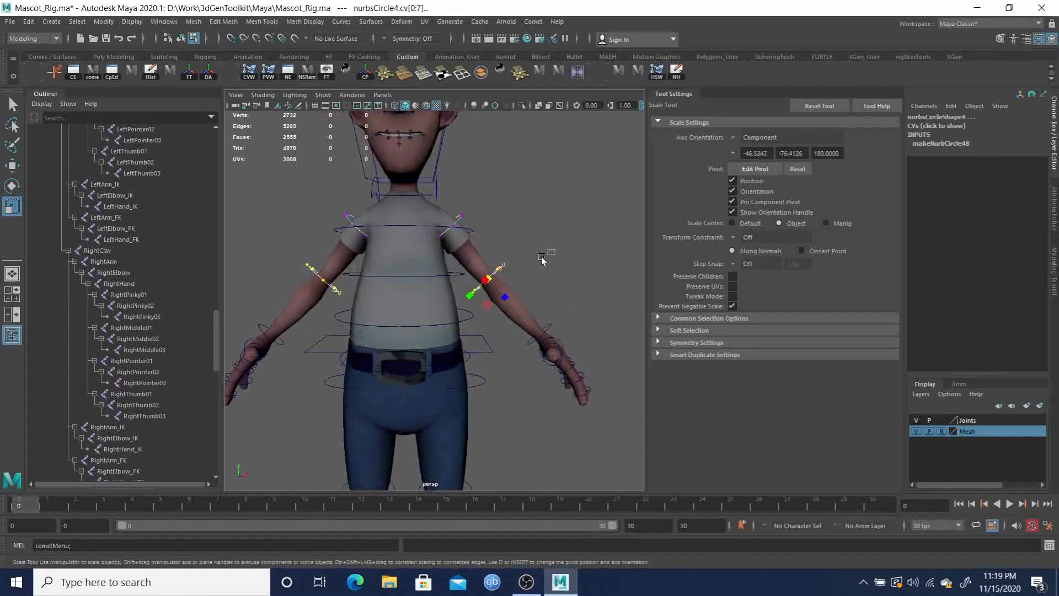
pyautogui.moveTo(275, 250); pyautogui.dragTo(348, 331)
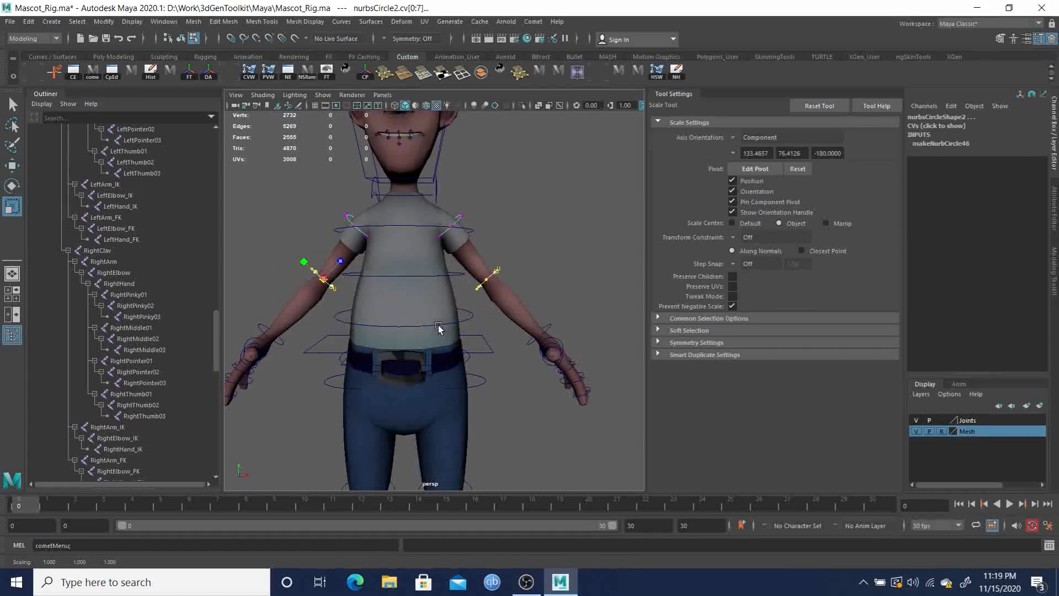
pyautogui.press('q')
pyautogui.click(556, 270)
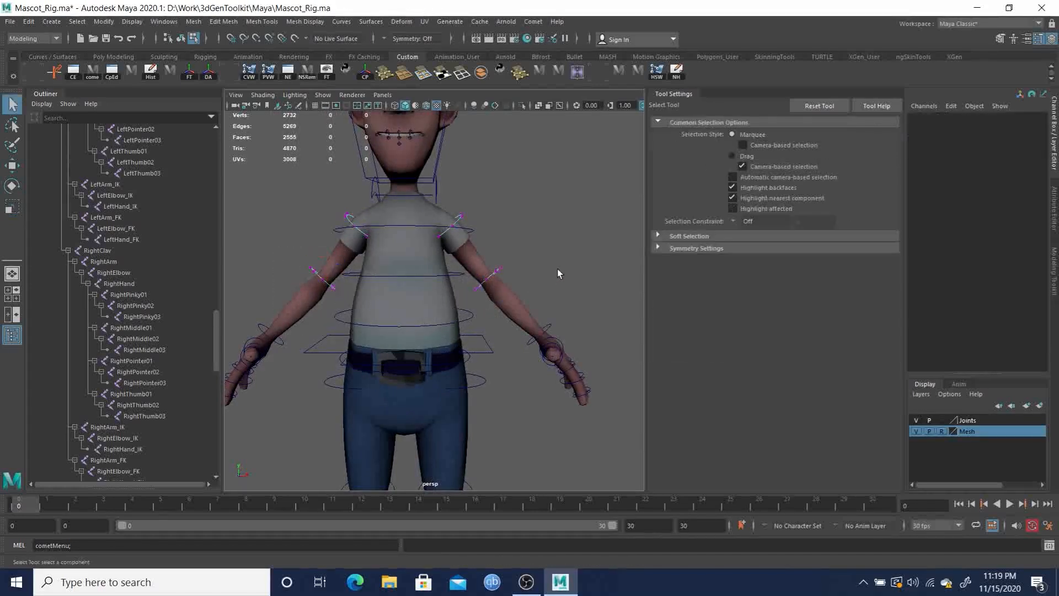
pyautogui.press('F8')
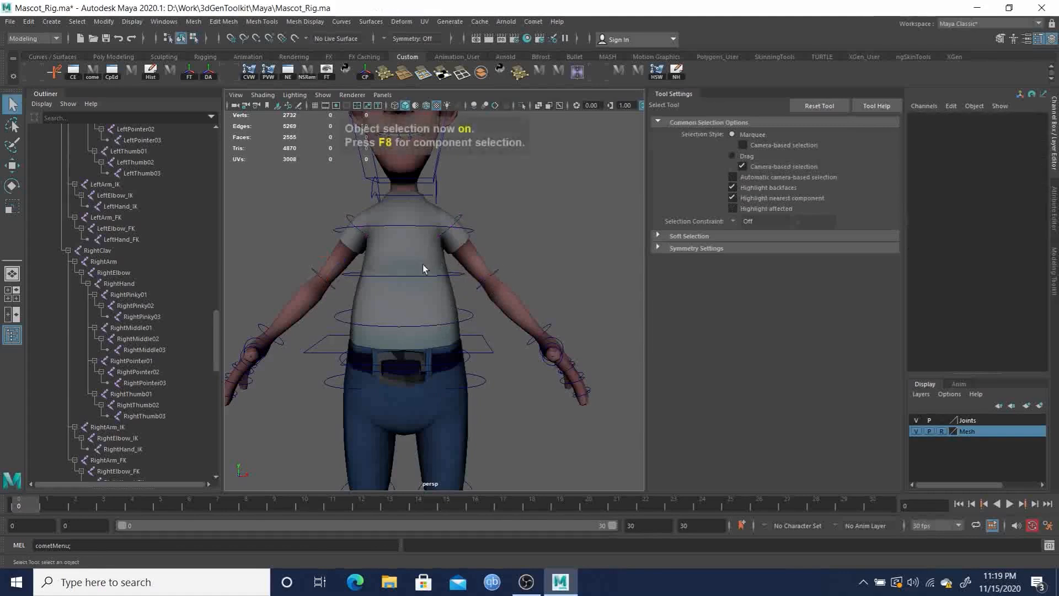
# Rename the right side's nurbsCircle1 as Arm and nurbsCircle2 as Elbow
pyautogui.keyDown('alt'); pyautogui.moveTo(422, 257); pyautogui.dragTo(398, 292); pyautogui.keyUp('alt')
pyautogui.keyDown('alt'); pyautogui.moveTo(398, 293); pyautogui.dragTo(391, 223, button='middle'); pyautogui.keyUp('alt')
pyautogui.keyDown('alt'); pyautogui.moveTo(392, 224); pyautogui.dragTo(380, 202, button='right'); pyautogui.keyUp('alt')
pyautogui.keyDown('alt'); pyautogui.moveTo(380, 202); pyautogui.dragTo(381, 222, button='middle'); pyautogui.keyUp('alt')
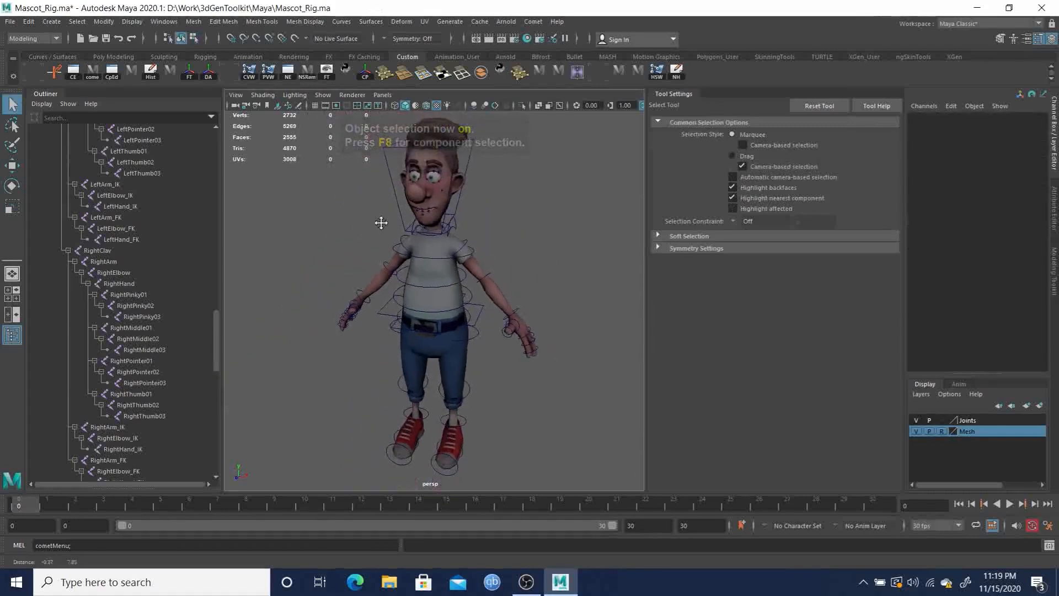
pyautogui.keyDown('alt'); pyautogui.moveTo(379, 294); pyautogui.dragTo(361, 258); pyautogui.keyUp('alt')
pyautogui.keyDown('alt'); pyautogui.moveTo(360, 257); pyautogui.dragTo(378, 248, button='right'); pyautogui.keyUp('alt')
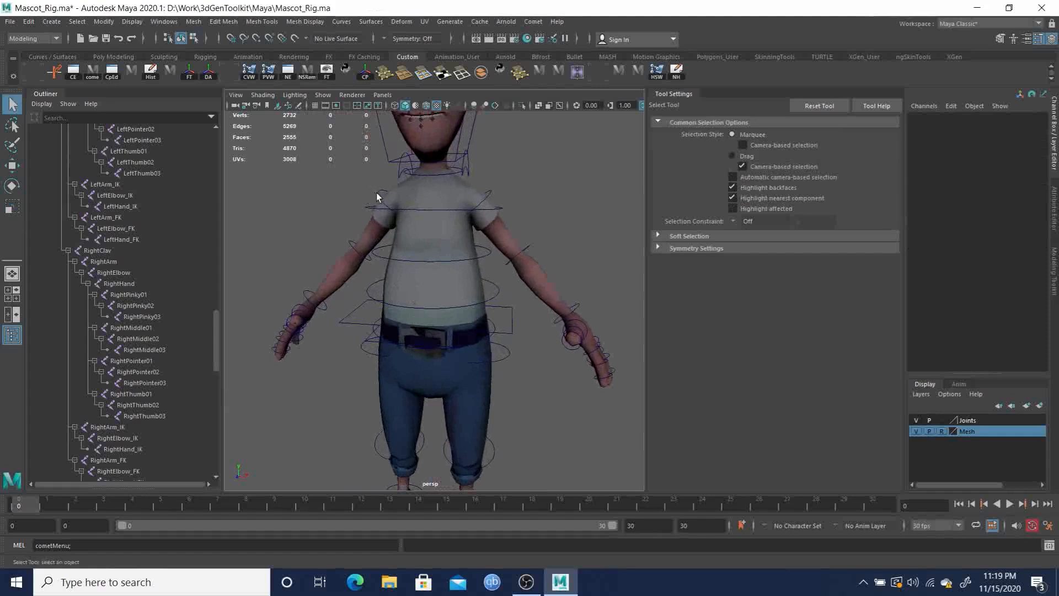
pyautogui.scroll(-15, 157, 421)
pyautogui.click(74, 415)
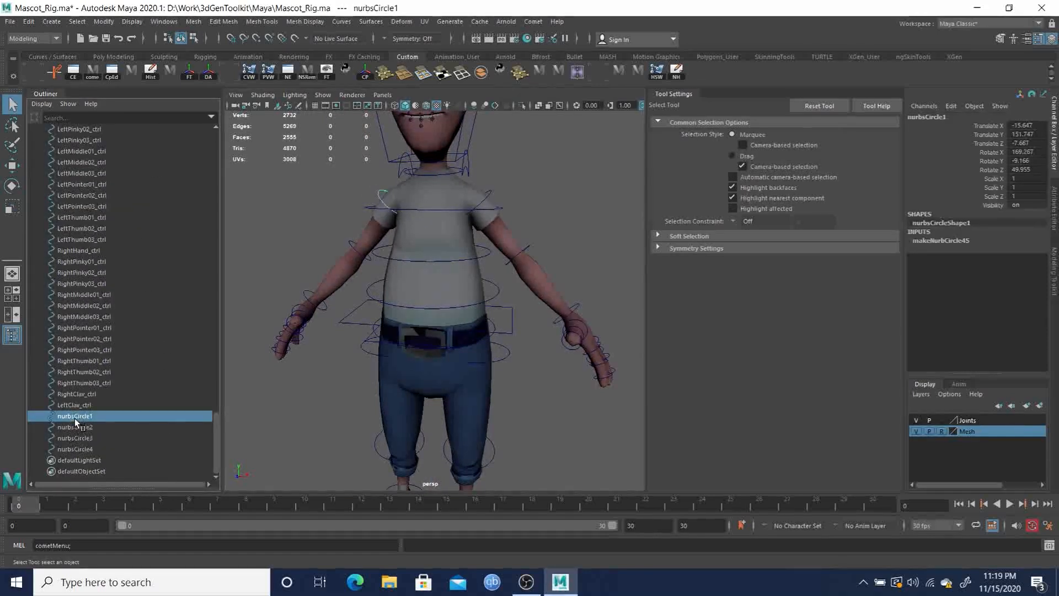
pyautogui.doubleClick(76, 417)
pyautogui.write('Arm')
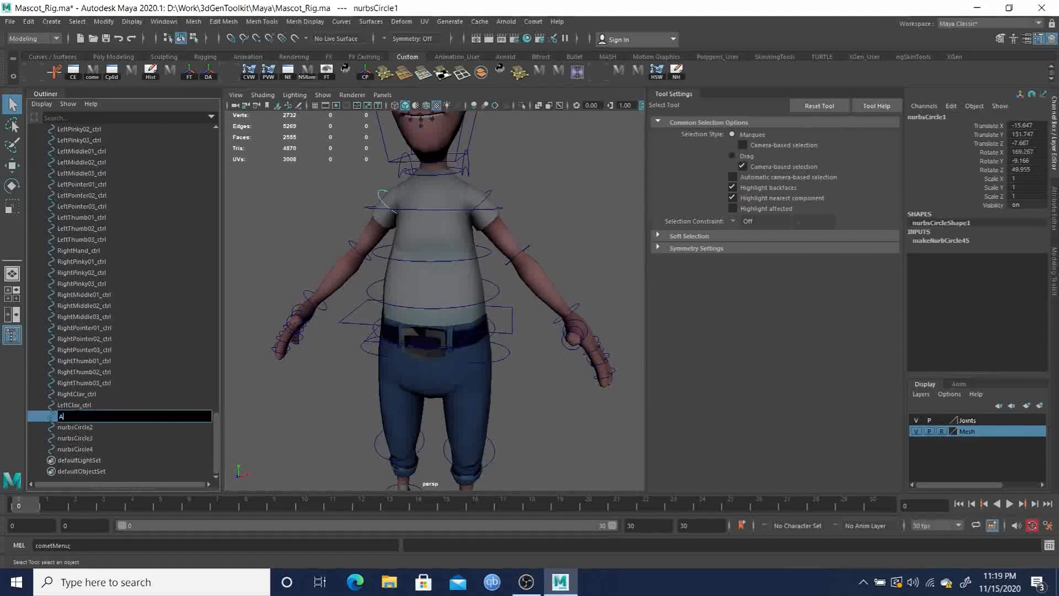
pyautogui.press('Return')
pyautogui.doubleClick(75, 426)
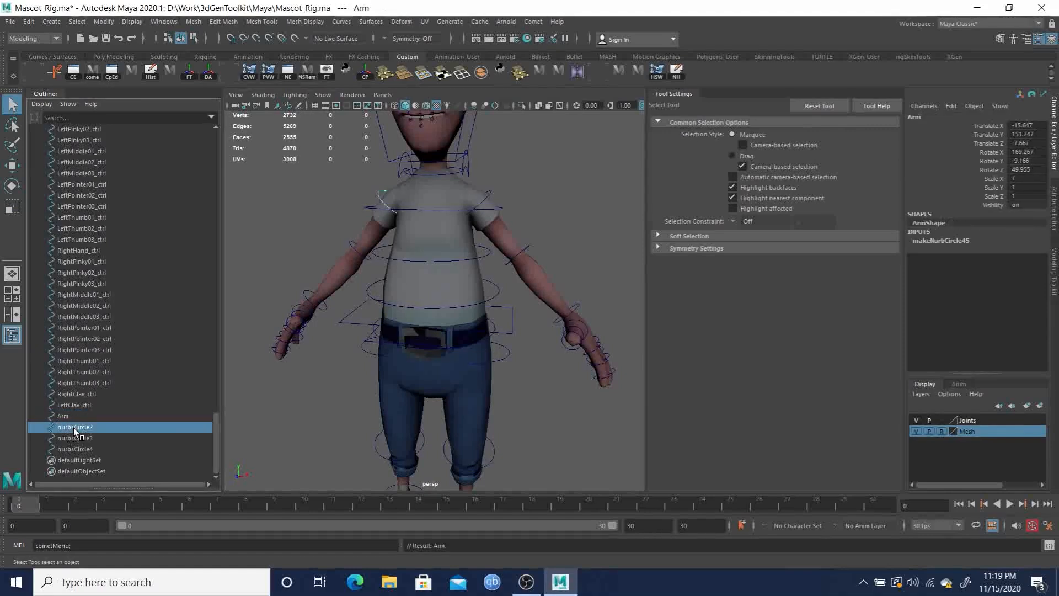
pyautogui.write('Elbow')
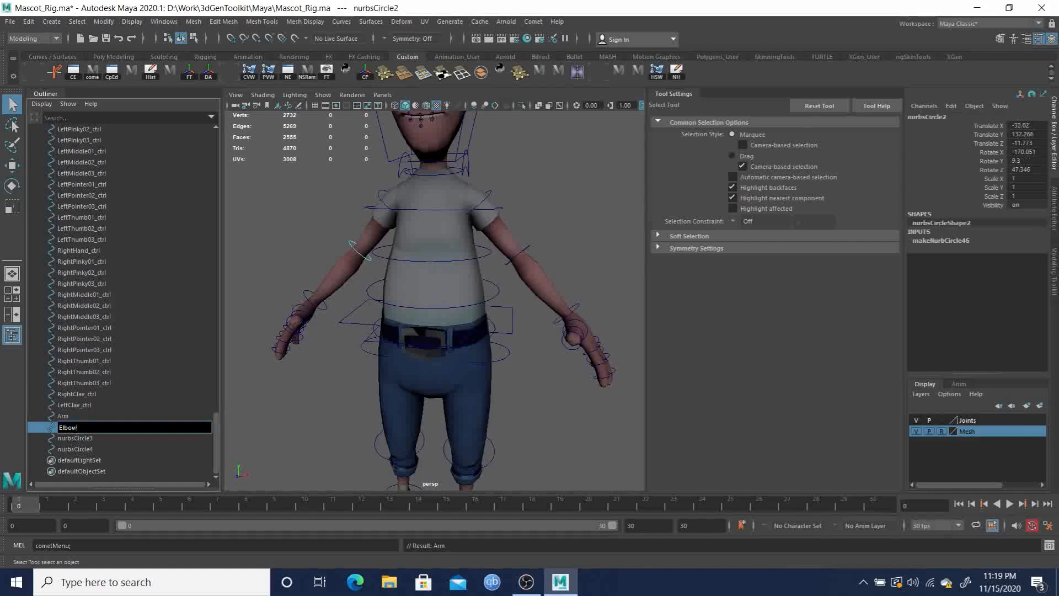
pyautogui.press('Return')
# Rename the left side's nurbsCircle3 as Arm and nurbsCircle4 as Elbow
pyautogui.click(87, 439)
pyautogui.doubleClick(86, 439)
pyautogui.write('Ar')
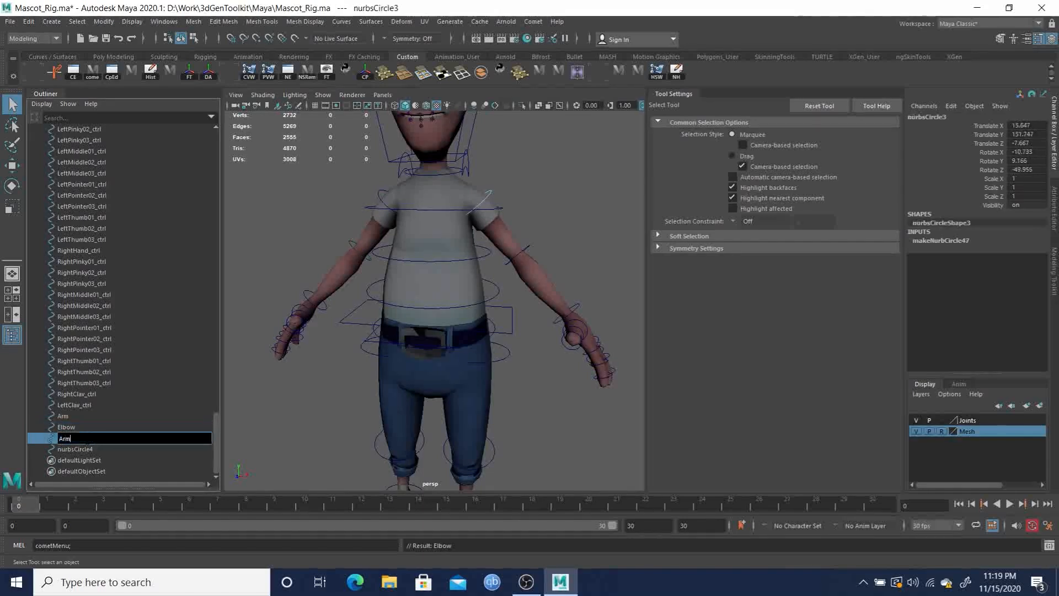
pyautogui.write('m')
pyautogui.press('Return')
pyautogui.doubleClick(80, 450)
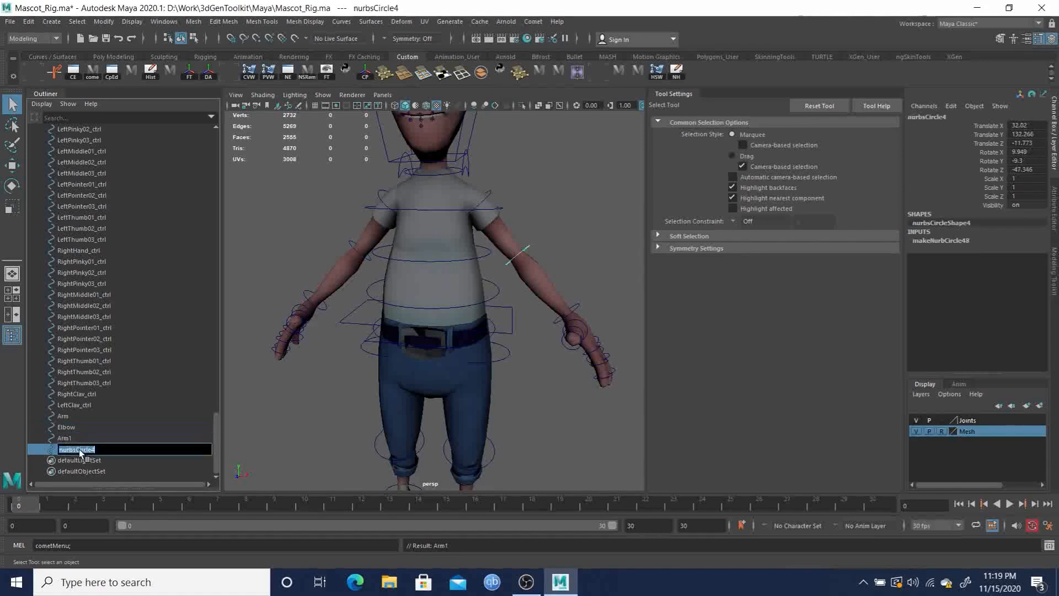
pyautogui.write('e')
pyautogui.press('Return')
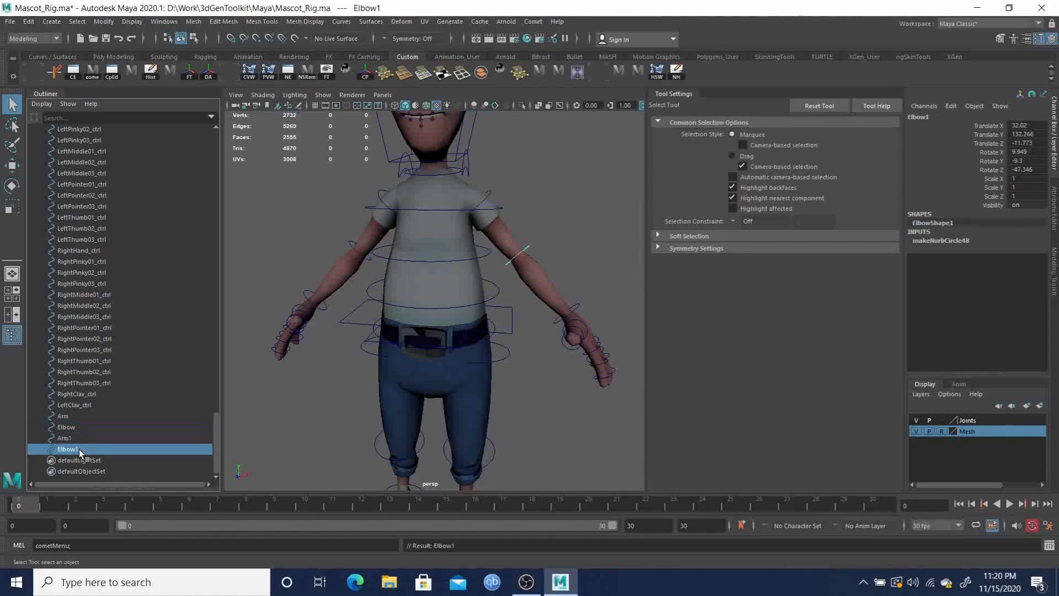
# Close the Tool Settings and open cometRename with the right side's Arm and Elbow curves selected
pyautogui.click(64, 416)
pyautogui.keyDown('shift'); pyautogui.click(68, 427); pyautogui.keyUp('shift')
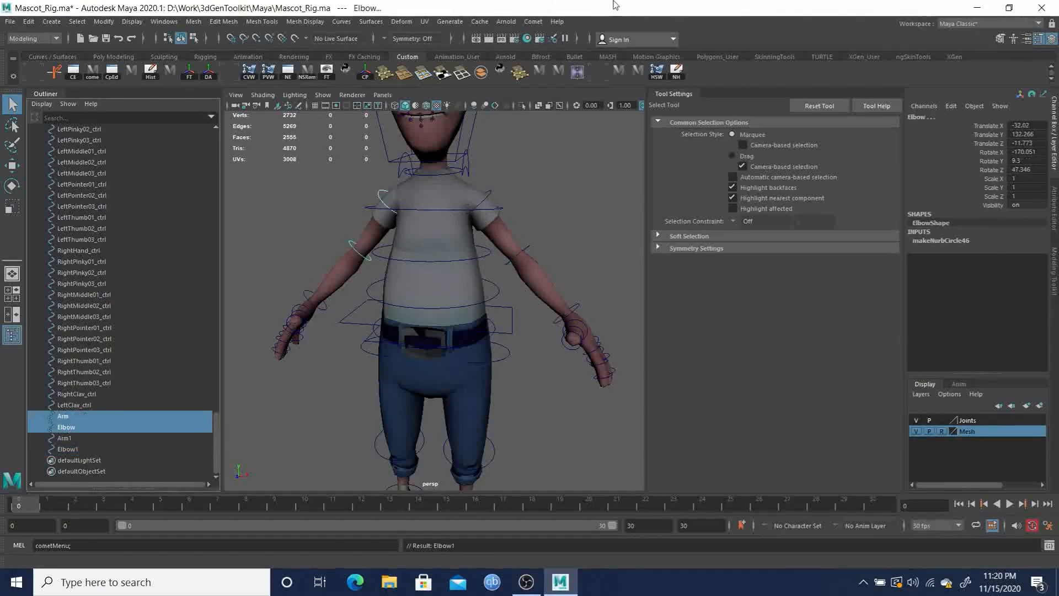
pyautogui.click(542, 24)
pyautogui.click(539, 23)
pyautogui.rightClick(683, 99)
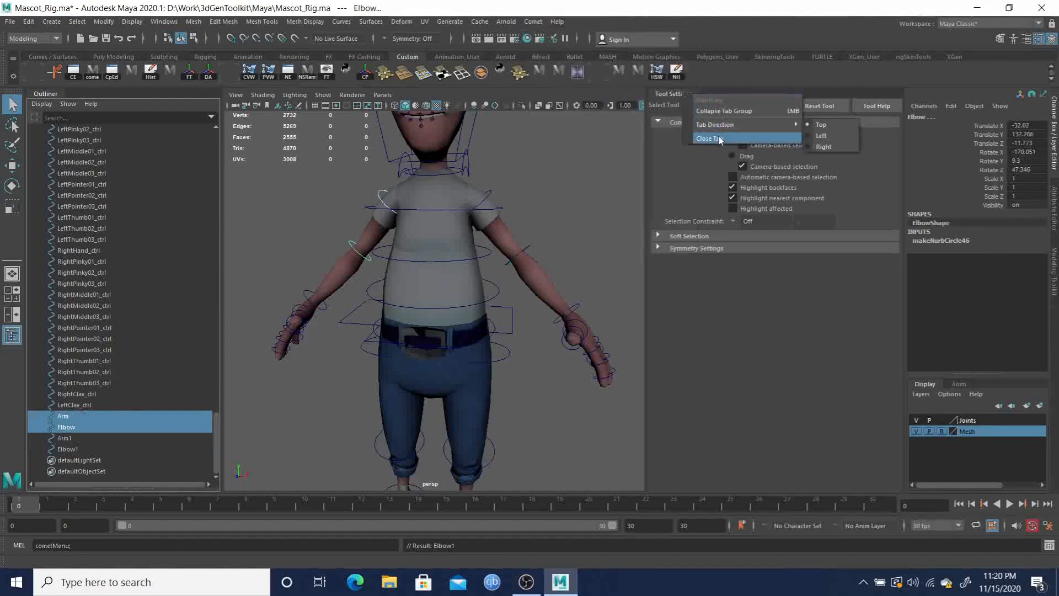
pyautogui.click(719, 138)
pyautogui.click(534, 23)
pyautogui.moveTo(568, 39)
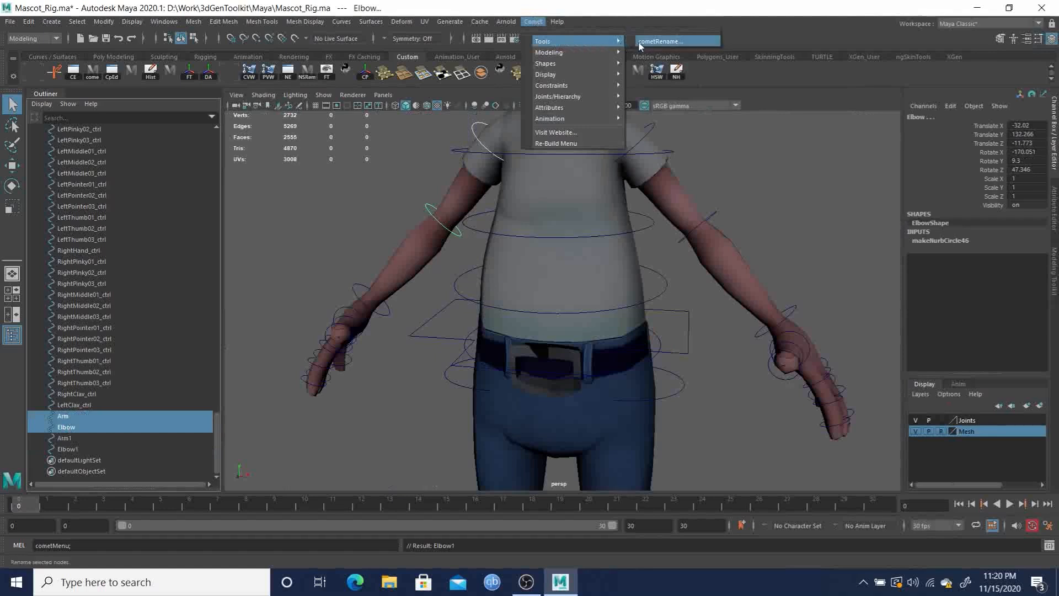
pyautogui.click(643, 47)
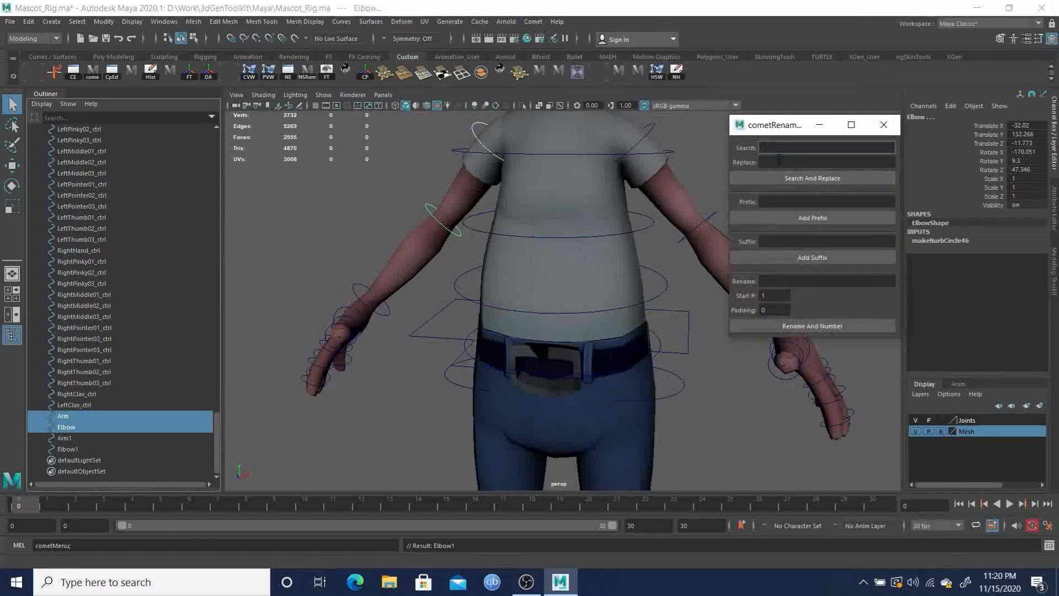
# Add the prefix Right and the suffix FK_ctrl to the selected Arm and Elbow curves
pyautogui.click(786, 200)
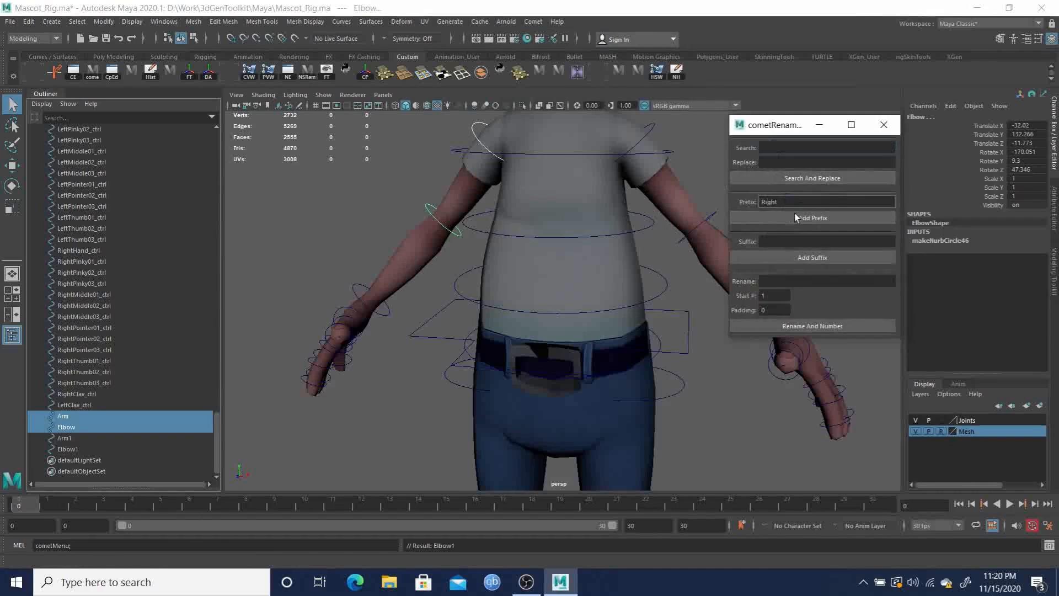
pyautogui.click(783, 241)
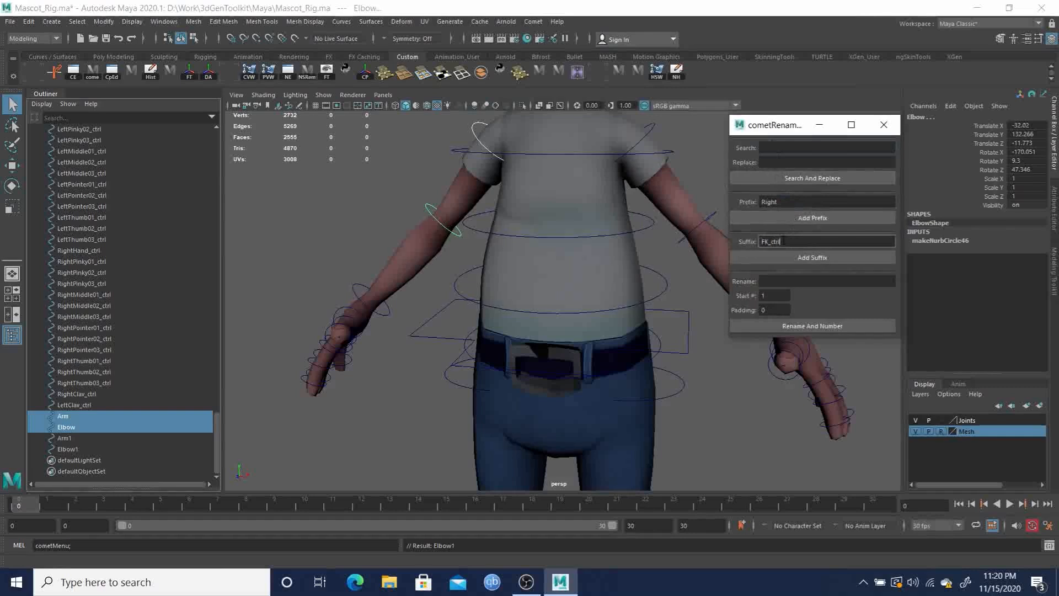
pyautogui.click(822, 217)
pyautogui.click(819, 257)
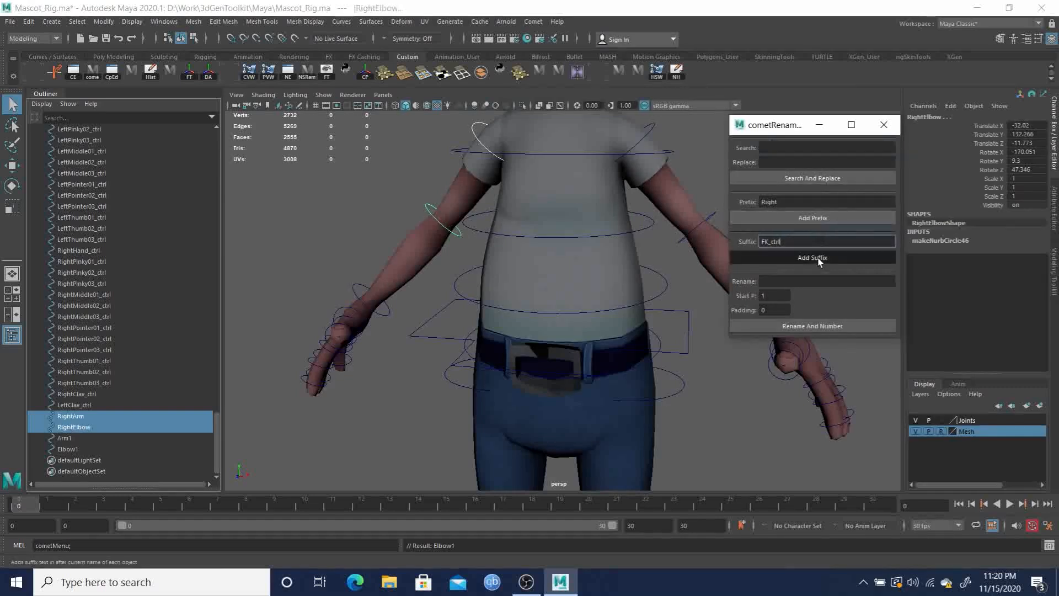
# Add the prefix Left and the suffix FK_ctrl to Arm1 and Elbow1
pyautogui.click(65, 439)
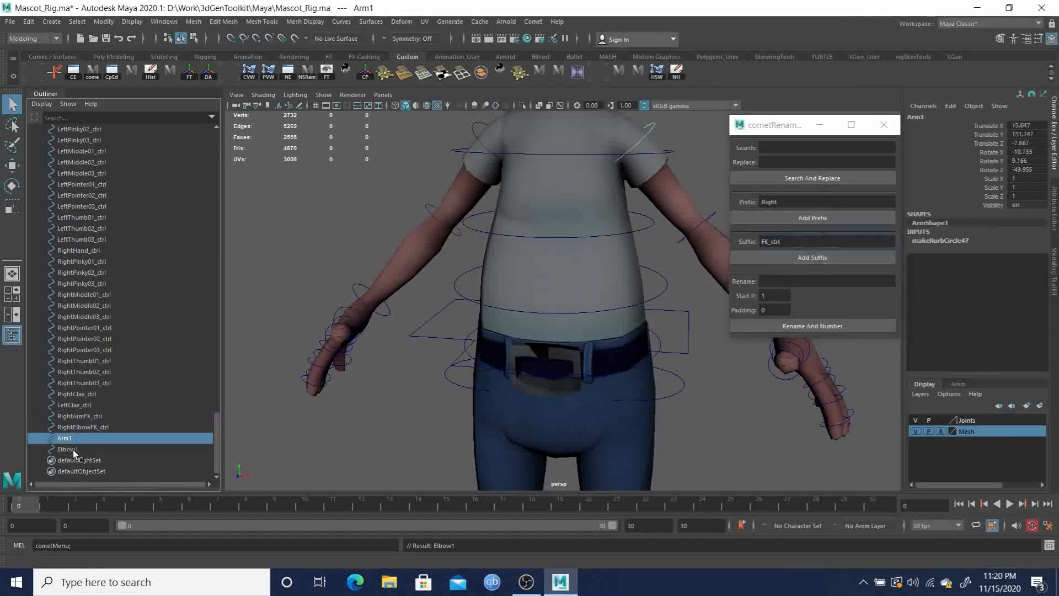
pyautogui.keyDown('shift'); pyautogui.click(73, 449); pyautogui.keyUp('shift')
pyautogui.doubleClick(769, 202)
pyautogui.write('Left')
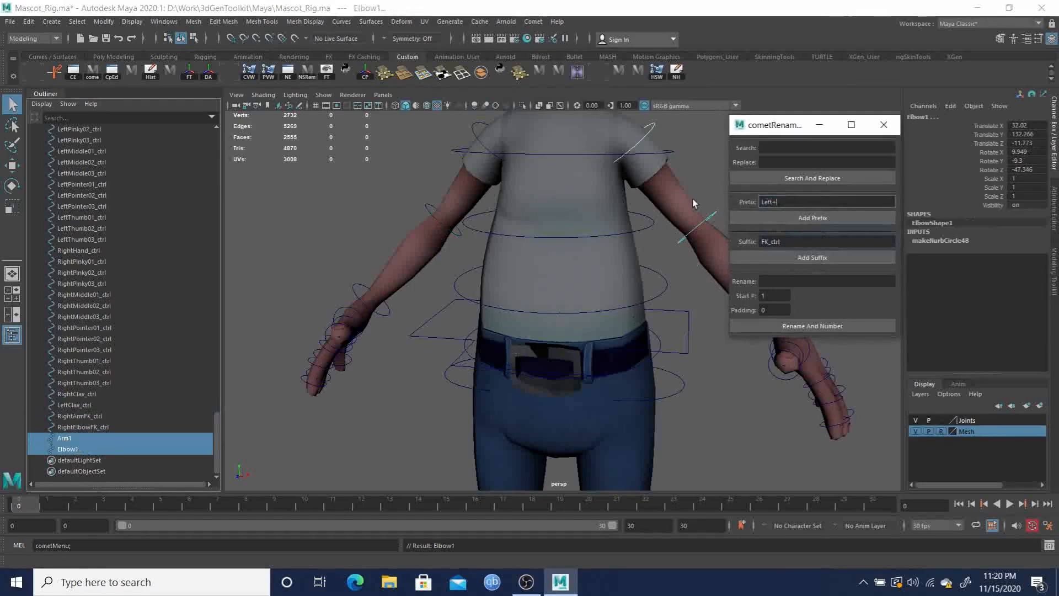
pyautogui.click(822, 218)
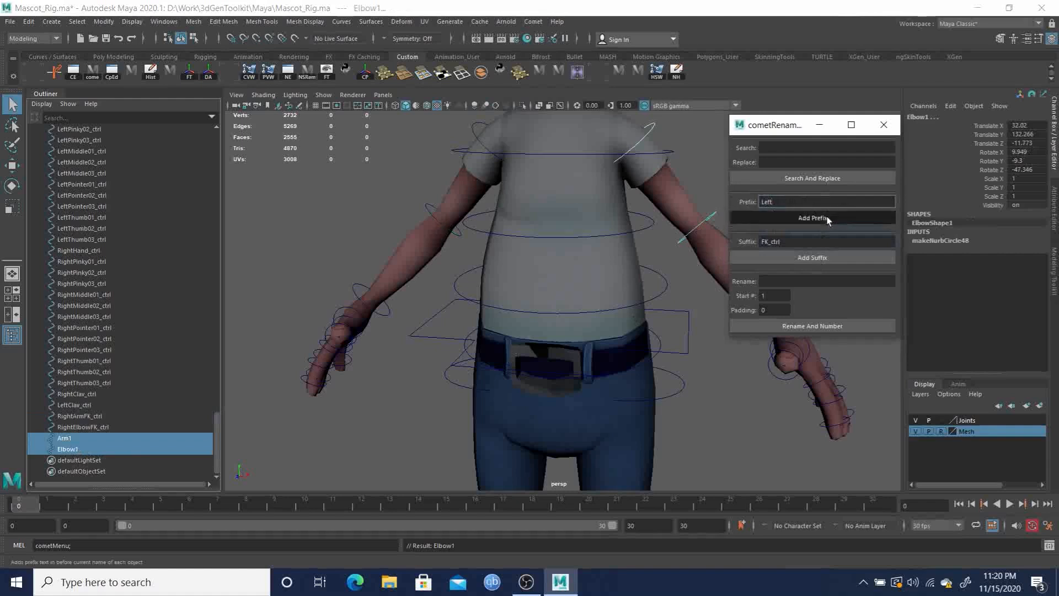
pyautogui.click(818, 258)
# Remove the digit 1 from both left FK curve names with cometRename's search and replace
pyautogui.click(788, 148)
pyautogui.write('1')
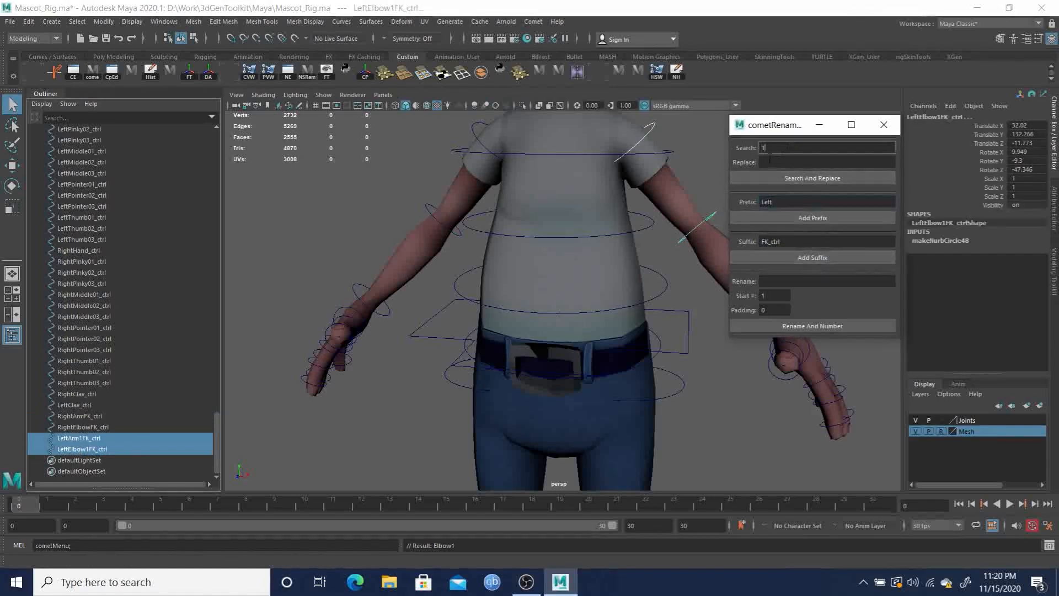
pyautogui.click(808, 178)
pyautogui.keyDown('alt'); pyautogui.moveTo(572, 299); pyautogui.dragTo(412, 237, button='right'); pyautogui.keyUp('alt')
pyautogui.keyDown('alt'); pyautogui.moveTo(532, 242); pyautogui.dragTo(442, 238, button='middle'); pyautogui.keyUp('alt')
pyautogui.keyDown('alt'); pyautogui.moveTo(442, 238); pyautogui.dragTo(353, 259, button='right'); pyautogui.keyUp('alt')
pyautogui.keyDown('alt'); pyautogui.moveTo(506, 362); pyautogui.dragTo(509, 325, button='middle'); pyautogui.keyUp('alt')
pyautogui.moveTo(509, 325)
pyautogui.keyDown('alt'); pyautogui.mouseDown()
pyautogui.moveTo(529, 326)
pyautogui.moveTo(455, 341)
pyautogui.moveTo(513, 331)
pyautogui.mouseUp(); pyautogui.keyUp('alt')
pyautogui.keyDown('alt'); pyautogui.moveTo(476, 279); pyautogui.dragTo(511, 271, button='right'); pyautogui.keyUp('alt')
pyautogui.keyDown('alt'); pyautogui.moveTo(503, 248); pyautogui.dragTo(555, 346, button='middle'); pyautogui.keyUp('alt')
pyautogui.keyDown('alt'); pyautogui.moveTo(484, 317); pyautogui.dragTo(529, 325, button='right'); pyautogui.keyUp('alt')
pyautogui.keyDown('alt'); pyautogui.moveTo(568, 386); pyautogui.dragTo(536, 303, button='middle'); pyautogui.keyUp('alt')
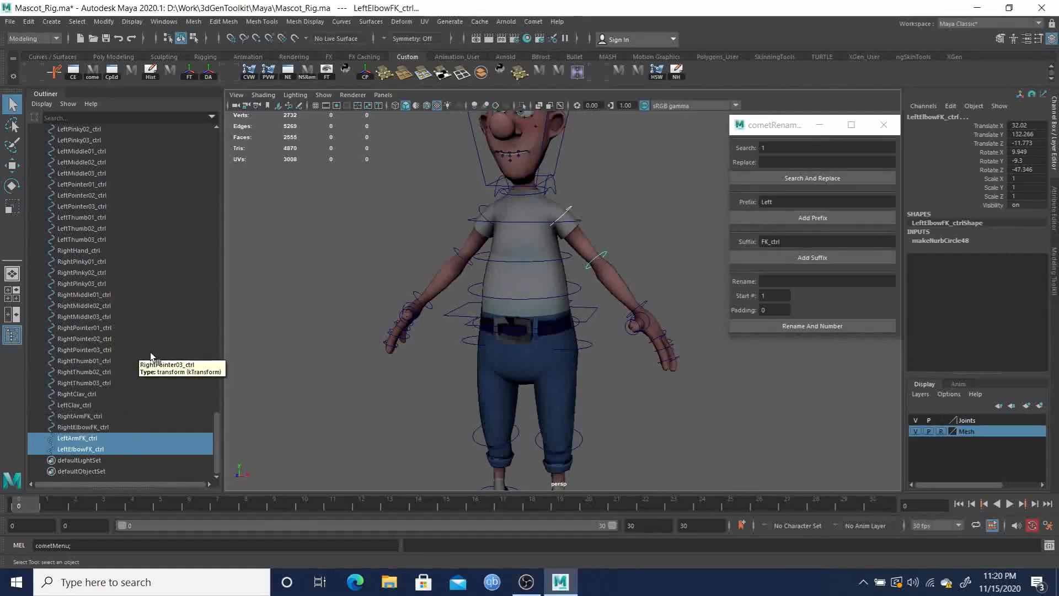
# Create Comet cross control curves at the RightHand_IK and LeftHand_IK joints
pyautogui.scroll(10, 150, 352)
pyautogui.scroll(3, 148, 333)
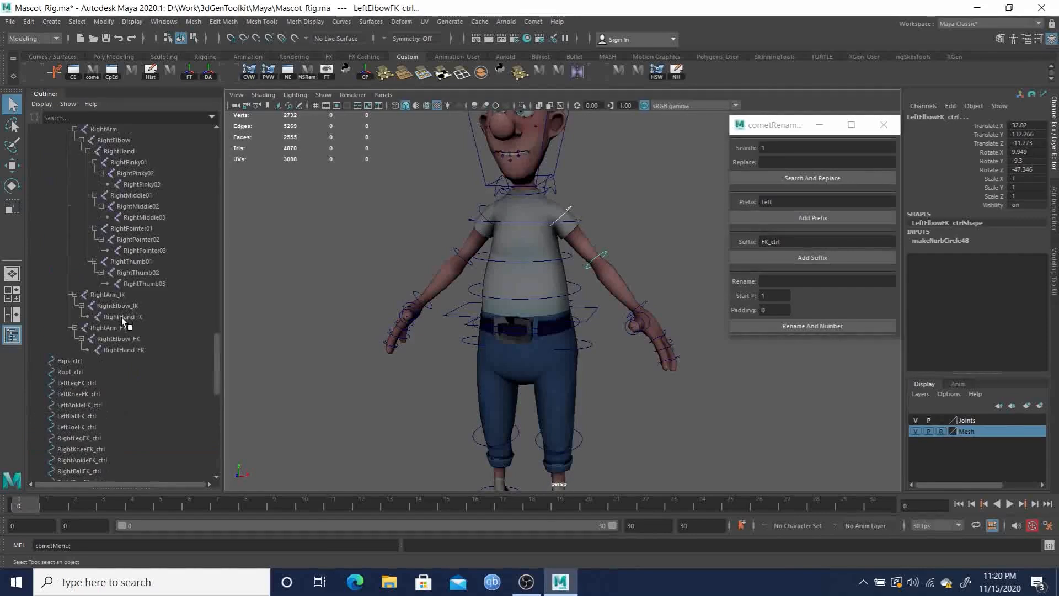
pyautogui.click(122, 316)
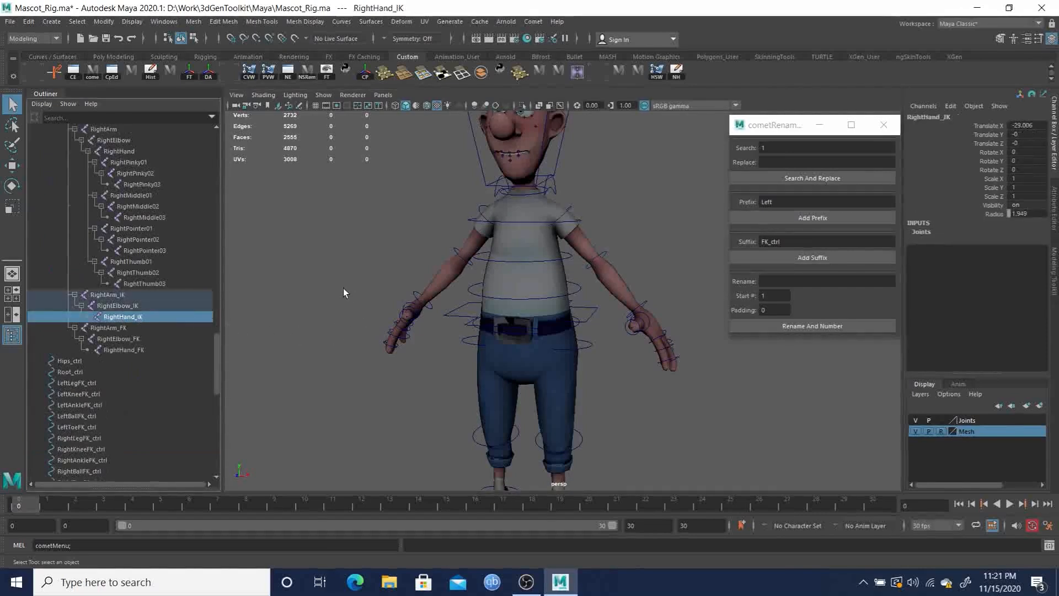
pyautogui.scroll(-3, 348, 290)
pyautogui.scroll(5, 168, 319)
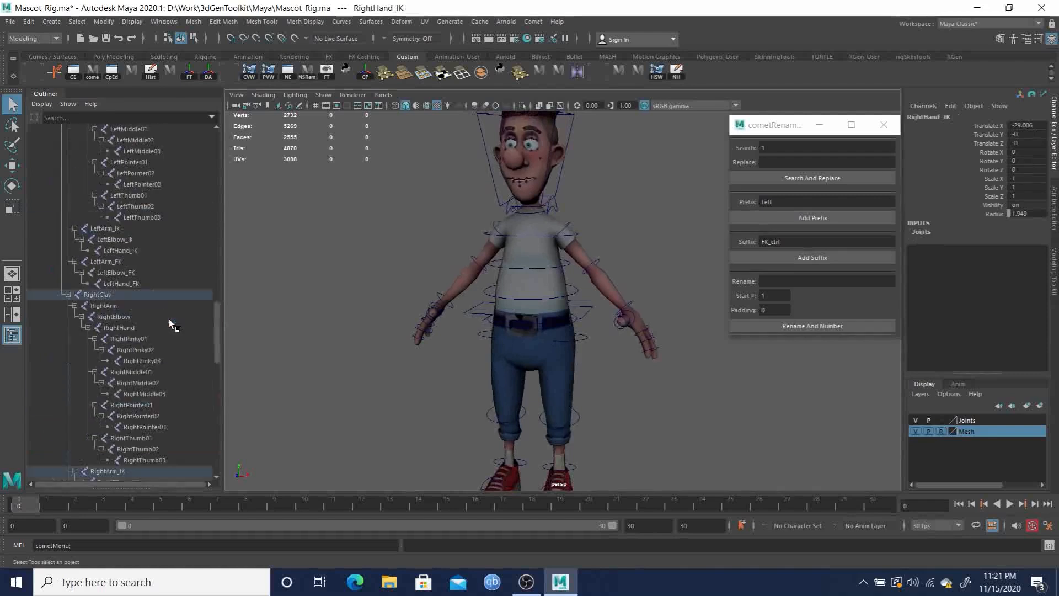
pyautogui.click(123, 250)
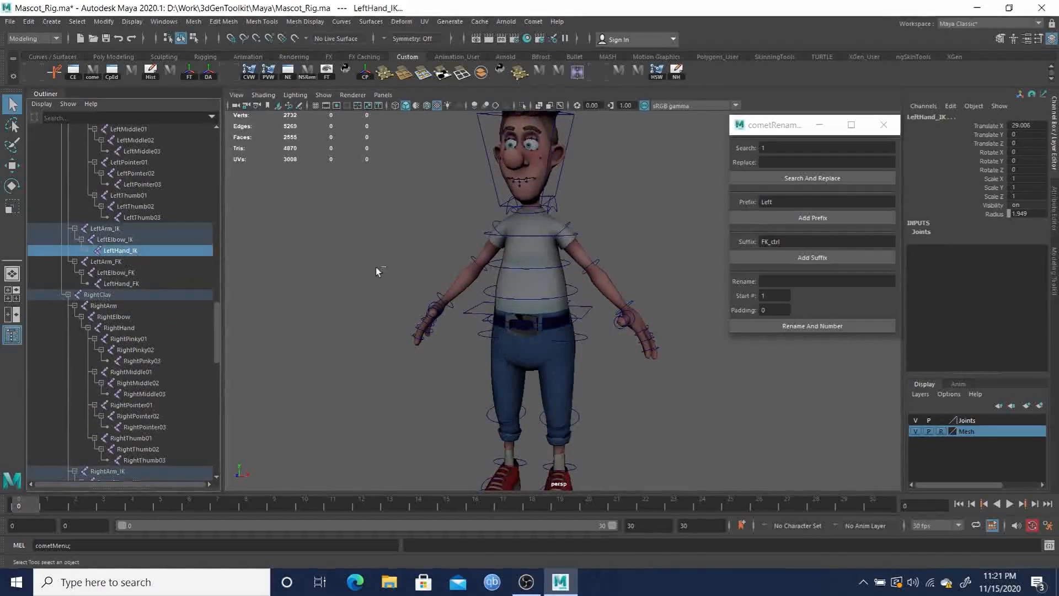
pyautogui.moveTo(521, 252)
pyautogui.keyDown('alt'); pyautogui.mouseDown()
pyautogui.moveTo(496, 236)
pyautogui.moveTo(505, 242)
pyautogui.mouseUp(); pyautogui.keyUp('alt')
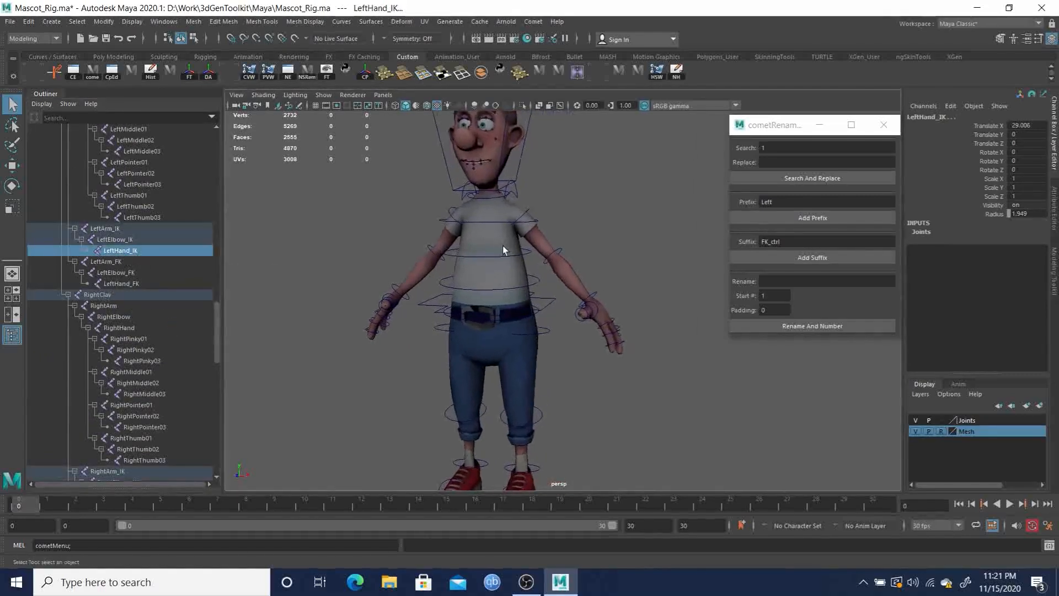
pyautogui.click(533, 21)
pyautogui.moveTo(558, 64)
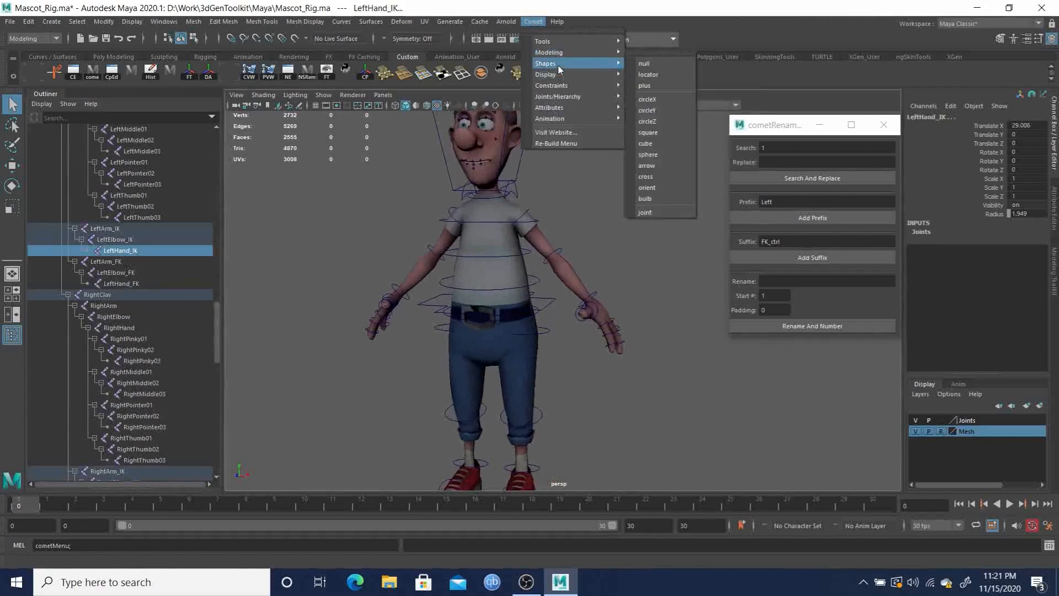
pyautogui.click(653, 177)
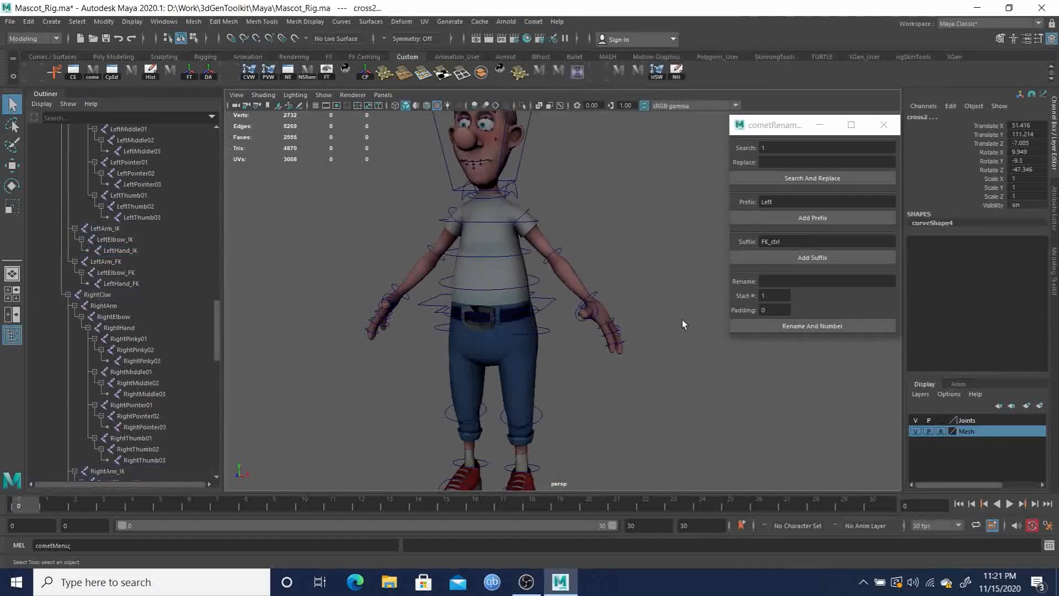
# Select all CVs of both hand crosses and scale them up until they extend beyond the wrists
pyautogui.press('F8')
pyautogui.moveTo(366, 275); pyautogui.dragTo(706, 428)
pyautogui.press('r')
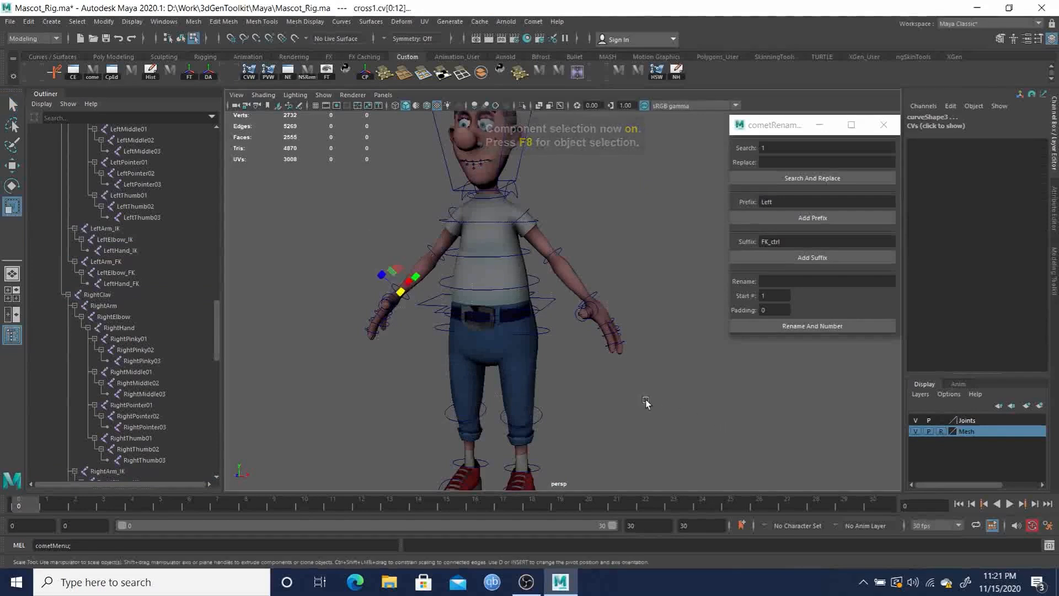
pyautogui.moveTo(681, 391)
pyautogui.mouseDown(button='middle')
pyautogui.moveTo(672, 392)
pyautogui.moveTo(690, 383)
pyautogui.moveTo(676, 378)
pyautogui.mouseUp(button='middle')
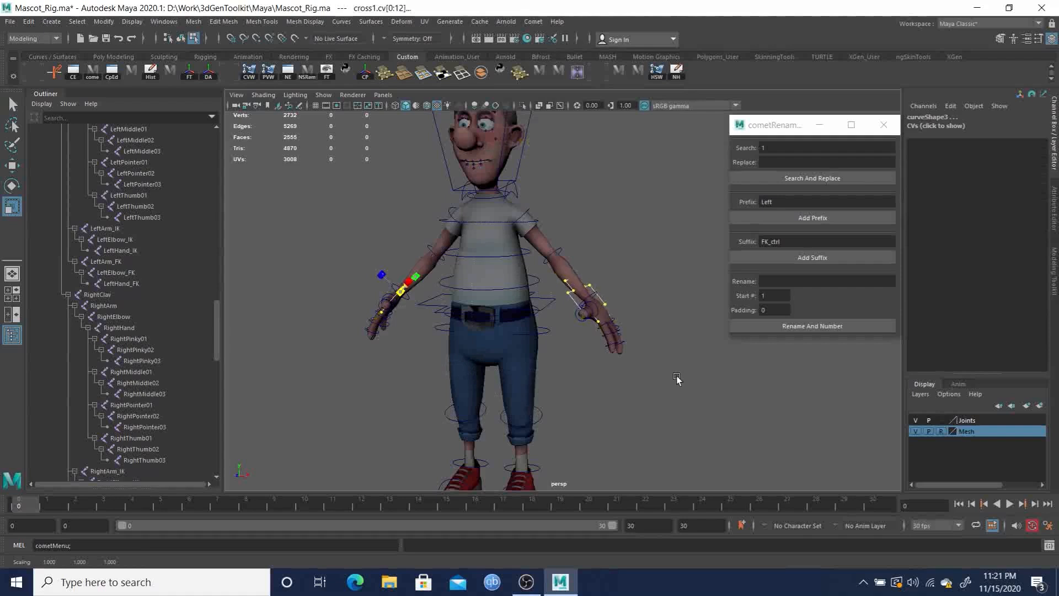
pyautogui.press('r')
pyautogui.moveTo(649, 368)
pyautogui.mouseDown()
pyautogui.moveTo(654, 473)
pyautogui.moveTo(651, 368)
pyautogui.mouseUp()
# Try different Rotate tool options on the selected CVs of the hand crosses
pyautogui.press('e')
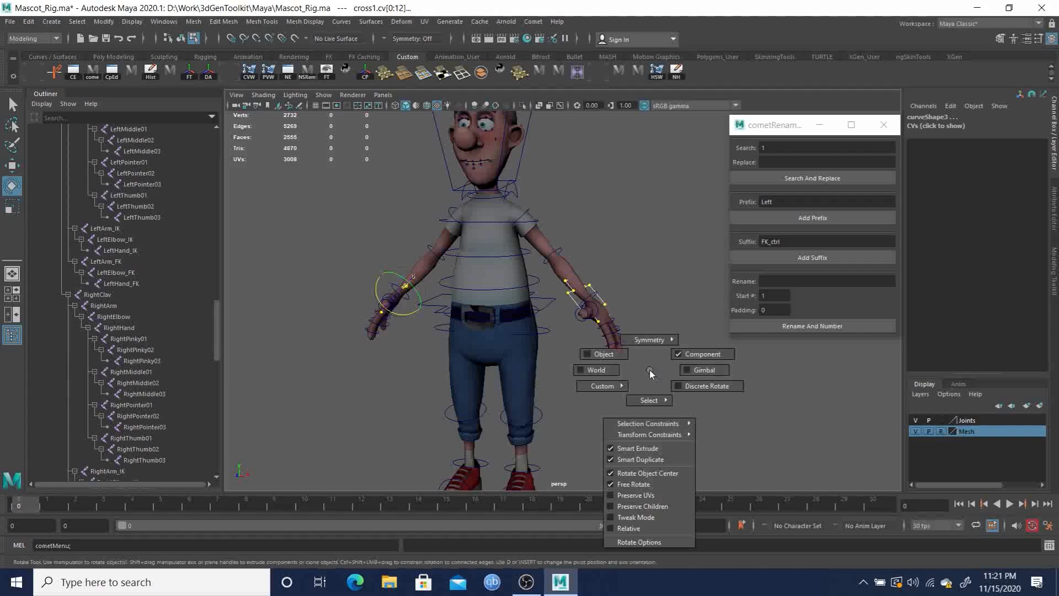
pyautogui.moveTo(650, 370)
pyautogui.mouseDown()
pyautogui.moveTo(650, 459)
pyautogui.moveTo(650, 371)
pyautogui.mouseUp()
pyautogui.keyDown('alt'); pyautogui.moveTo(418, 321); pyautogui.dragTo(558, 472); pyautogui.keyUp('alt')
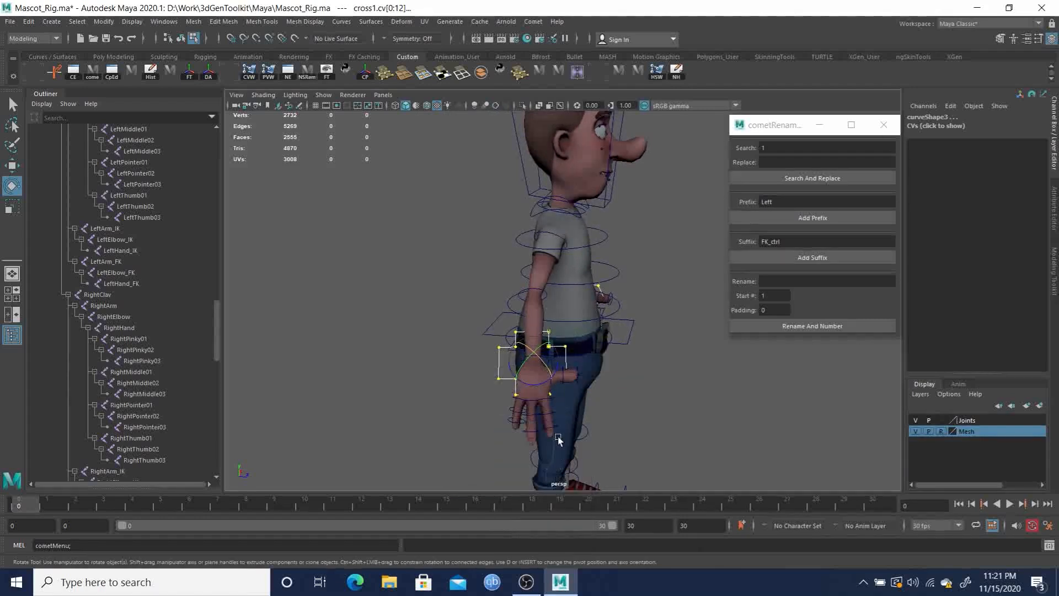
pyautogui.moveTo(554, 415); pyautogui.dragTo(545, 529)
pyautogui.moveTo(563, 394); pyautogui.dragTo(561, 438)
# Reset the Rotate tool to its default settings and close the cometRename window
pyautogui.press('e')
pyautogui.moveTo(575, 408); pyautogui.dragTo(583, 585)
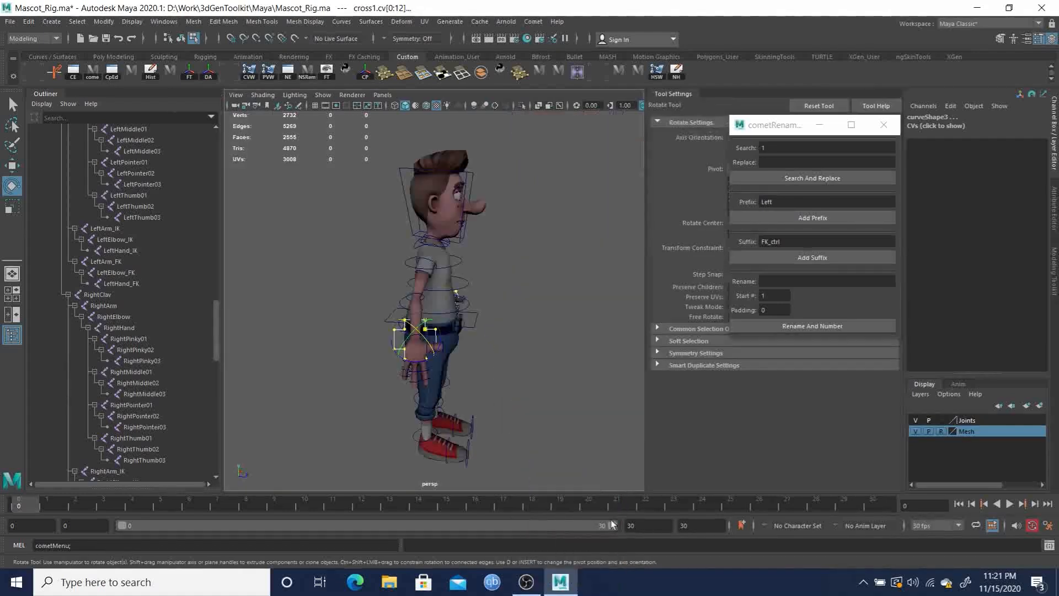
pyautogui.click(820, 107)
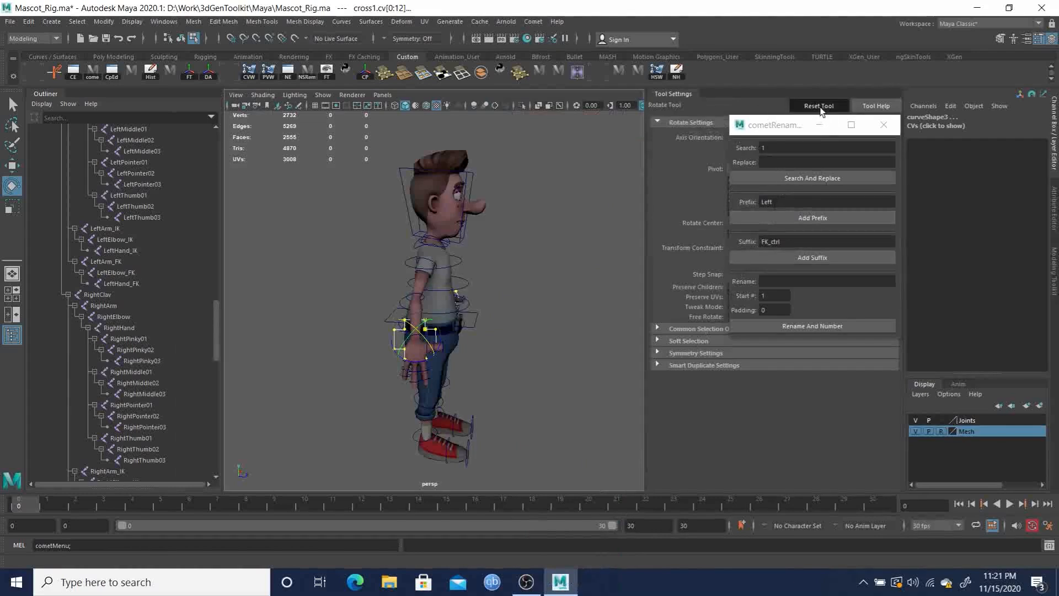
pyautogui.click(884, 124)
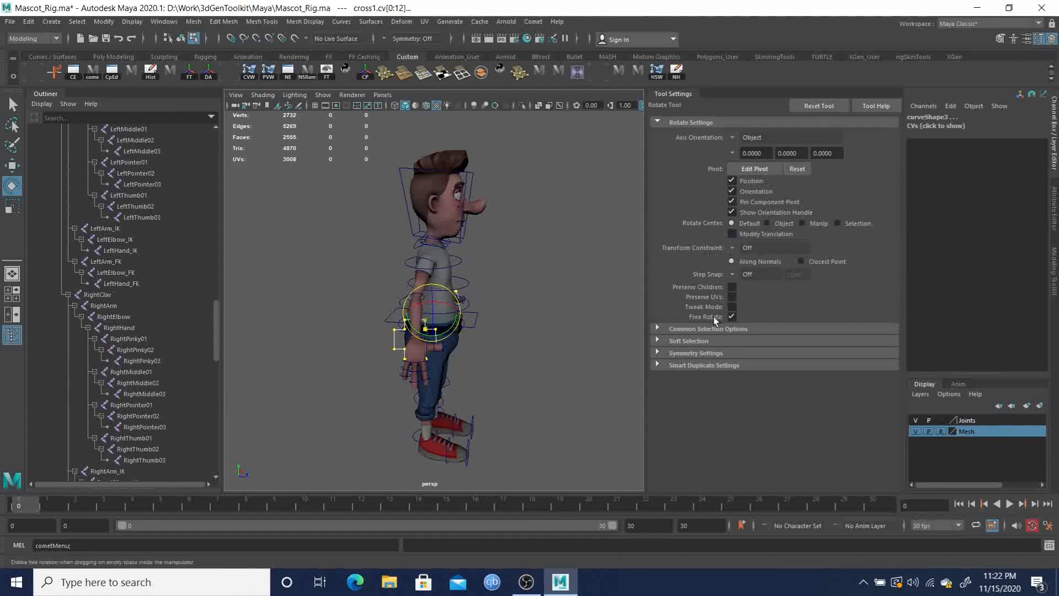
# Set the rotate center to Object and rotate both crosses' CVs with step snapping until they lie perpendicular to the forearms
pyautogui.keyDown('alt'); pyautogui.moveTo(552, 289); pyautogui.dragTo(398, 284); pyautogui.keyUp('alt')
pyautogui.keyDown('alt'); pyautogui.moveTo(398, 284); pyautogui.dragTo(412, 333, button='right'); pyautogui.keyUp('alt')
pyautogui.keyDown('alt'); pyautogui.moveTo(397, 328); pyautogui.dragTo(508, 332, button='middle'); pyautogui.keyUp('alt')
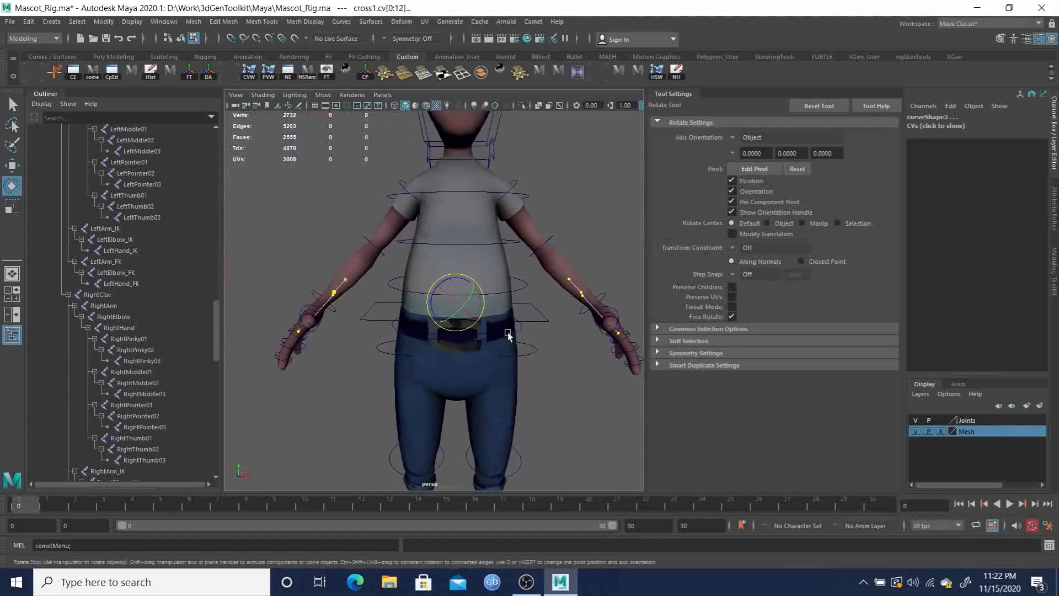
pyautogui.click(768, 222)
pyautogui.keyDown('alt'); pyautogui.moveTo(354, 300); pyautogui.dragTo(351, 353); pyautogui.keyUp('alt')
pyautogui.hotkey('ctrl', 'z')
pyautogui.press('j')
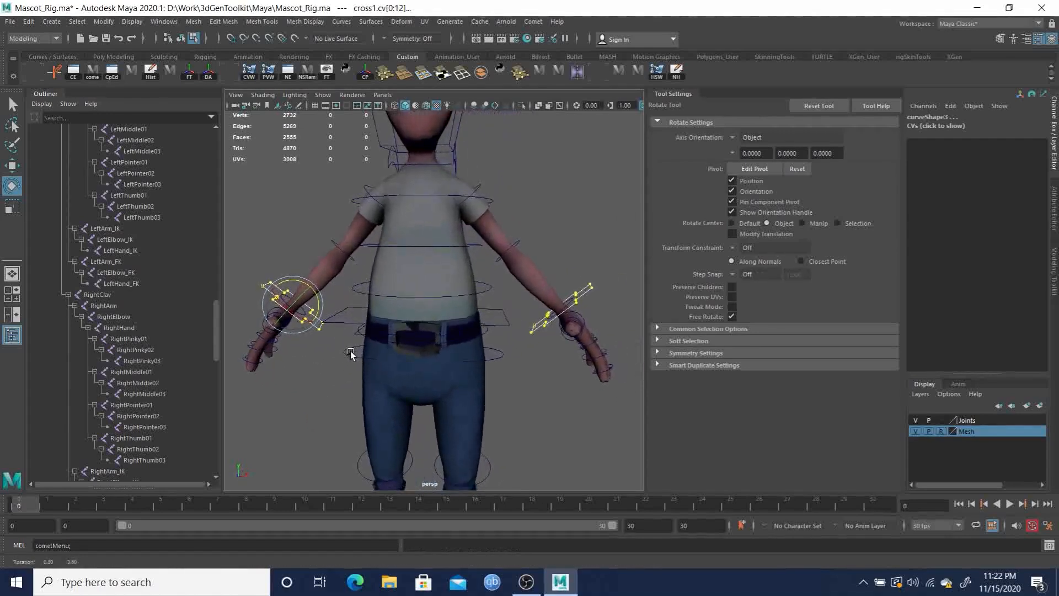
# Scale the CVs of both crosses down to fit the wrists, and return to object selection
pyautogui.press('r')
pyautogui.moveTo(294, 307); pyautogui.dragTo(333, 301)
pyautogui.press('q')
pyautogui.click(333, 415)
pyautogui.press('F8')
pyautogui.click(351, 369)
# Rename the right wrist's cross1 curve as RightHandIK_ctrl
pyautogui.scroll(-10, 180, 437)
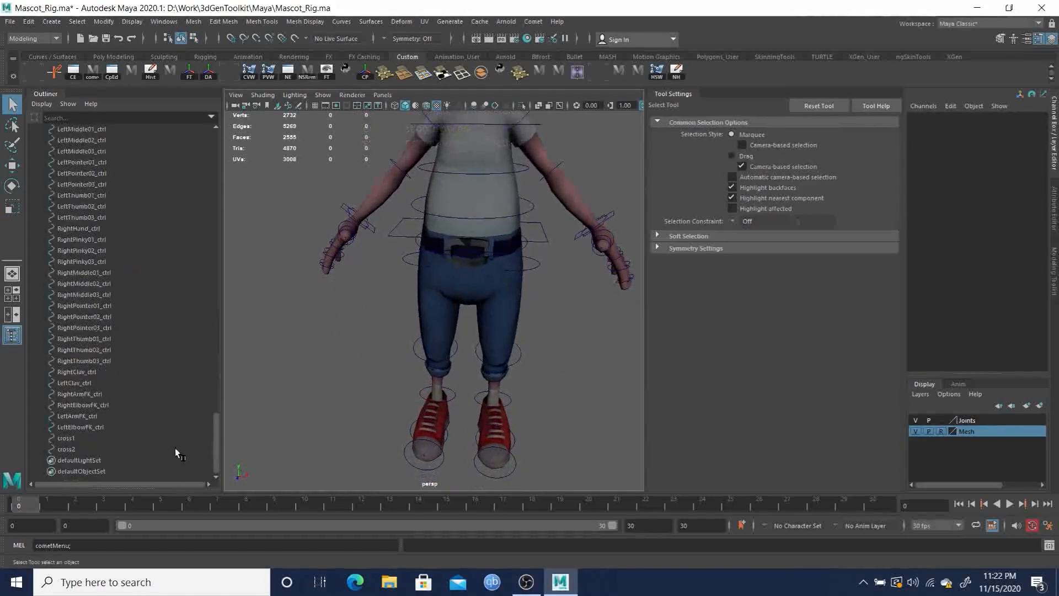
pyautogui.click(71, 438)
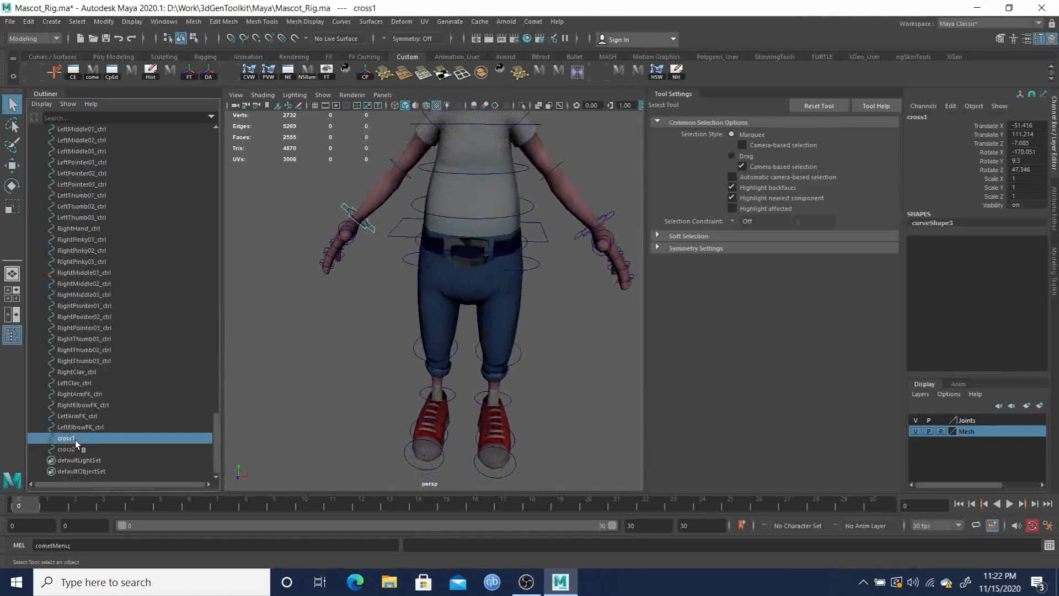
pyautogui.doubleClick(75, 438)
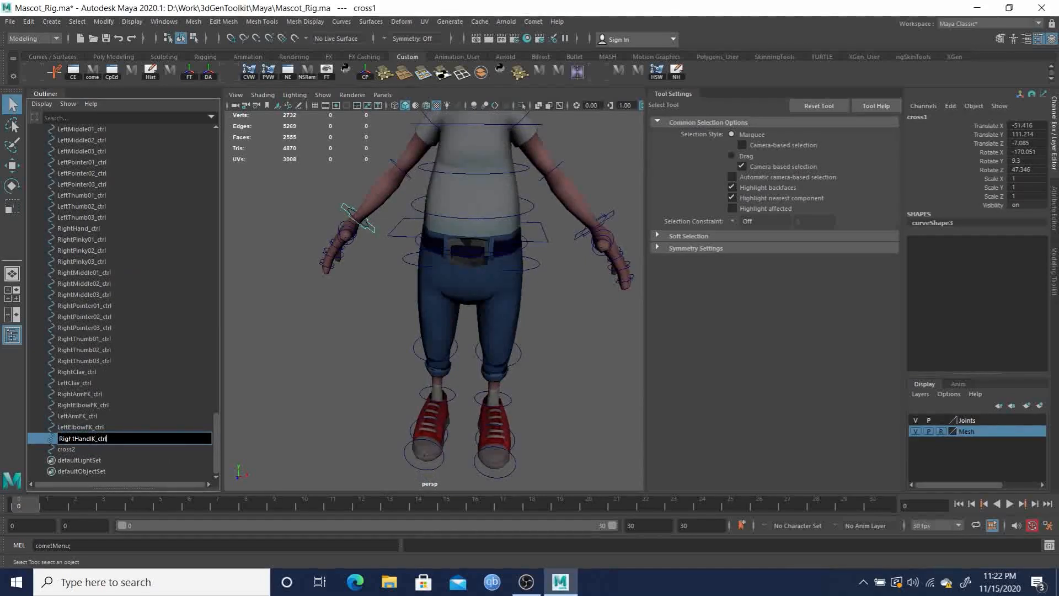
pyautogui.press('Return')
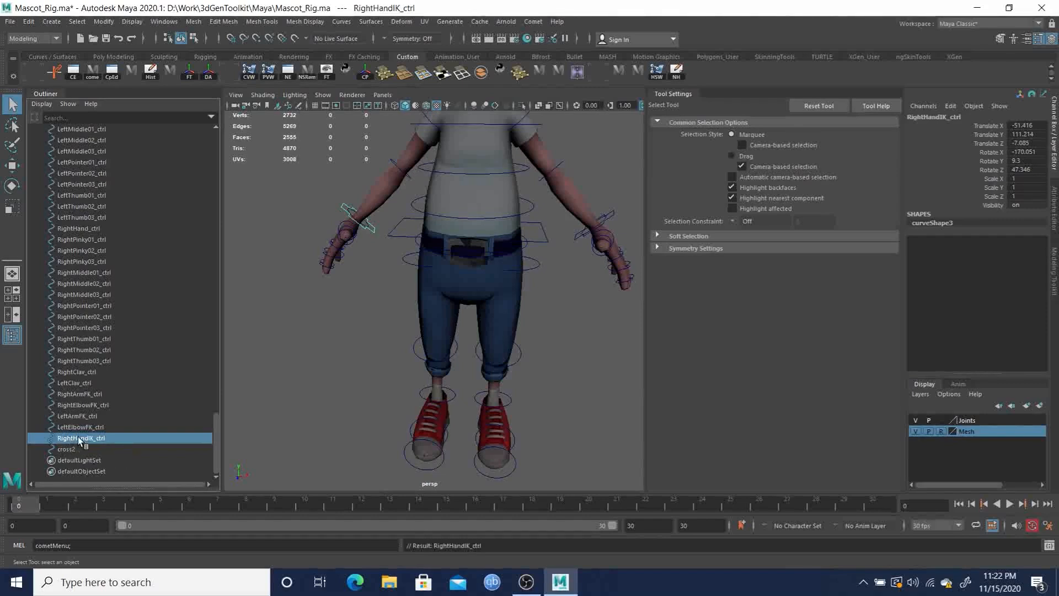
# Rename the left wrist's cross2 as LeftHandIK_ctrl, reusing the right control's name with Right replaced by Left
pyautogui.doubleClick(79, 438)
pyautogui.hotkey('ctrl', 'c')
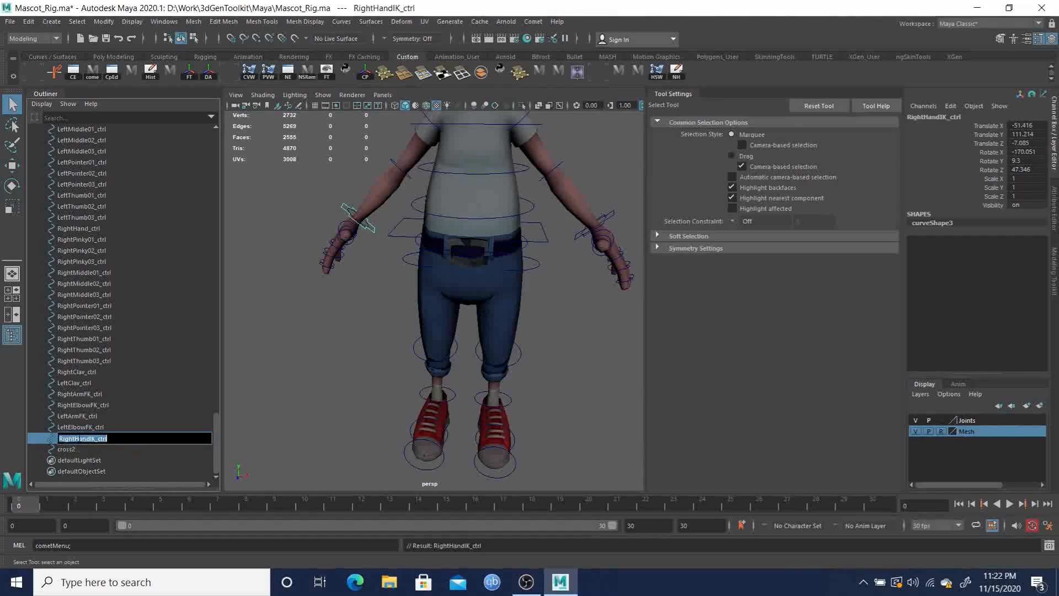
pyautogui.doubleClick(66, 449)
pyautogui.hotkey('ctrl', 'v')
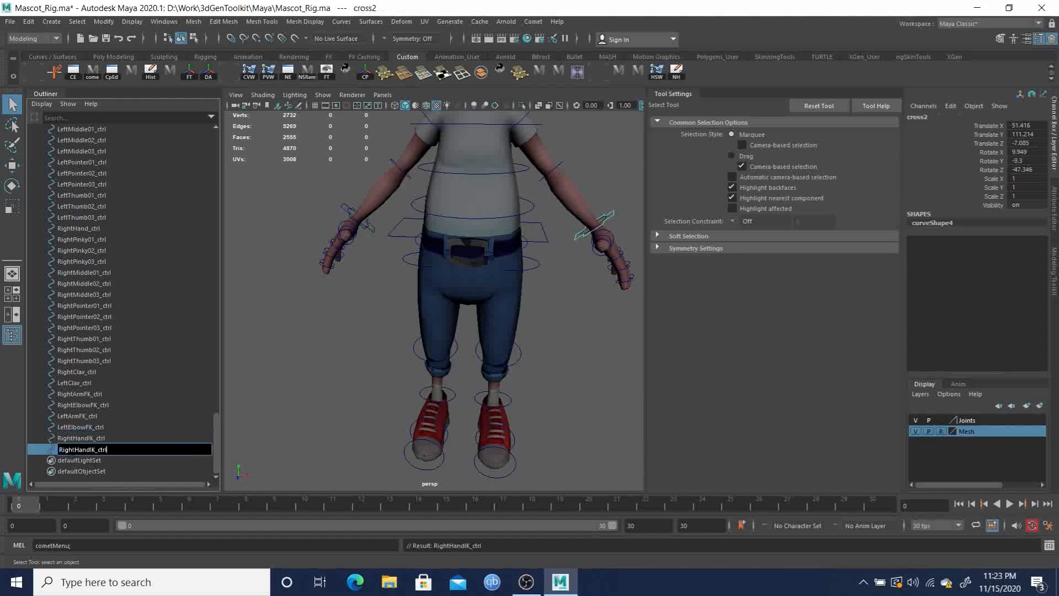
pyautogui.moveTo(75, 450); pyautogui.dragTo(38, 451)
pyautogui.write('Left')
pyautogui.press('Return')
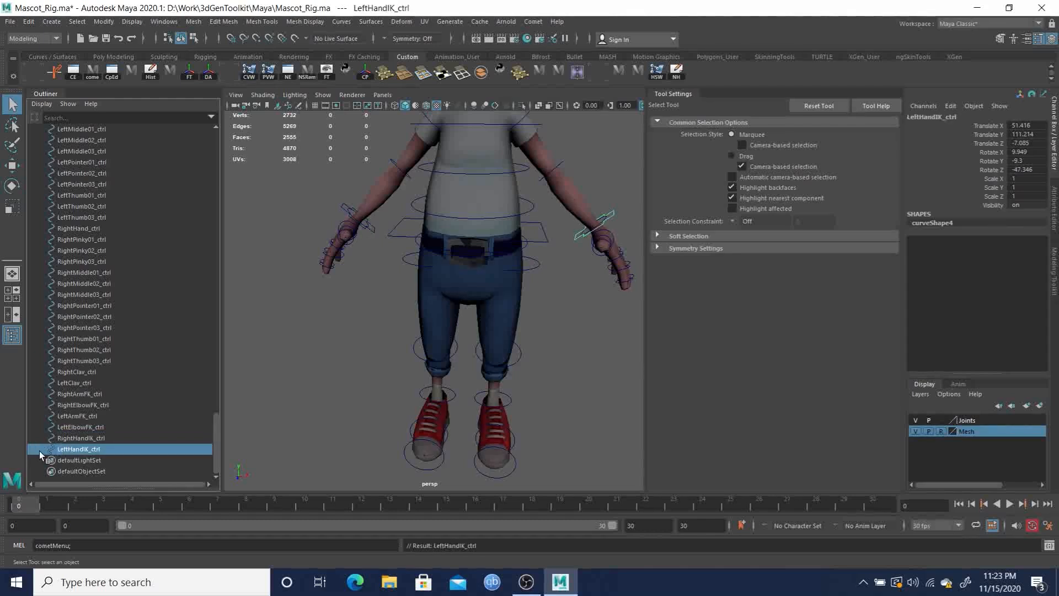